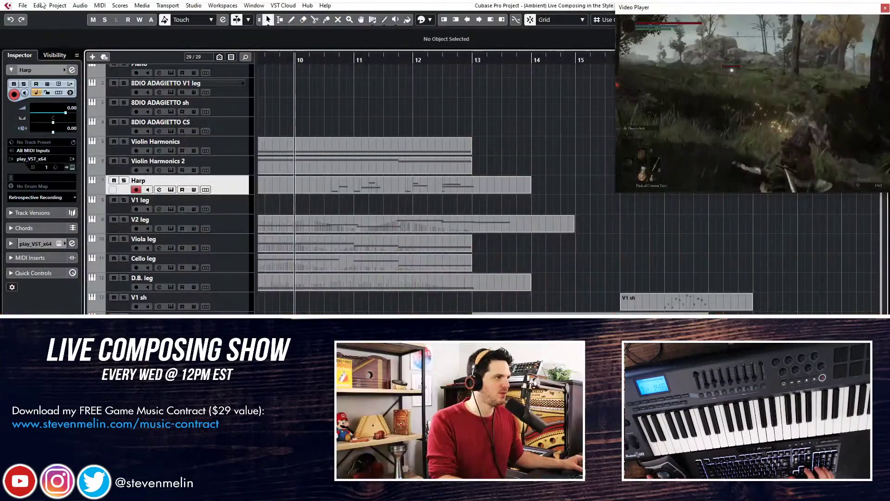
Switch the default track time type in the editing preferences to Time Linear and back to Musical.
{"action": "left_click", "coordinate": [38, 5]}
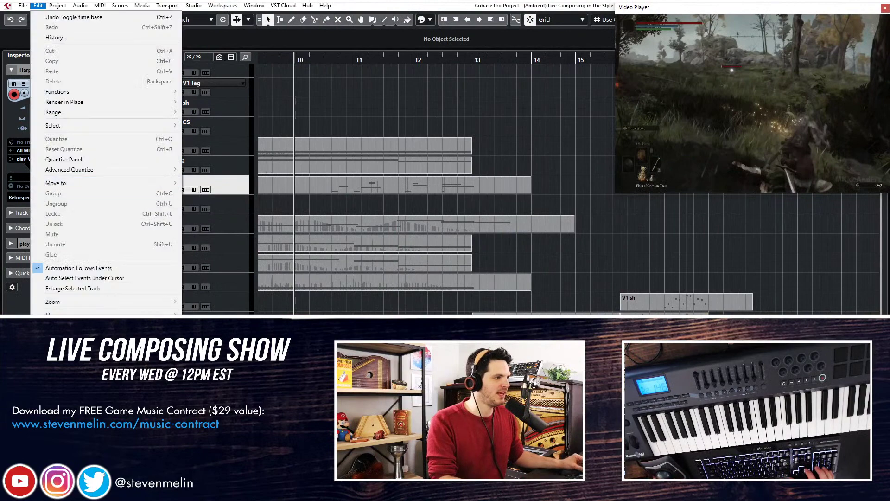
{"action": "left_click", "coordinate": [56, 308]}
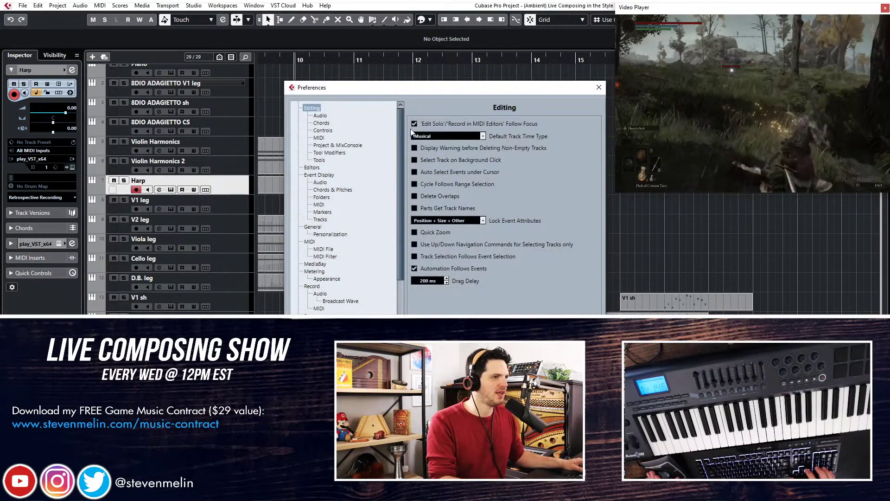
{"action": "left_click", "coordinate": [465, 137]}
{"action": "left_click", "coordinate": [460, 156]}
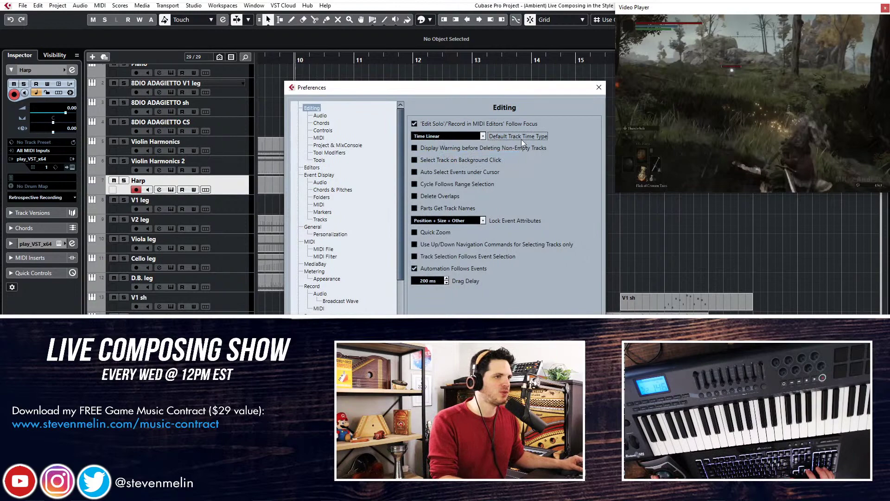
{"action": "left_click", "coordinate": [452, 136]}
{"action": "left_click", "coordinate": [436, 146]}
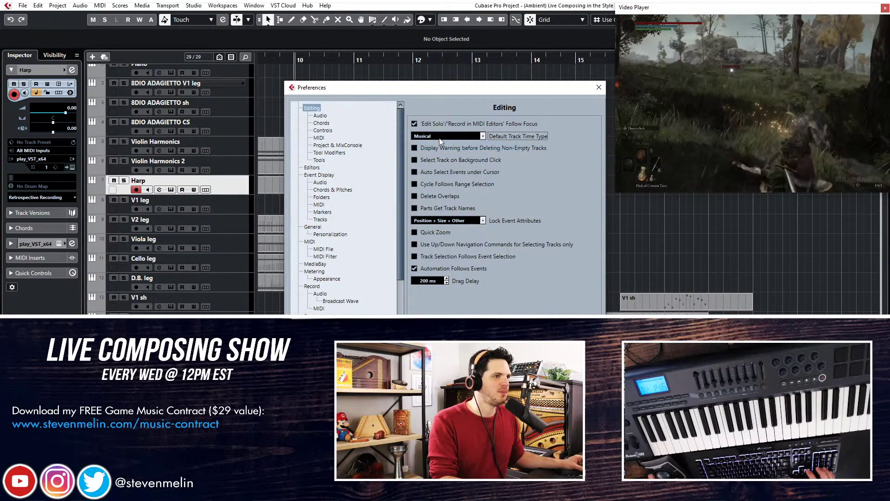
{"action": "key", "text": "Return"}
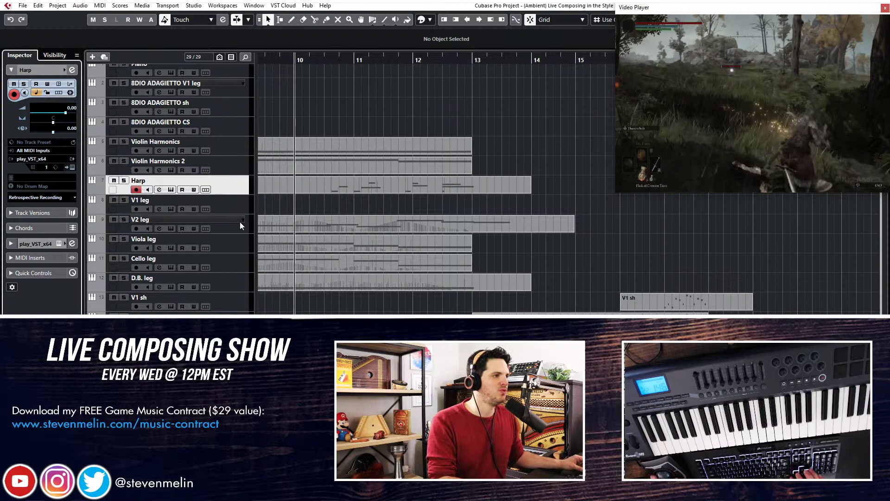
Select the D.B. leg track in the track list.
{"action": "key", "text": "Down"}
{"action": "key", "text": "Down"}
{"action": "key", "text": "Down"}
{"action": "key", "text": "Down"}
{"action": "key", "text": "Down"}
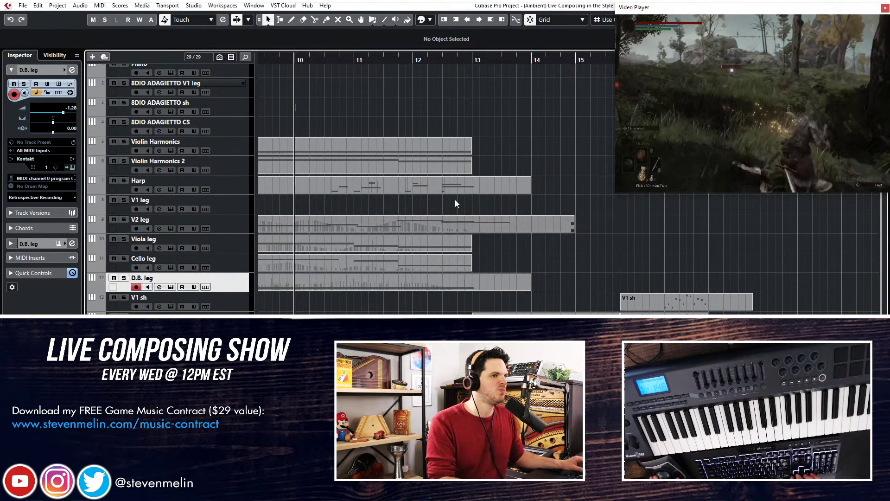
{"action": "scroll", "coordinate": [457, 119], "scroll_direction": "up", "scroll_amount": 5}
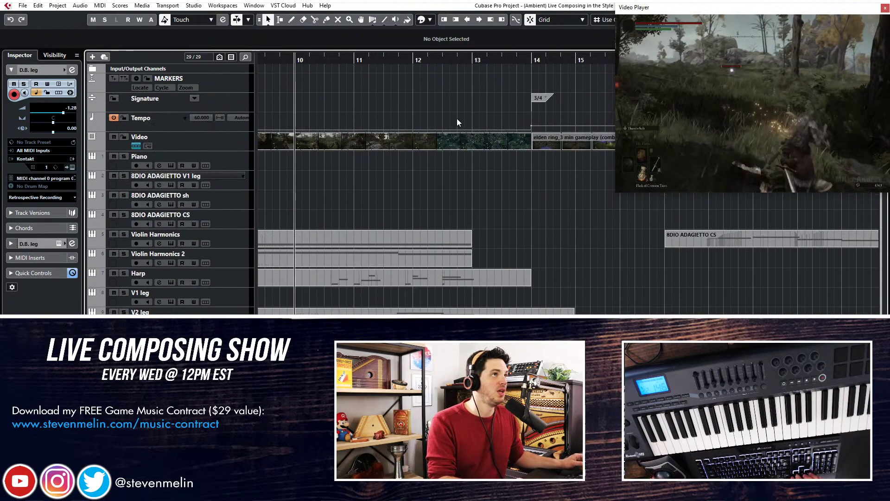
{"action": "key", "text": "t"}
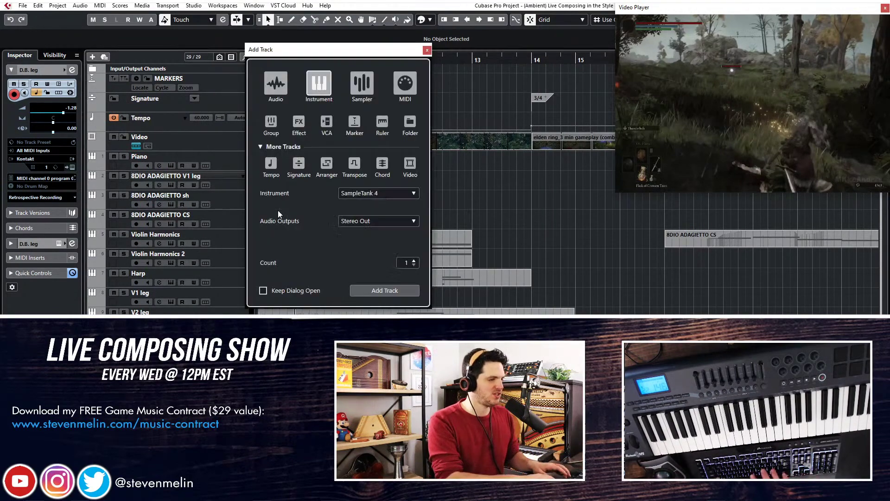
{"action": "left_click", "coordinate": [369, 292]}
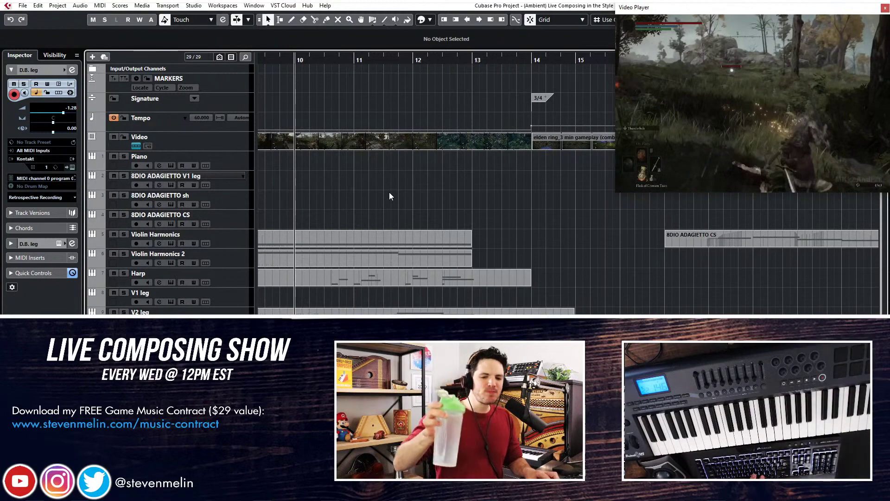
Play the project from the start with a wider timeline view and review the Harp part's notes in the key editor.
{"action": "key", "text": "Home"}
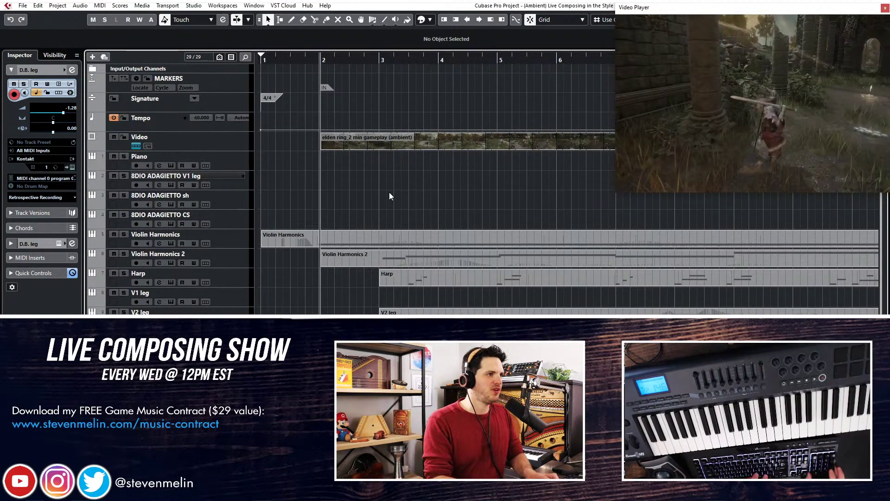
{"action": "key", "text": "space"}
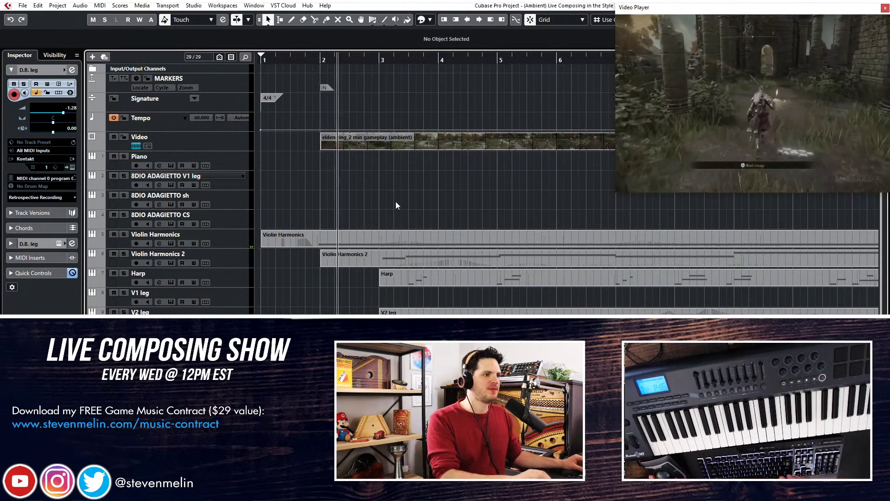
{"action": "left_click", "coordinate": [395, 202]}
{"action": "key", "text": "g"}
{"action": "key", "text": "shift+g"}
{"action": "key", "text": "shift+h"}
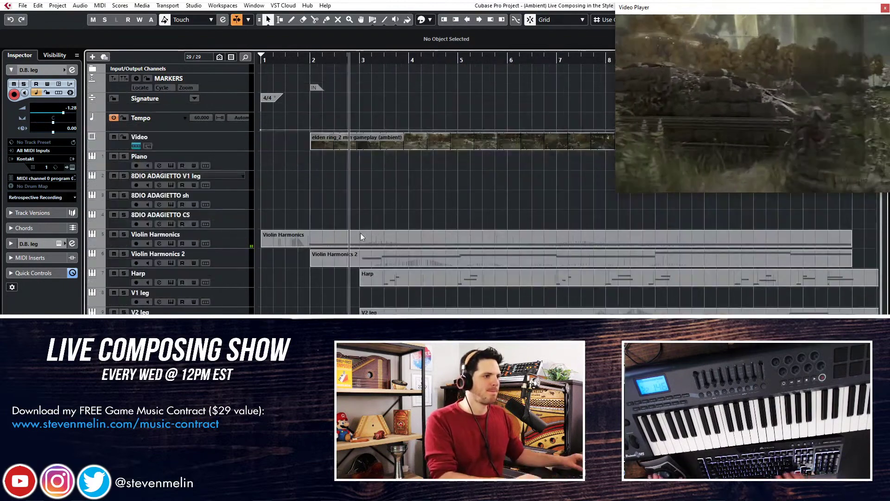
{"action": "double_click", "coordinate": [388, 279]}
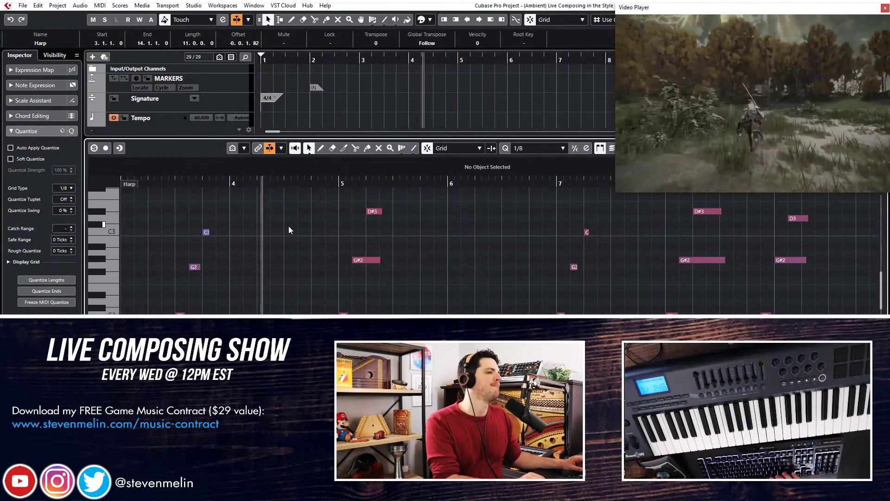
{"action": "scroll", "coordinate": [322, 232], "scroll_direction": "right", "scroll_amount": 1}
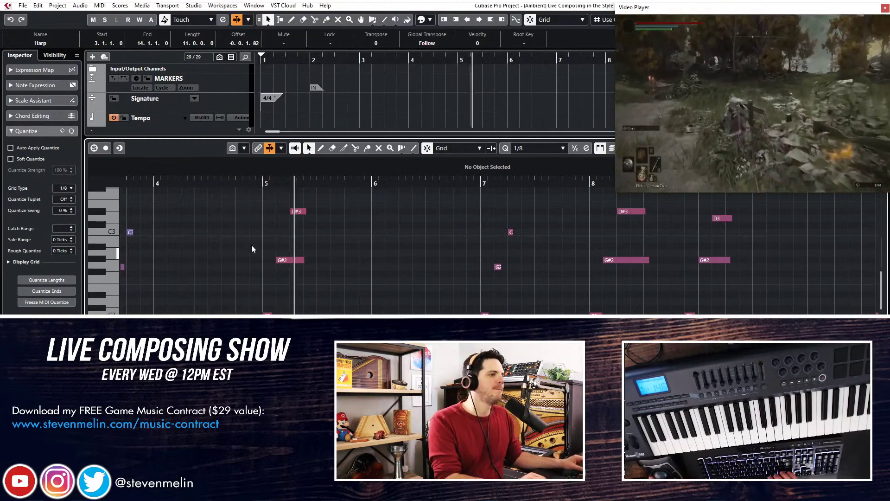
{"action": "key", "text": "Return"}
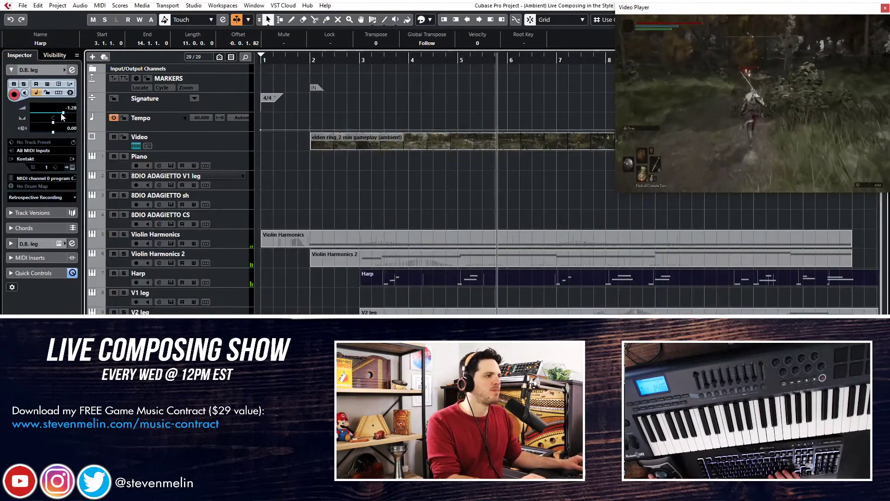
Lower the volume of the D.B. leg track and the Harp track to -3.67 each.
{"action": "left_click_drag", "start_coordinate": [62, 117], "coordinate": [57, 117]}
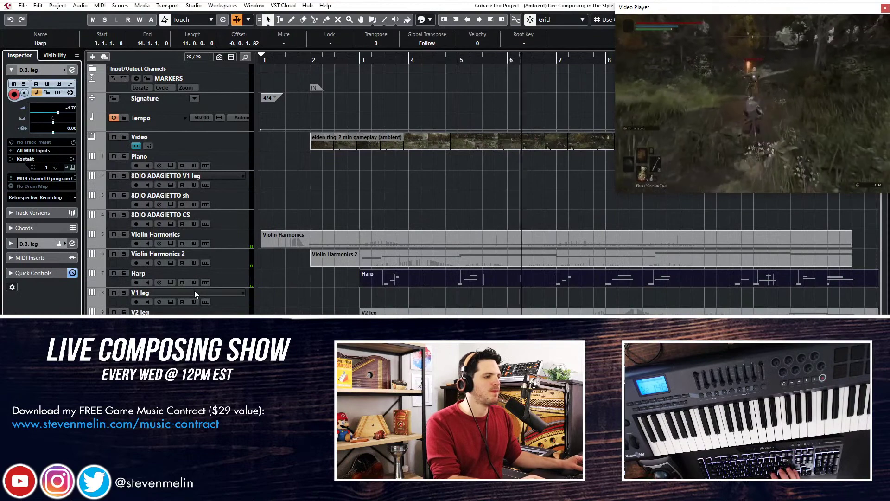
{"action": "left_click_drag", "start_coordinate": [57, 116], "coordinate": [60, 116]}
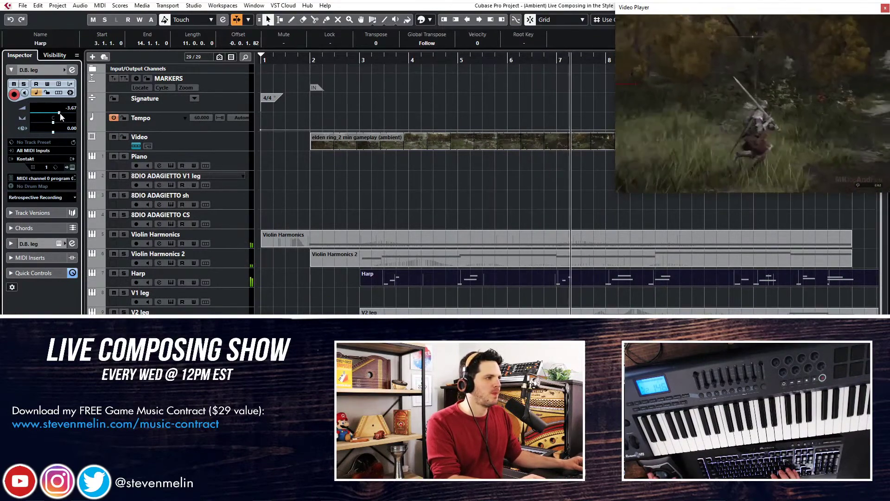
{"action": "left_click", "coordinate": [195, 277]}
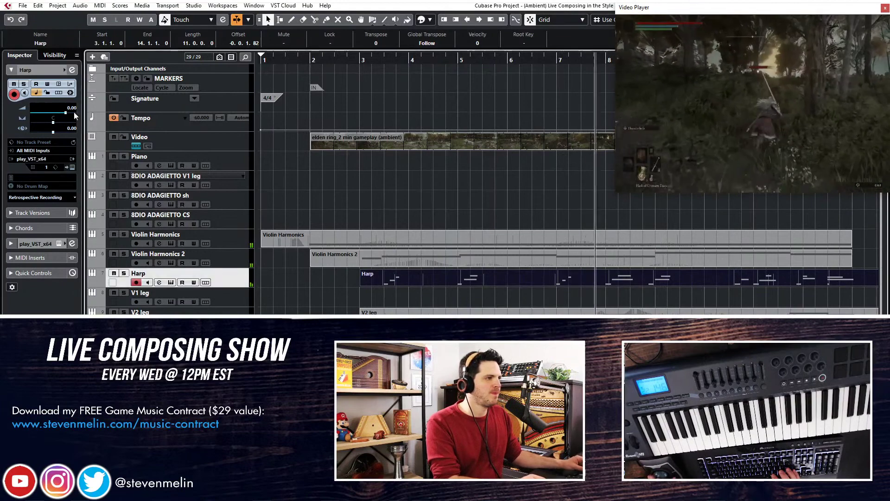
{"action": "left_click_drag", "start_coordinate": [72, 113], "coordinate": [64, 116]}
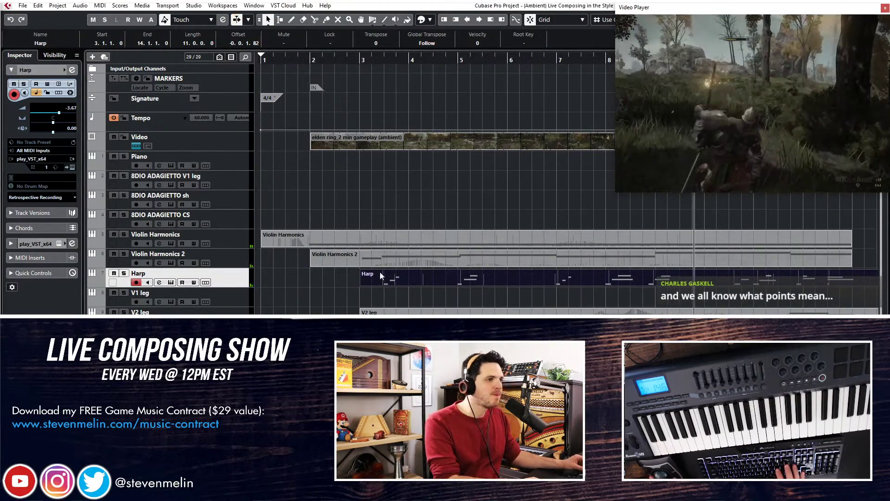
Open the Harp part for editing and delete the G#2 note just before bar 11 together with the low note preceding it.
{"action": "double_click", "coordinate": [380, 274]}
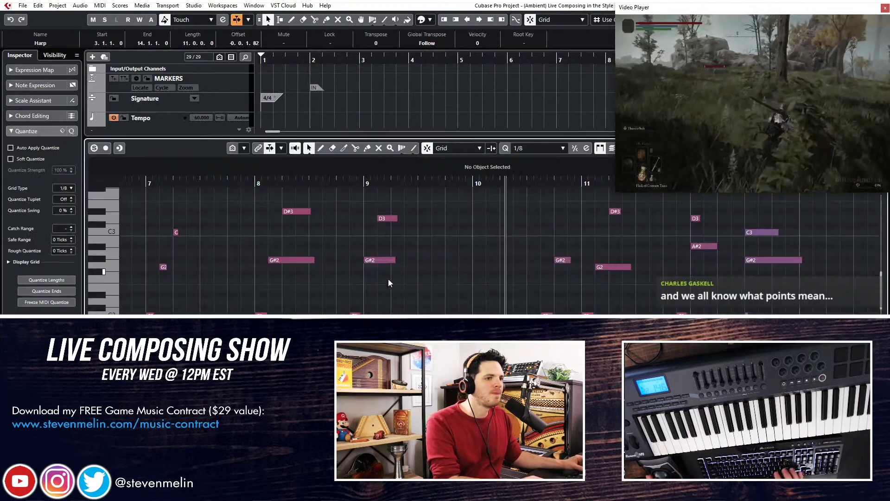
{"action": "scroll", "coordinate": [366, 272], "scroll_direction": "right", "scroll_amount": 1}
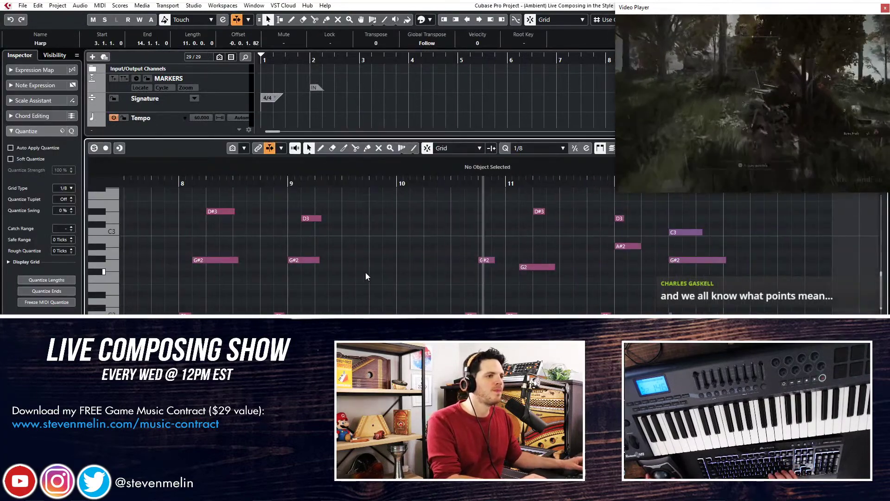
{"action": "scroll", "coordinate": [366, 272], "scroll_direction": "right", "scroll_amount": 1}
{"action": "left_click_drag", "start_coordinate": [366, 229], "coordinate": [416, 313]}
{"action": "key", "text": "Delete"}
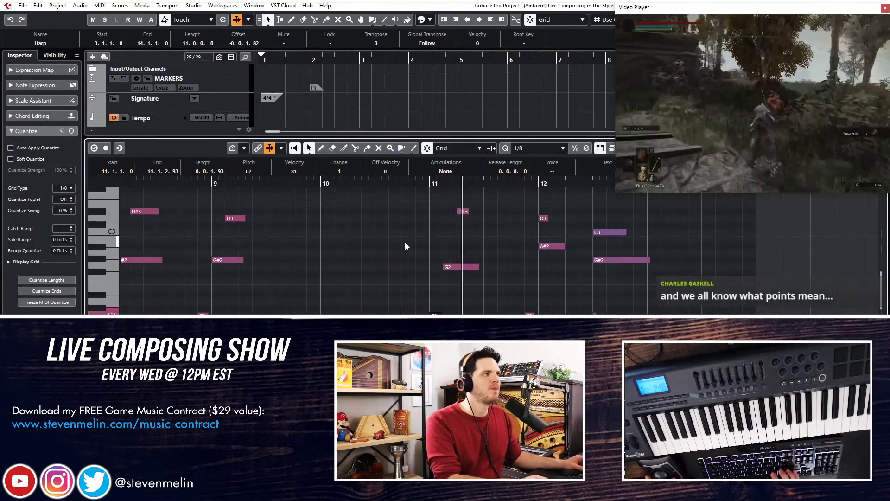
Move the C2, A#2 and D3 notes around bar 12 an eighth note earlier, starting the C2 at 11.4.1.0, and play the passage.
{"action": "scroll", "coordinate": [419, 237], "scroll_direction": "right", "scroll_amount": 6}
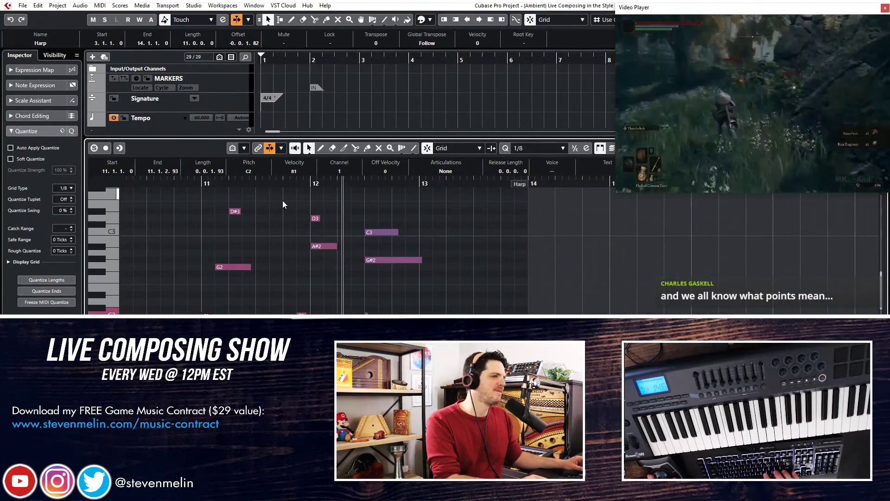
{"action": "key", "text": "space"}
{"action": "key", "text": "KP_Subtract"}
{"action": "key", "text": "KP_Subtract"}
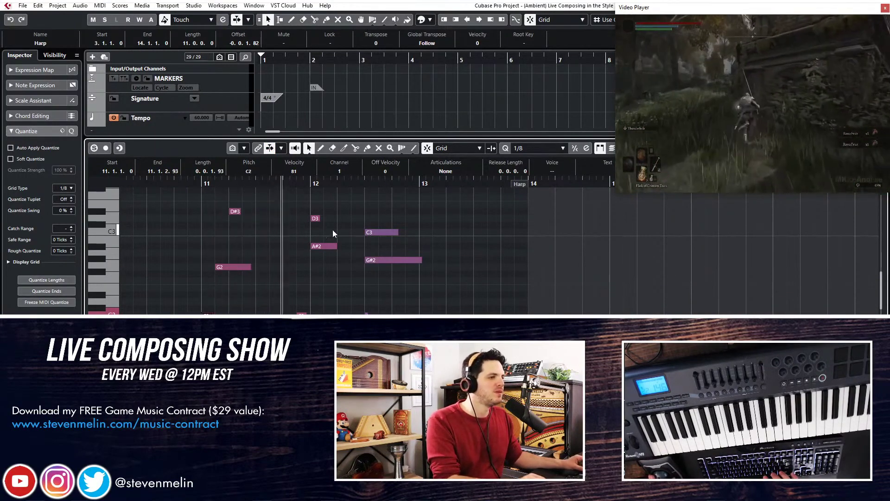
{"action": "left_click_drag", "start_coordinate": [294, 213], "coordinate": [290, 314]}
{"action": "key", "text": "KP_0"}
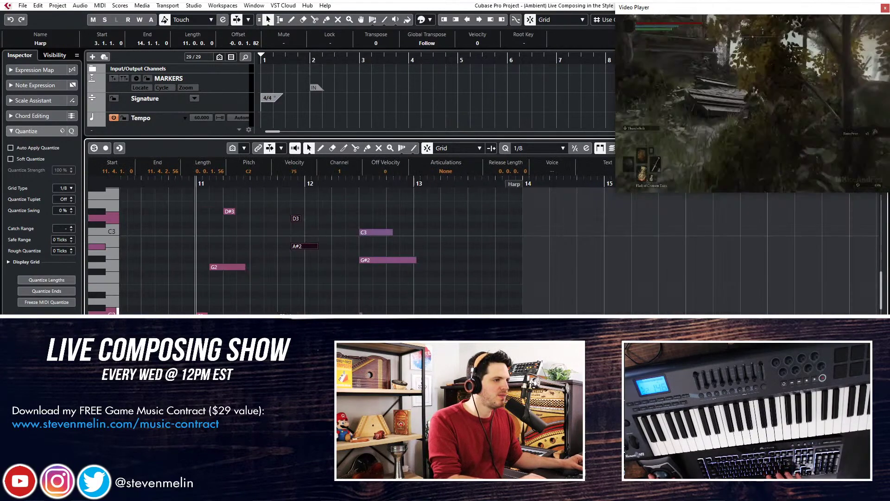
{"action": "key", "text": "space"}
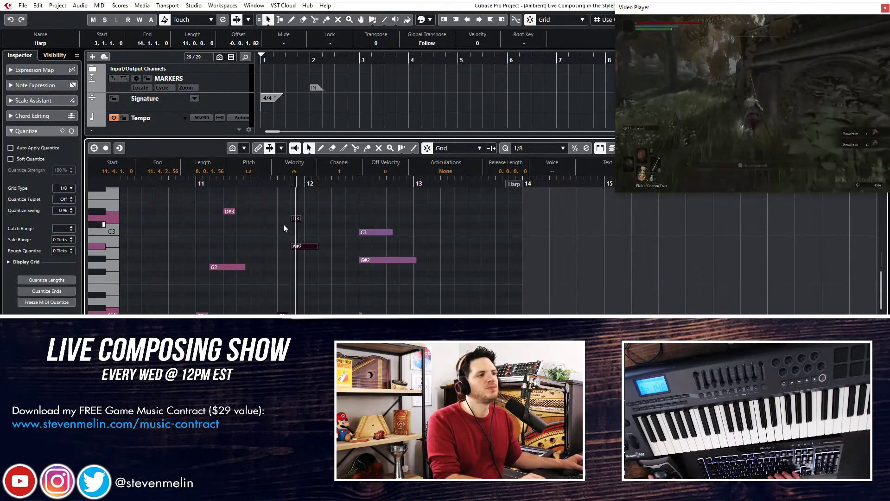
Shift the D3 note to 12.1.1.0 and the closing G#2 and C3 notes later, with the C3 starting at 12.4.1.0.
{"action": "left_click", "coordinate": [297, 217]}
{"action": "left_click_drag", "start_coordinate": [303, 221], "coordinate": [318, 221]}
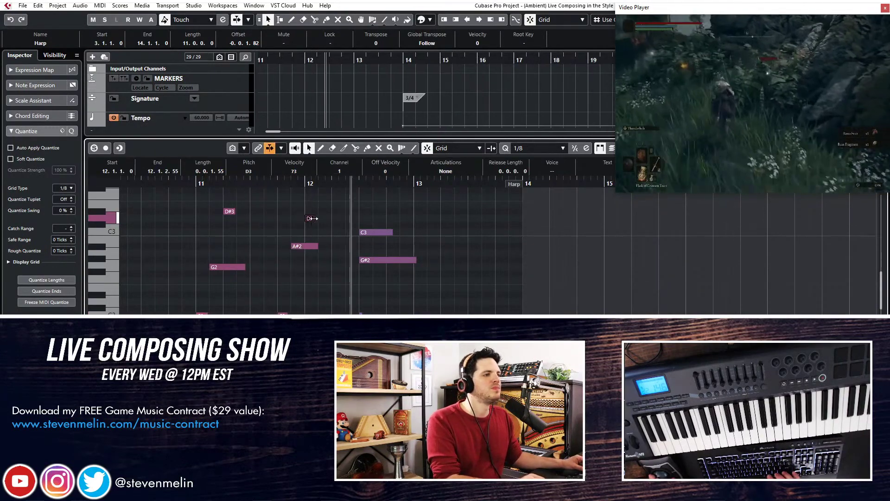
{"action": "left_click_drag", "start_coordinate": [364, 259], "coordinate": [406, 231]}
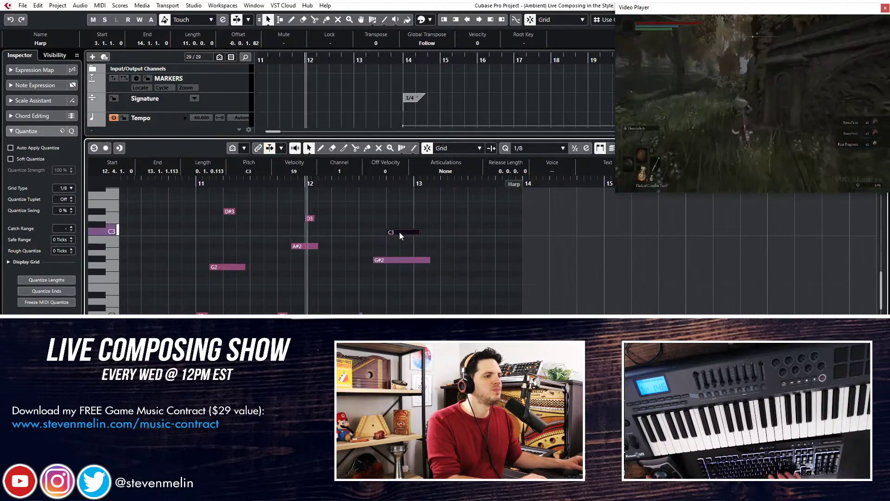
Lengthen the C2 note at 12.3.1.0 to 0.0.2.0 and raise the final C3 to D3, closing the editor.
{"action": "left_click", "coordinate": [361, 314]}
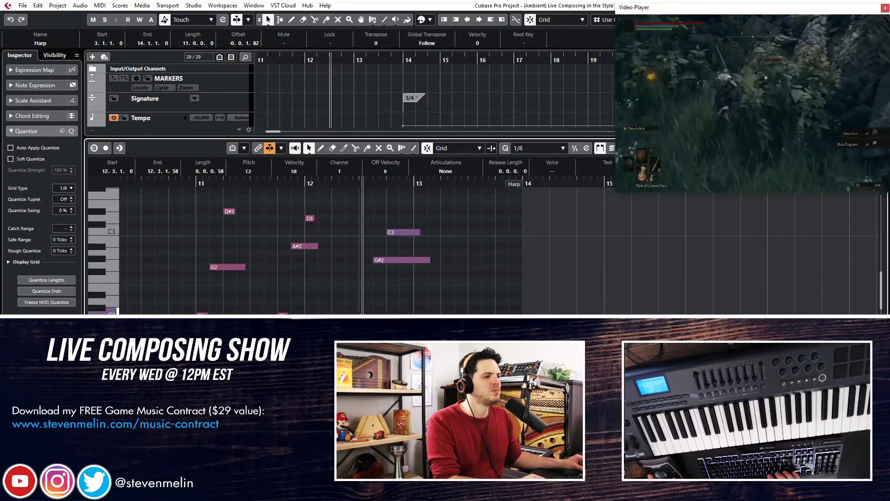
{"action": "left_click_drag", "start_coordinate": [362, 314], "coordinate": [374, 314]}
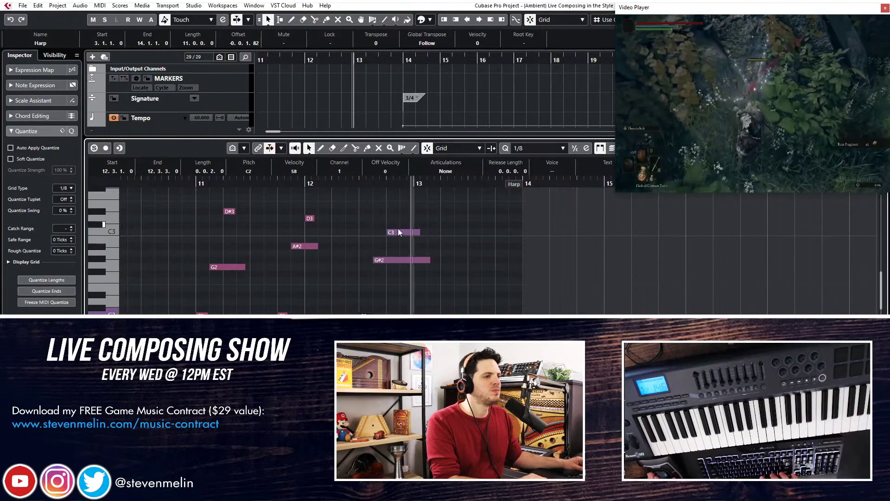
{"action": "left_click", "coordinate": [399, 217]}
{"action": "left_click_drag", "start_coordinate": [399, 234], "coordinate": [399, 218]}
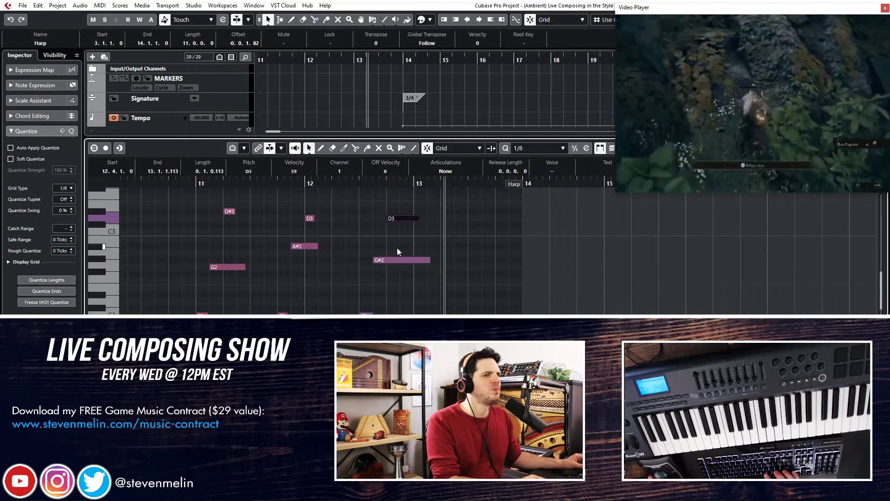
{"action": "key", "text": "ctrl+e"}
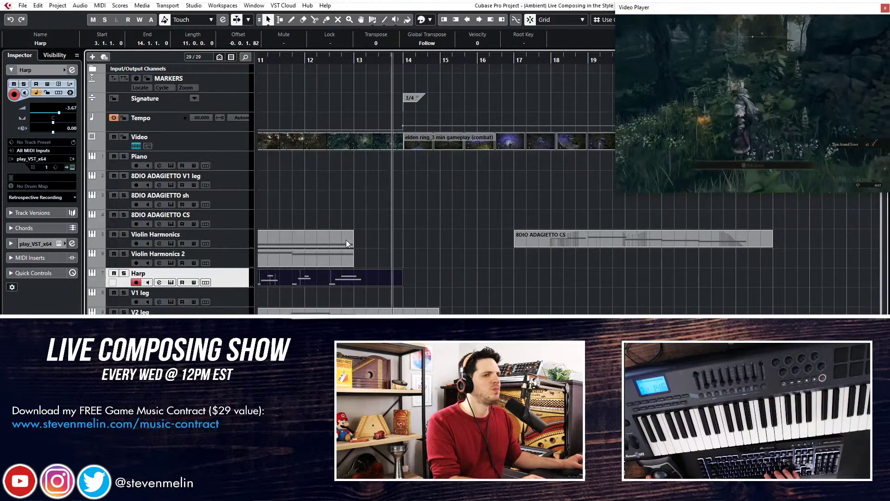
Lower the AVA Instinct track's volume to -3.05.
{"action": "scroll", "coordinate": [427, 243], "scroll_direction": "down", "scroll_amount": 3}
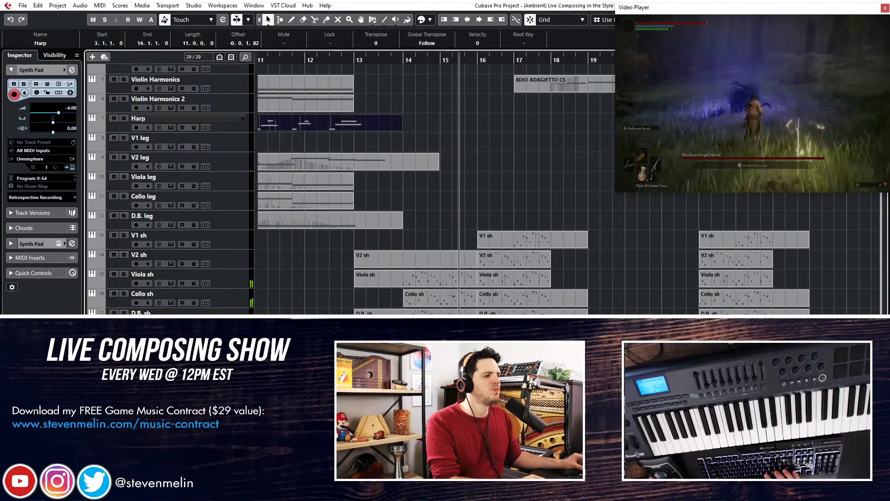
{"action": "left_click_drag", "start_coordinate": [65, 113], "coordinate": [62, 113]}
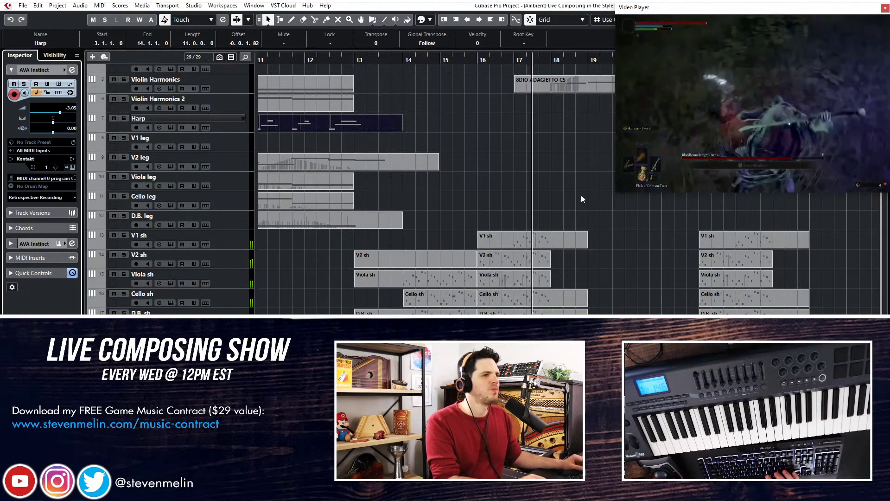
{"action": "scroll", "coordinate": [561, 183], "scroll_direction": "up", "scroll_amount": 3}
{"action": "scroll", "coordinate": [561, 183], "scroll_direction": "down", "scroll_amount": 3}
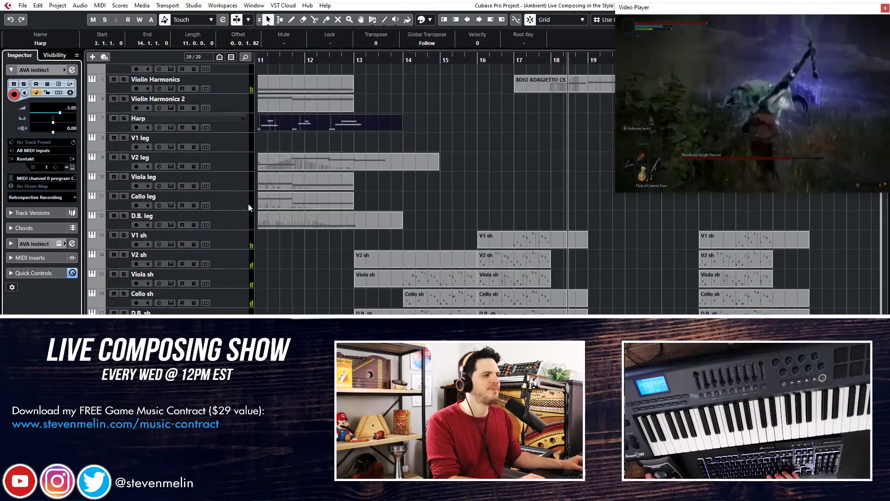
Select the Violin Harmonics 2 track and then the Harp track to audition them over the playback.
{"action": "key", "text": "f"}
{"action": "scroll", "coordinate": [362, 207], "scroll_direction": "up", "scroll_amount": 4}
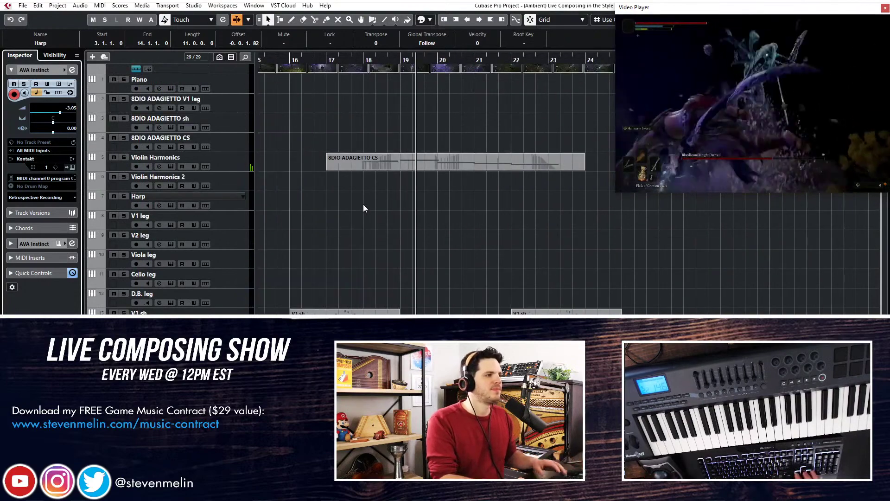
{"action": "left_click", "coordinate": [237, 179]}
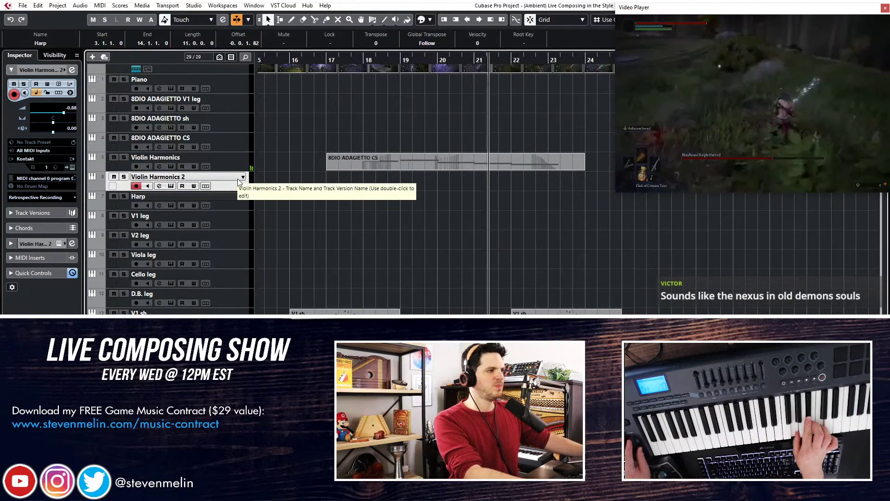
{"action": "left_click", "coordinate": [230, 196]}
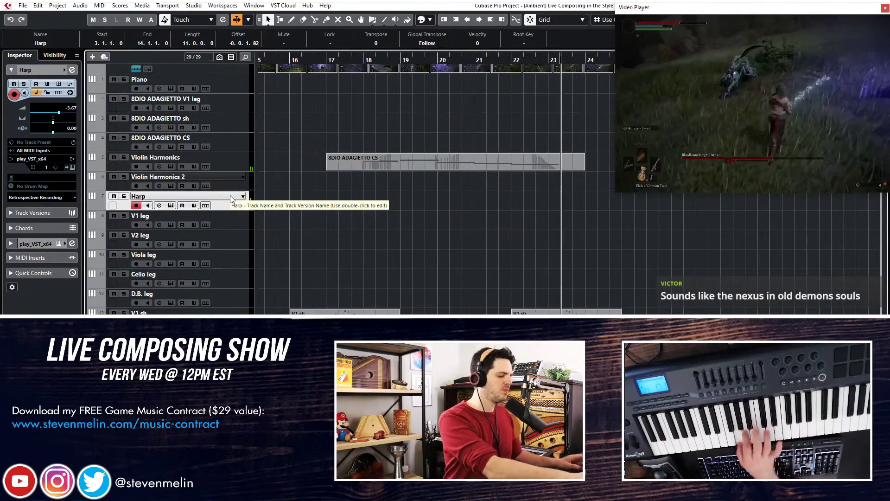
Play the score from the start of the Harp part at bar 3.
{"action": "key", "text": "KP_Subtract"}
{"action": "key", "text": "KP_Subtract"}
{"action": "key", "text": "KP_Subtract"}
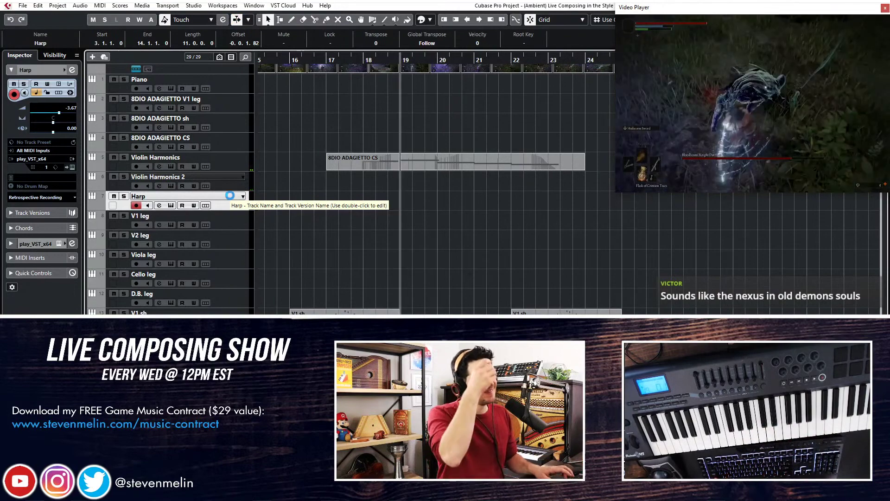
{"action": "key", "text": "KP_Decimal"}
{"action": "key", "text": "h"}
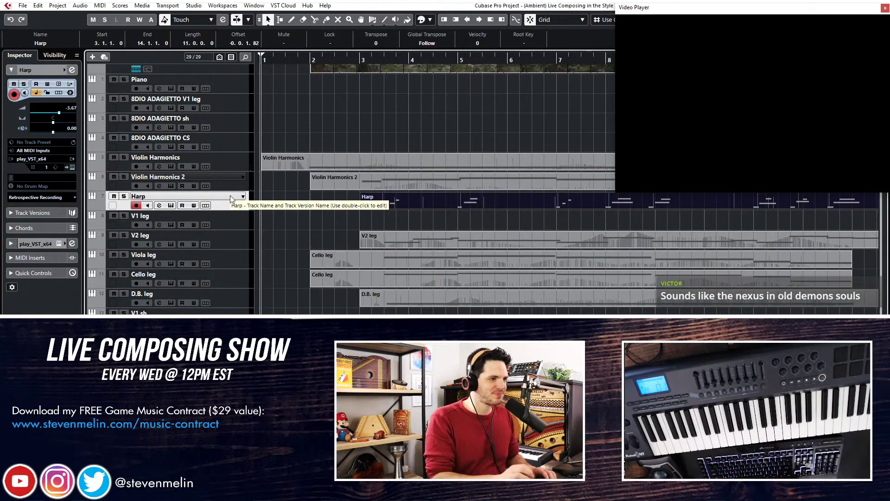
{"action": "key", "text": "l"}
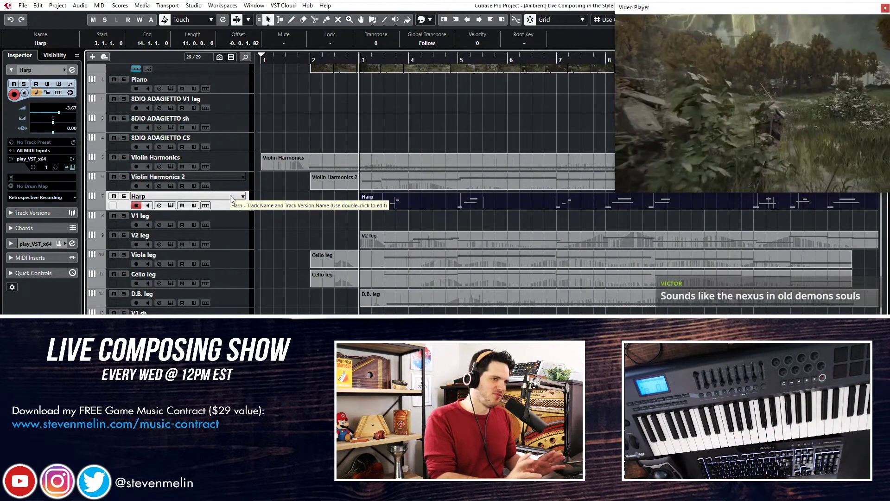
{"action": "key", "text": "space"}
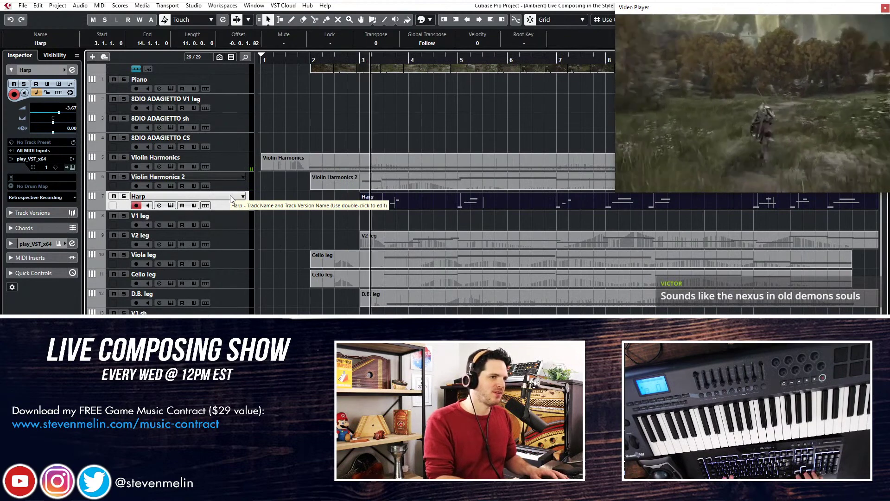
{"action": "key", "text": "g"}
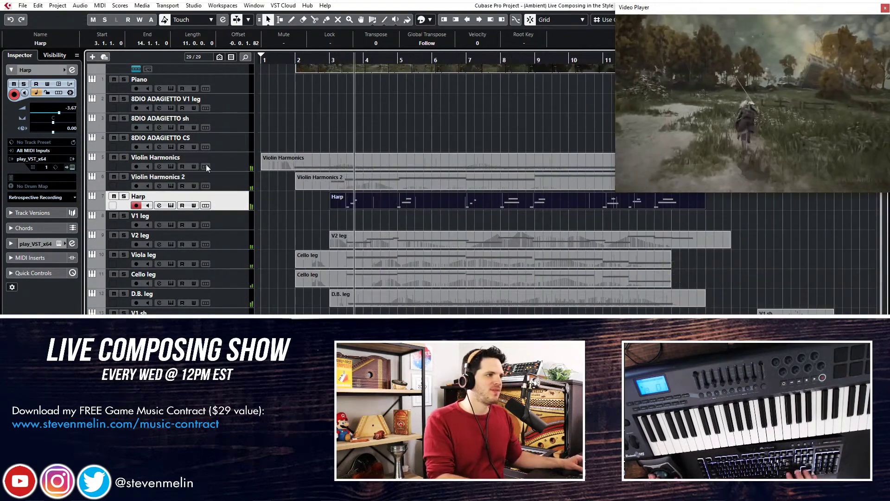
Select the Violin Harmonics and Violin Harmonics 2 tracks, lower the volume to -4.00, and deselect the Harp part.
{"action": "left_click", "coordinate": [207, 162]}
{"action": "left_click", "coordinate": [227, 180], "text": "ctrl"}
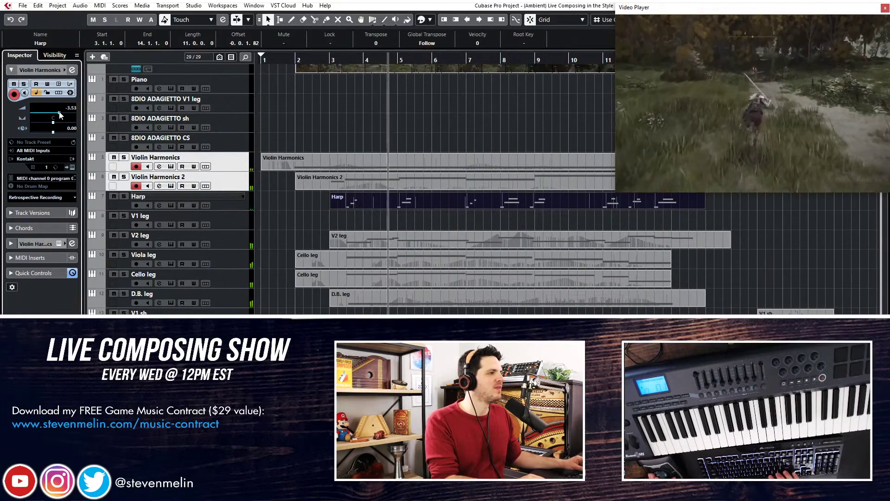
{"action": "left_click_drag", "start_coordinate": [59, 113], "coordinate": [59, 116]}
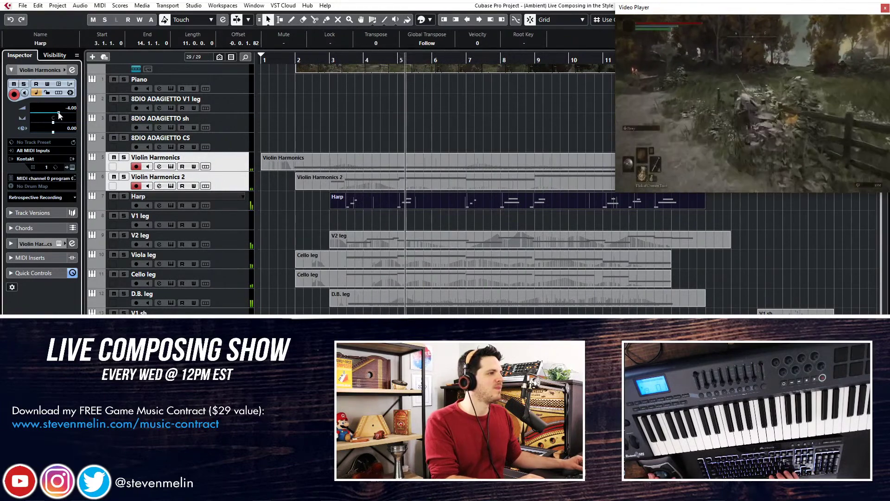
{"action": "left_click", "coordinate": [402, 219]}
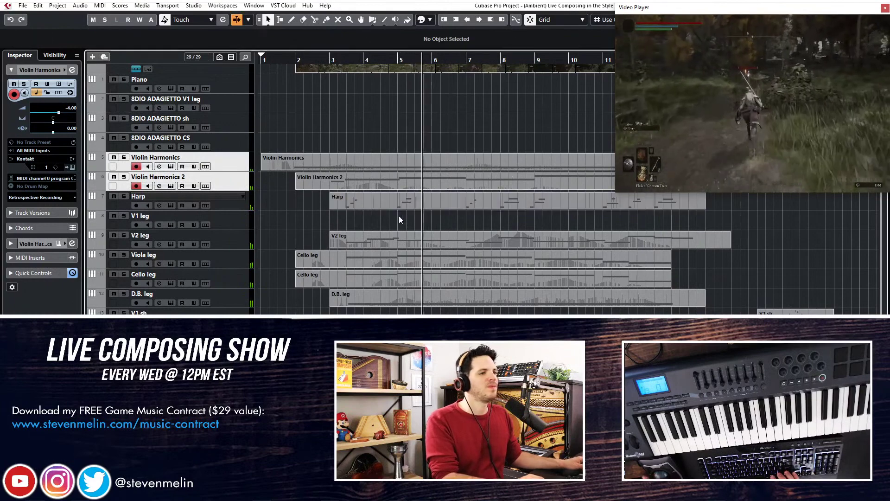
Select the Viola leg, Cello leg and D.B. leg tracks together and lower the volume to -6.22.
{"action": "left_click", "coordinate": [232, 262], "text": "shift"}
{"action": "left_click_drag", "start_coordinate": [58, 112], "coordinate": [56, 112]}
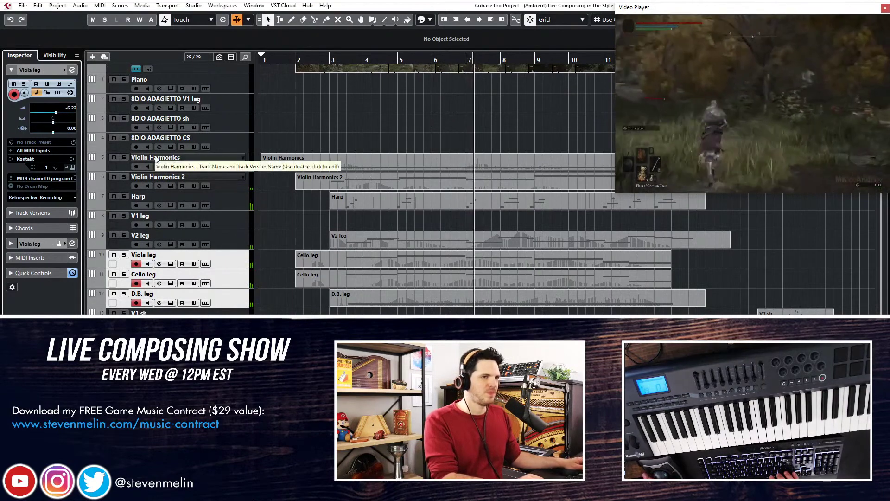
{"action": "key", "text": "g"}
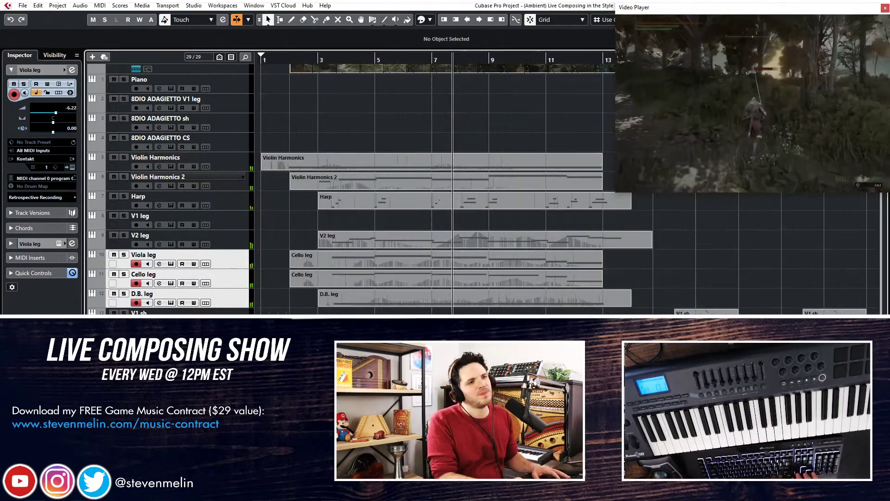
{"action": "key", "text": "shift+g"}
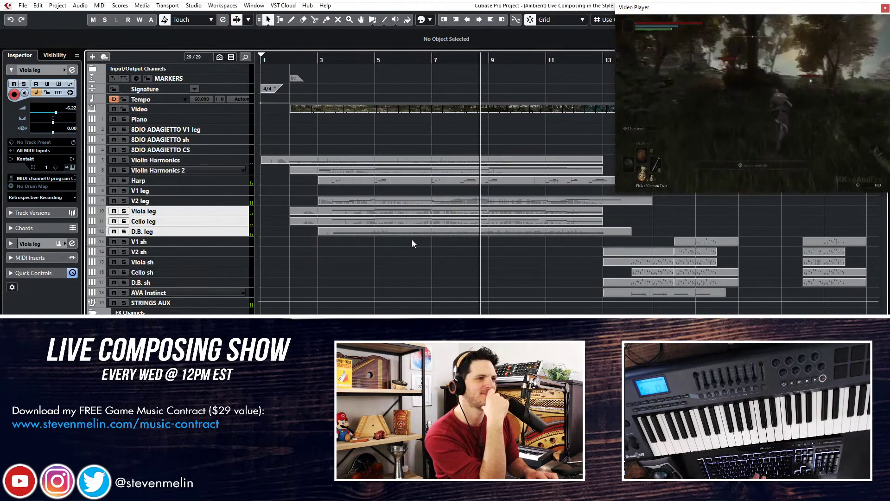
Lower the V2 leg track's volume to -9.45.
{"action": "left_click", "coordinate": [223, 201]}
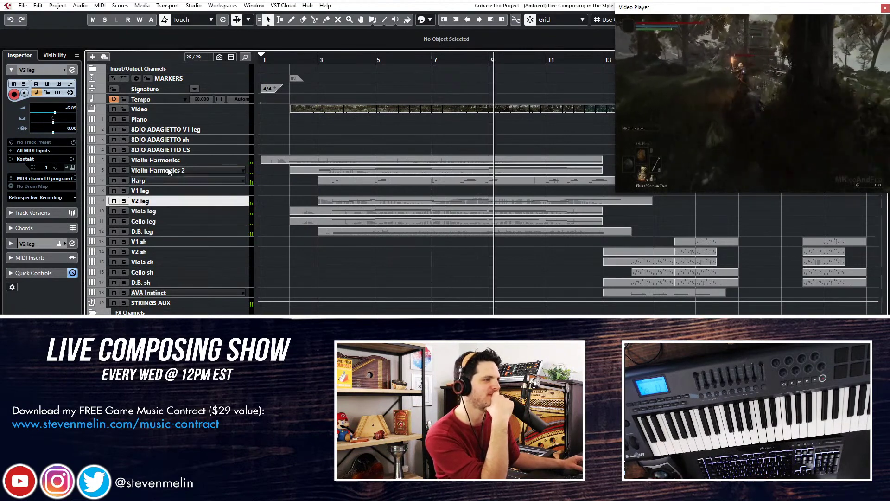
{"action": "left_click_drag", "start_coordinate": [54, 115], "coordinate": [52, 115]}
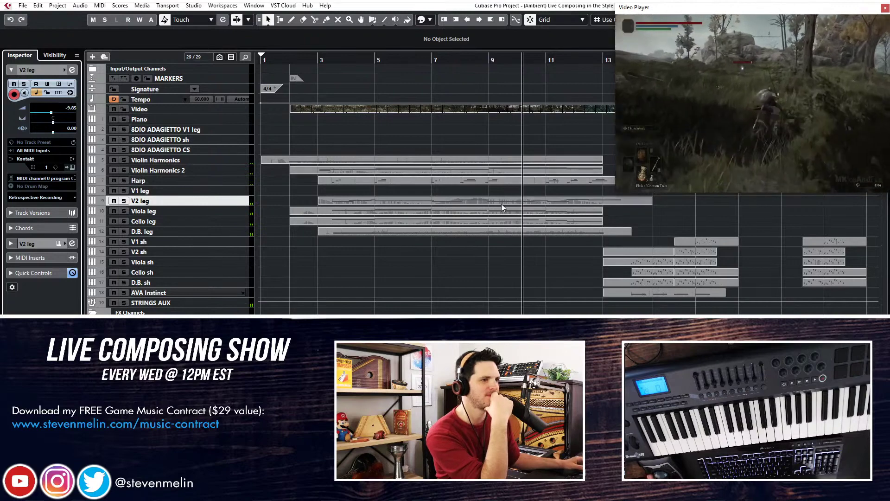
{"action": "key", "text": "shift+h"}
{"action": "key", "text": "shift+h"}
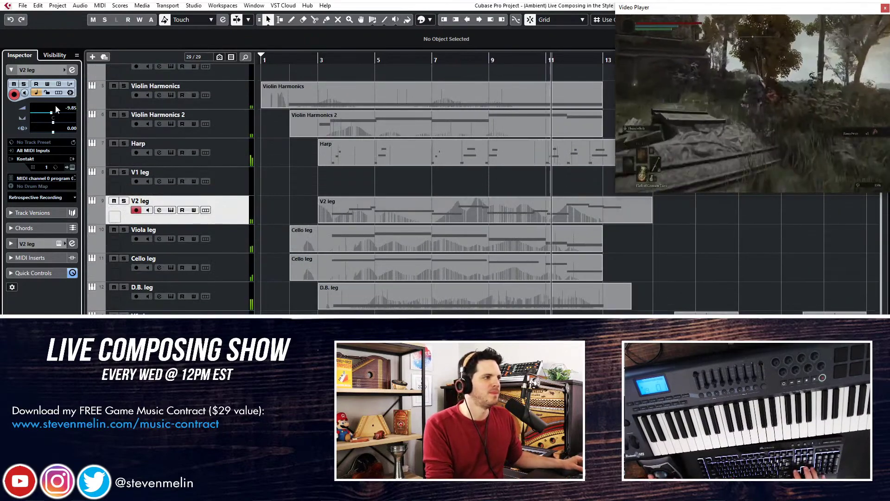
{"action": "left_click_drag", "start_coordinate": [52, 114], "coordinate": [54, 115]}
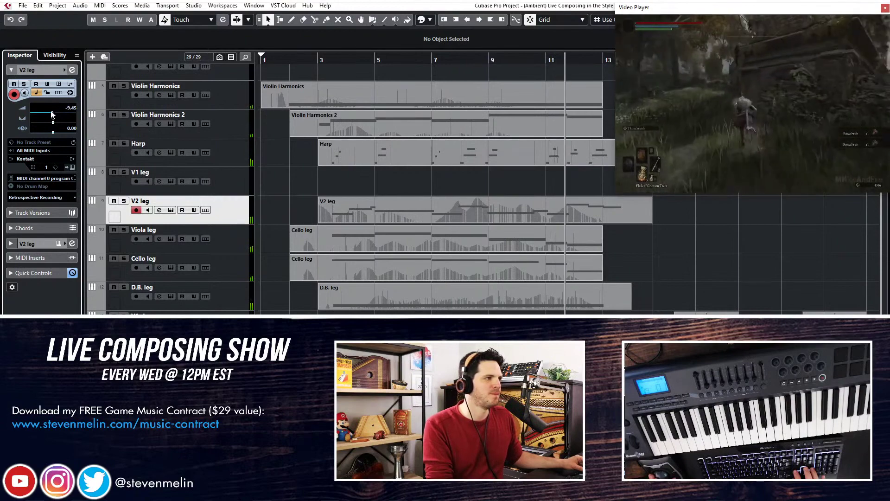
Move the V2 leg part's final D3 note to 13.3.1.0 and lengthen the preceding D#3 to meet it, closing the editor.
{"action": "double_click", "coordinate": [562, 203]}
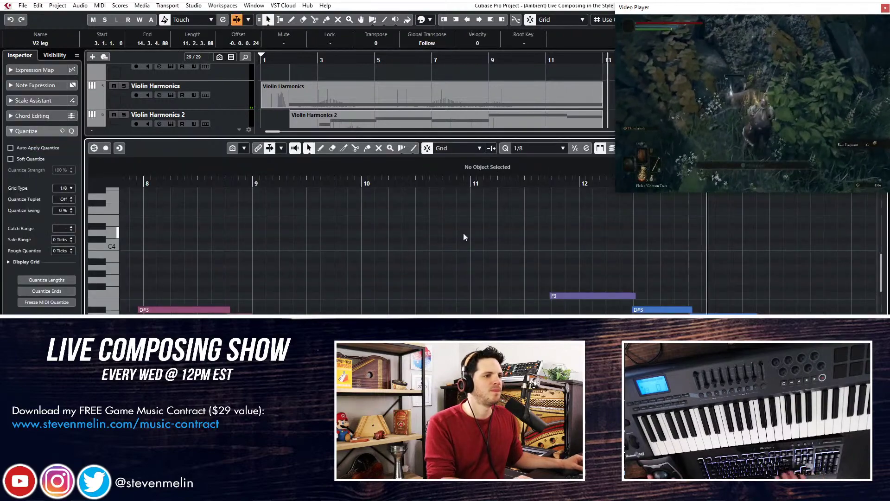
{"action": "scroll", "coordinate": [463, 233], "scroll_direction": "right", "scroll_amount": 2}
{"action": "key", "text": "space"}
{"action": "left_click_drag", "start_coordinate": [626, 313], "coordinate": [679, 313]}
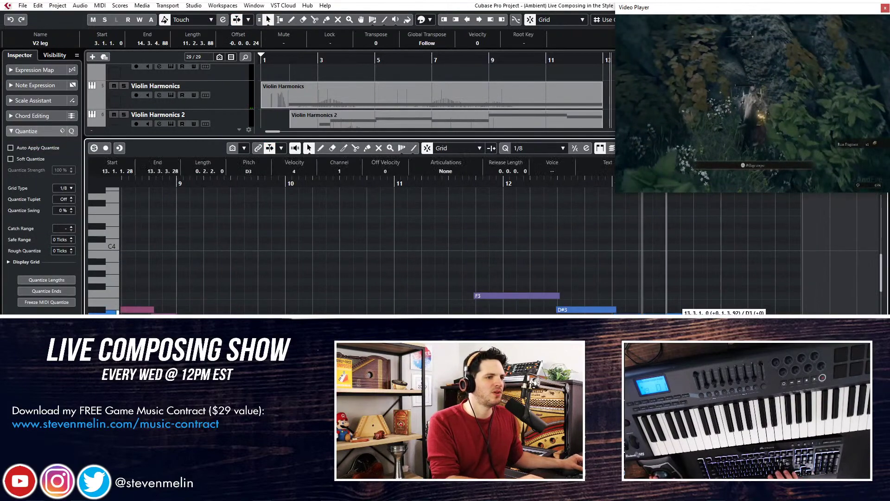
{"action": "left_click_drag", "start_coordinate": [615, 310], "coordinate": [660, 309]}
{"action": "key", "text": "space"}
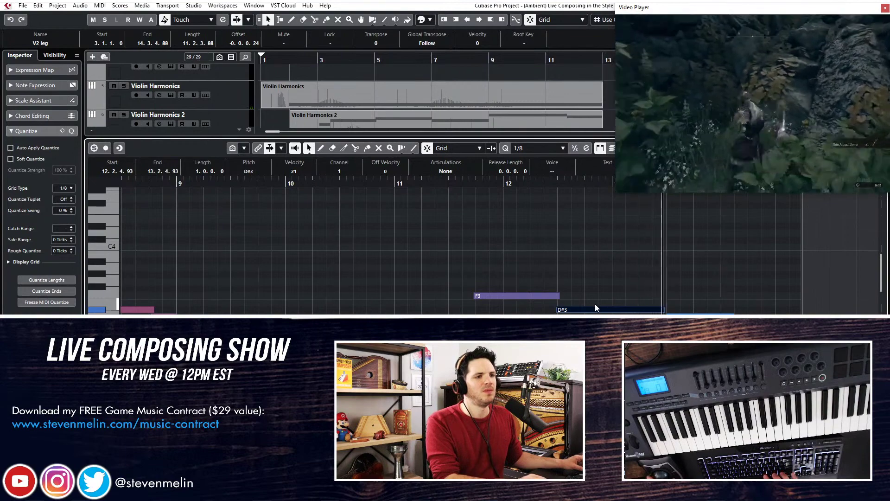
{"action": "key", "text": "Right"}
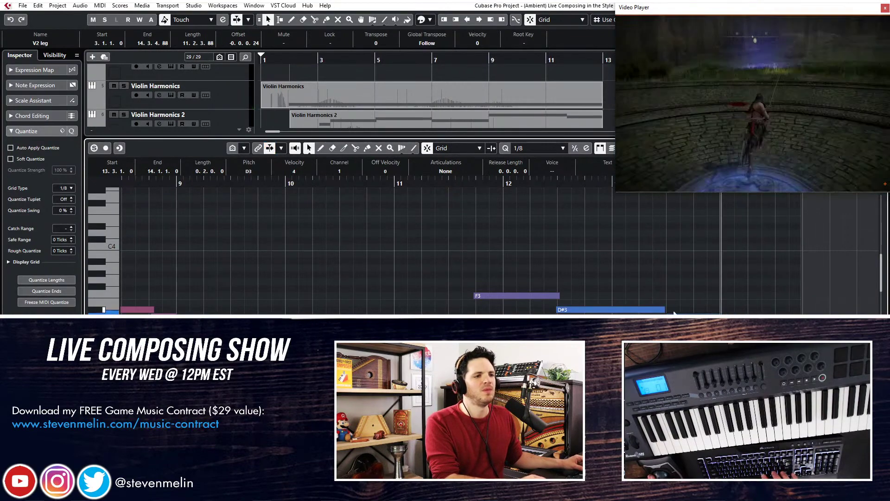
{"action": "key", "text": "KP_Subtract"}
{"action": "key", "text": "KP_Subtract"}
{"action": "key", "text": "KP_Subtract"}
{"action": "key", "text": "Return"}
Extend the Viola leg and Cello leg parts to end at 13.3.1.0 and the D.B. leg part to 14.3.4.88.
{"action": "left_click_drag", "start_coordinate": [621, 269], "coordinate": [580, 242]}
{"action": "left_click_drag", "start_coordinate": [647, 298], "coordinate": [616, 250]}
Lengthen the Viola leg part's final D2 note to end at 13.3.1.0 and close the editor.
{"action": "double_click", "coordinate": [603, 245]}
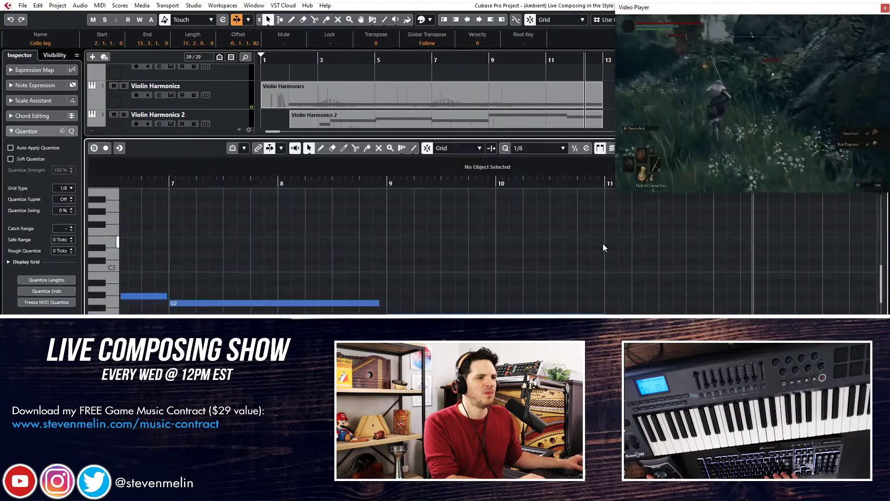
{"action": "scroll", "coordinate": [602, 247], "scroll_direction": "right", "scroll_amount": 5}
{"action": "scroll", "coordinate": [473, 293], "scroll_direction": "down", "scroll_amount": 2}
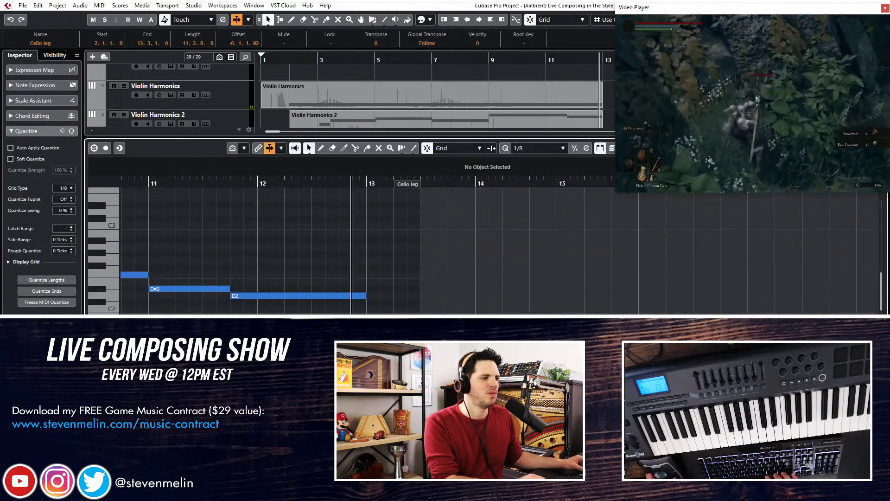
{"action": "left_click_drag", "start_coordinate": [365, 295], "coordinate": [416, 292]}
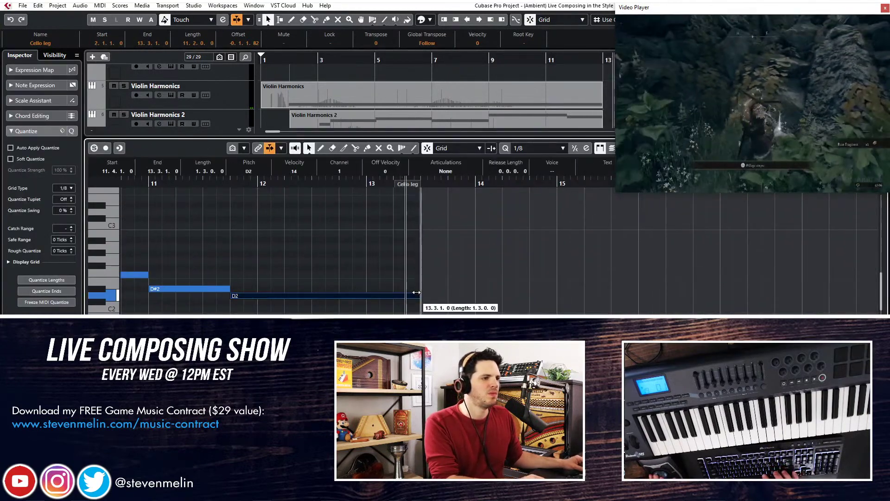
{"action": "key", "text": "Return"}
{"action": "double_click", "coordinate": [599, 270]}
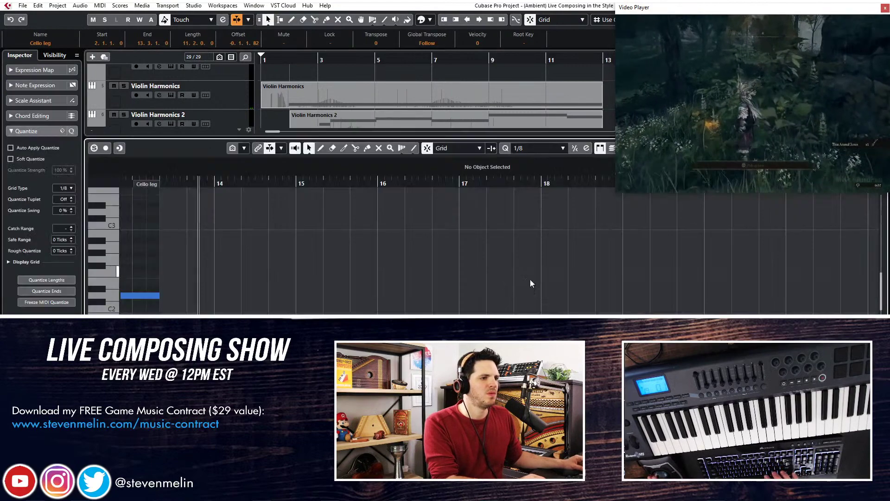
{"action": "scroll", "coordinate": [413, 274], "scroll_direction": "left", "scroll_amount": 3}
{"action": "key", "text": "minus"}
{"action": "key", "text": "minus"}
{"action": "key", "text": "minus"}
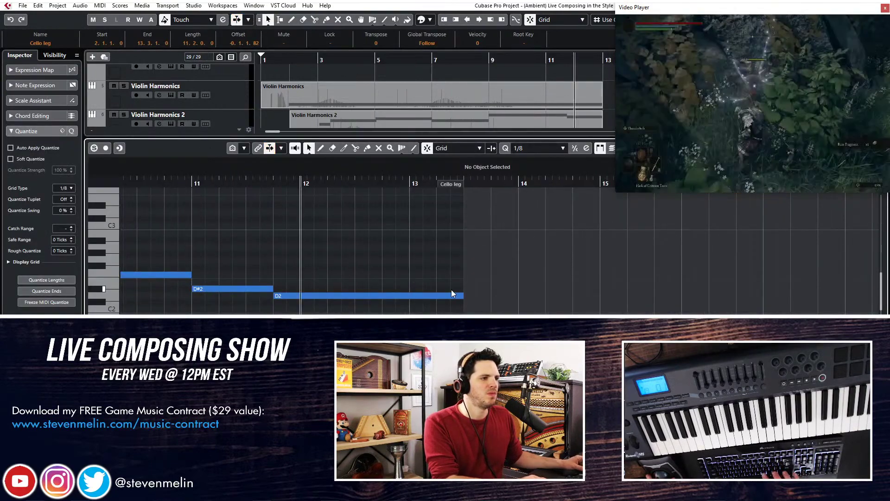
{"action": "key", "text": "ctrl+e"}
Lengthen the Cello leg part's D#2 note at bar 11 to the end of the part and close the editor.
{"action": "left_click", "coordinate": [575, 268]}
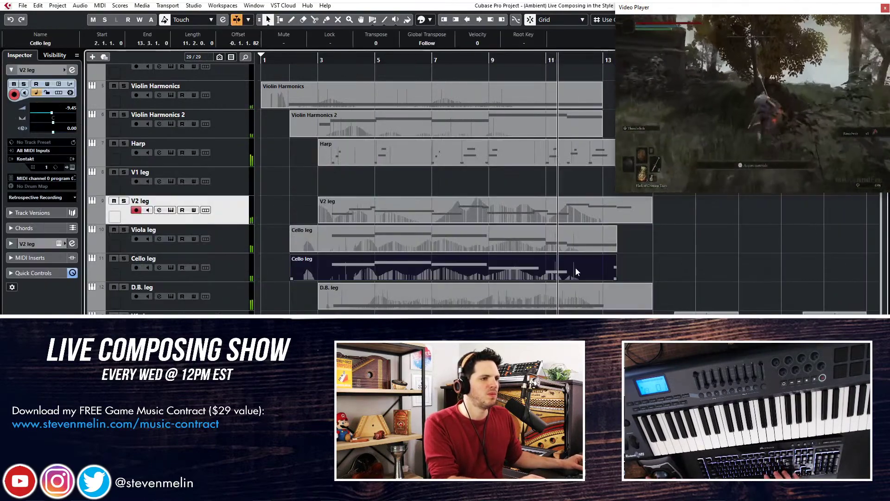
{"action": "key", "text": "ctrl+e"}
{"action": "left_click_drag", "start_coordinate": [457, 277], "coordinate": [591, 277]}
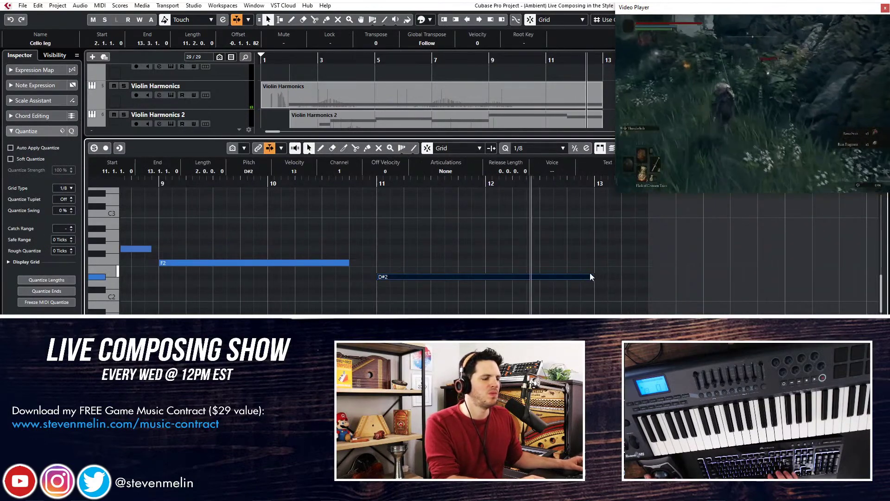
{"action": "scroll", "coordinate": [591, 273], "scroll_direction": "right", "scroll_amount": 2}
{"action": "left_click_drag", "start_coordinate": [364, 277], "coordinate": [418, 276]}
{"action": "key", "text": "ctrl+e"}
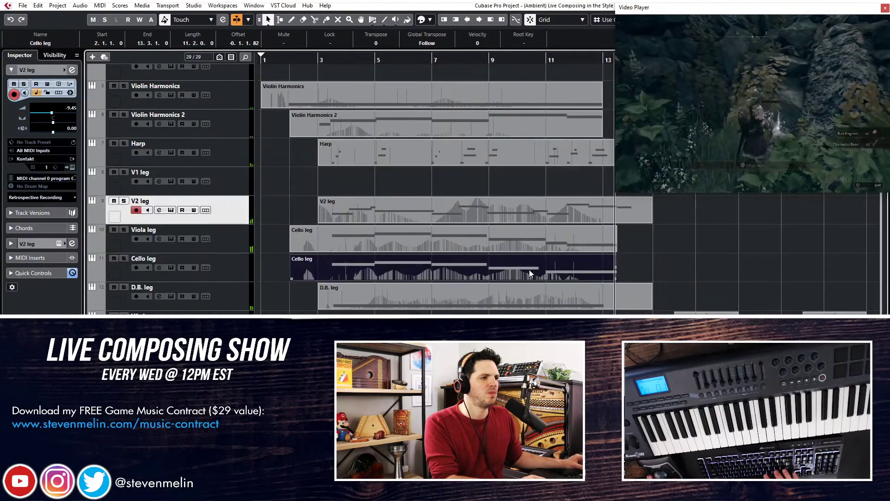
Lengthen the D.B. leg part's C0 note to end at 13.2.4.107 and close the editor.
{"action": "left_click", "coordinate": [609, 296]}
{"action": "key", "text": "ctrl+e"}
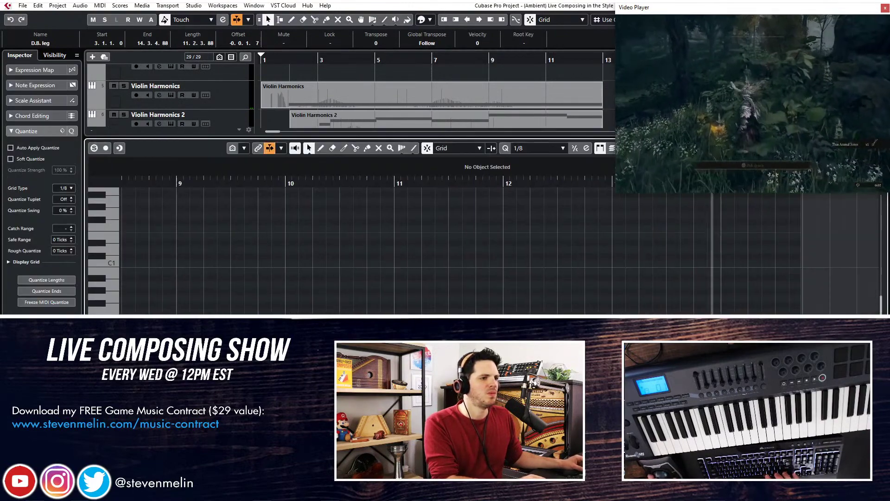
{"action": "left_click", "coordinate": [630, 347]}
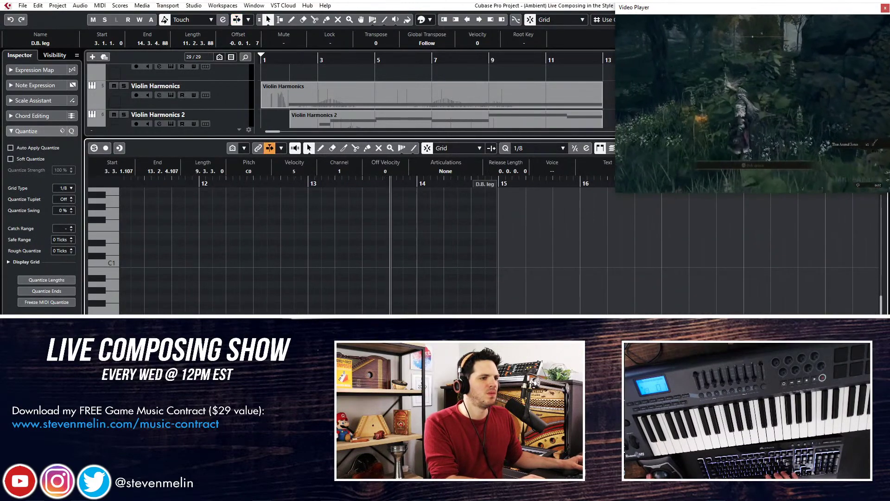
{"action": "key", "text": "ctrl+e"}
Shorten the Synth Pad part's C4 note to end at 13.3.1.0.
{"action": "scroll", "coordinate": [515, 313], "scroll_direction": "down", "scroll_amount": 2}
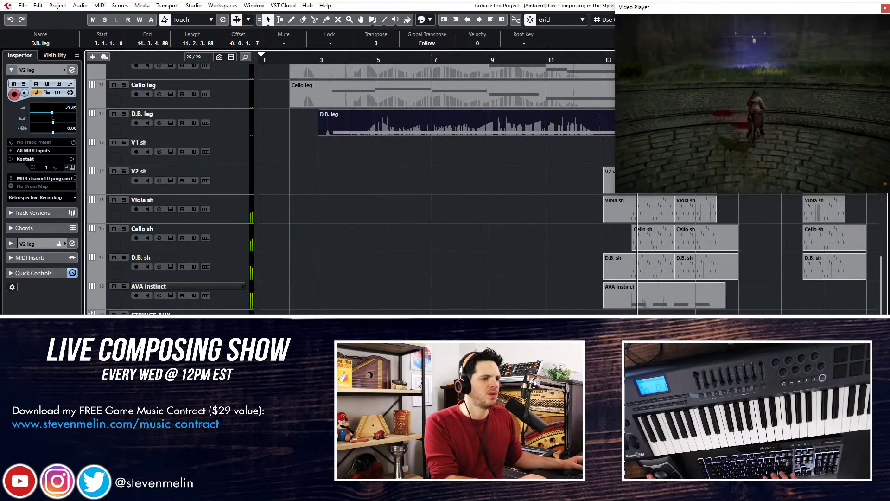
{"action": "double_click", "coordinate": [515, 352]}
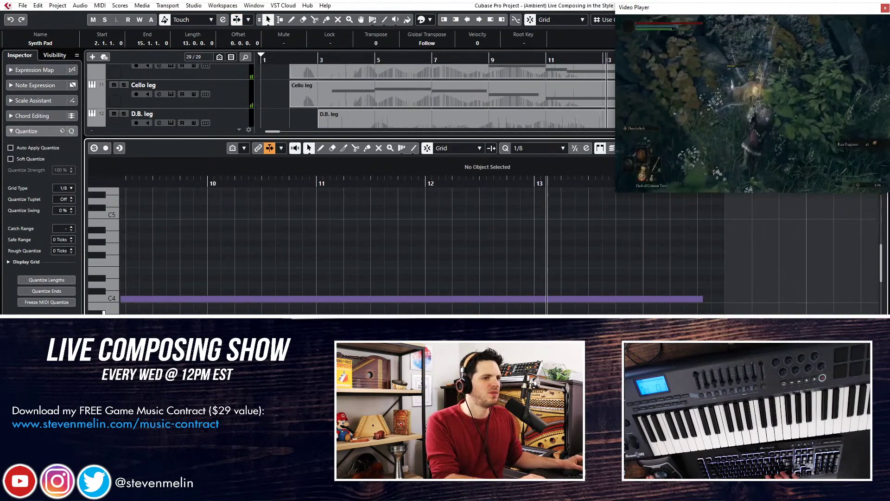
{"action": "left_click_drag", "start_coordinate": [696, 299], "coordinate": [585, 300]}
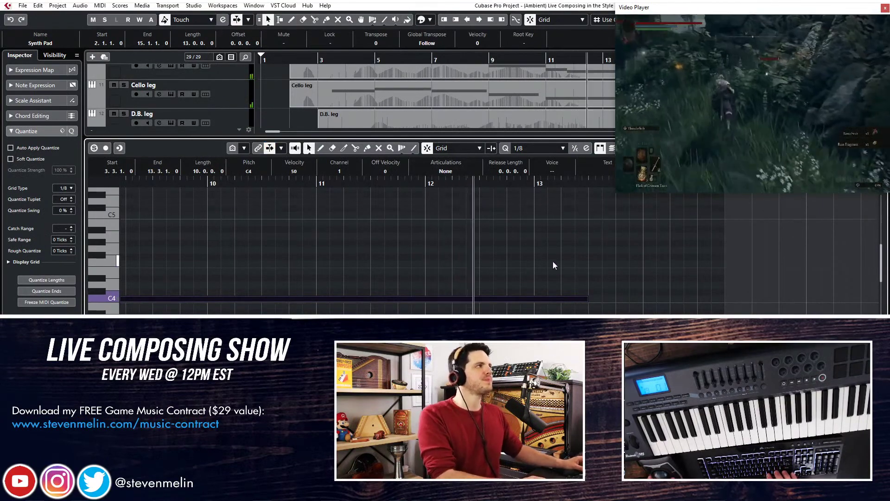
Close the Synth Pad part's editor and replay the closing bars around bar 13 against the video.
{"action": "scroll", "coordinate": [553, 263], "scroll_direction": "up", "scroll_amount": 3}
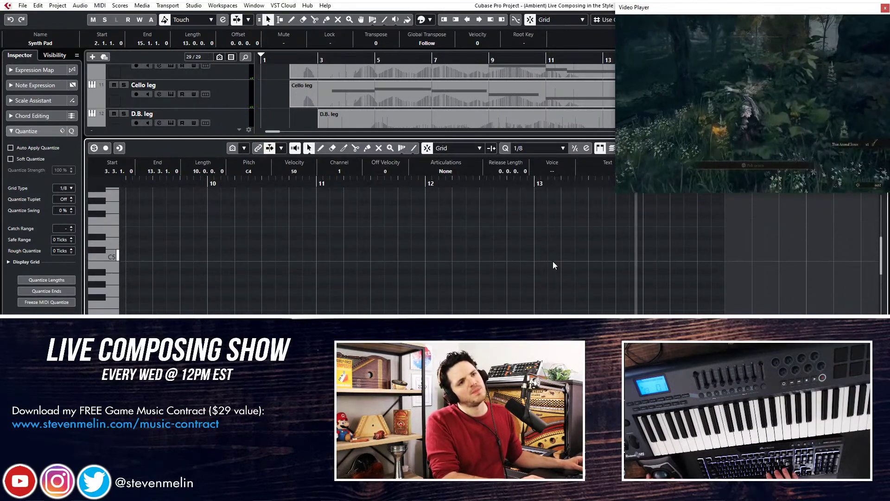
{"action": "key", "text": "Return"}
{"action": "scroll", "coordinate": [535, 209], "scroll_direction": "up", "scroll_amount": 3}
{"action": "scroll", "coordinate": [535, 209], "scroll_direction": "right", "scroll_amount": 3}
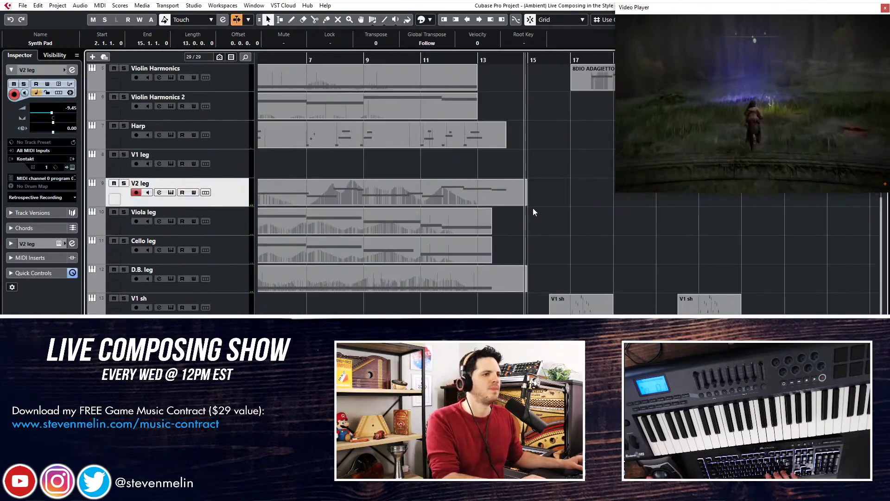
{"action": "key", "text": "KP_Subtract"}
{"action": "key", "text": "KP_Subtract"}
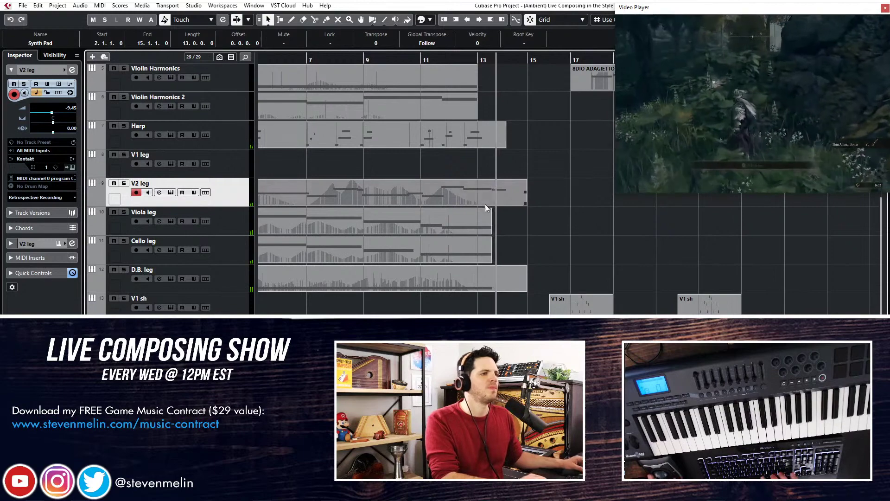
{"action": "left_click_drag", "start_coordinate": [537, 275], "coordinate": [462, 228]}
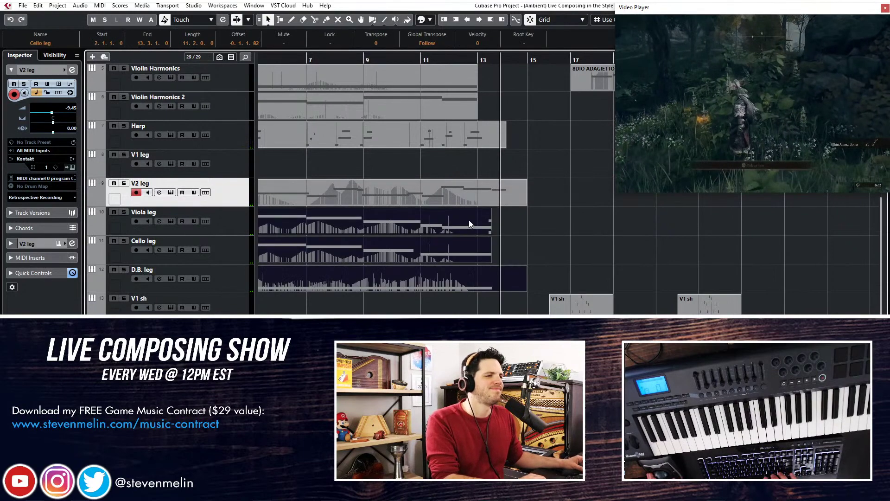
{"action": "double_click", "coordinate": [469, 220]}
{"action": "scroll", "coordinate": [385, 264], "scroll_direction": "right", "scroll_amount": 4}
{"action": "scroll", "coordinate": [384, 264], "scroll_direction": "right", "scroll_amount": 5}
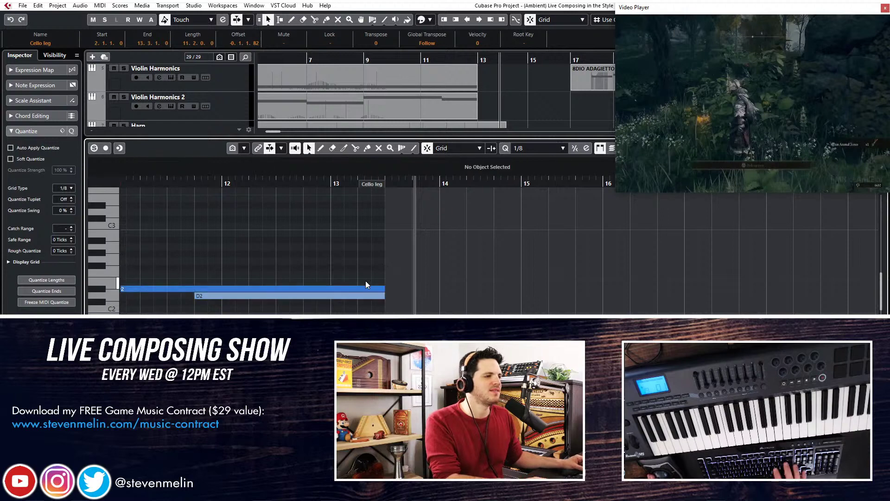
{"action": "key", "text": "Return"}
{"action": "left_click", "coordinate": [539, 250]}
{"action": "left_click_drag", "start_coordinate": [524, 268], "coordinate": [465, 224]}
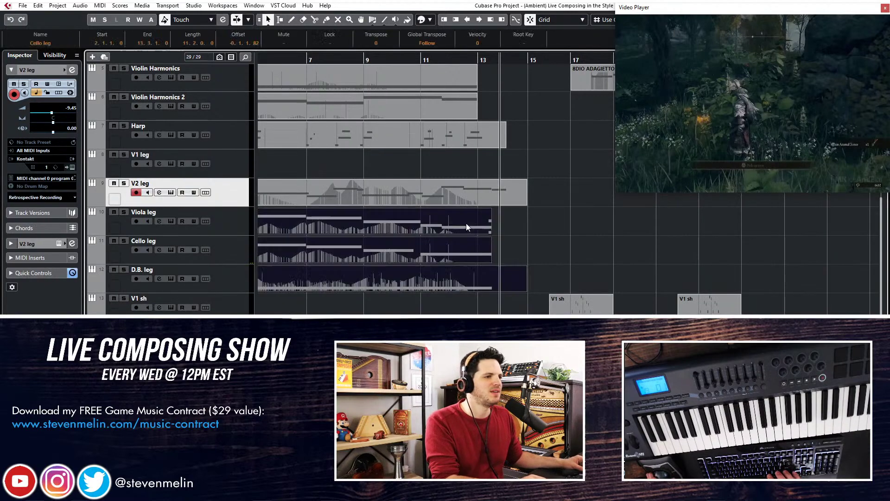
{"action": "left_click", "coordinate": [508, 251]}
Set the Viola, Cello and D.B. leg parts to end at 14.1.1.0 and open all three together in the editor.
{"action": "left_click_drag", "start_coordinate": [490, 262], "coordinate": [505, 264]}
{"action": "left_click_drag", "start_coordinate": [490, 234], "coordinate": [505, 234]}
{"action": "left_click_drag", "start_coordinate": [525, 290], "coordinate": [478, 218]}
{"action": "key", "text": "Return"}
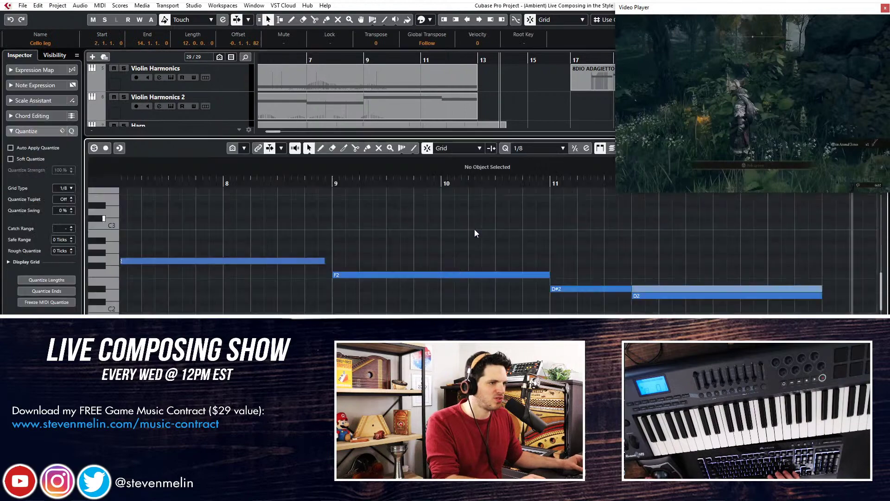
Lengthen the closing notes of the Viola, Cello and D.B. leg parts to bar 14 and close the editor.
{"action": "scroll", "coordinate": [407, 269], "scroll_direction": "right", "scroll_amount": 3}
{"action": "left_click_drag", "start_coordinate": [411, 259], "coordinate": [466, 309]}
{"action": "key", "text": "space"}
{"action": "left_click", "coordinate": [441, 271]}
{"action": "scroll", "coordinate": [441, 270], "scroll_direction": "down", "scroll_amount": 4}
{"action": "scroll", "coordinate": [465, 310], "scroll_direction": "up", "scroll_amount": 5}
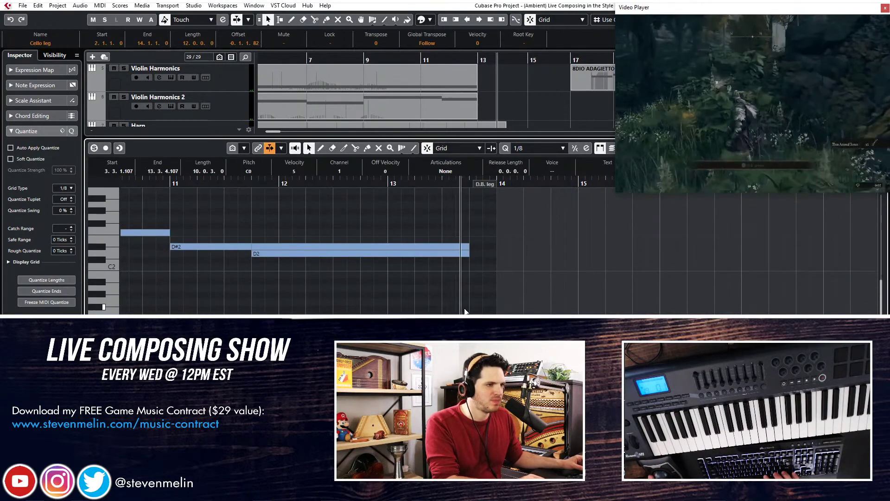
{"action": "left_click", "coordinate": [475, 270]}
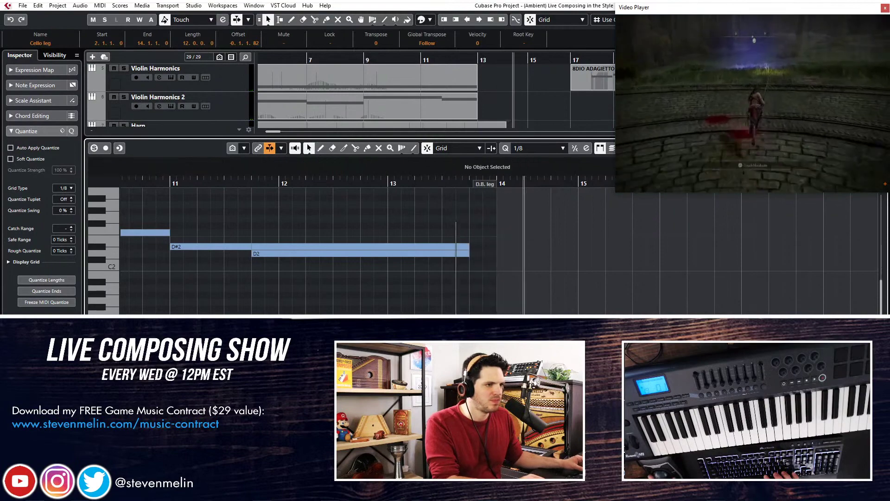
{"action": "scroll", "coordinate": [471, 252], "scroll_direction": "down", "scroll_amount": 5}
{"action": "left_click_drag", "start_coordinate": [472, 227], "coordinate": [497, 231]}
{"action": "key", "text": "Return"}
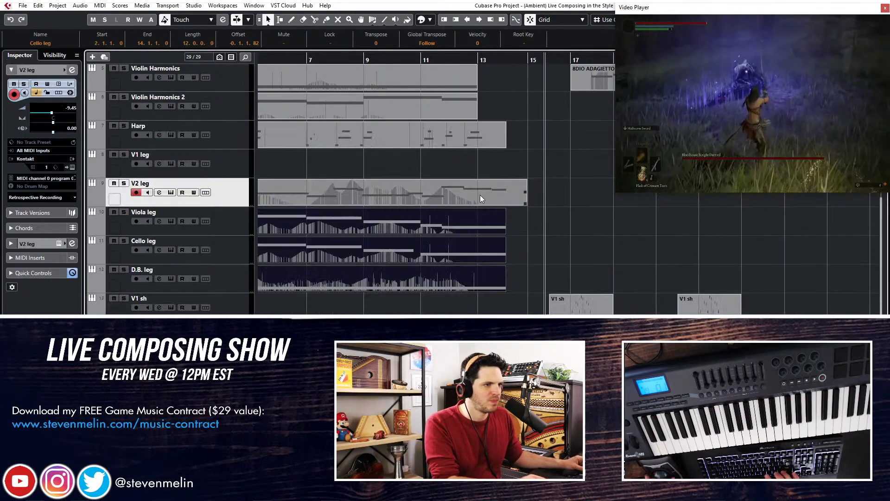
Extend the Viola, Cello and D.B. leg parts to end at 15.1.1.0.
{"action": "left_click", "coordinate": [532, 234]}
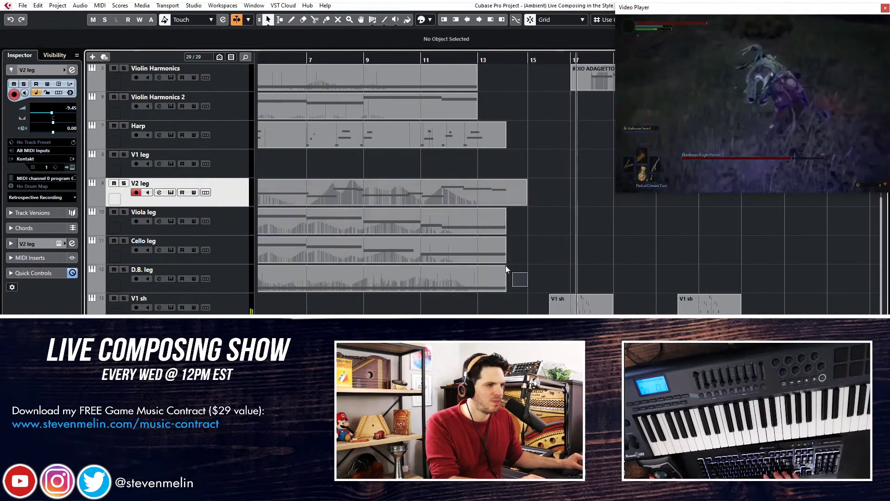
{"action": "mouse_move", "coordinate": [505, 266]}
{"action": "left_mouse_down"}
{"action": "mouse_move", "coordinate": [497, 218]}
{"action": "mouse_move", "coordinate": [526, 232]}
{"action": "left_mouse_up"}
{"action": "scroll", "coordinate": [529, 204], "scroll_direction": "up", "scroll_amount": 5}
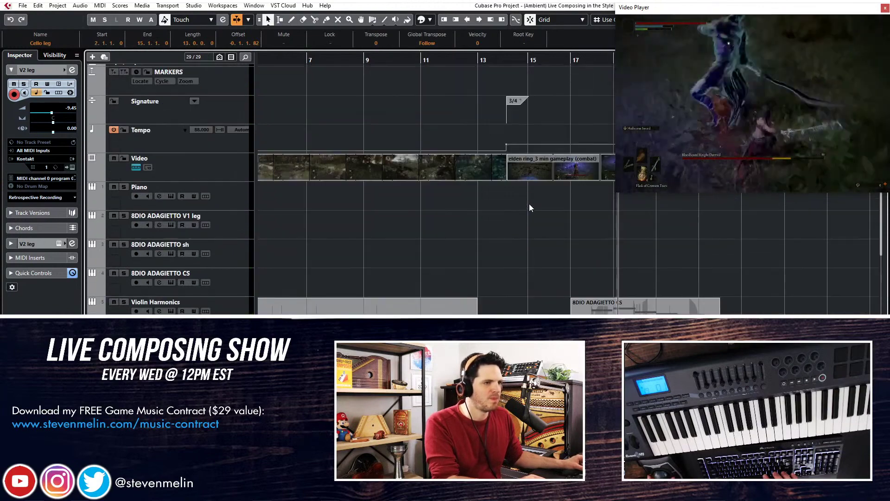
Review the transition from the ambient section to the combat video around bars 13 to 15 with playback.
{"action": "key", "text": "g"}
{"action": "key", "text": "shift+g"}
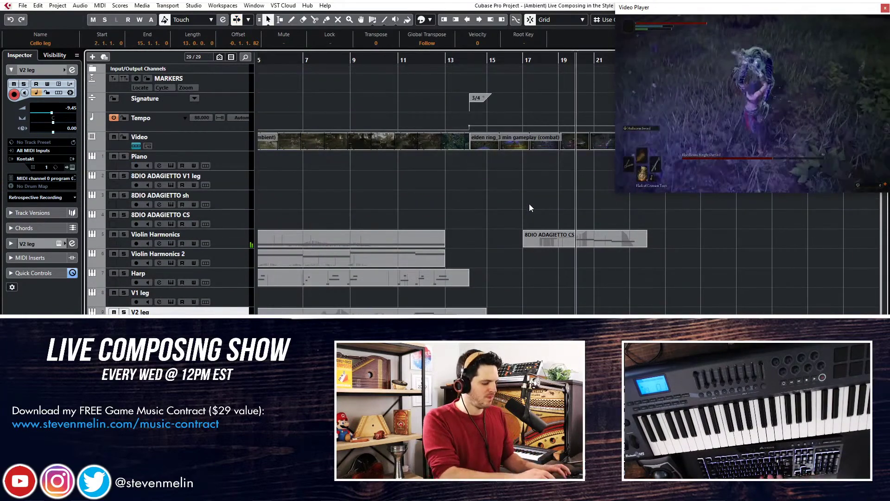
{"action": "key", "text": "KP_Subtract"}
{"action": "key", "text": "KP_Subtract"}
{"action": "key", "text": "KP_Subtract"}
{"action": "key", "text": "KP_Subtract"}
{"action": "key", "text": "KP_Subtract"}
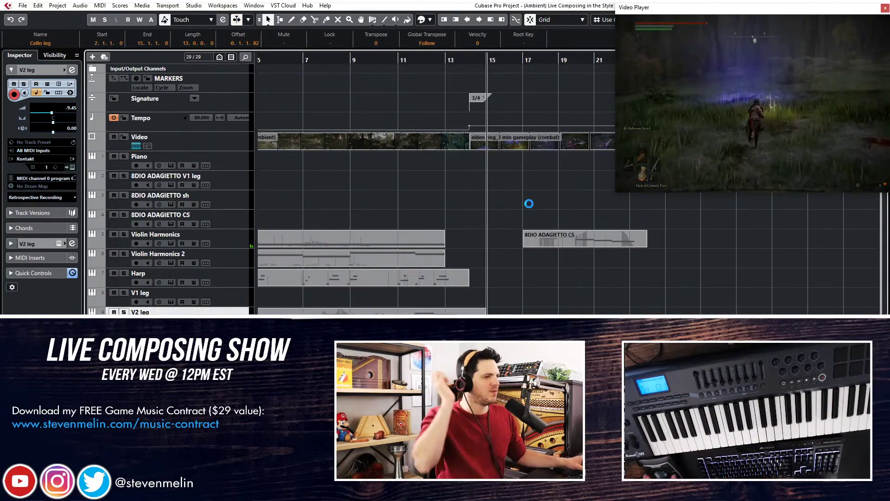
{"action": "key", "text": "g"}
{"action": "scroll", "coordinate": [452, 216], "scroll_direction": "down", "scroll_amount": 2}
{"action": "scroll", "coordinate": [451, 216], "scroll_direction": "up", "scroll_amount": 1}
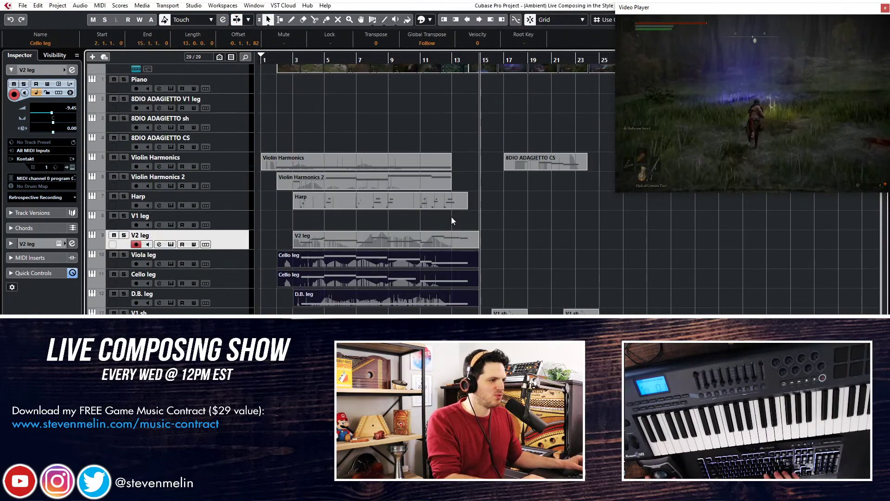
{"action": "left_click", "coordinate": [452, 216], "text": "alt+shift"}
{"action": "key", "text": "space"}
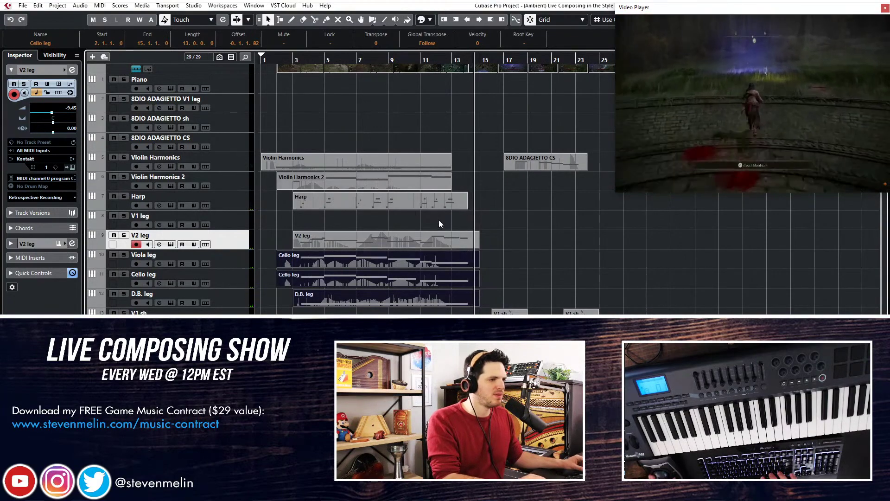
{"action": "scroll", "coordinate": [436, 210], "scroll_direction": "down", "scroll_amount": 2}
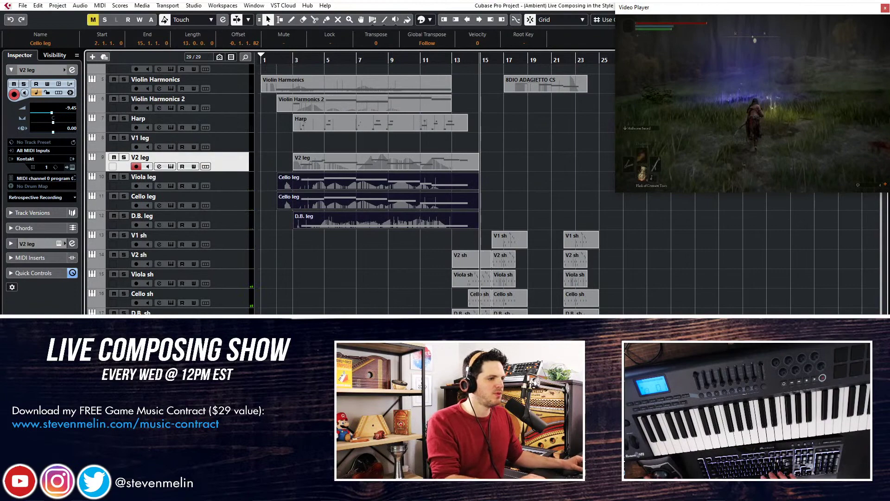
{"action": "scroll", "coordinate": [399, 195], "scroll_direction": "up", "scroll_amount": 2}
Add an instrument track using Kontakt and move it further down the track list, below the leg string tracks.
{"action": "key", "text": "t"}
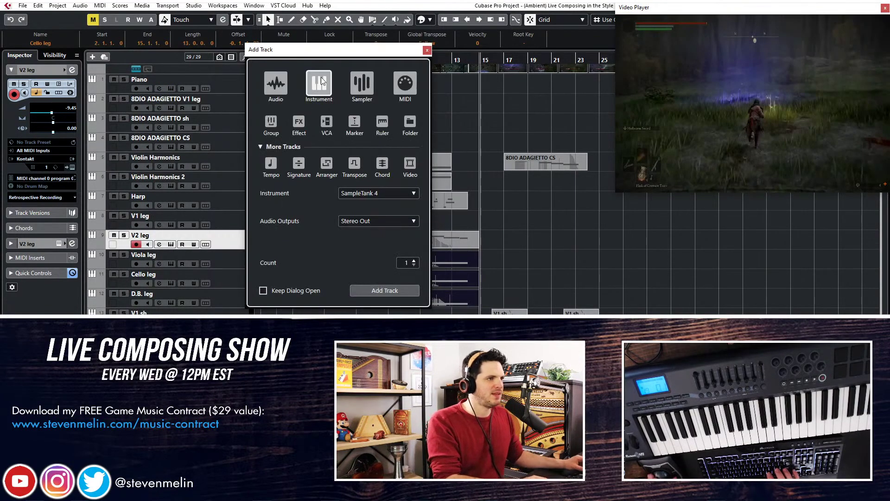
{"action": "left_click", "coordinate": [364, 193]}
{"action": "type", "text": "damage"}
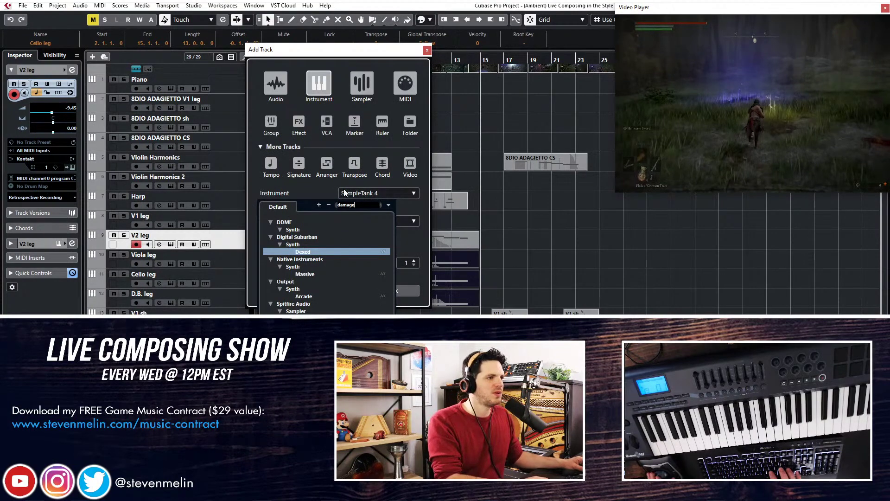
{"action": "left_click", "coordinate": [344, 193]}
{"action": "left_click", "coordinate": [343, 194]}
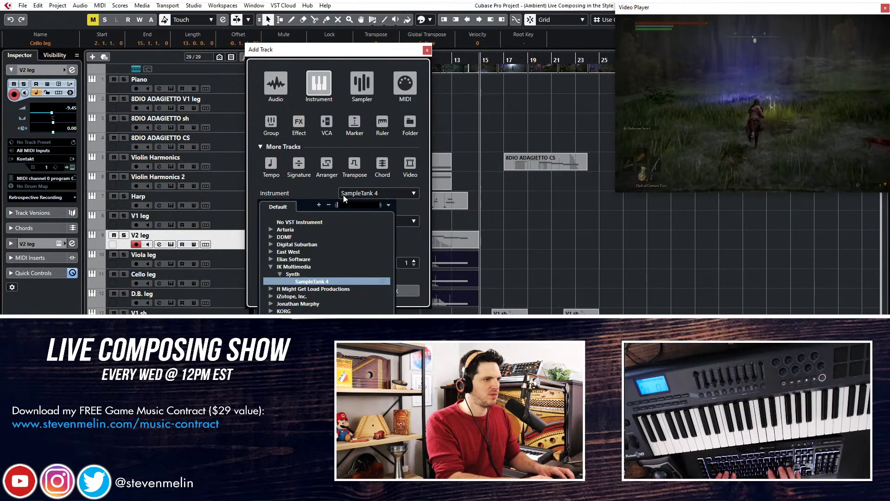
{"action": "type", "text": "kontakt"}
{"action": "key", "text": "Return"}
{"action": "key", "text": "Return"}
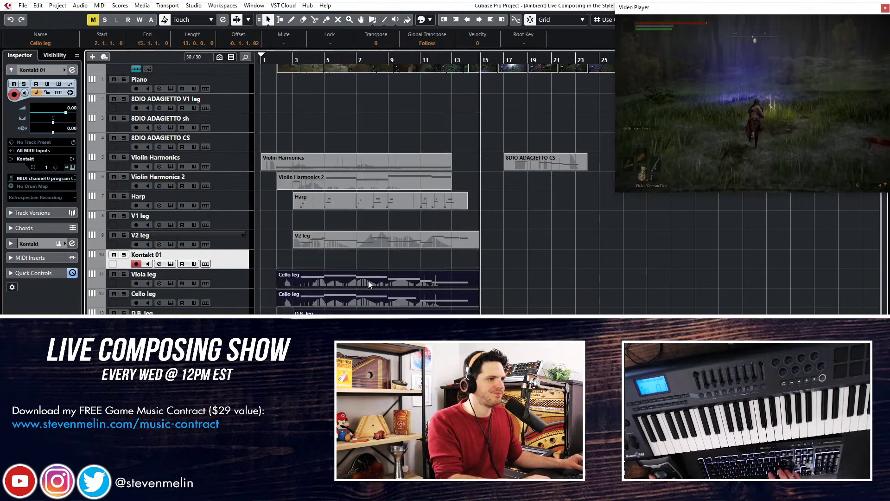
{"action": "left_click_drag", "start_coordinate": [170, 265], "coordinate": [170, 314]}
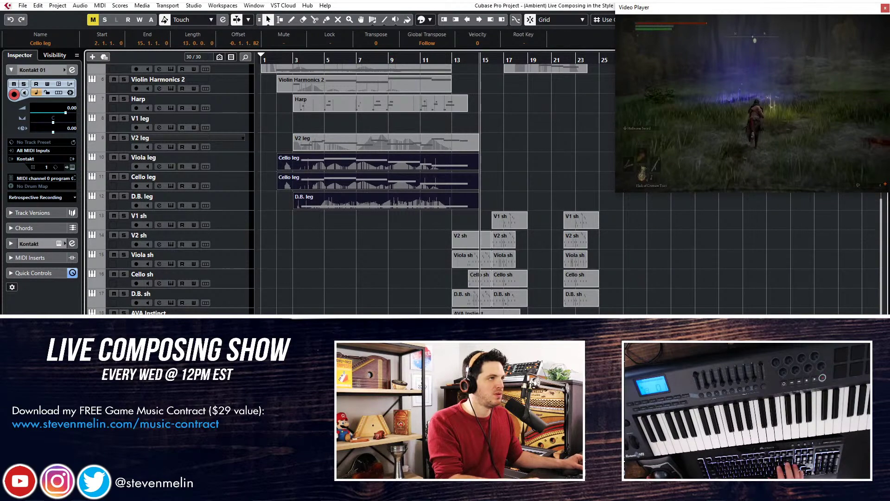
Find the Damage library in Kontakt and browse to 02 Percussive Kits, 01 Epic Organic Drums.
{"action": "left_click", "coordinate": [119, 56]}
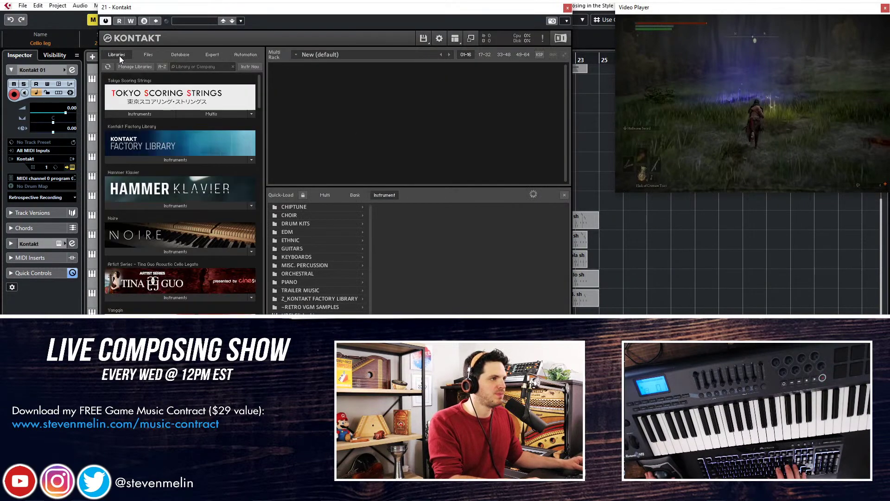
{"action": "scroll", "coordinate": [153, 172], "scroll_direction": "down", "scroll_amount": 10}
{"action": "scroll", "coordinate": [160, 171], "scroll_direction": "down", "scroll_amount": 12}
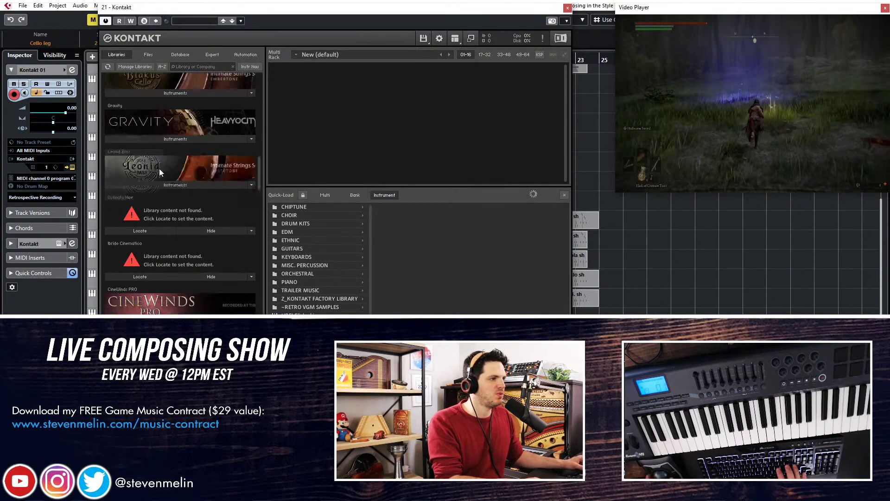
{"action": "scroll", "coordinate": [221, 238], "scroll_direction": "down", "scroll_amount": 10}
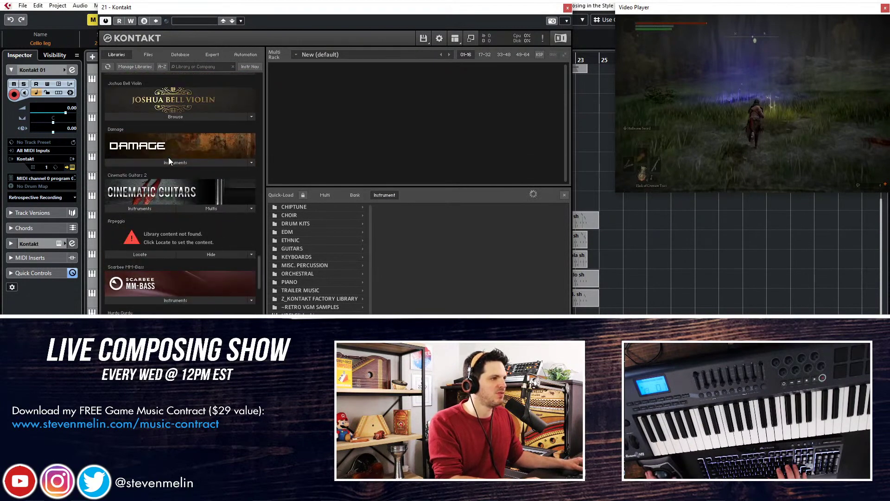
{"action": "left_click", "coordinate": [168, 161]}
{"action": "left_click", "coordinate": [134, 176]}
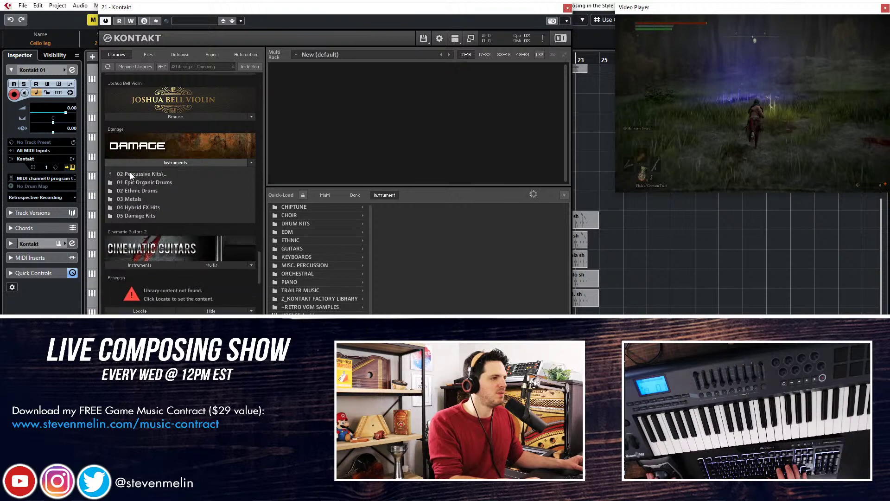
{"action": "left_click", "coordinate": [132, 174]}
{"action": "left_click", "coordinate": [135, 173]}
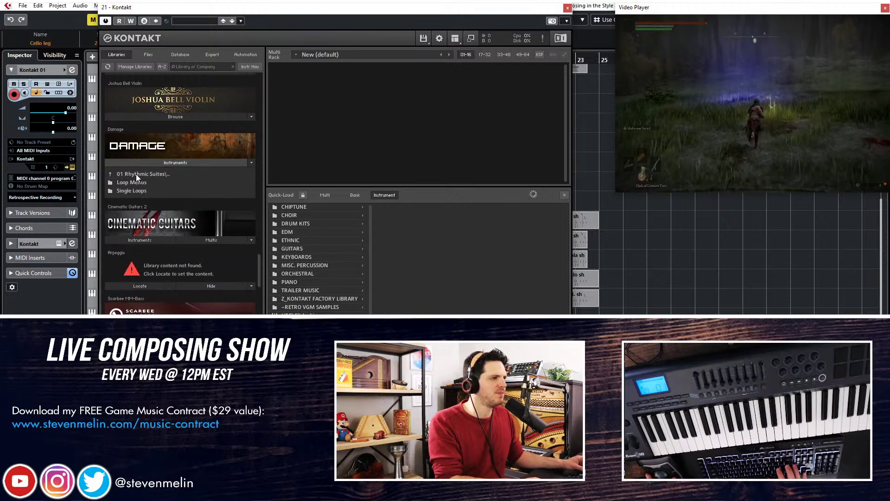
{"action": "left_click", "coordinate": [135, 176]}
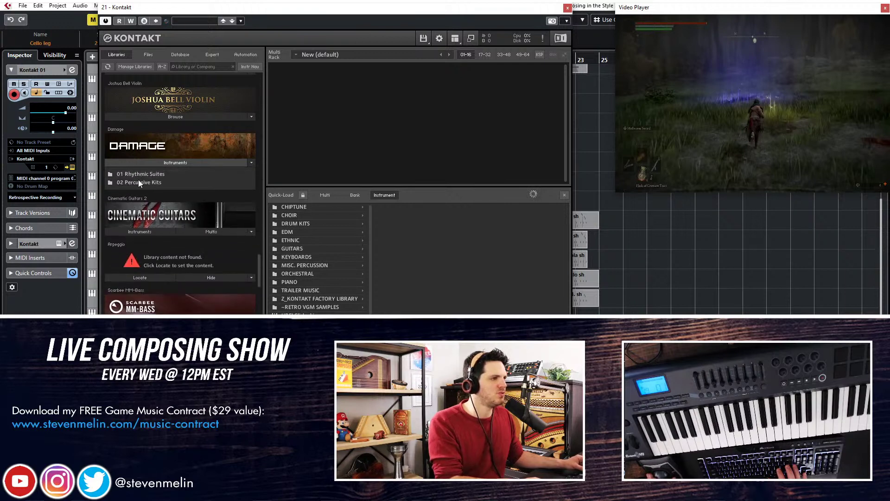
{"action": "left_click", "coordinate": [138, 181]}
{"action": "left_click", "coordinate": [139, 180]}
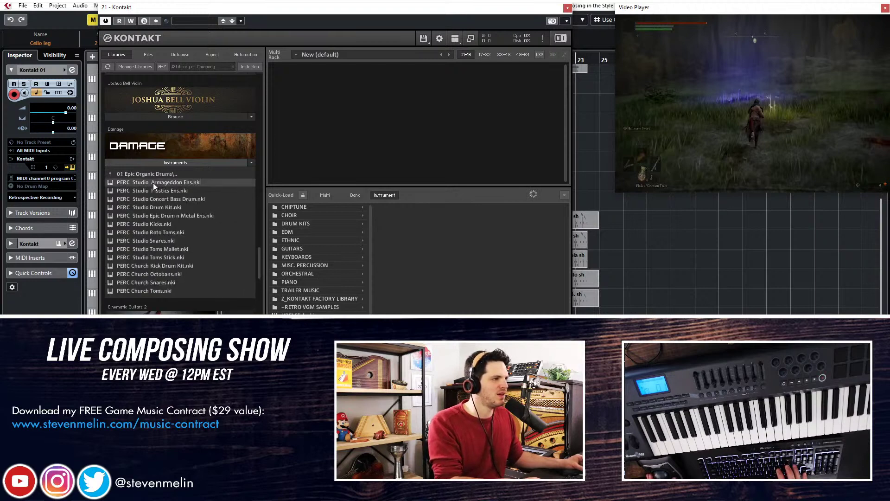
Load PERC Church Octobans.nki and hide the Quick-Load browser.
{"action": "double_click", "coordinate": [148, 273]}
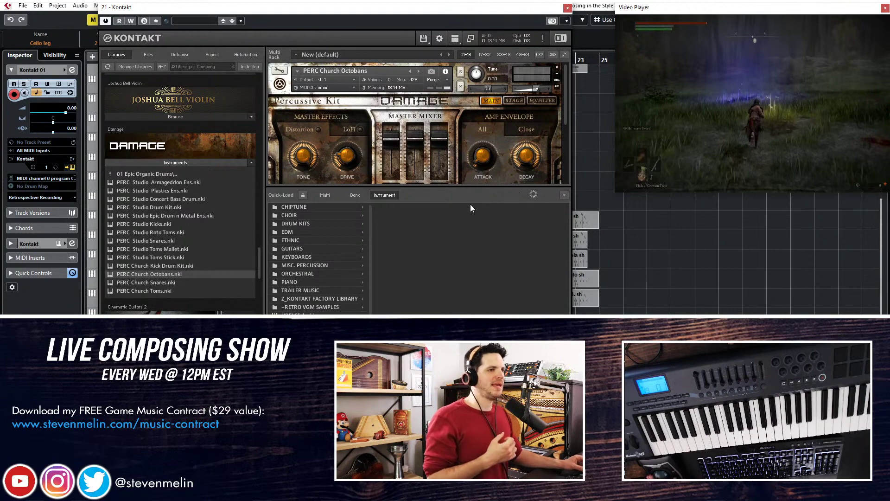
{"action": "left_click", "coordinate": [563, 195]}
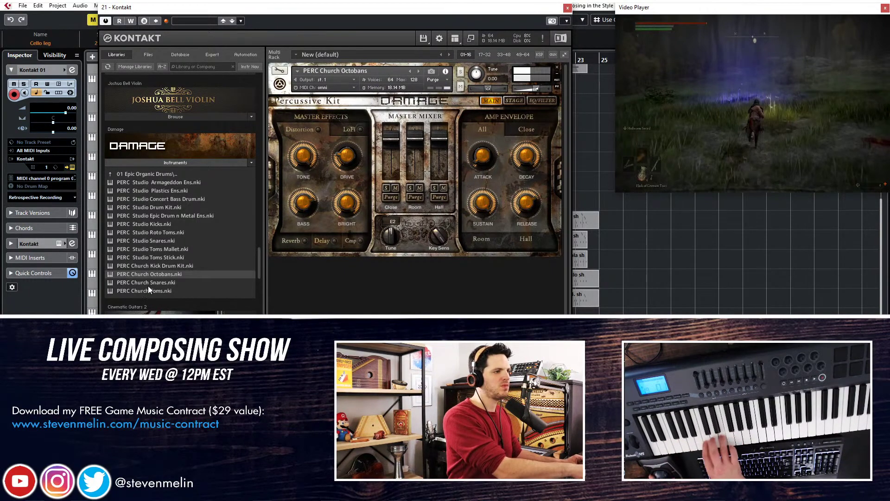
Replace the Octobans with PERC Studio Epic Drum n Metal Ens.nki, then close the instrument window and clear the part selection.
{"action": "double_click", "coordinate": [161, 214]}
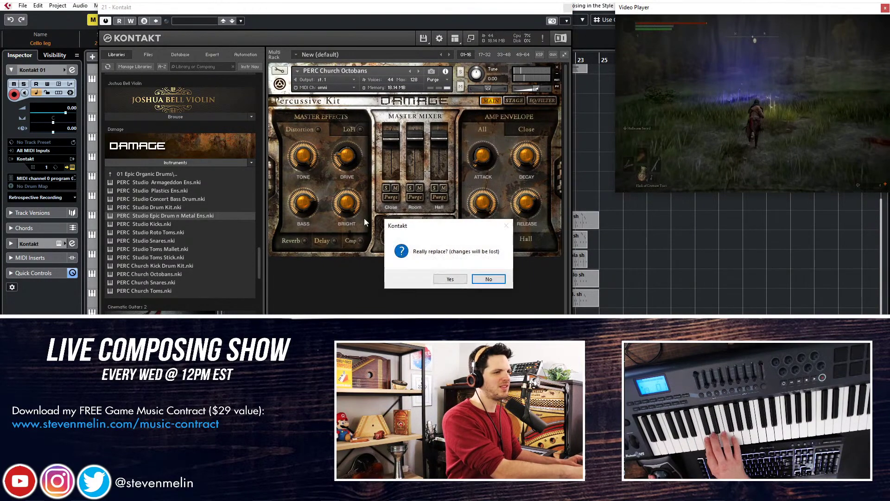
{"action": "left_click", "coordinate": [450, 279]}
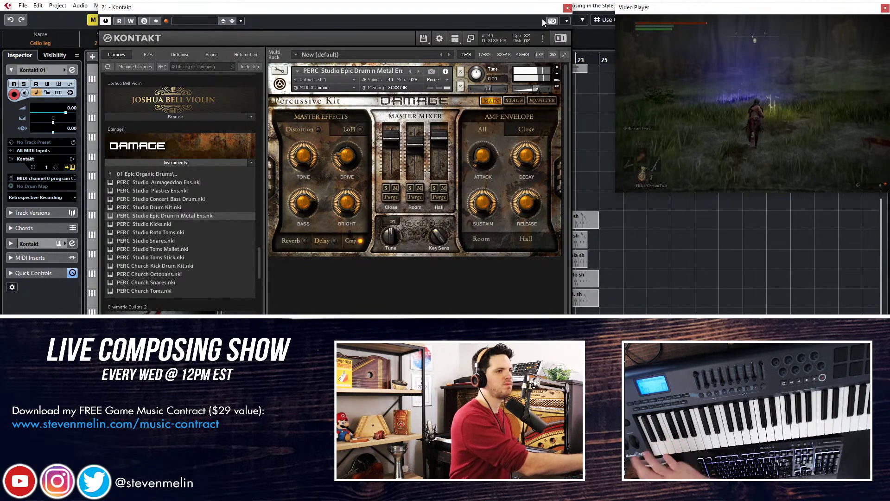
{"action": "left_click", "coordinate": [567, 8]}
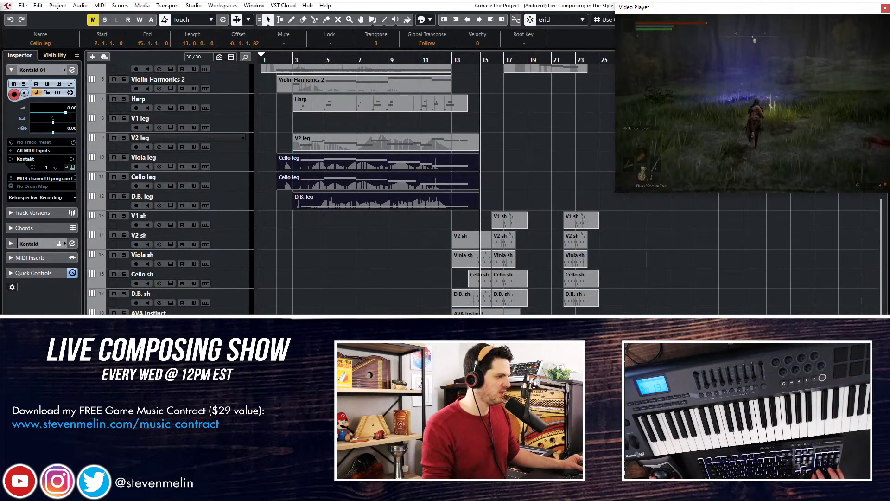
{"action": "key", "text": "ctrl+shift+a"}
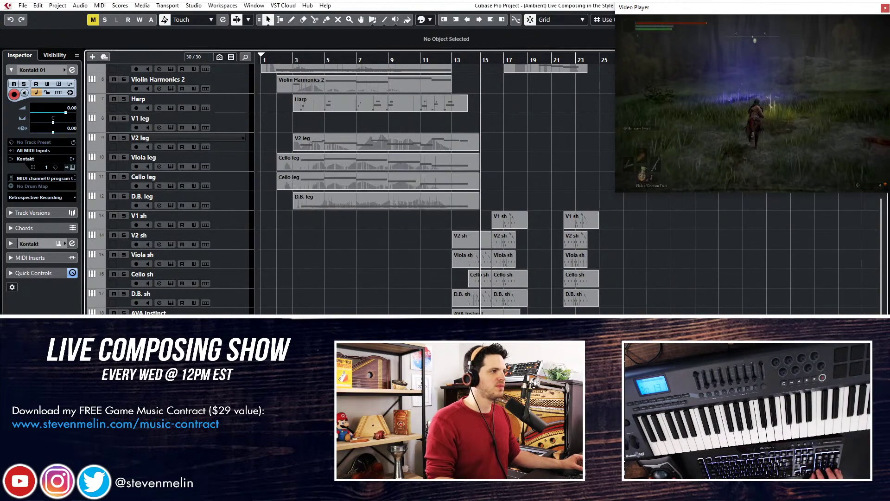
Play the transition, lower the Kontakt 01 track's volume to -3.67, and rename the track Damage - Drum + Metal.
{"action": "key", "text": "KP_Subtract"}
{"action": "key", "text": "KP_Subtract"}
{"action": "key", "text": "space"}
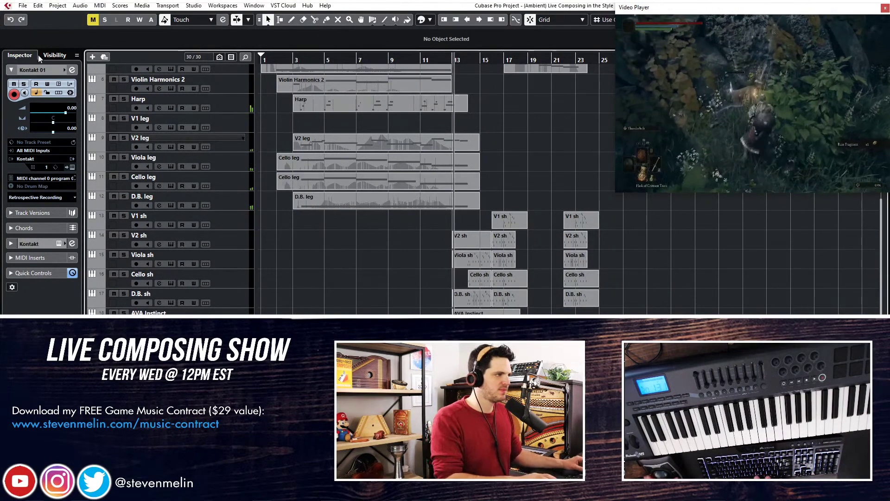
{"action": "left_click_drag", "start_coordinate": [68, 113], "coordinate": [60, 113]}
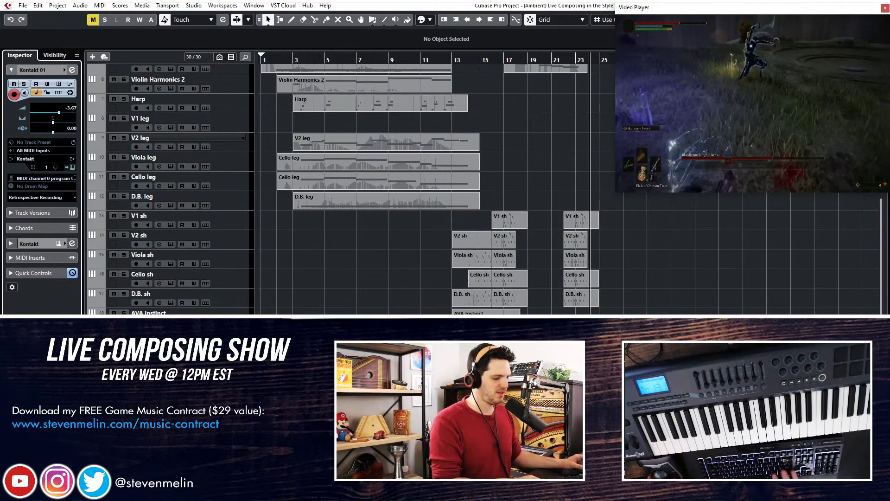
{"action": "key", "text": "F11"}
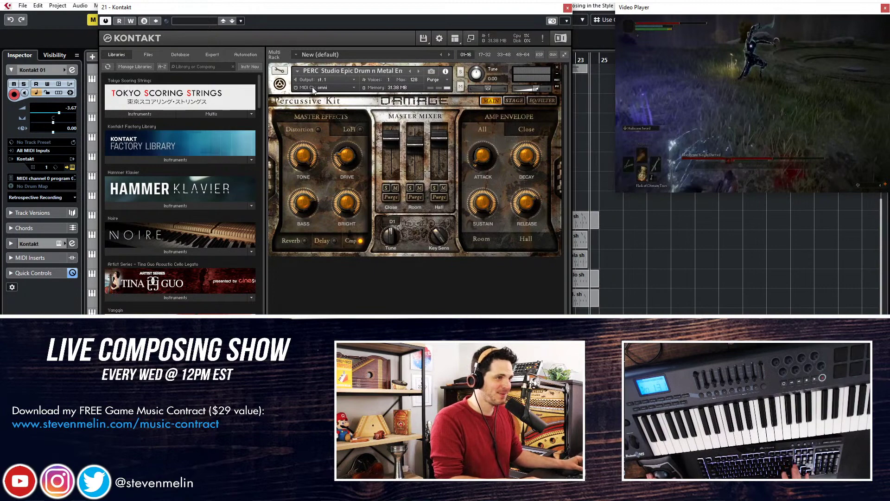
{"action": "key", "text": "F11"}
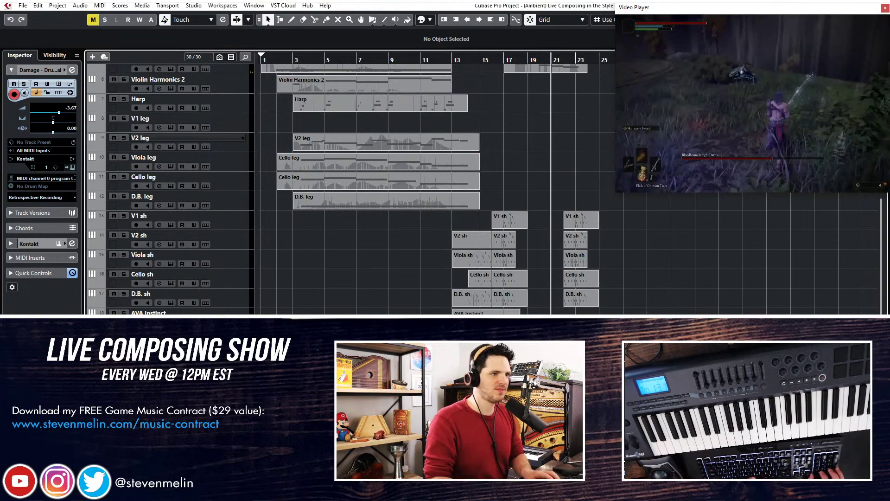
Return to the transition around bar 13 and record a drum performance on the Damage - Drum + Metal track through the combat section.
{"action": "key", "text": "minus"}
{"action": "key", "text": "space"}
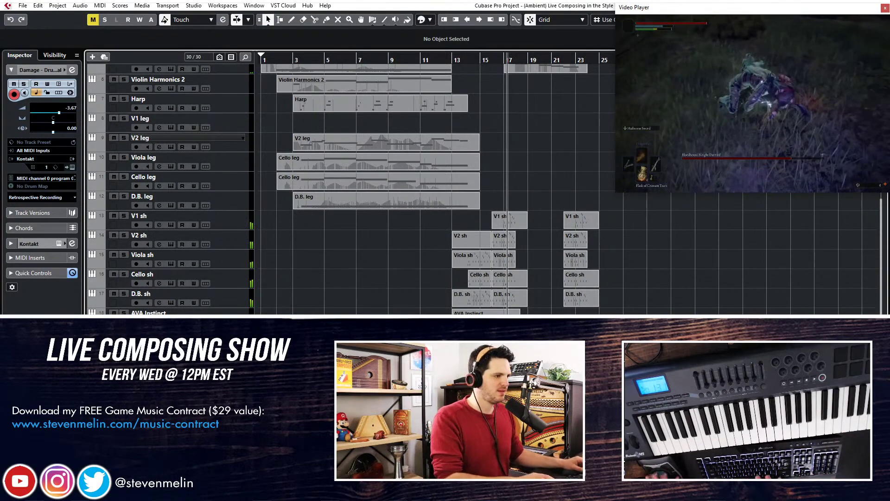
{"action": "key", "text": "minus"}
{"action": "key", "text": "minus"}
{"action": "key", "text": "minus"}
{"action": "key", "text": "minus"}
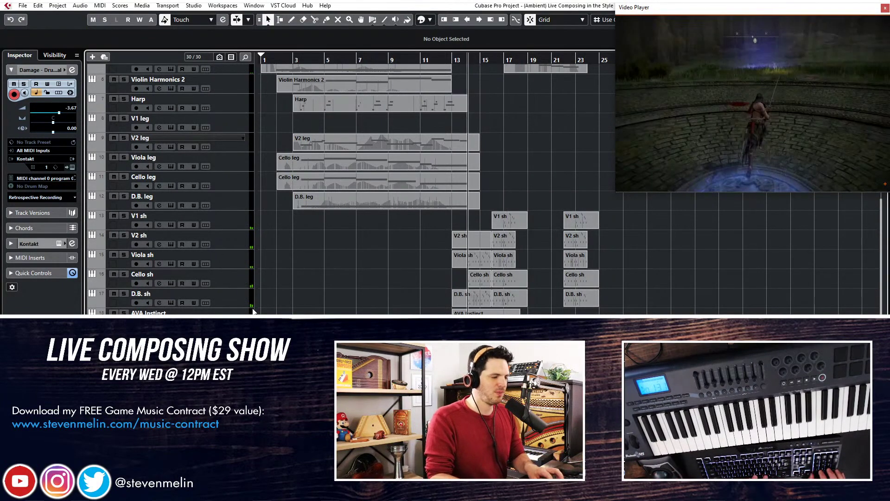
{"action": "key", "text": "space"}
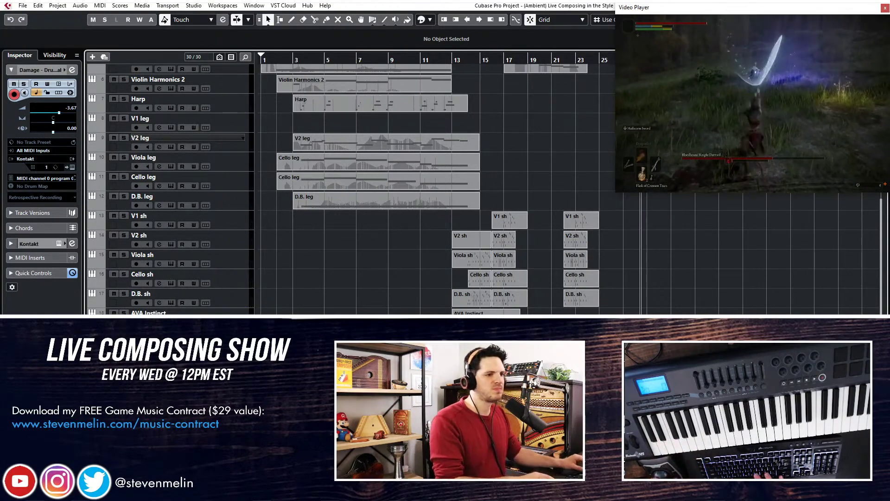
Open the recorded Damage - Drum + Metal part for note editing, select all its notes and set the quantize value to 1/16.
{"action": "key", "text": "space"}
{"action": "key", "text": "Return"}
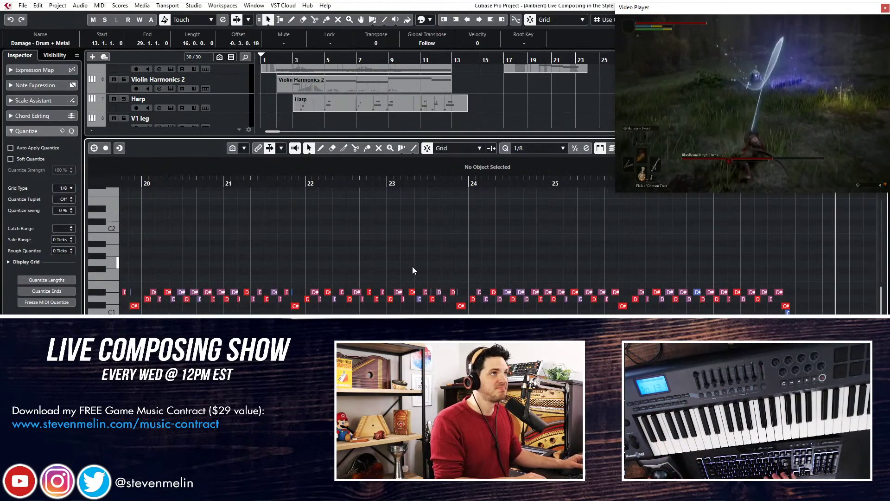
{"action": "key", "text": "ctrl+a"}
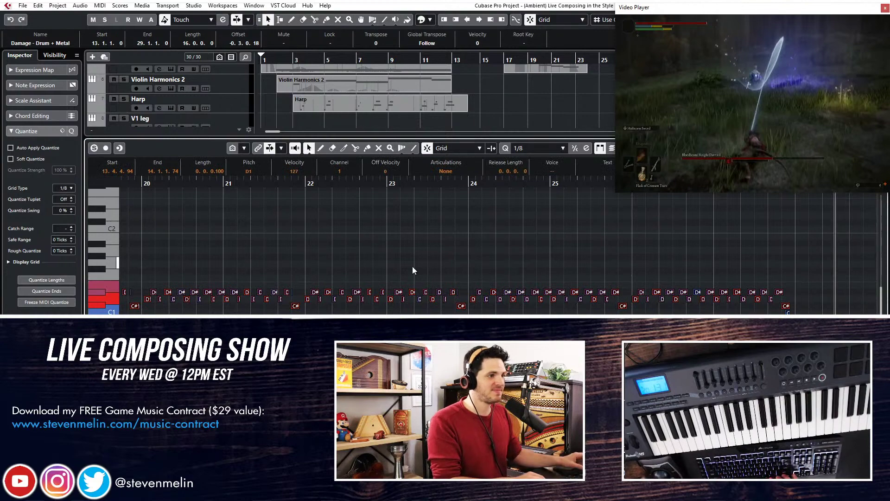
{"action": "scroll", "coordinate": [413, 266], "scroll_direction": "left", "scroll_amount": 3}
{"action": "left_click", "coordinate": [538, 148]}
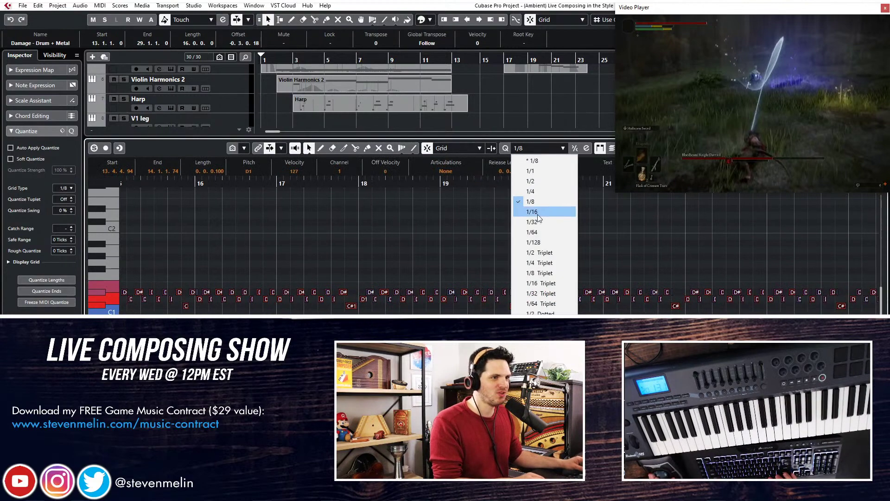
{"action": "left_click", "coordinate": [535, 212]}
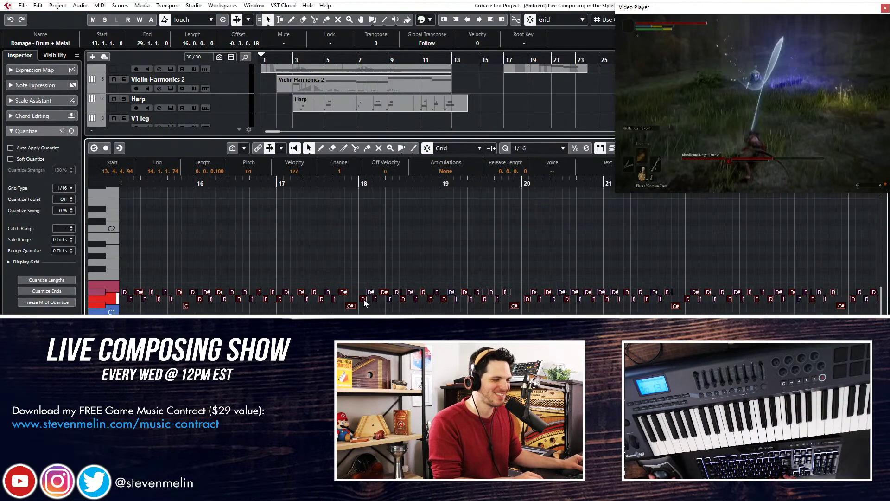
{"action": "left_click_drag", "start_coordinate": [364, 299], "coordinate": [362, 299]}
{"action": "scroll", "coordinate": [366, 292], "scroll_direction": "left", "scroll_amount": 3}
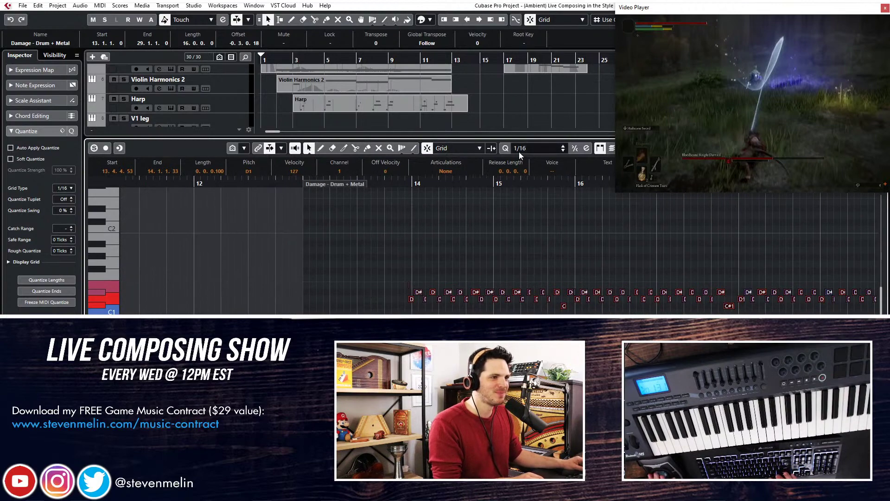
{"action": "left_click", "coordinate": [506, 149]}
{"action": "key", "text": "ctrl+z"}
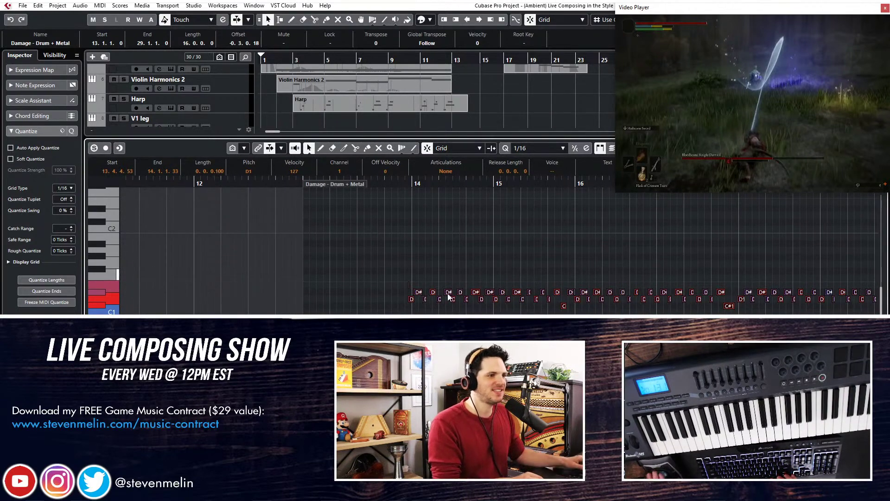
Shift all drum notes slightly later so the first starts at 13.4.4.110, and quantize them to the 1/16 grid.
{"action": "left_click_drag", "start_coordinate": [410, 301], "coordinate": [414, 300]}
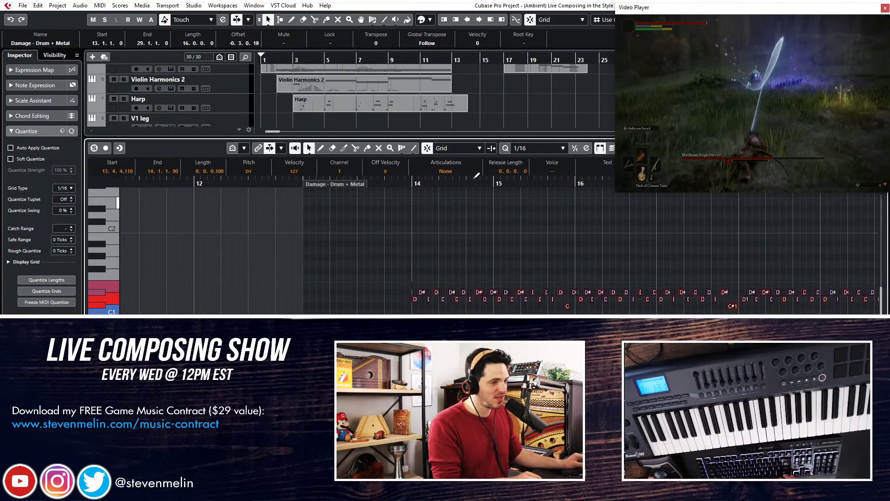
{"action": "left_click", "coordinate": [508, 149]}
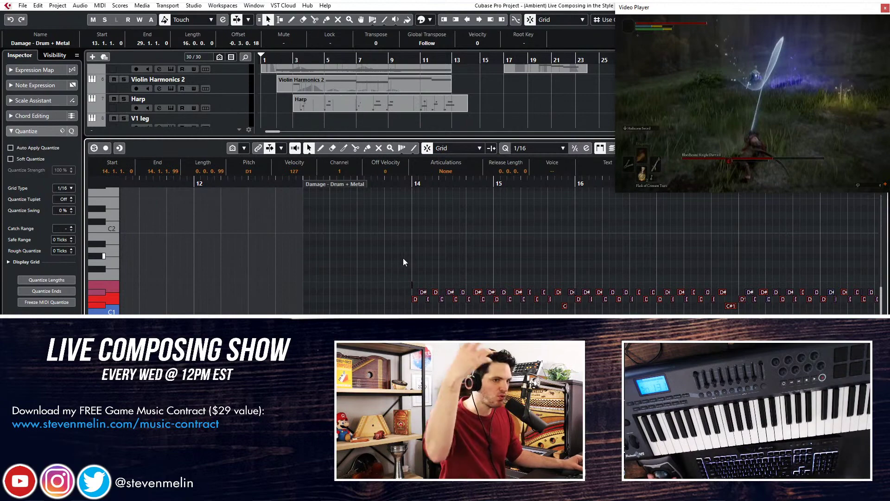
{"action": "left_click", "coordinate": [405, 280]}
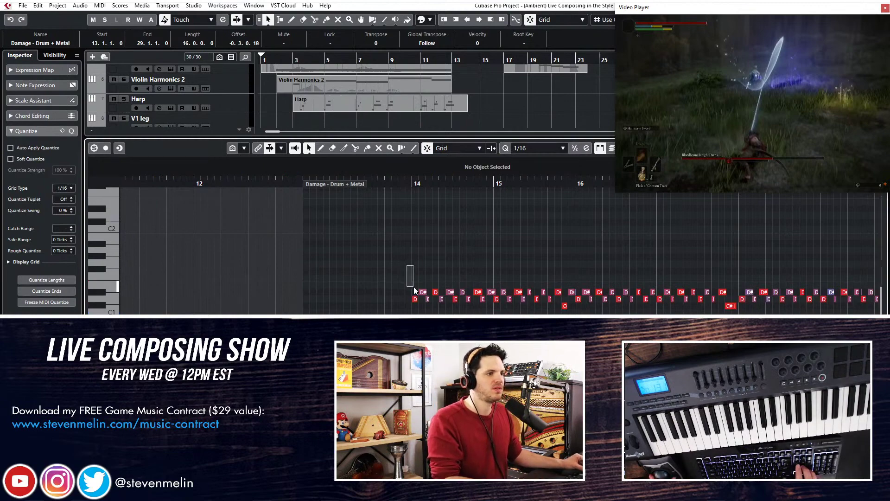
{"action": "left_click", "coordinate": [420, 292]}
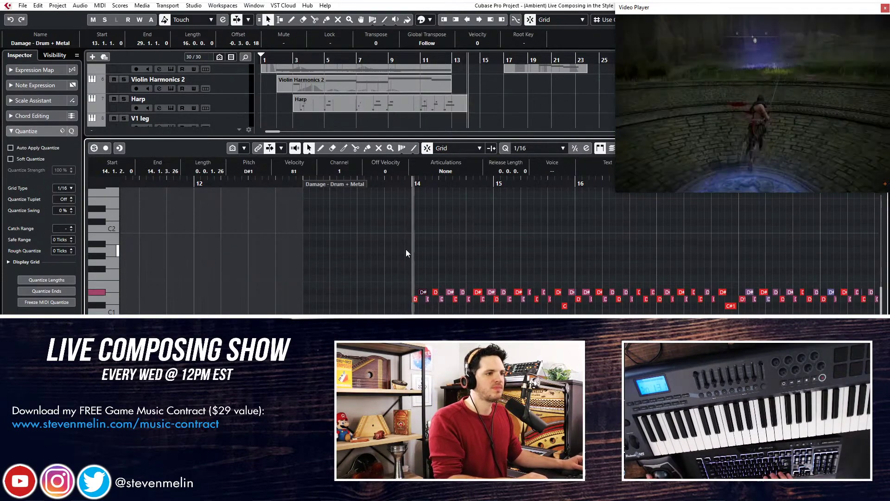
Play back the quantized drums, close the note editor and lower the Damage - Drum + Metal track's volume to -7.58.
{"action": "key", "text": "space"}
{"action": "scroll", "coordinate": [447, 230], "scroll_direction": "right", "scroll_amount": 2}
{"action": "key", "text": "Return"}
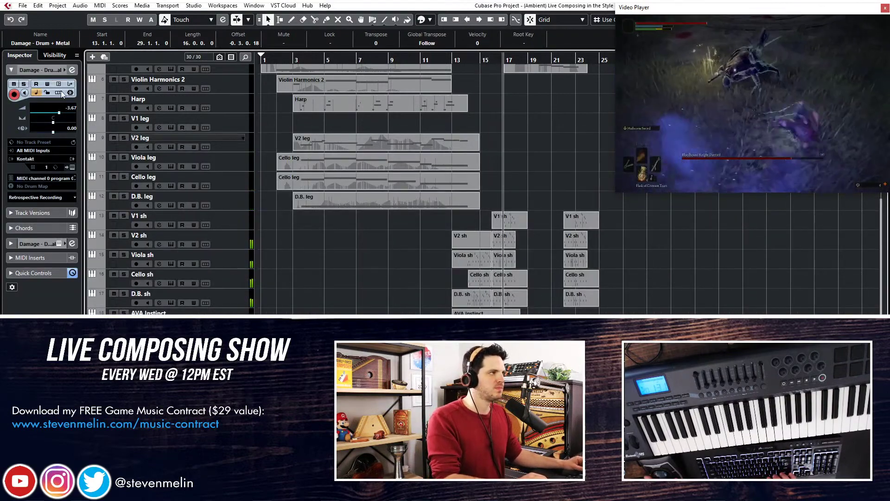
{"action": "left_click_drag", "start_coordinate": [59, 113], "coordinate": [54, 115]}
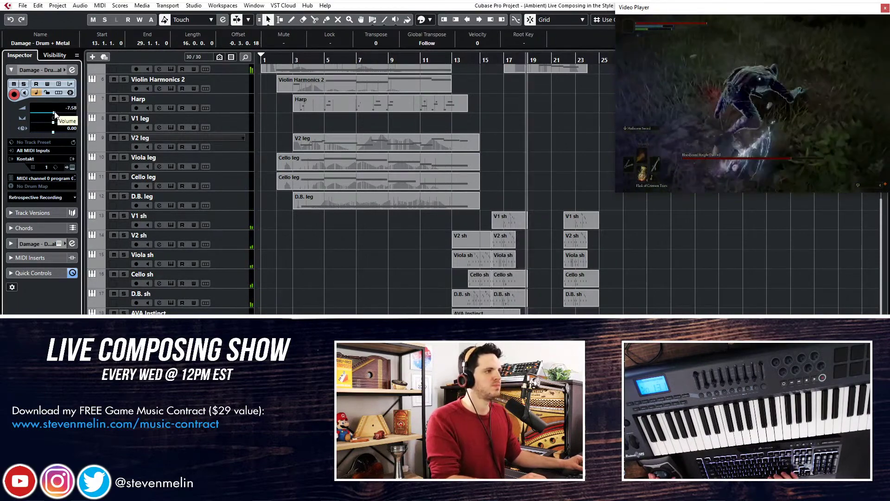
Raise the Synth Bass track's volume to 2.57 and restart playback from around bar 13.
{"action": "left_click", "coordinate": [176, 332]}
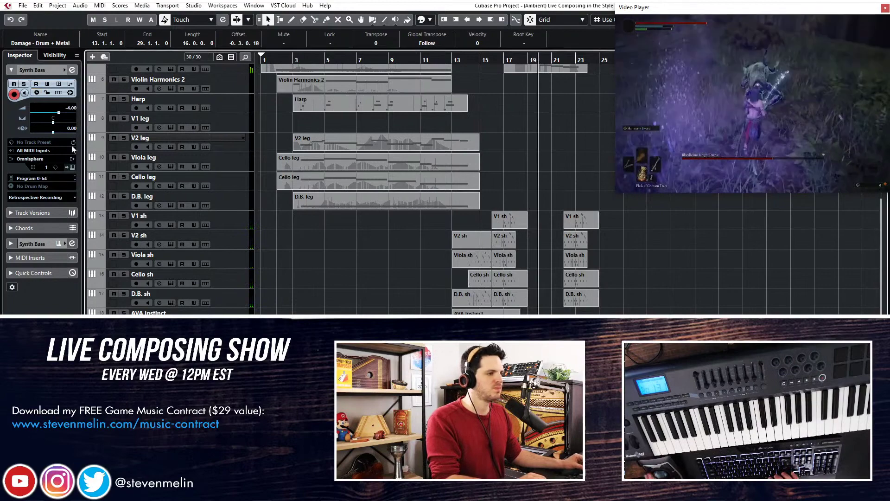
{"action": "left_click_drag", "start_coordinate": [62, 113], "coordinate": [68, 115]}
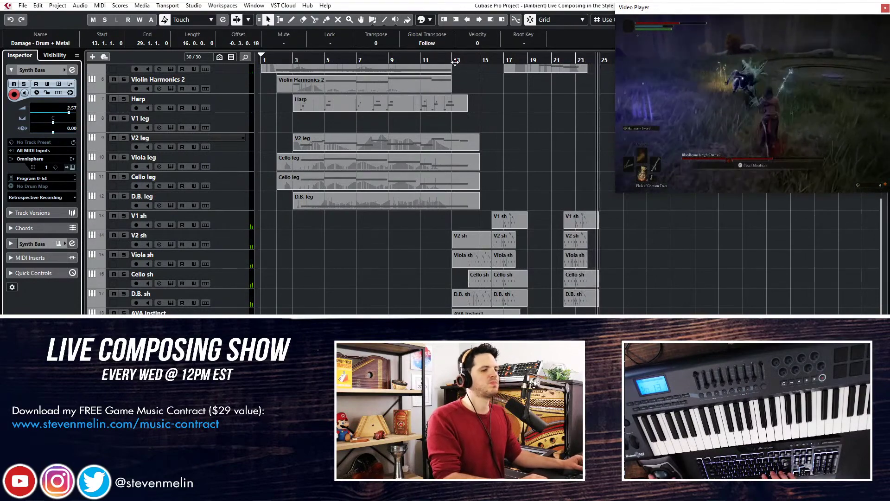
{"action": "left_click_drag", "start_coordinate": [452, 57], "coordinate": [451, 62]}
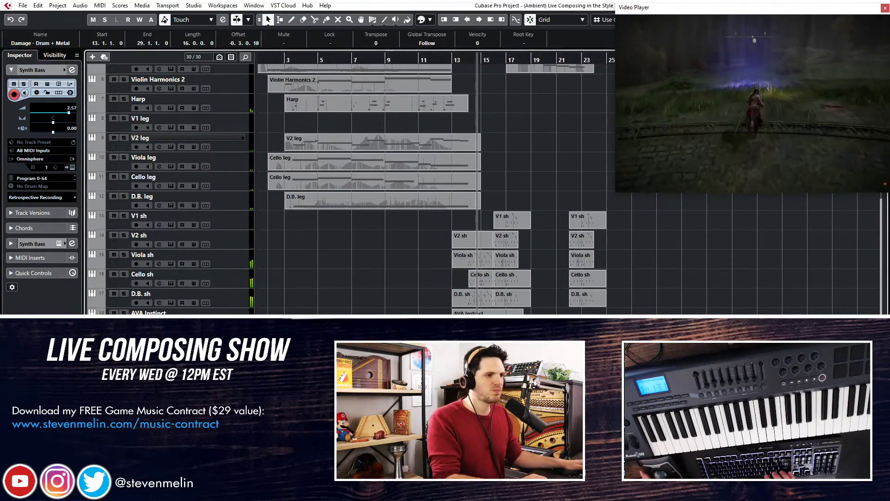
Select the five short string tracks from V1 sh to D.B. sh and raise their volume, bringing V1 sh to 1.53.
{"action": "left_click", "coordinate": [227, 215]}
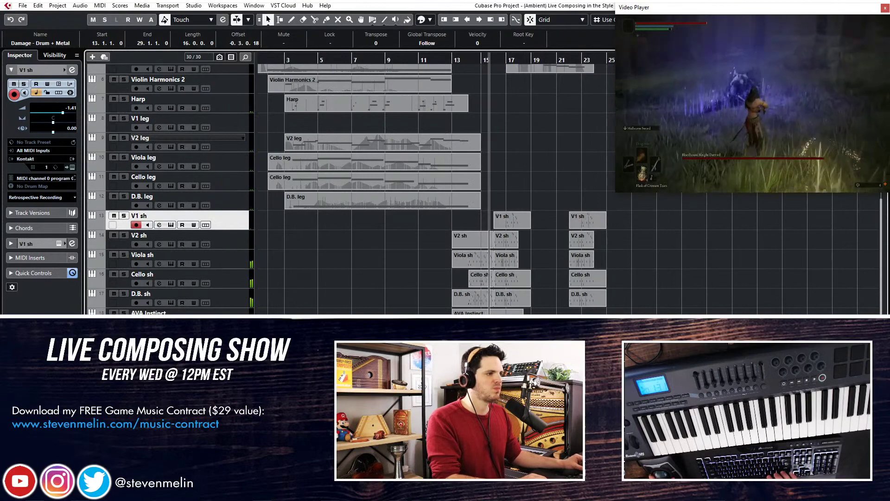
{"action": "left_click", "coordinate": [229, 296], "text": "shift"}
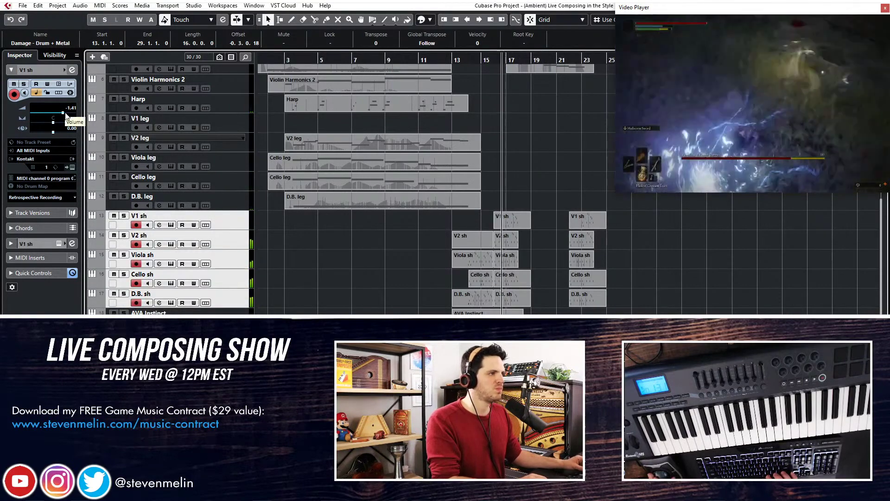
{"action": "left_click_drag", "start_coordinate": [62, 113], "coordinate": [67, 113]}
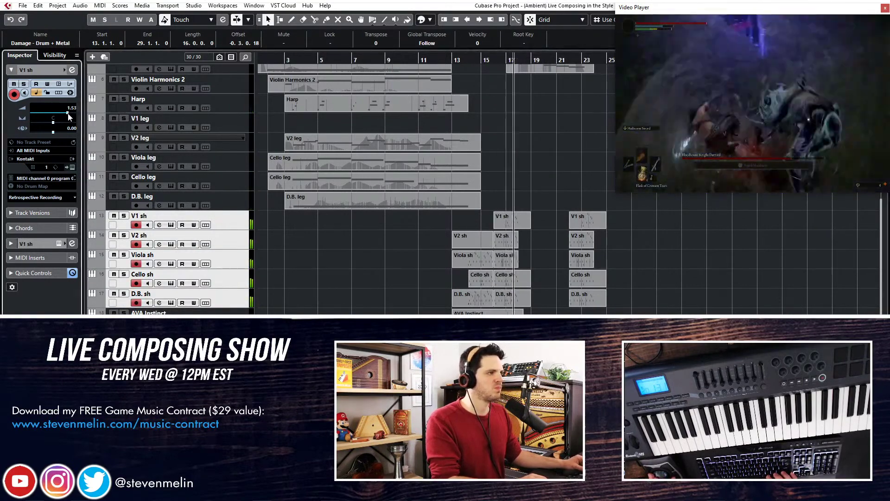
Replay the combat section and set the Damage - Drum + Metal track's volume to -4.00.
{"action": "key", "text": "KP_Subtract"}
{"action": "key", "text": "KP_Subtract"}
{"action": "key", "text": "KP_Subtract"}
{"action": "key", "text": "KP_Subtract"}
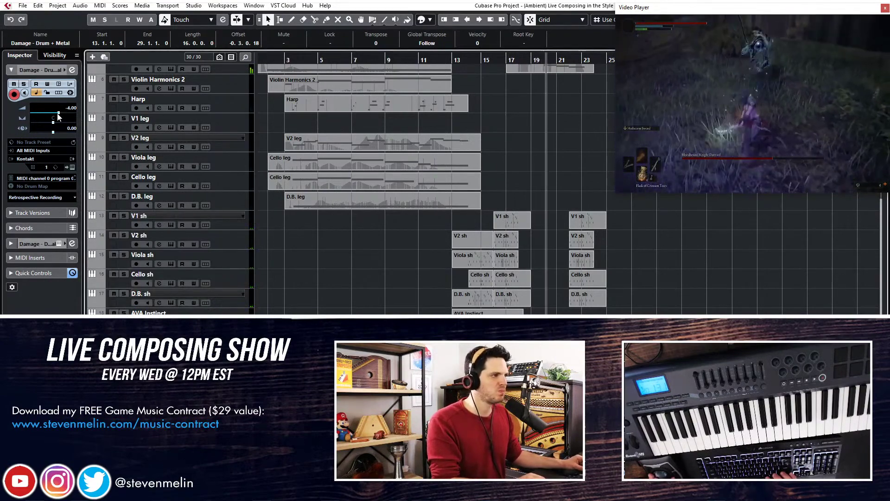
Open the Damage drum part, move the D1 note near the start of bar 20 earlier to 20.1.1.0, and close the editor.
{"action": "key", "text": "Return"}
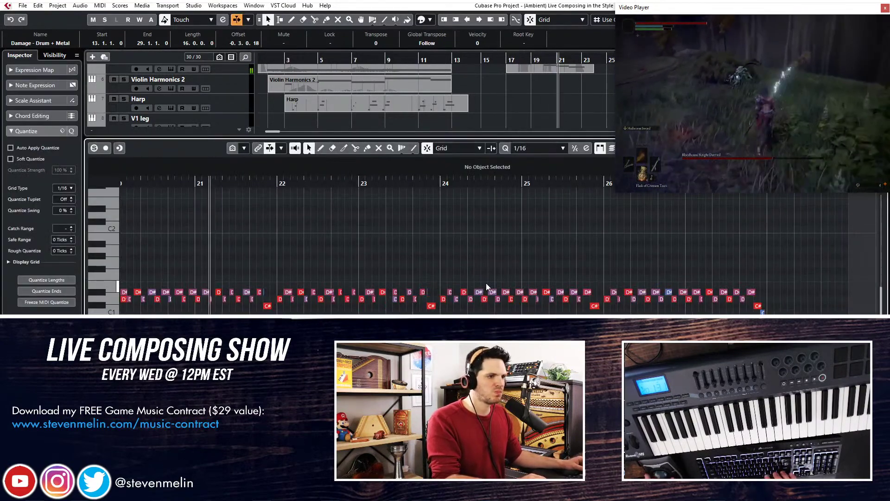
{"action": "scroll", "coordinate": [486, 283], "scroll_direction": "left", "scroll_amount": 1}
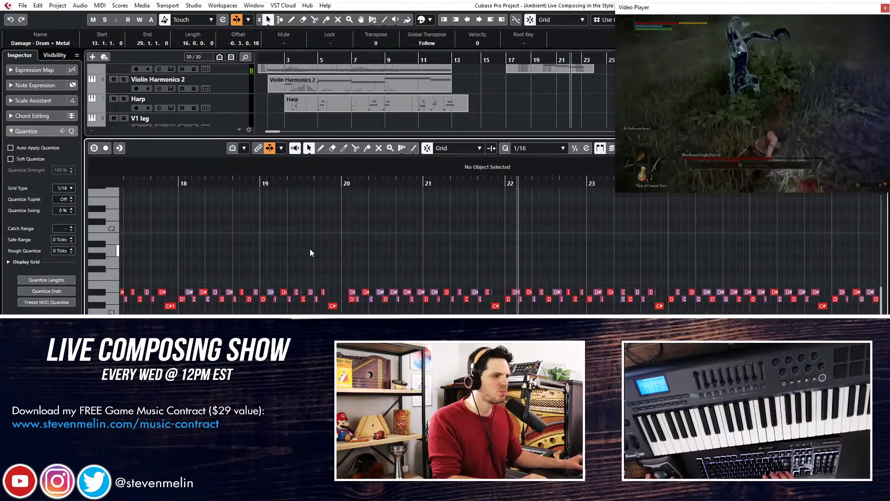
{"action": "left_click", "coordinate": [353, 299]}
{"action": "key", "text": "ctrl+Left"}
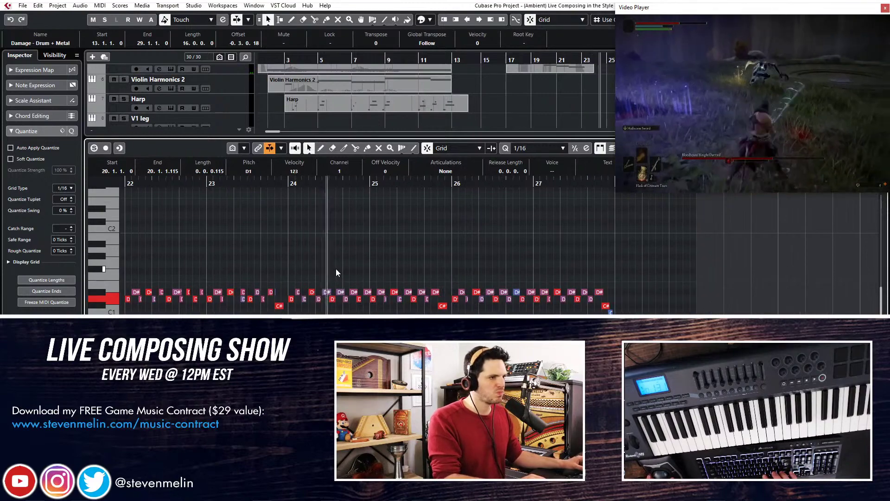
{"action": "key", "text": "ctrl+alt+e"}
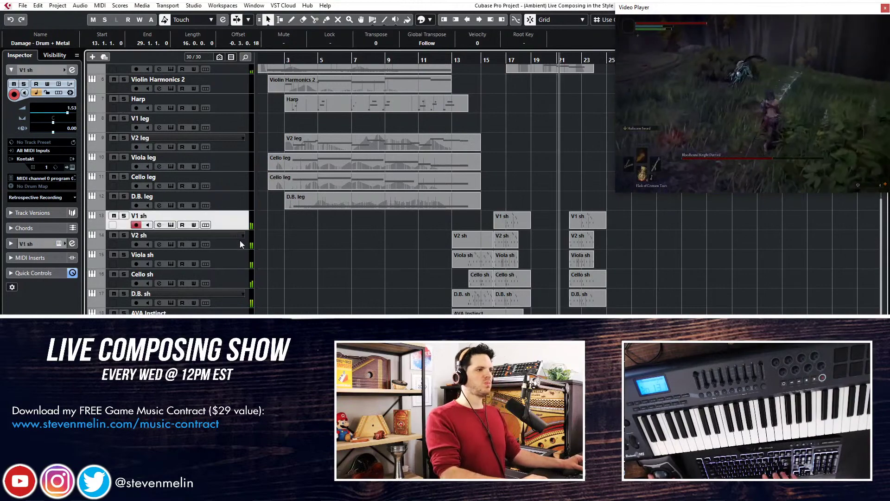
Audition string ideas over the combat section on the V2 sh, Viola sh, Viola leg and V1 leg tracks.
{"action": "left_click", "coordinate": [240, 240]}
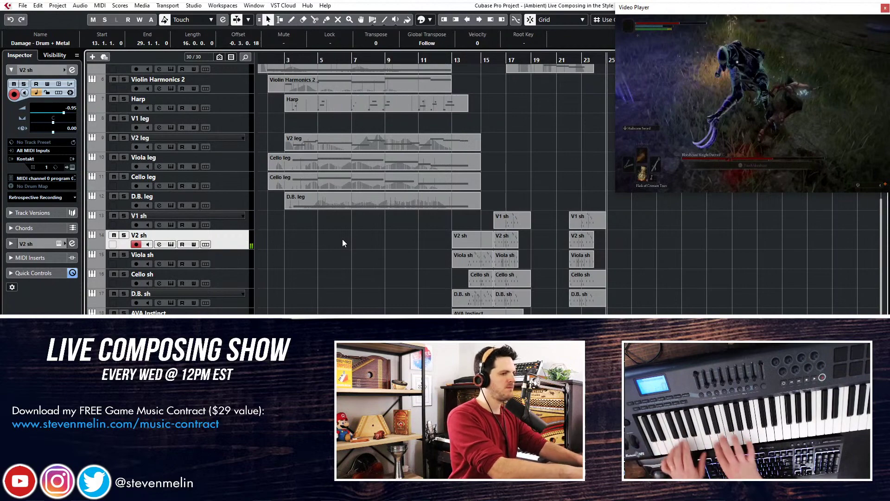
{"action": "left_click", "coordinate": [236, 262]}
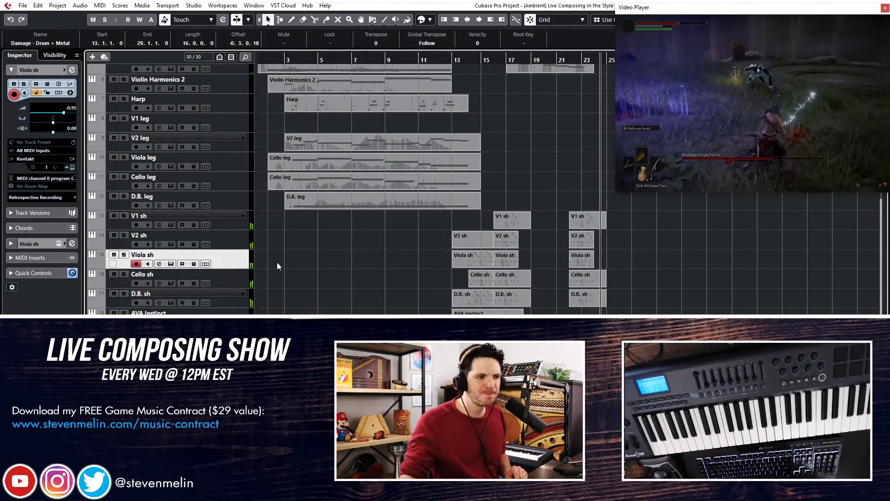
{"action": "key", "text": "KP_Subtract"}
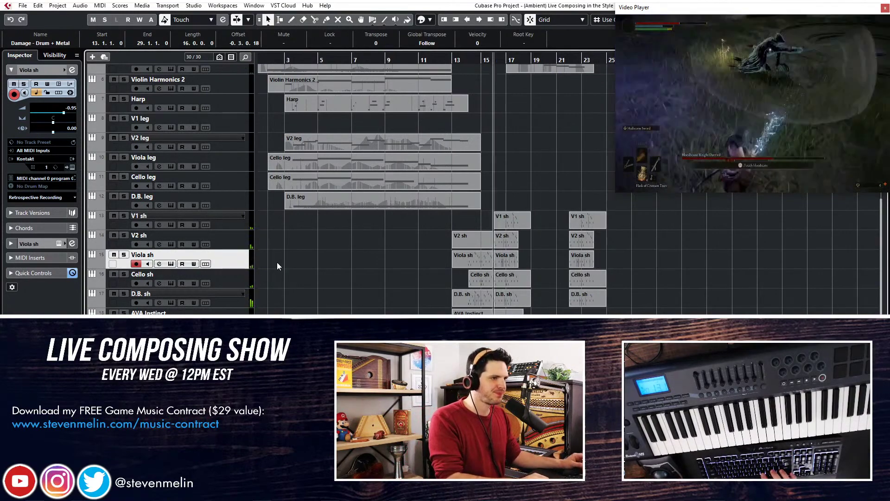
{"action": "left_click", "coordinate": [217, 157]}
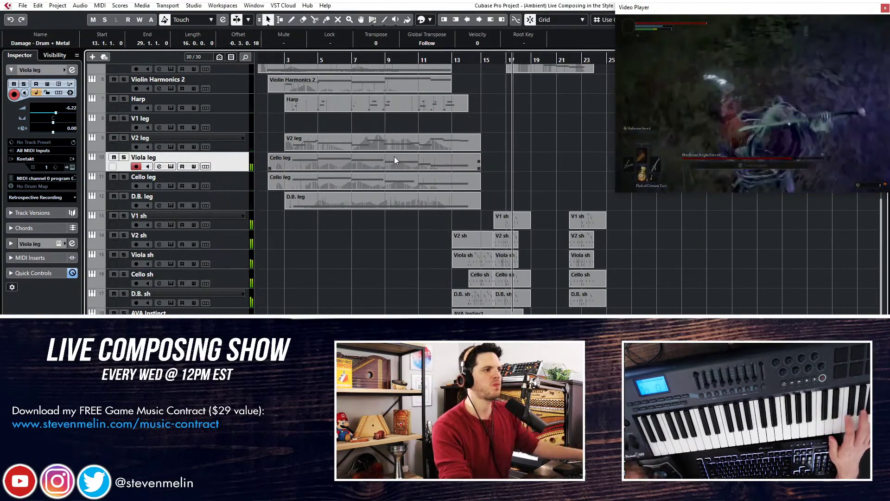
{"action": "left_click", "coordinate": [226, 123]}
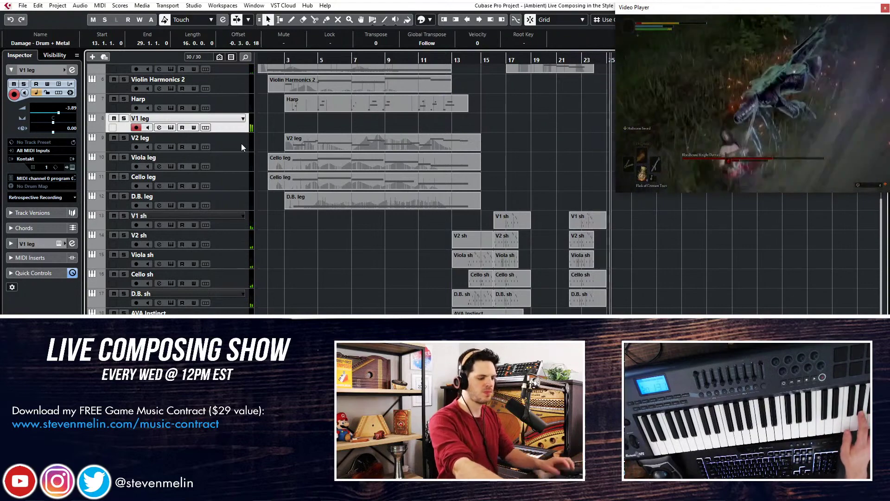
Record a harp run on the Harp track starting at bar 17, retaking it until one take is kept.
{"action": "key", "text": "KP_Subtract"}
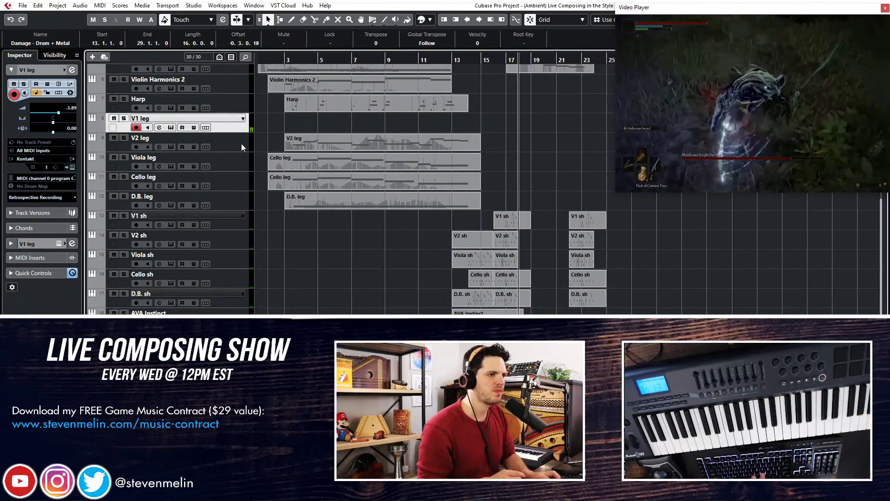
{"action": "left_click", "coordinate": [229, 110]}
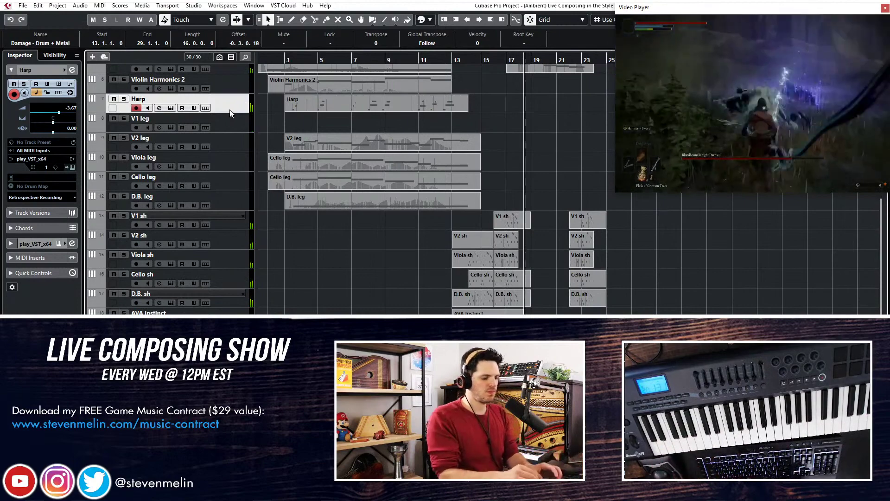
{"action": "key", "text": "KP_Subtract"}
{"action": "key", "text": "KP_Subtract"}
{"action": "key", "text": "KP_Add"}
{"action": "key", "text": "KP_Multiply"}
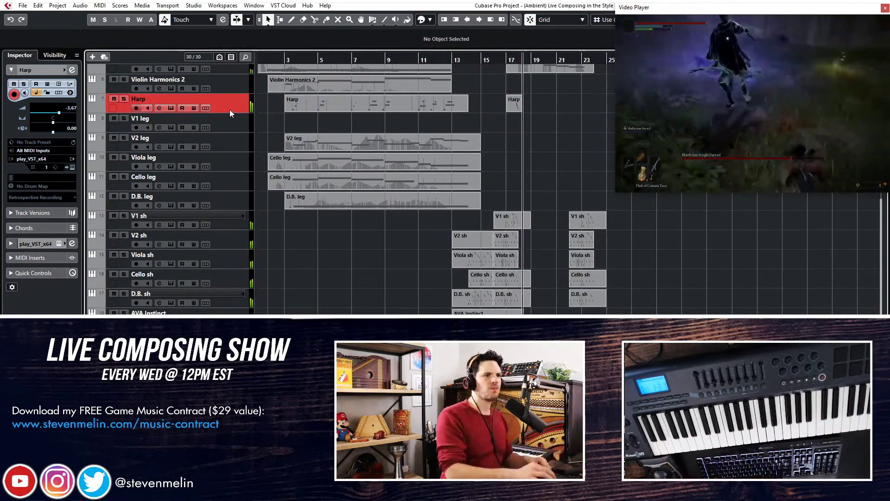
{"action": "key", "text": "space"}
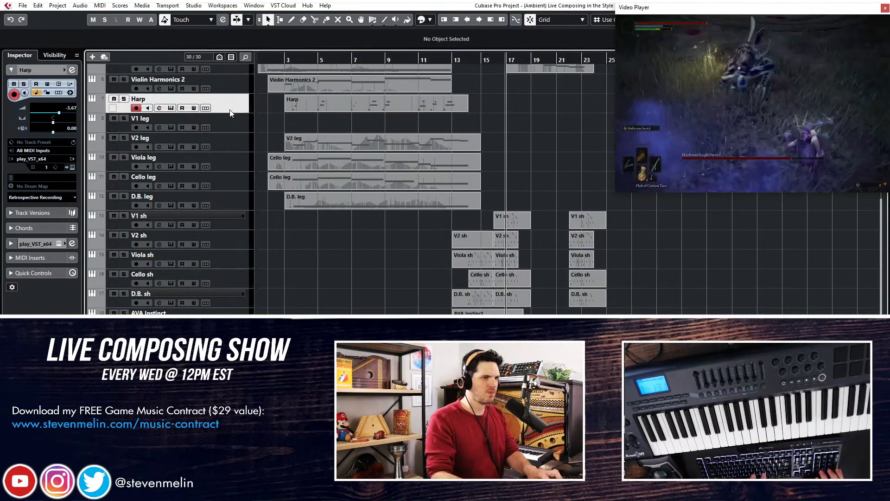
{"action": "key", "text": "KP_Multiply"}
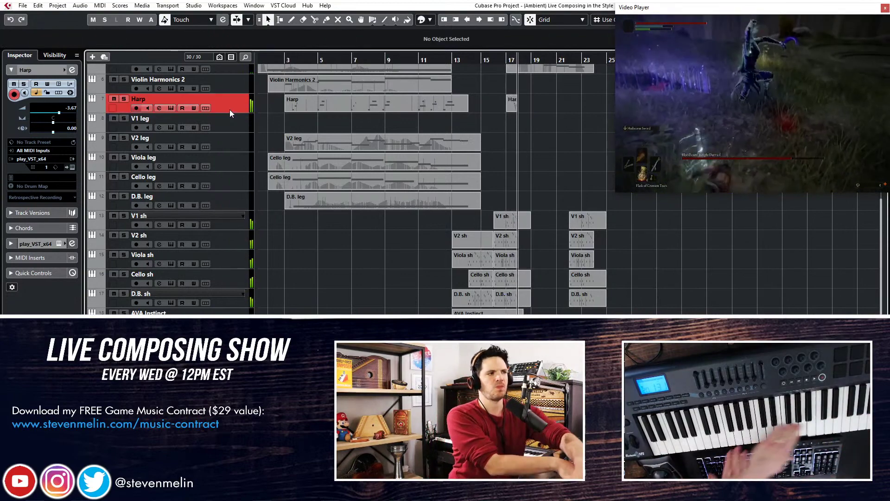
{"action": "key", "text": "space"}
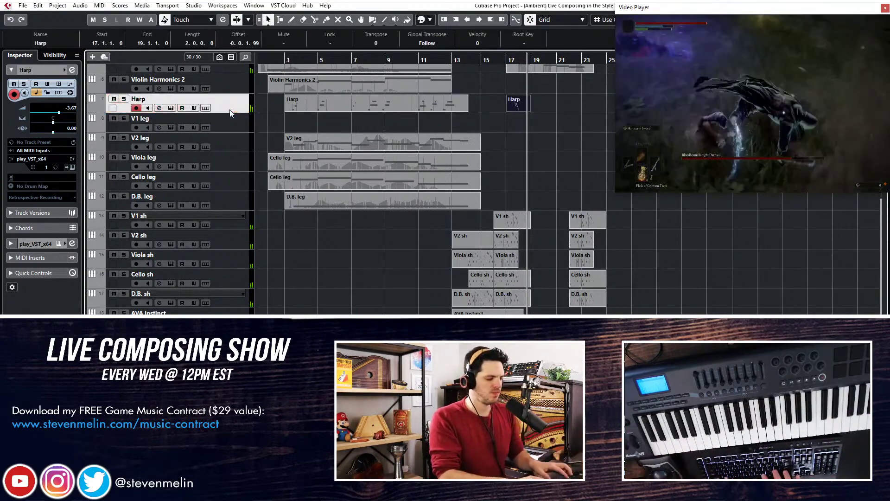
{"action": "key", "text": "ctrl+z"}
{"action": "key", "text": "KP_Multiply"}
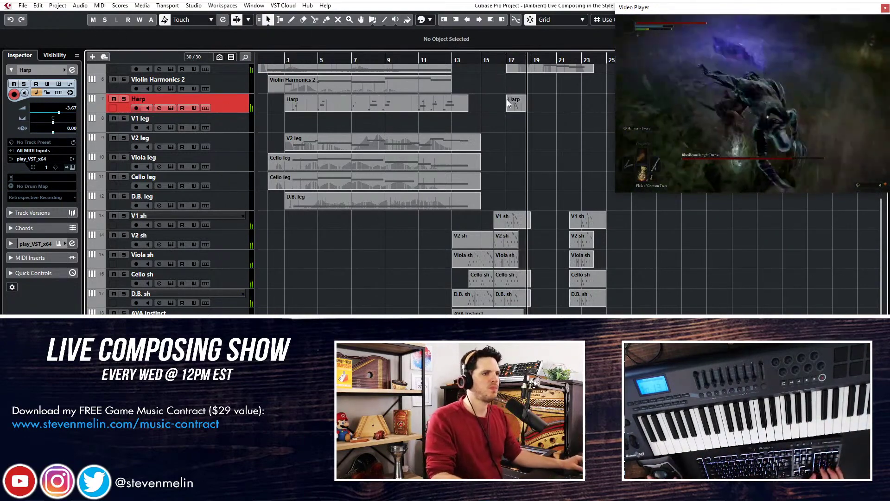
{"action": "key", "text": "KP_Multiply"}
Open the new Harp part at bar 17, select all its notes and show their velocities.
{"action": "double_click", "coordinate": [519, 104]}
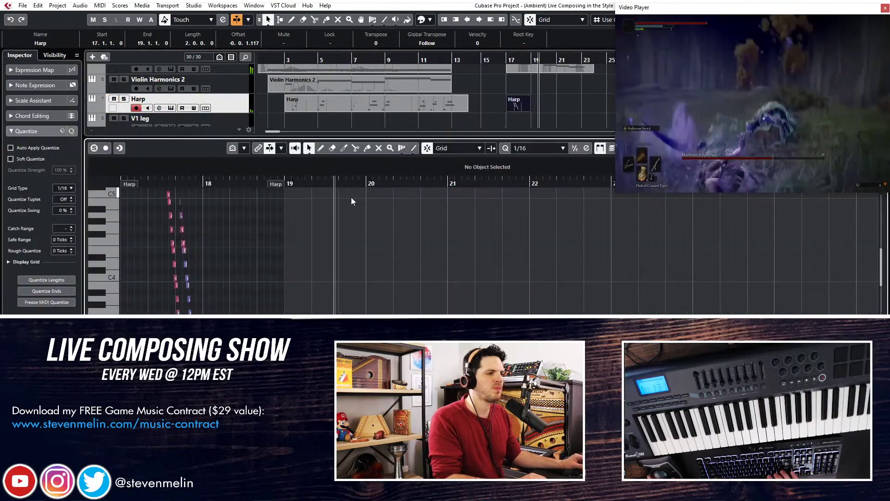
{"action": "key", "text": "ctrl+a"}
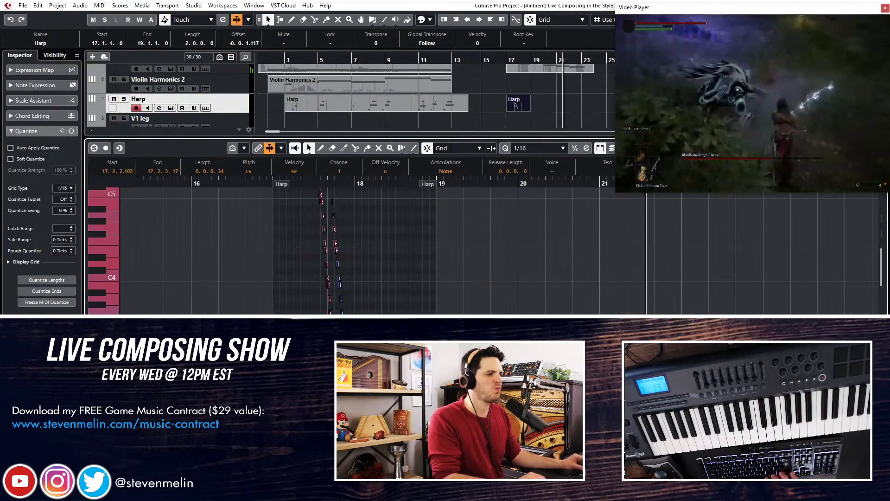
{"action": "left_click", "coordinate": [103, 380]}
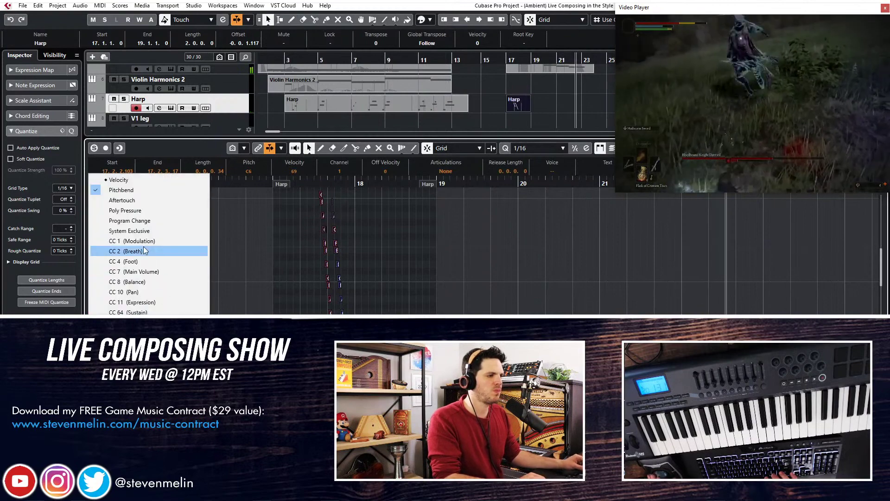
{"action": "left_click", "coordinate": [136, 181]}
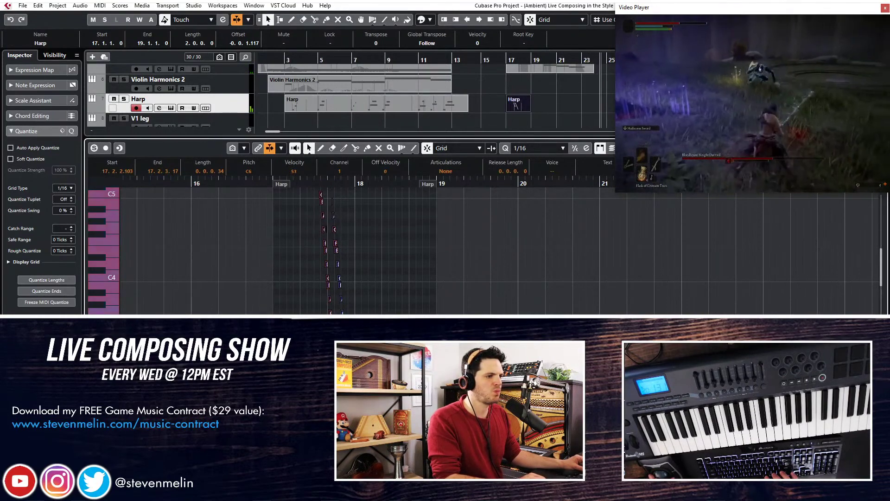
Replay the harp run while lowering the selected notes' velocities, bringing the first note to 49, and close the editor.
{"action": "key", "text": "KP_Subtract"}
{"action": "key", "text": "KP_Subtract"}
{"action": "key", "text": "KP_Subtract"}
{"action": "key", "text": "KP_Subtract"}
{"action": "key", "text": "KP_Subtract"}
{"action": "key", "text": "KP_Subtract"}
{"action": "key", "text": "KP_Subtract"}
{"action": "key", "text": "space"}
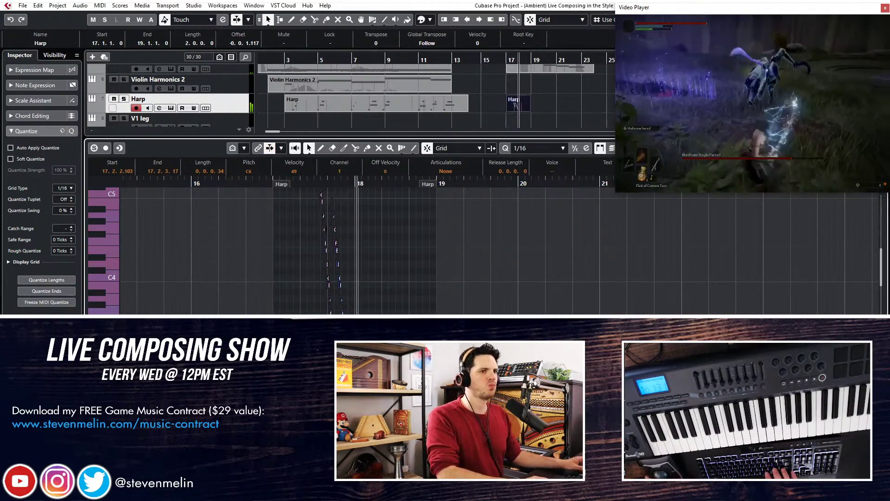
{"action": "key", "text": "Return"}
{"action": "left_click", "coordinate": [515, 169]}
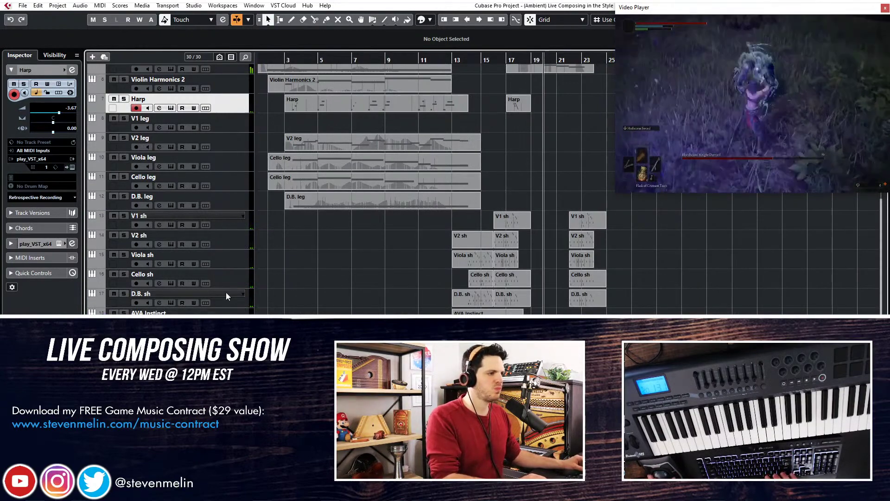
Lower the Damage - Drum + Metal track's volume to -5.45 while listening to the combat section.
{"action": "left_click", "coordinate": [226, 293]}
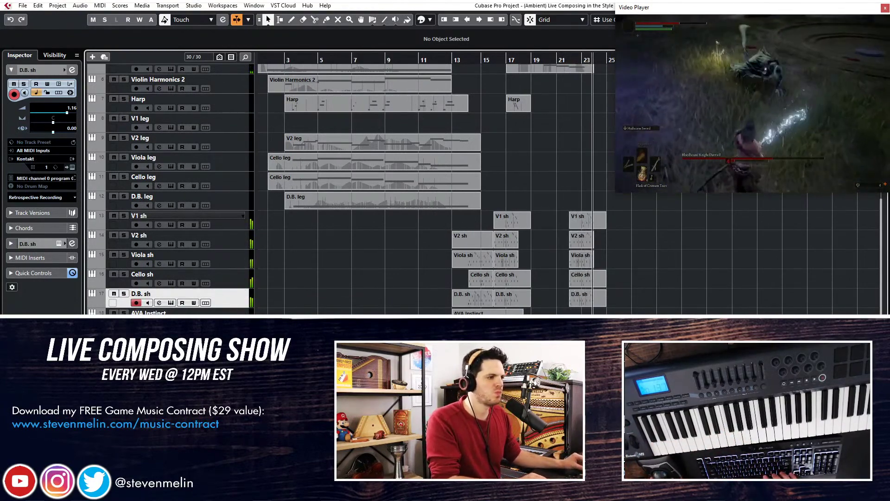
{"action": "left_click", "coordinate": [139, 324]}
{"action": "left_click", "coordinate": [57, 113]}
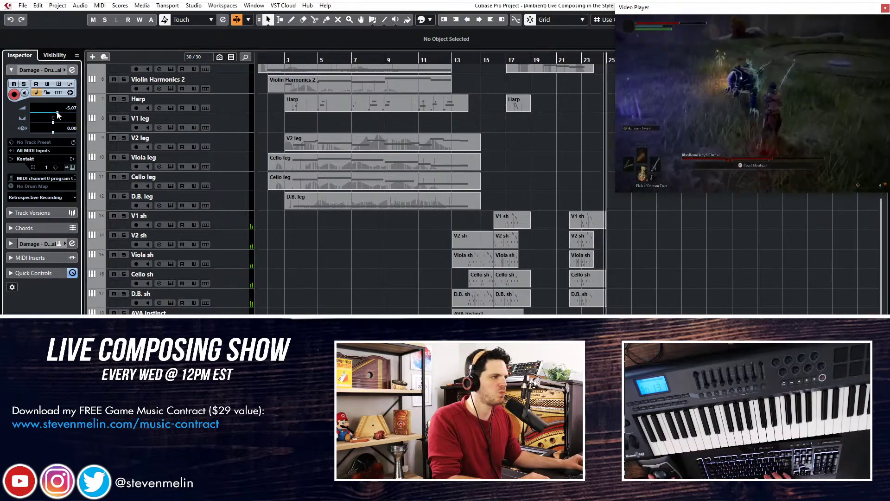
{"action": "left_click_drag", "start_coordinate": [57, 114], "coordinate": [55, 114]}
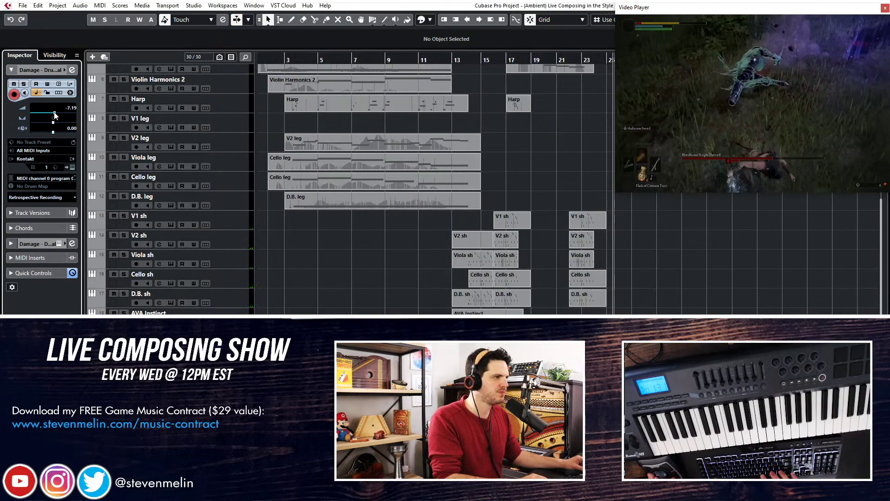
Add one Kontakt instrument track with Stereo Out and move its plug-in window clear of the track list's edge.
{"action": "key", "text": "t"}
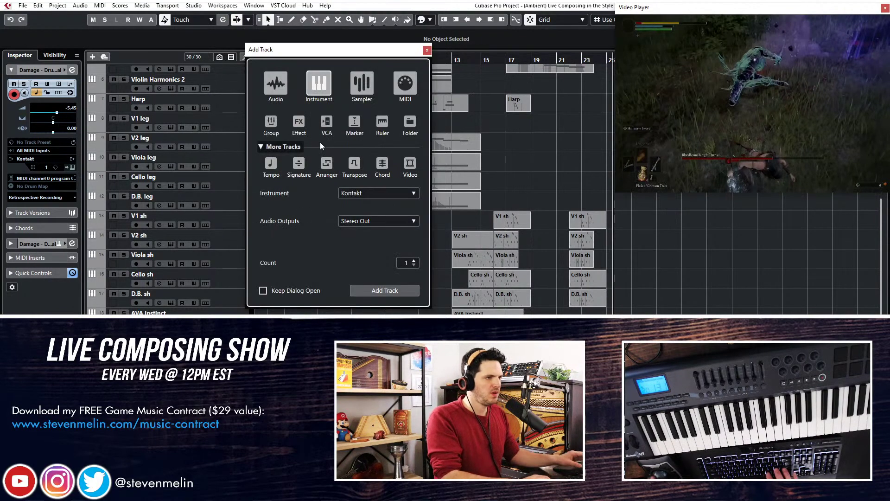
{"action": "left_click", "coordinate": [362, 285]}
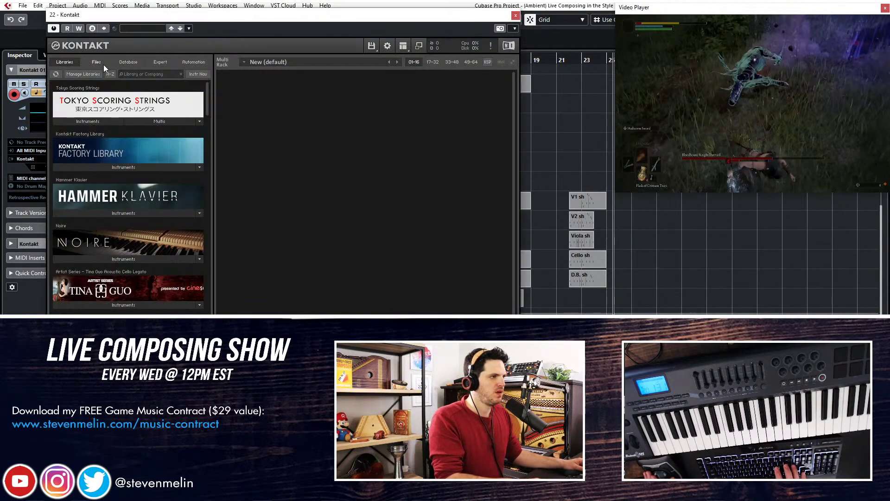
{"action": "left_click", "coordinate": [95, 61]}
{"action": "left_click_drag", "start_coordinate": [181, 13], "coordinate": [0, 32]}
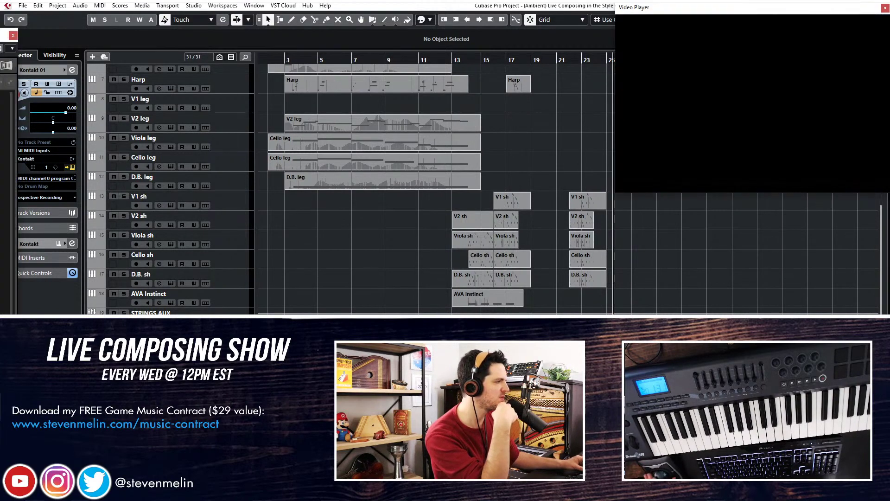
{"action": "left_click_drag", "start_coordinate": [1, 36], "coordinate": [330, 44]}
Try to load the Choir Shouts 1-syllable multi from the Tutti Vox library's custom presets, replacing the current multi.
{"action": "scroll", "coordinate": [229, 149], "scroll_direction": "down", "scroll_amount": 4}
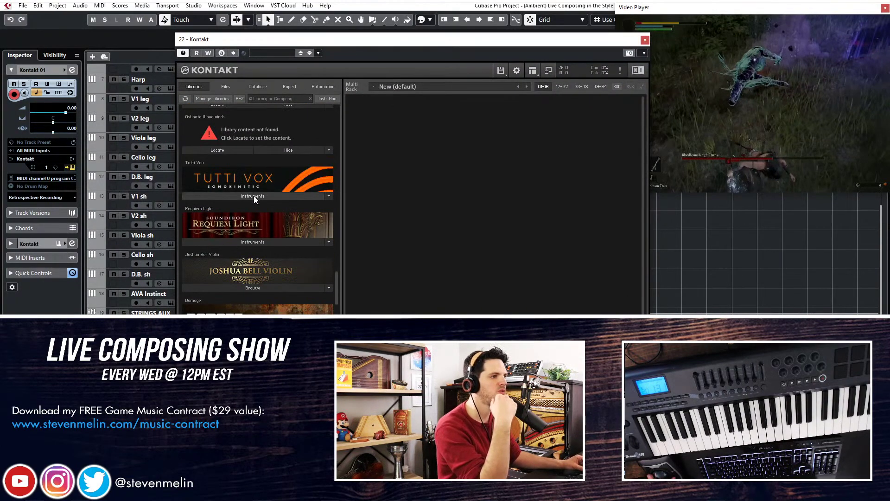
{"action": "left_click", "coordinate": [237, 196]}
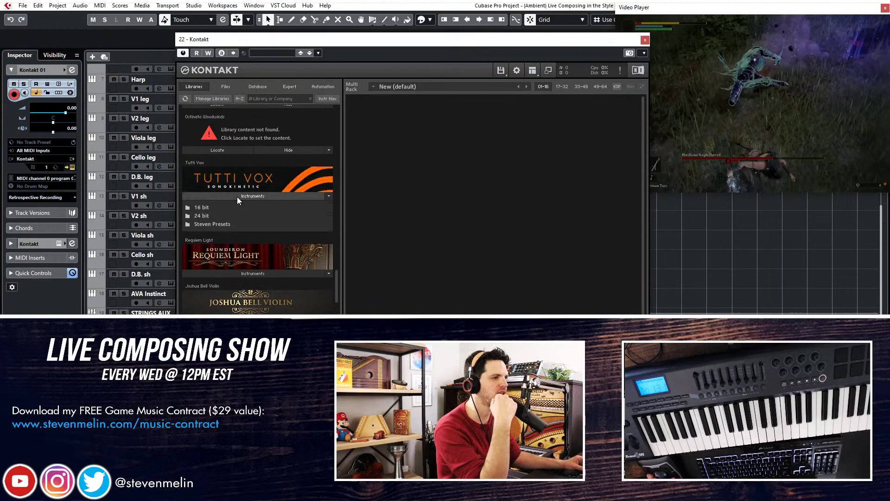
{"action": "left_click", "coordinate": [197, 207]}
{"action": "left_click", "coordinate": [213, 207]}
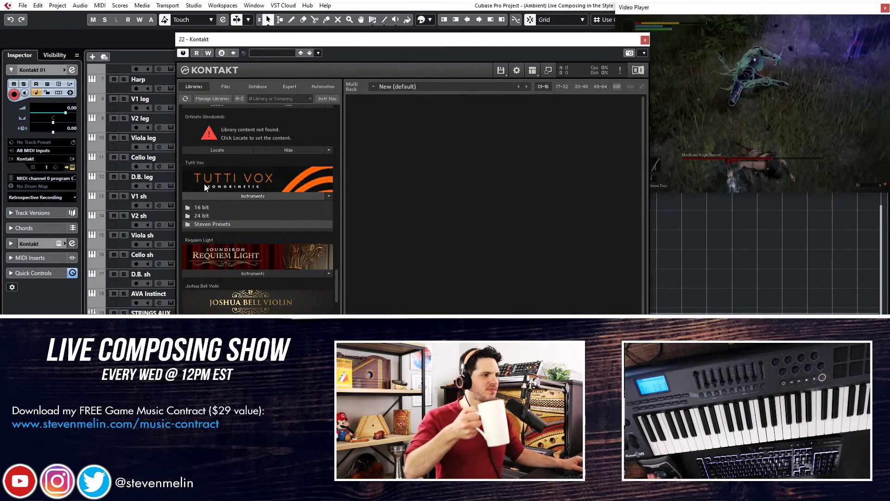
{"action": "left_click", "coordinate": [209, 224]}
{"action": "double_click", "coordinate": [204, 223]}
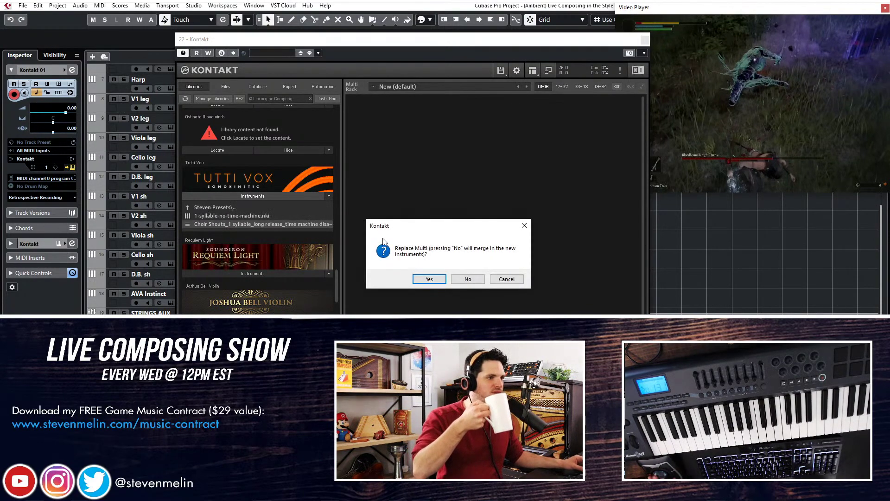
{"action": "left_click", "coordinate": [505, 279]}
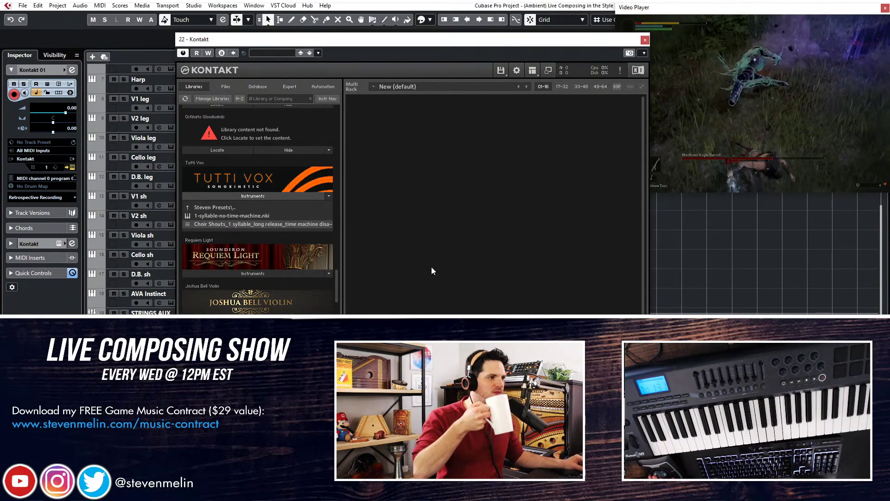
{"action": "left_click", "coordinate": [252, 216]}
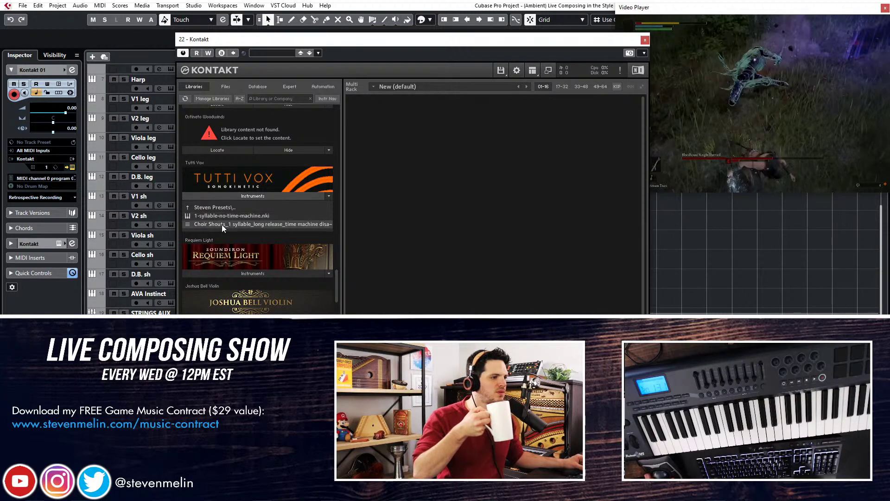
{"action": "left_click_drag", "start_coordinate": [233, 215], "coordinate": [402, 179]}
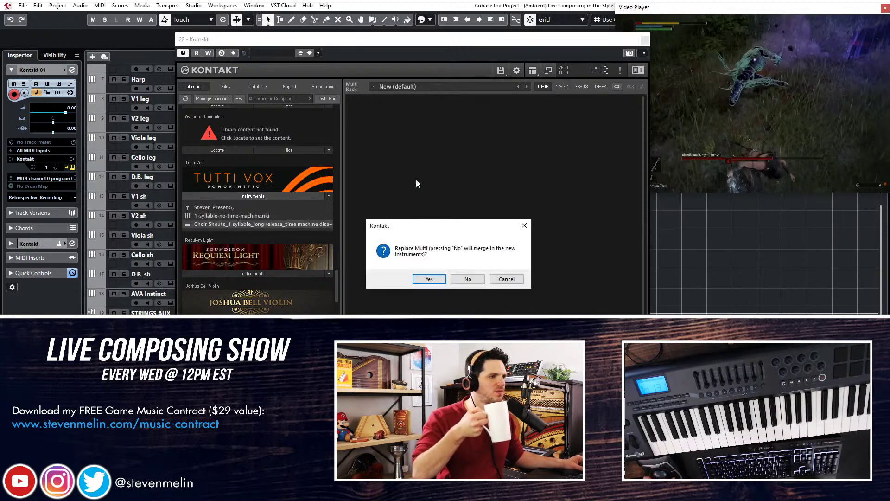
{"action": "left_click", "coordinate": [429, 280]}
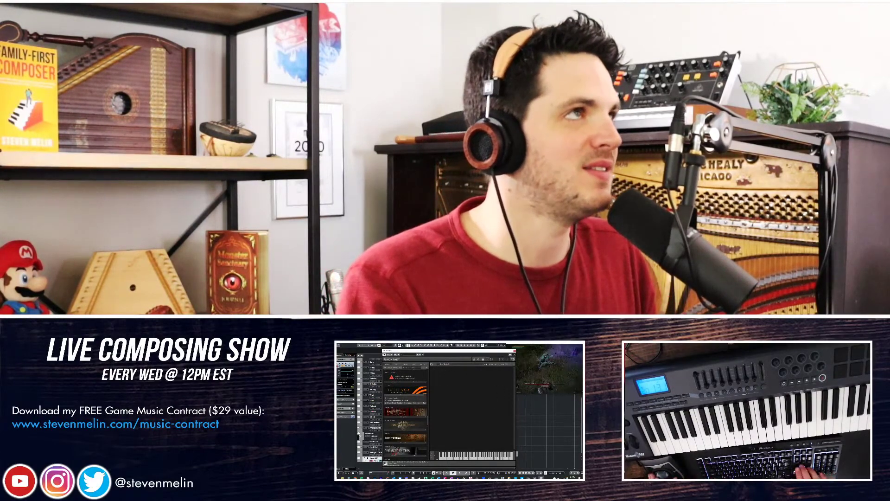
Confirm the dialog on the desktop to get back to the project, and replay the combat section.
{"action": "key", "text": "super+d"}
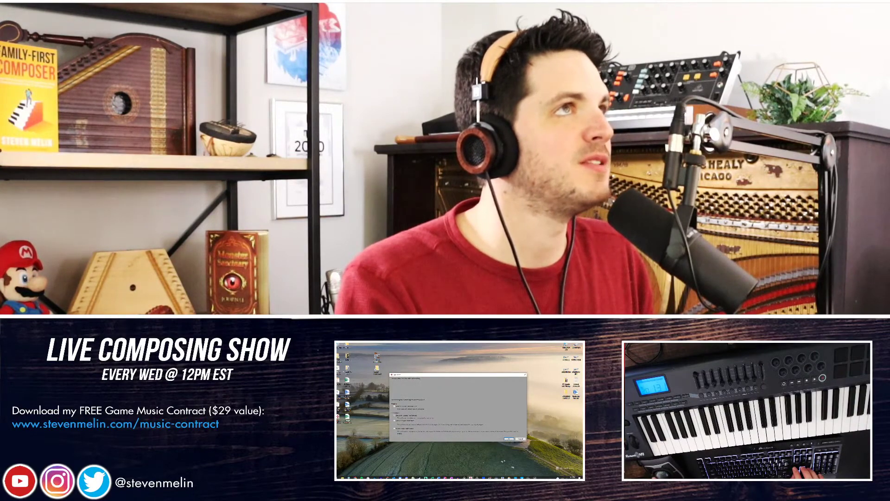
{"action": "left_click", "coordinate": [509, 439]}
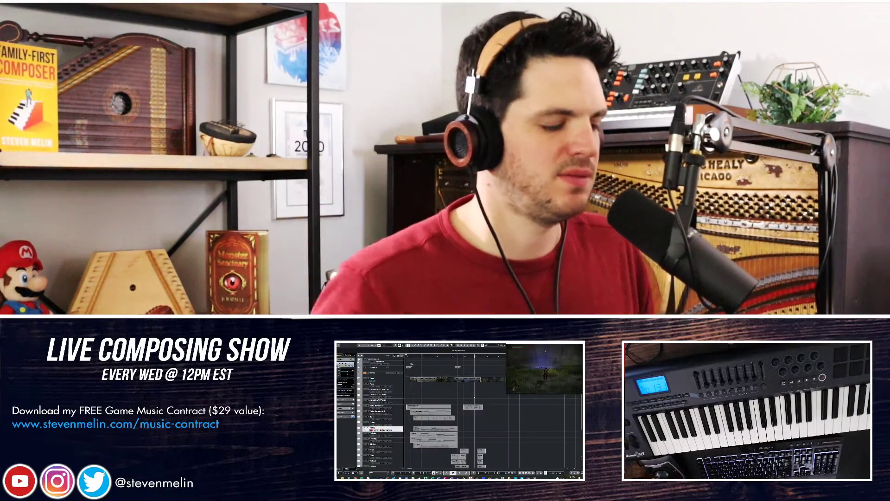
{"action": "scroll", "coordinate": [474, 397], "scroll_direction": "down", "scroll_amount": 3}
{"action": "left_click", "coordinate": [471, 397]}
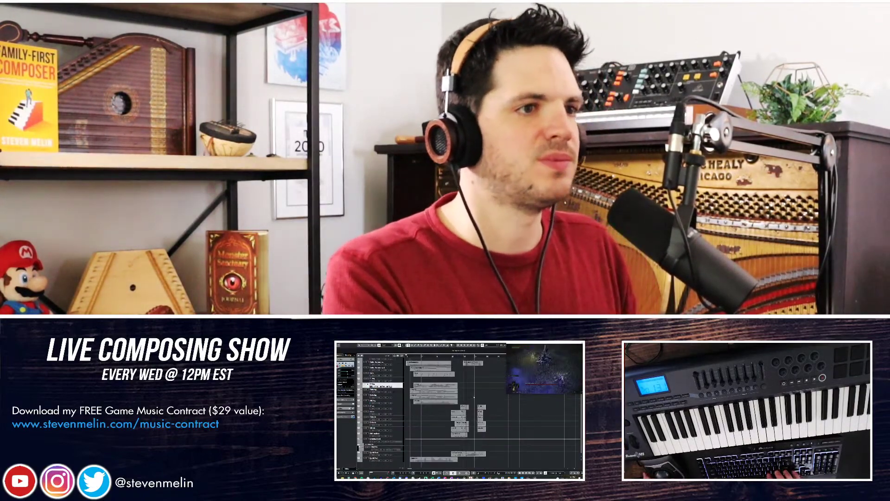
{"action": "key", "text": "space"}
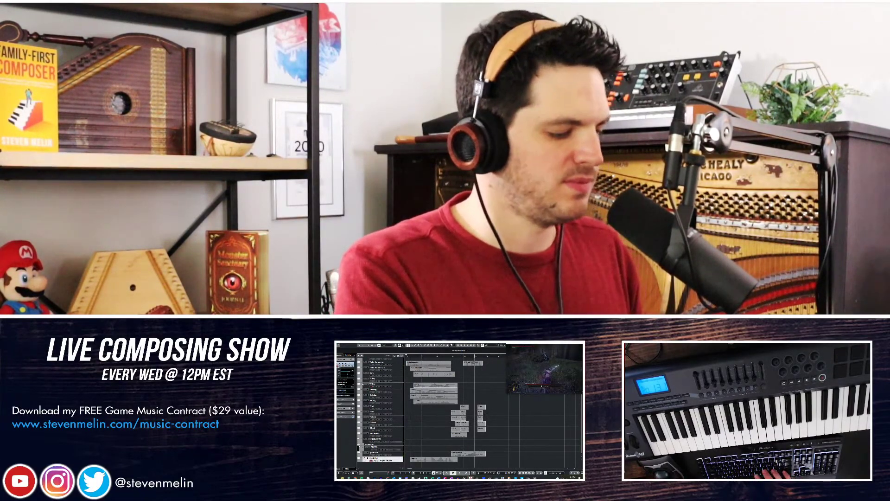
Add a Kontakt instrument track for Damage percussion, load a patch from the library list, and close the plug-in window.
{"action": "key", "text": "t"}
{"action": "left_click", "coordinate": [439, 422]}
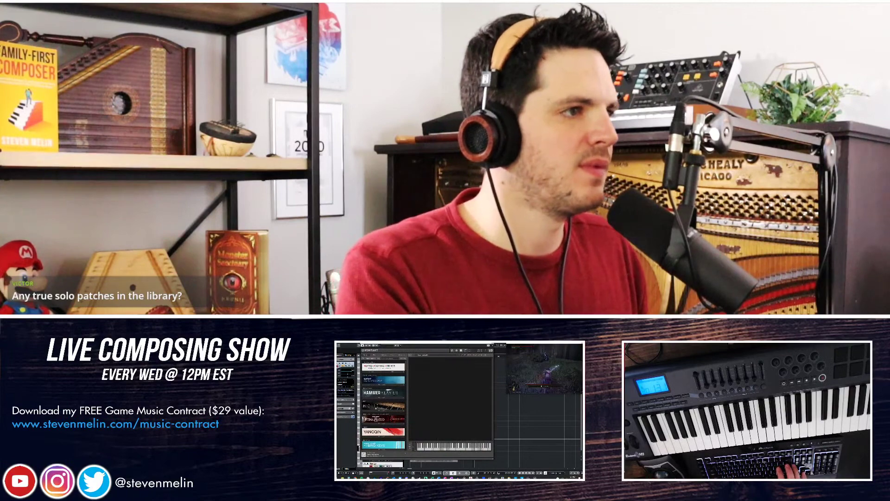
{"action": "scroll", "coordinate": [383, 403], "scroll_direction": "down", "scroll_amount": 10}
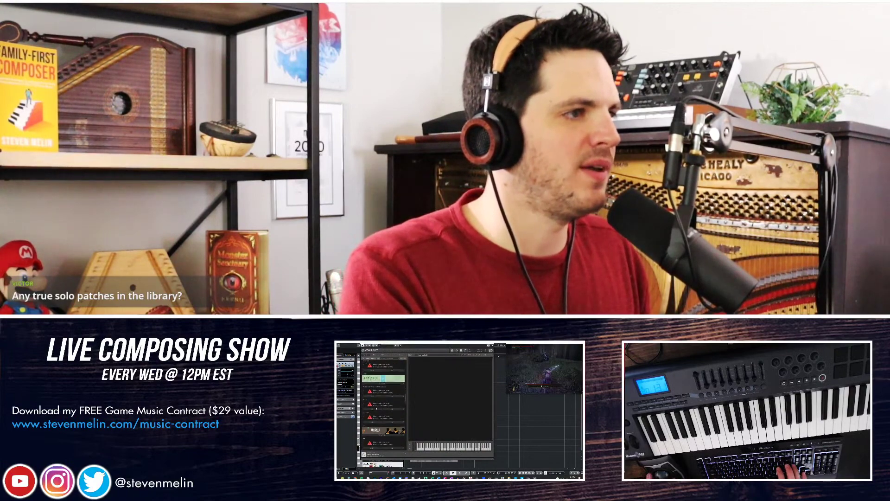
{"action": "scroll", "coordinate": [383, 403], "scroll_direction": "down", "scroll_amount": 10}
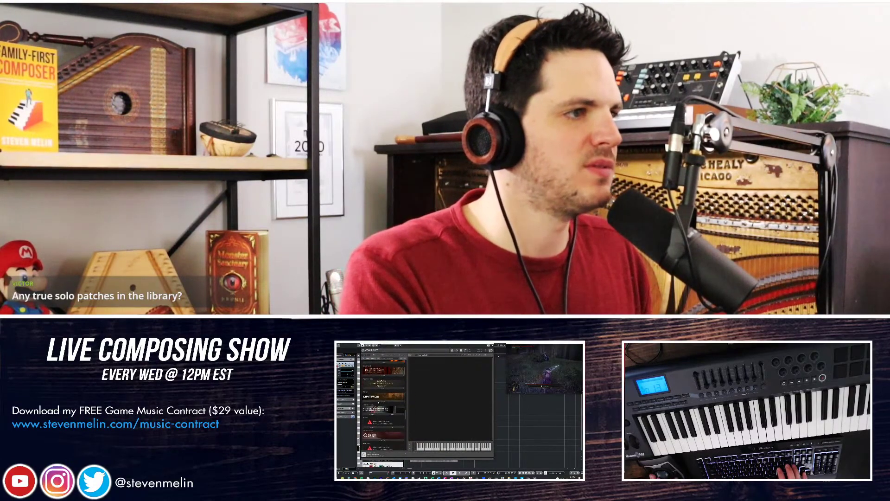
{"action": "left_click", "coordinate": [379, 402]}
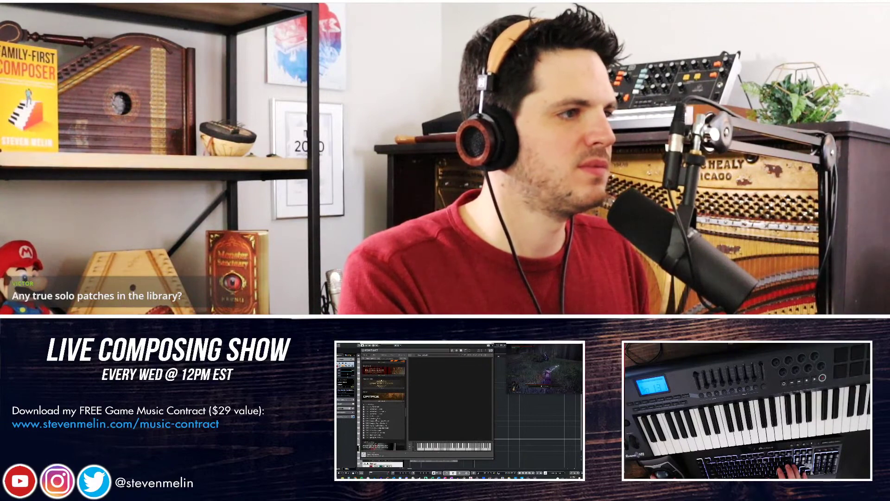
{"action": "left_click", "coordinate": [373, 405]}
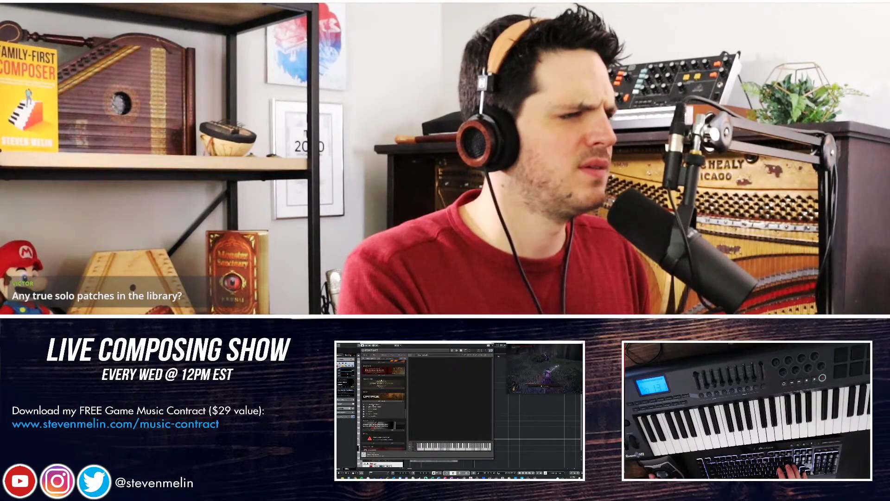
{"action": "left_click", "coordinate": [371, 406]}
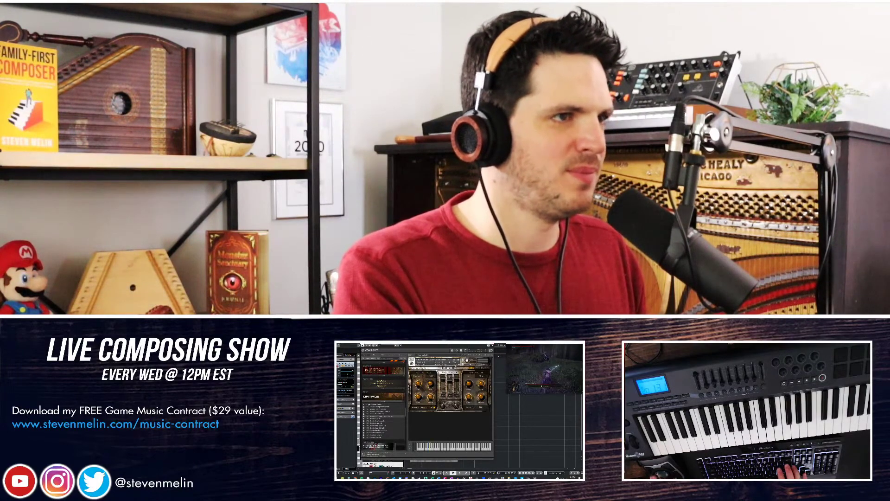
{"action": "left_click", "coordinate": [492, 344]}
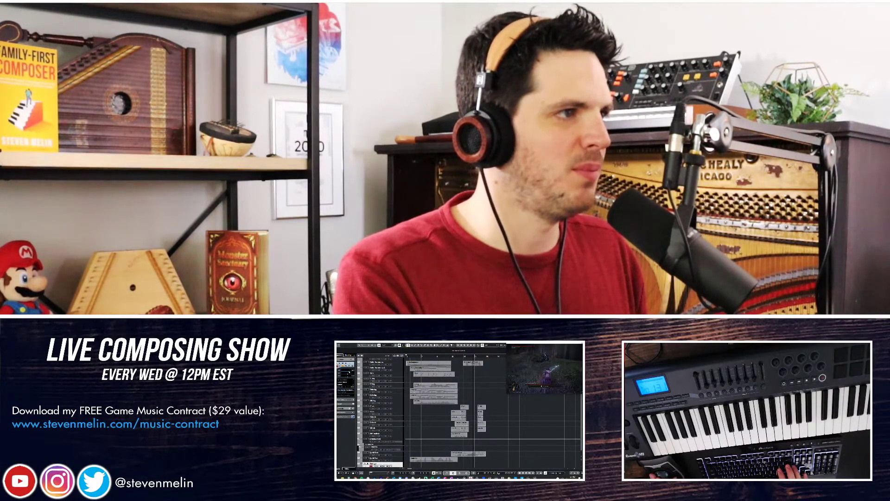
Record a Damage percussion part over the combat section and open the recording in the Key Editor.
{"action": "scroll", "coordinate": [459, 408], "scroll_direction": "down", "scroll_amount": 1}
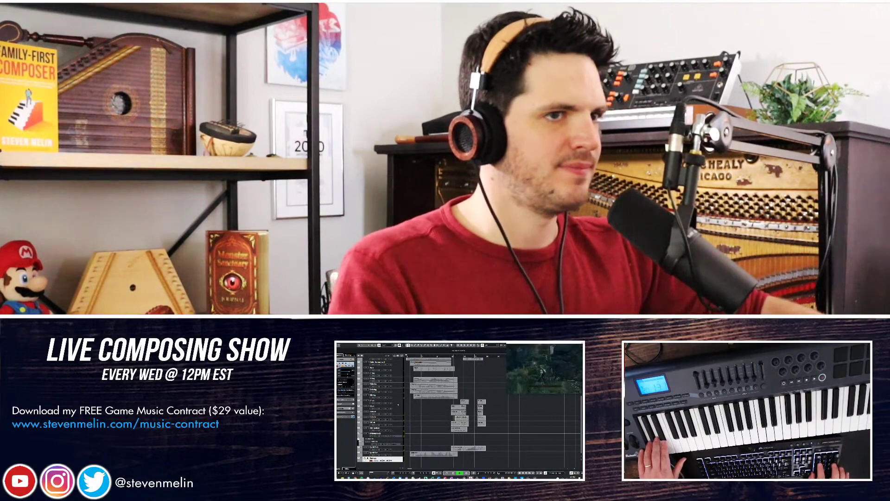
{"action": "key", "text": "KP_Multiply"}
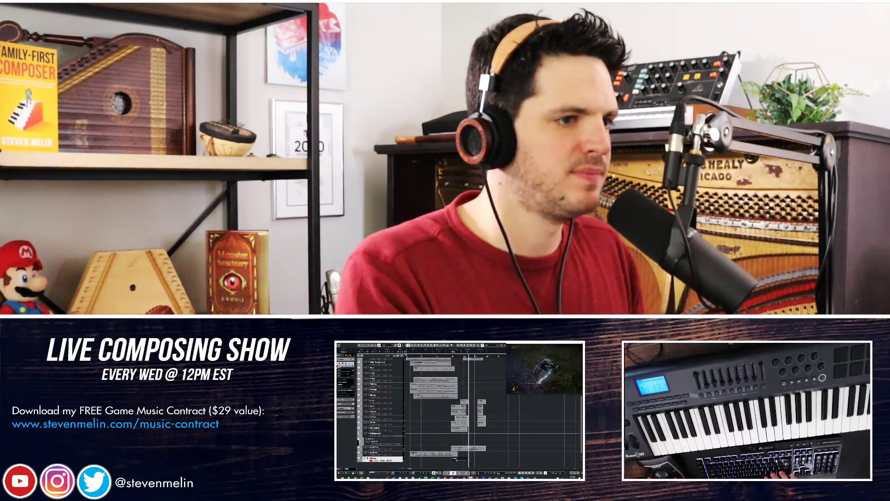
{"action": "key", "text": "space"}
{"action": "key", "text": "Return"}
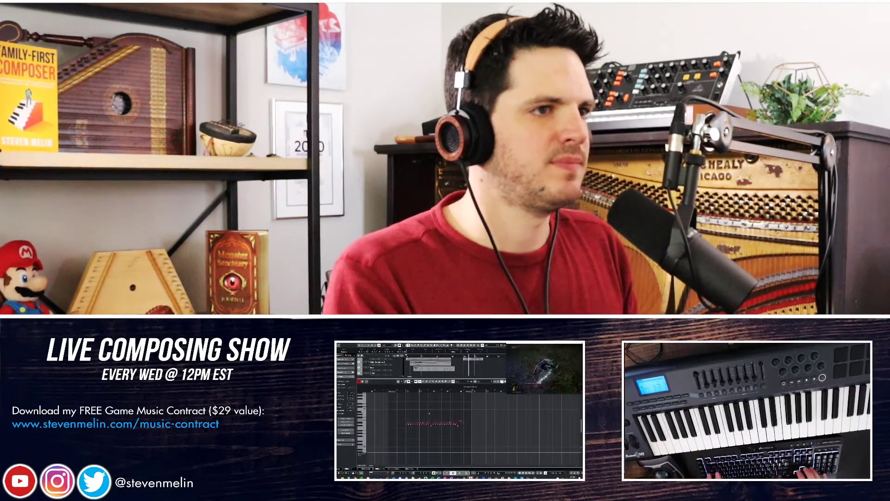
Set the quantize value to 1/16 and quantize all the recorded Damage notes.
{"action": "key", "text": "h"}
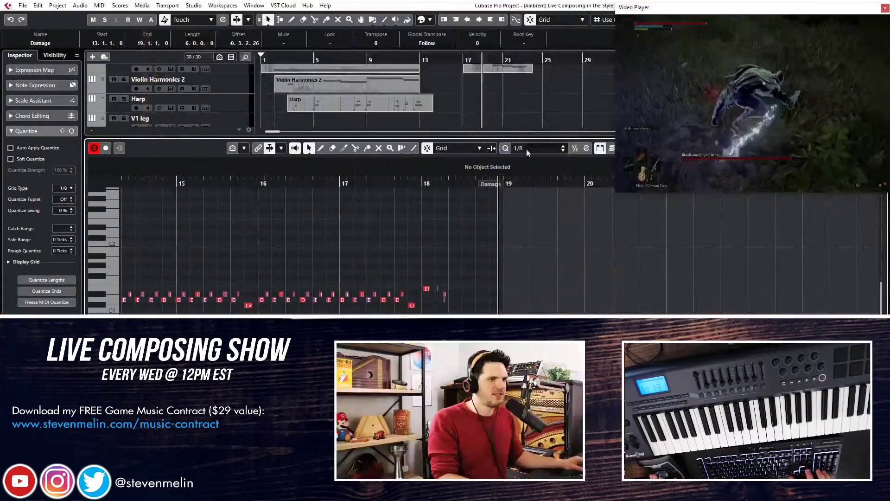
{"action": "left_click", "coordinate": [533, 147]}
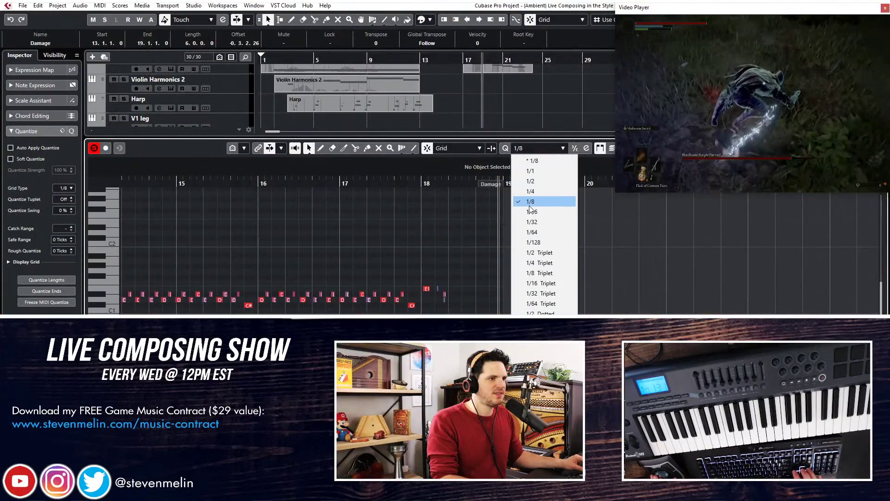
{"action": "left_click", "coordinate": [531, 212]}
{"action": "scroll", "coordinate": [358, 240], "scroll_direction": "left", "scroll_amount": 5}
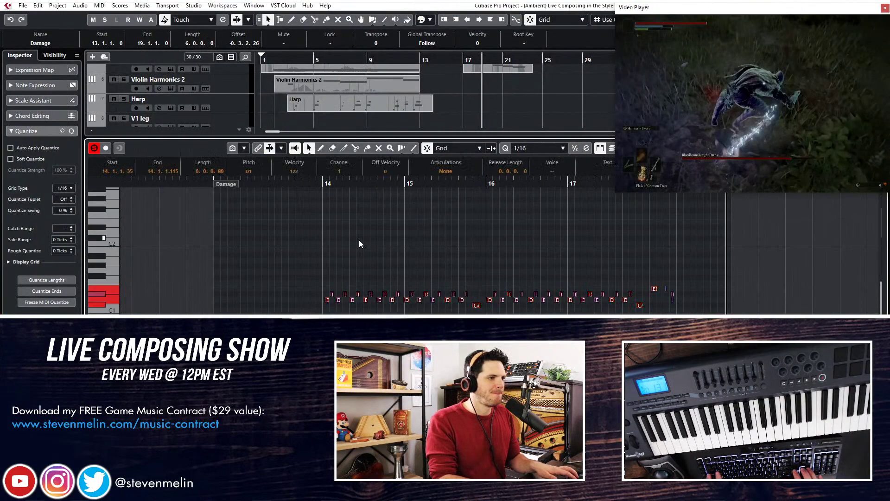
{"action": "left_click", "coordinate": [359, 240]}
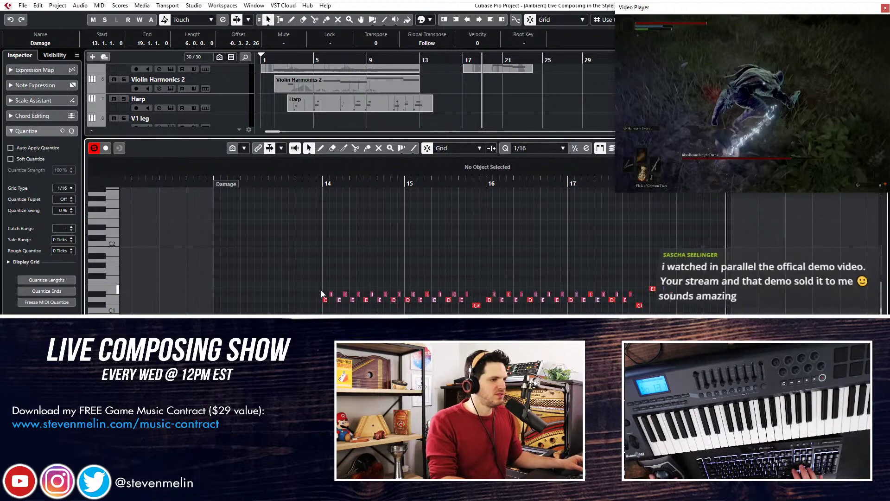
Rewind to bar 14 and play back the Damage part.
{"action": "key", "text": "KP_Subtract"}
{"action": "key", "text": "KP_Subtract"}
{"action": "key", "text": "KP_Subtract"}
{"action": "key", "text": "KP_Subtract"}
{"action": "key", "text": "KP_Subtract"}
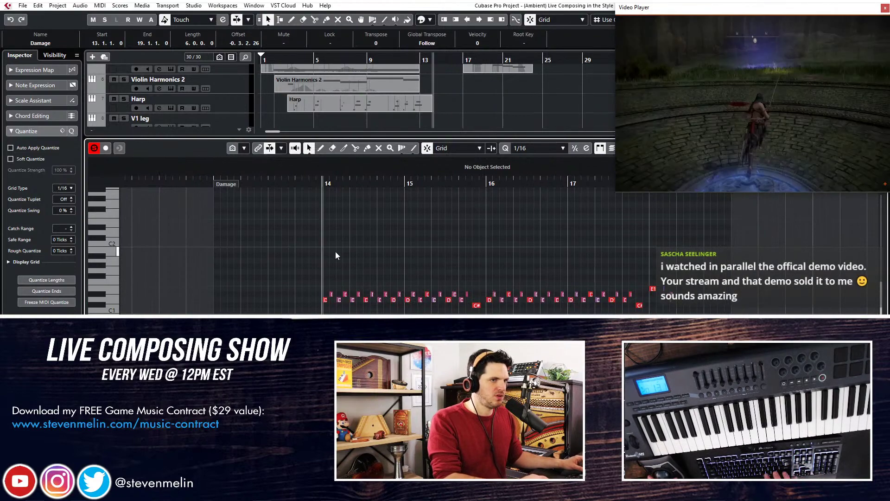
{"action": "key", "text": "space"}
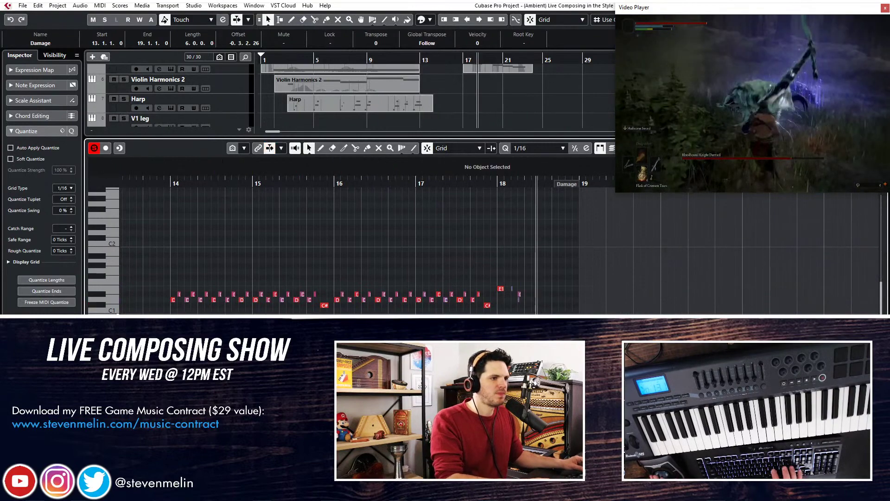
Remove the stray notes from bar 18 on, paste a copy of the four-bar Damage pattern at bar 18, and close the editor.
{"action": "left_click_drag", "start_coordinate": [519, 314], "coordinate": [154, 240]}
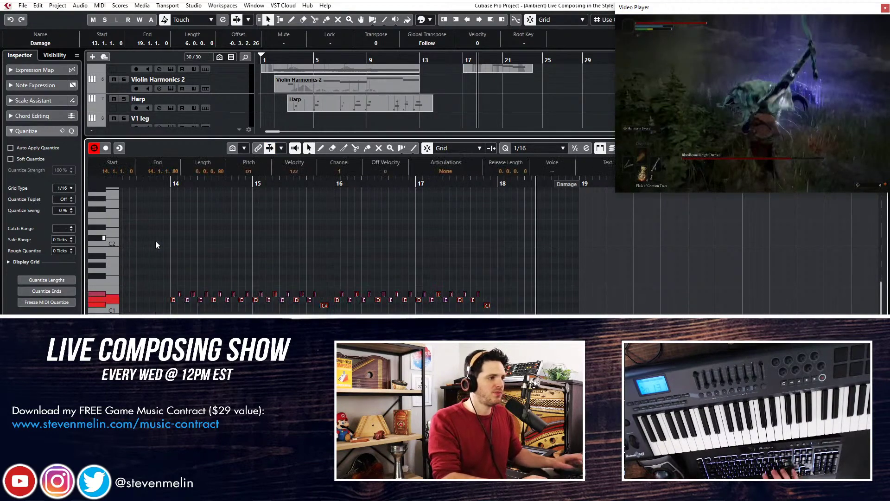
{"action": "key", "text": "KP_Add"}
{"action": "key", "text": "KP_Subtract"}
{"action": "key", "text": "ctrl+v"}
{"action": "key", "text": "Return"}
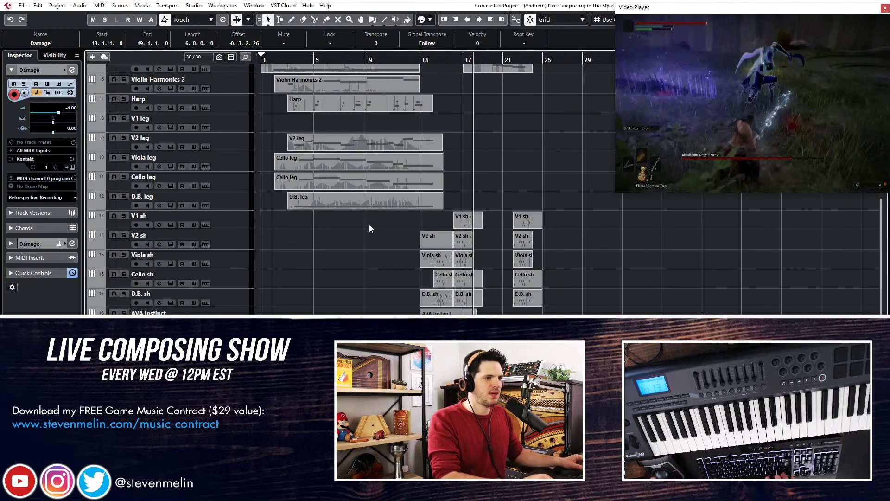
Extend the end of the Damage part to 30.1.4 and reopen it in the Key Editor.
{"action": "key", "text": "ctrl+shift+a"}
{"action": "left_click_drag", "start_coordinate": [577, 313], "coordinate": [596, 313]}
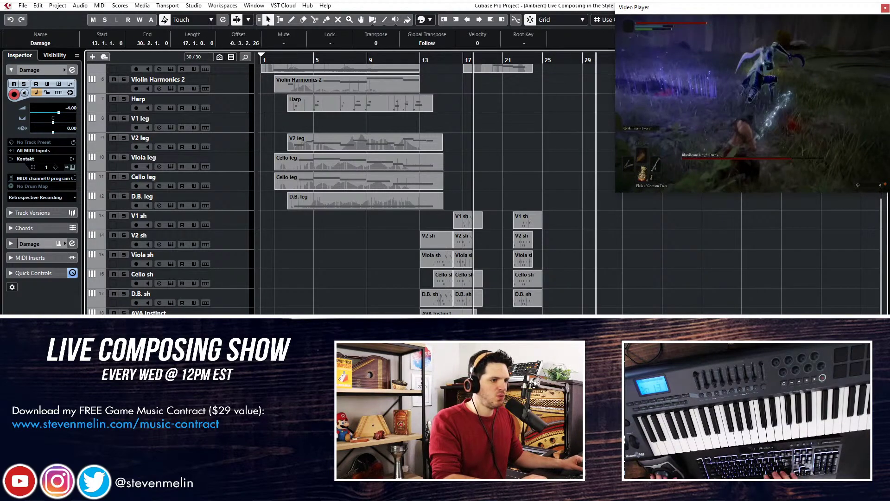
{"action": "key", "text": "ctrl+e"}
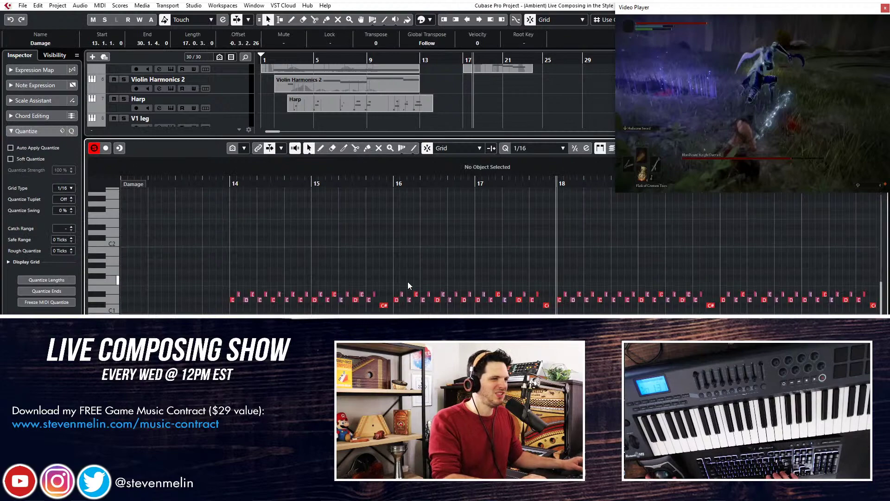
Paste a copy of all the Damage notes at bar 22, listen to the repeat, and close the editor.
{"action": "key", "text": "g"}
{"action": "key", "text": "g"}
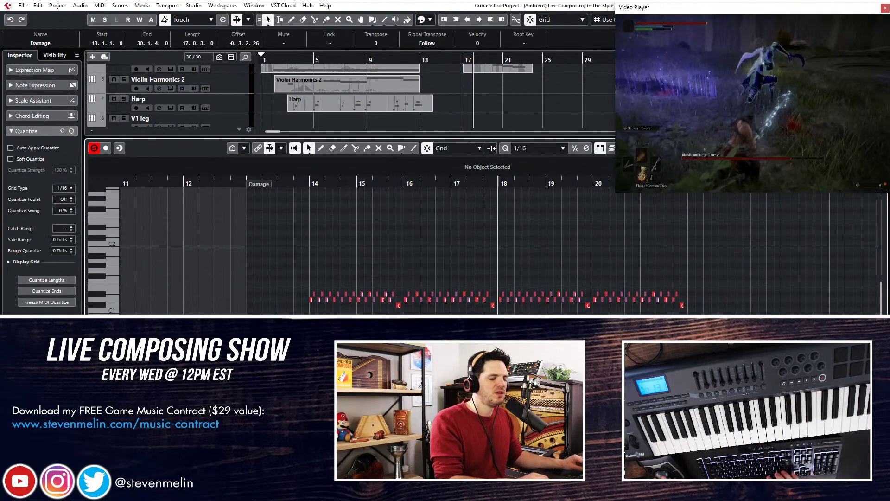
{"action": "left_click_drag", "start_coordinate": [726, 313], "coordinate": [288, 254]}
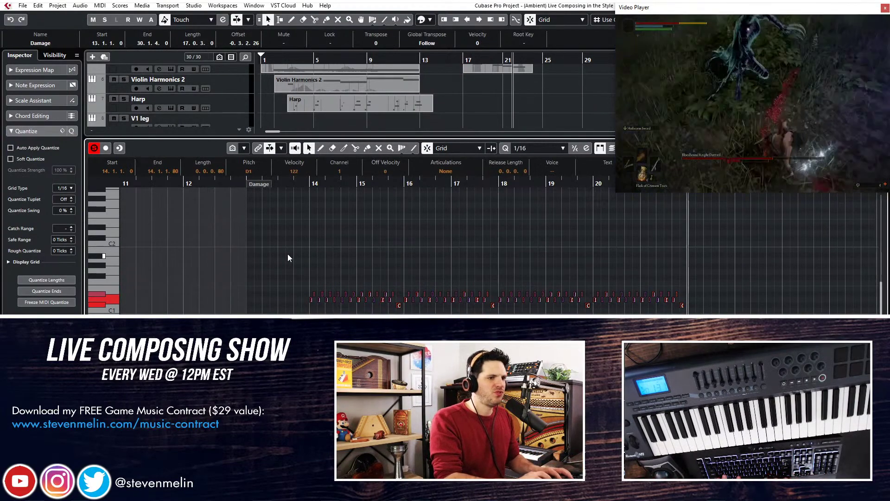
{"action": "scroll", "coordinate": [287, 254], "scroll_direction": "right", "scroll_amount": 5}
{"action": "key", "text": "space"}
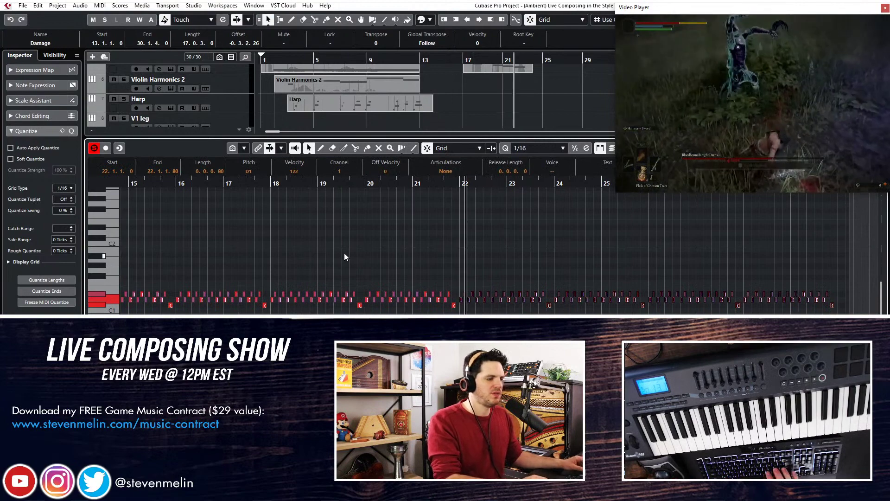
{"action": "key", "text": "s"}
{"action": "key", "text": "Return"}
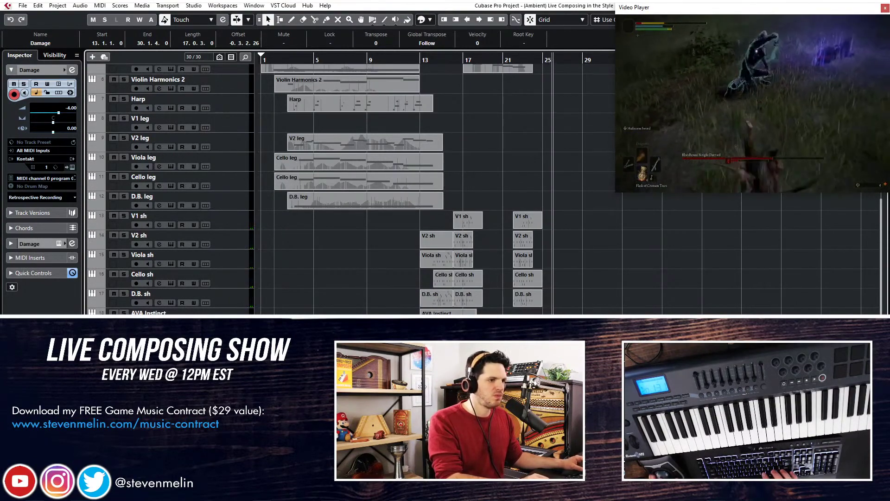
Replay the combat section from about bar 15 and set the Synth Bass track's volume to -0.70.
{"action": "key", "text": "KP_Subtract"}
{"action": "key", "text": "KP_Subtract"}
{"action": "key", "text": "KP_Subtract"}
{"action": "key", "text": "KP_Subtract"}
{"action": "key", "text": "KP_Subtract"}
{"action": "key", "text": "KP_Subtract"}
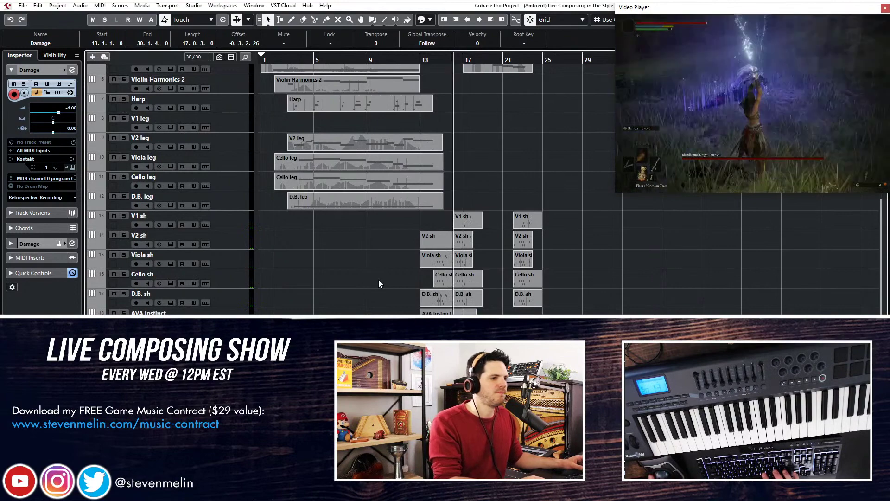
{"action": "left_click", "coordinate": [202, 313]}
{"action": "mouse_move", "coordinate": [58, 118]}
{"action": "left_mouse_down"}
{"action": "mouse_move", "coordinate": [79, 119]}
{"action": "mouse_move", "coordinate": [64, 116]}
{"action": "left_mouse_up"}
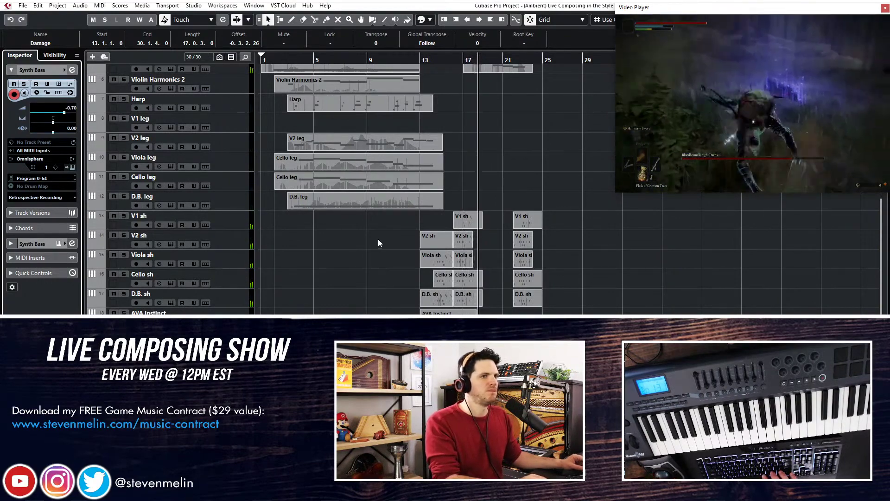
Stop the combat playback, return to the start of the project, and play the ambient section.
{"action": "left_click", "coordinate": [493, 256]}
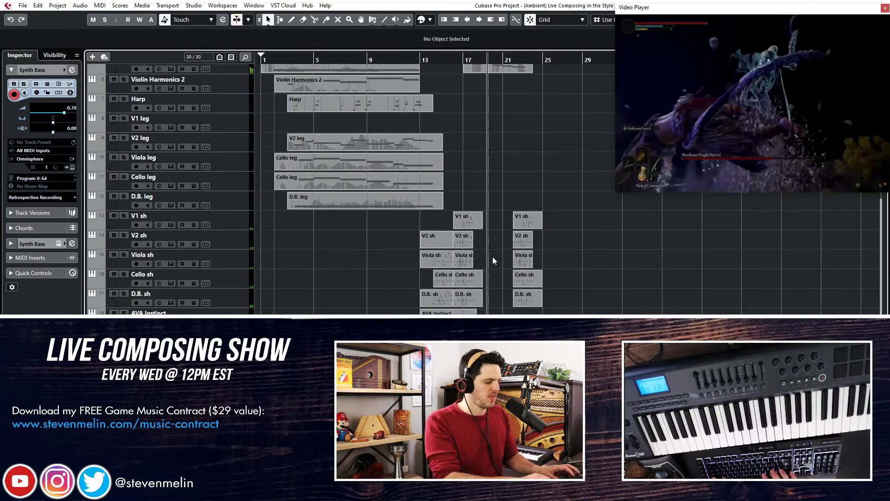
{"action": "key", "text": "space"}
{"action": "key", "text": "KP_Subtract"}
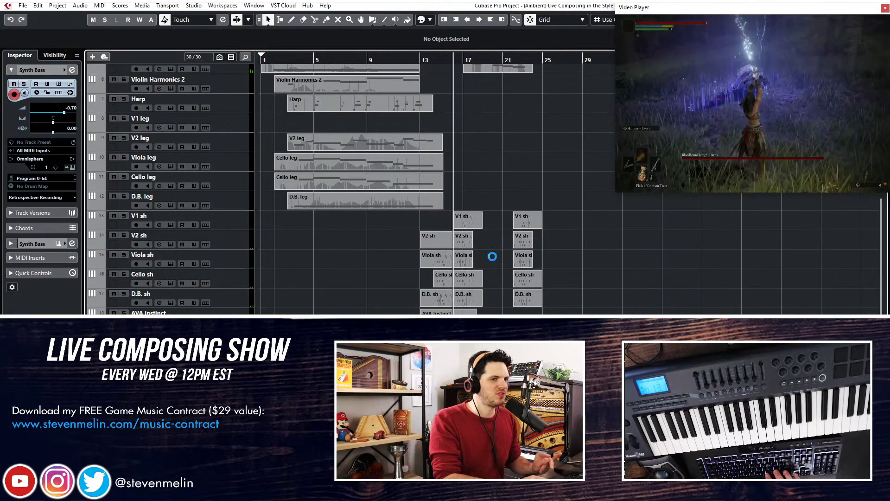
{"action": "key", "text": "KP_Subtract"}
{"action": "key", "text": "KP_Subtract"}
{"action": "key", "text": "KP_Subtract"}
{"action": "key", "text": "KP_Subtract"}
{"action": "key", "text": "KP_Subtract"}
{"action": "key", "text": "KP_Subtract"}
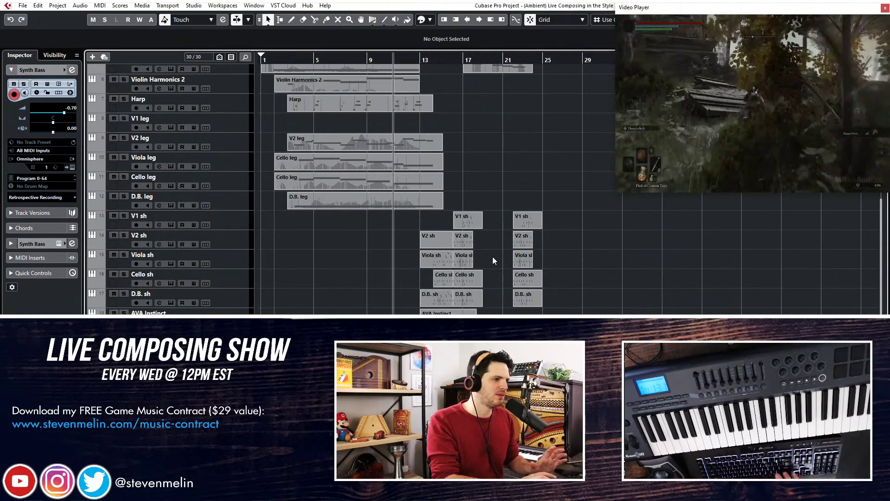
{"action": "key", "text": "KP_Decimal"}
{"action": "key", "text": "space"}
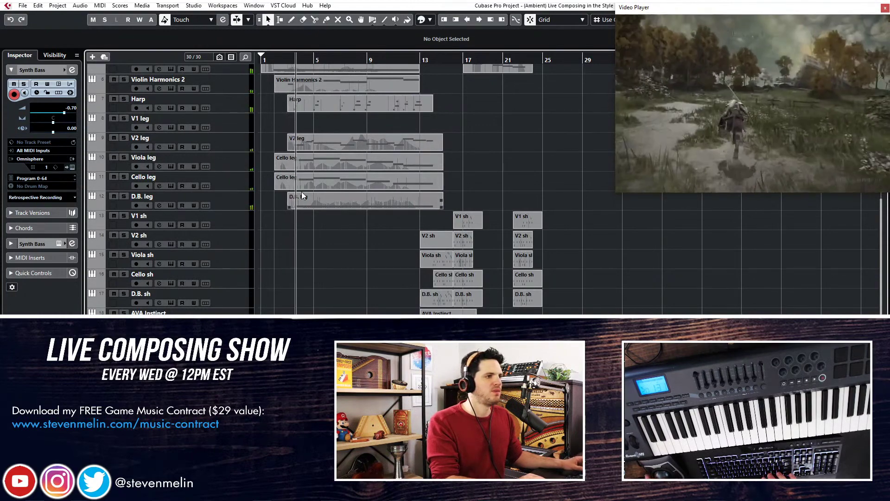
Go through the legato string tracks during ambient playback and select the V2 leg track.
{"action": "scroll", "coordinate": [301, 192], "scroll_direction": "up", "scroll_amount": 4}
{"action": "scroll", "coordinate": [301, 195], "scroll_direction": "down", "scroll_amount": 4}
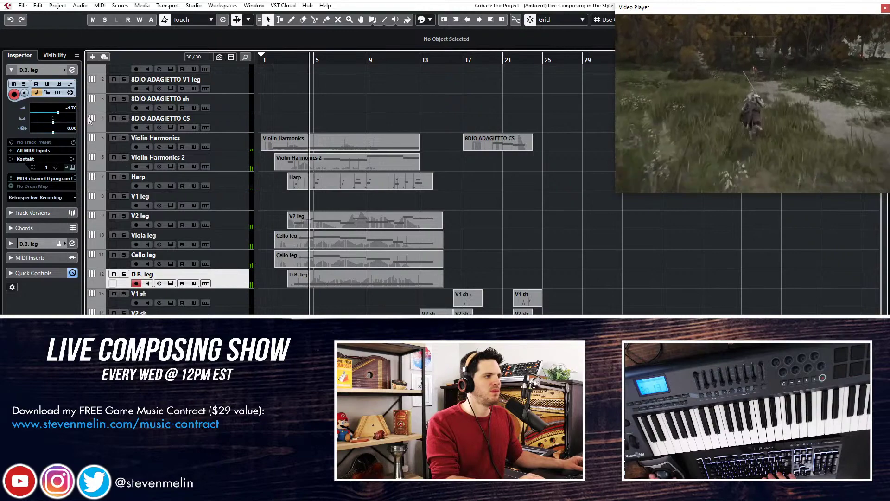
{"action": "left_click", "coordinate": [227, 257]}
{"action": "left_click", "coordinate": [219, 220]}
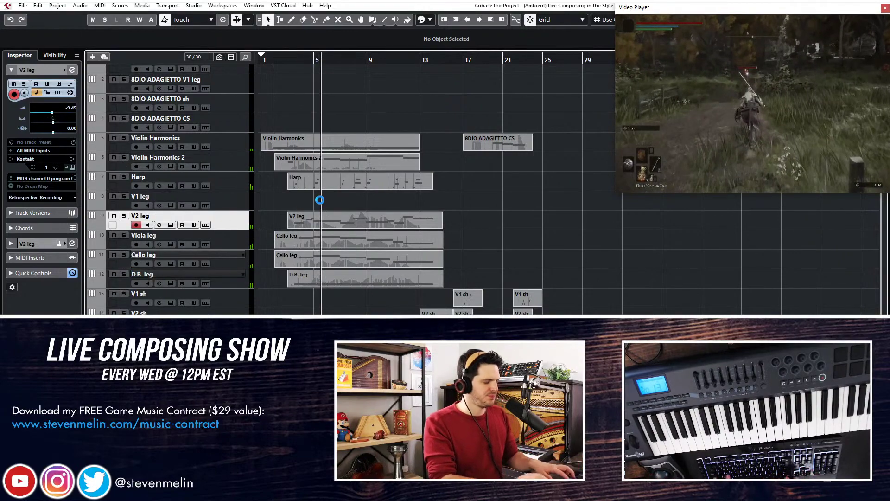
Open the Kontakt instrument of the 8DIO ADAGIETTO sh track and close the VoxengoRecorder window over it.
{"action": "scroll", "coordinate": [320, 199], "scroll_direction": "up", "scroll_amount": 5}
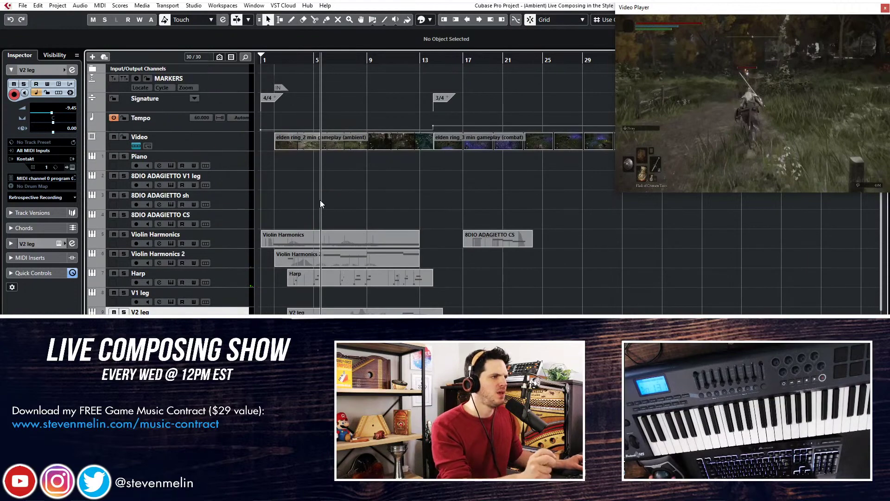
{"action": "scroll", "coordinate": [320, 199], "scroll_direction": "down", "scroll_amount": 8}
{"action": "scroll", "coordinate": [313, 211], "scroll_direction": "up", "scroll_amount": 4}
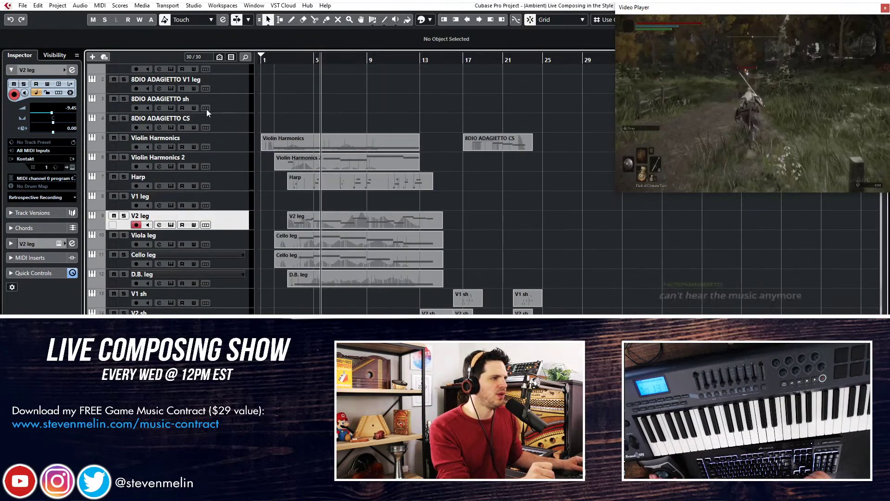
{"action": "left_click", "coordinate": [243, 127]}
{"action": "left_click", "coordinate": [222, 97]}
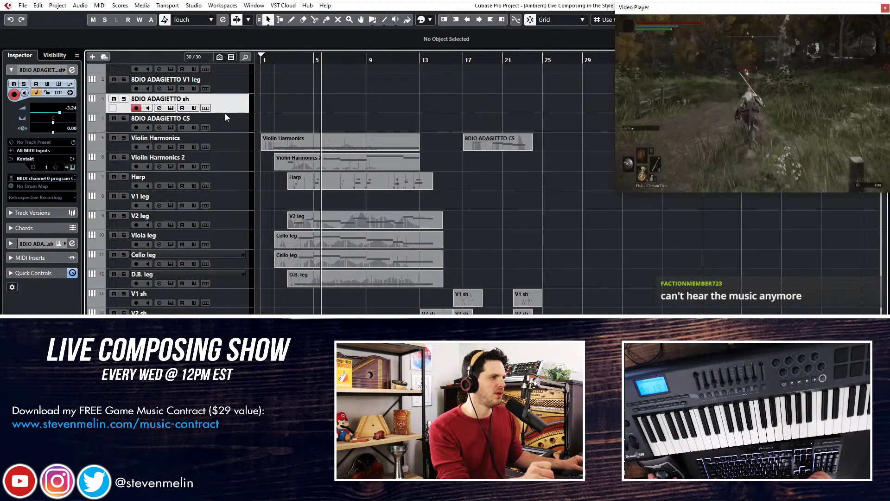
{"action": "left_click", "coordinate": [171, 107]}
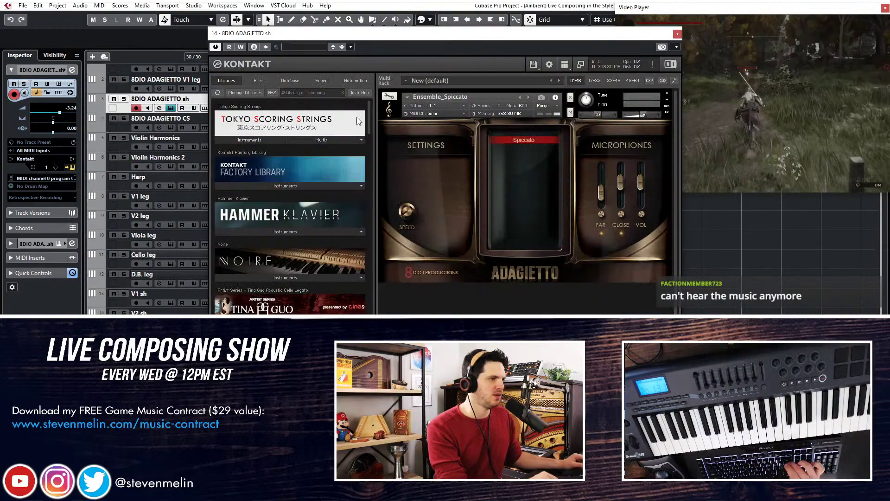
{"action": "left_click_drag", "start_coordinate": [495, 42], "coordinate": [427, 32]}
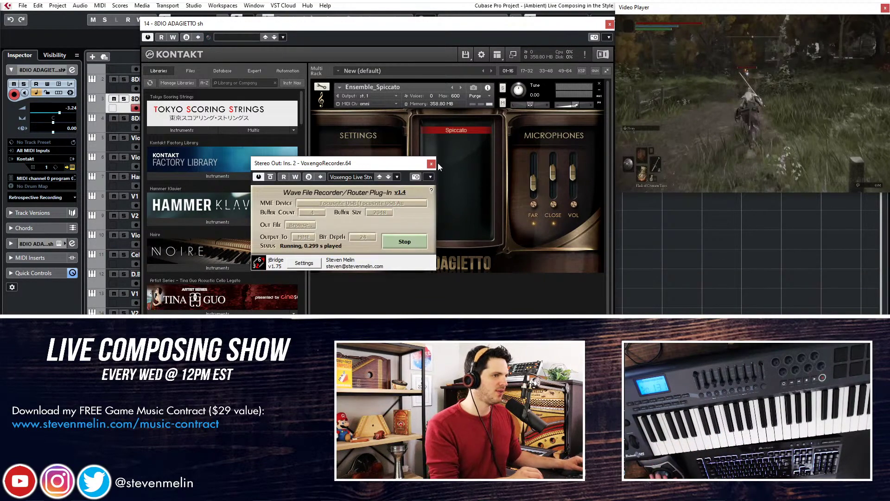
{"action": "left_click", "coordinate": [432, 164]}
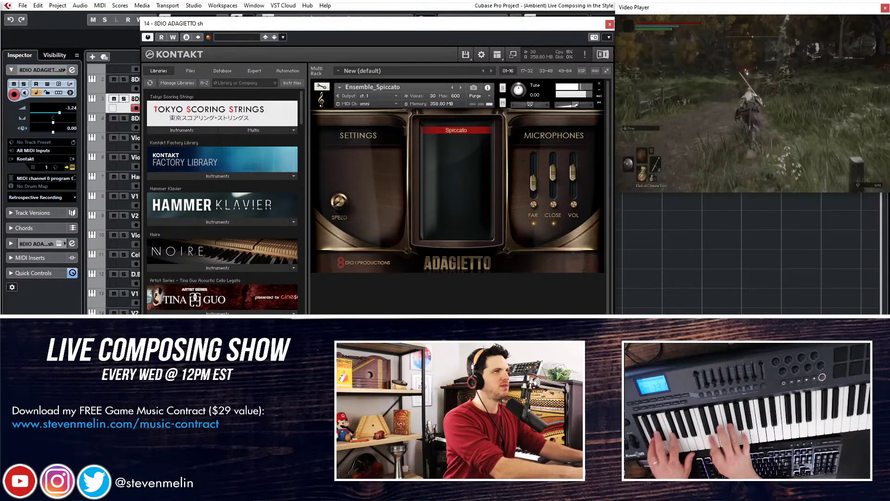
Return to the start of the project and audition the Ensemble_Spiccato patch of the 8DIO ADAGIETTO sh track.
{"action": "left_click_drag", "start_coordinate": [292, 24], "coordinate": [509, 77]}
{"action": "left_click", "coordinate": [303, 109]}
{"action": "key", "text": "KP_Decimal"}
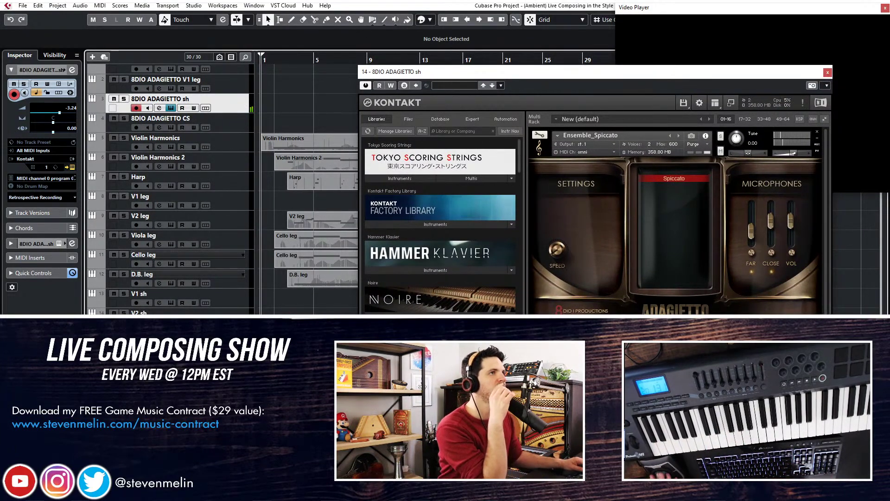
{"action": "key", "text": "Escape"}
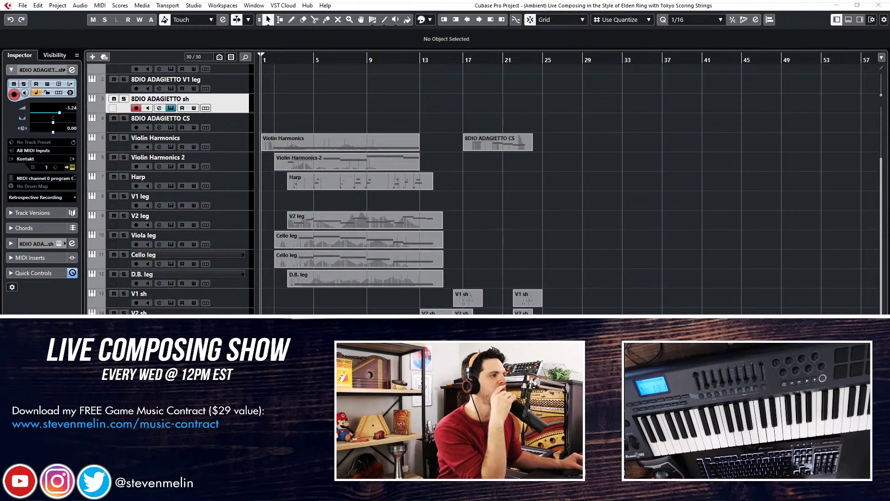
{"action": "key", "text": "Return"}
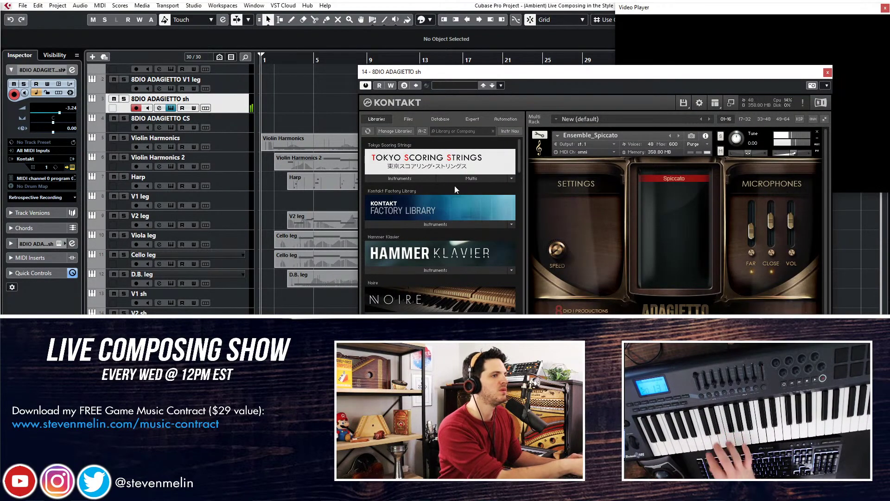
{"action": "left_click_drag", "start_coordinate": [560, 74], "coordinate": [327, 28]}
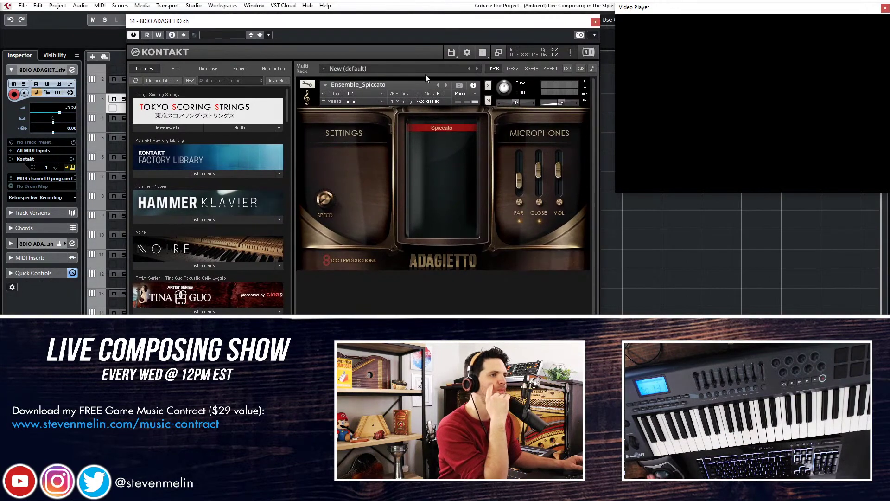
{"action": "left_click_drag", "start_coordinate": [558, 19], "coordinate": [572, 24]}
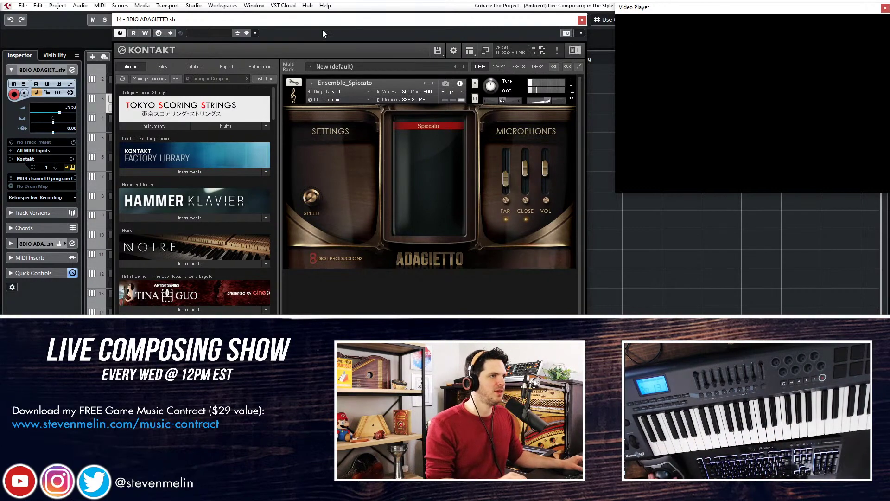
{"action": "left_click_drag", "start_coordinate": [317, 22], "coordinate": [449, 38]}
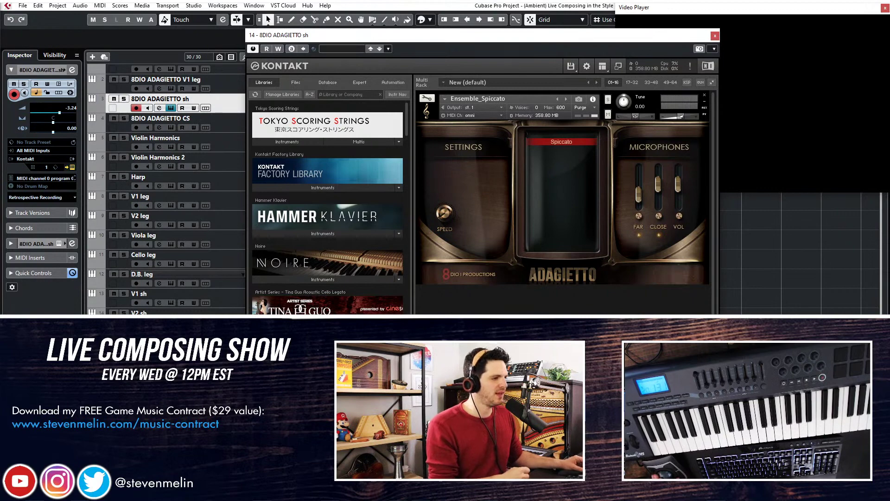
Move the Kontakt window out of the way of the track list and play the transition into the combat section.
{"action": "left_click", "coordinate": [158, 352]}
{"action": "left_click_drag", "start_coordinate": [381, 36], "coordinate": [0, 30]}
{"action": "key", "text": "space"}
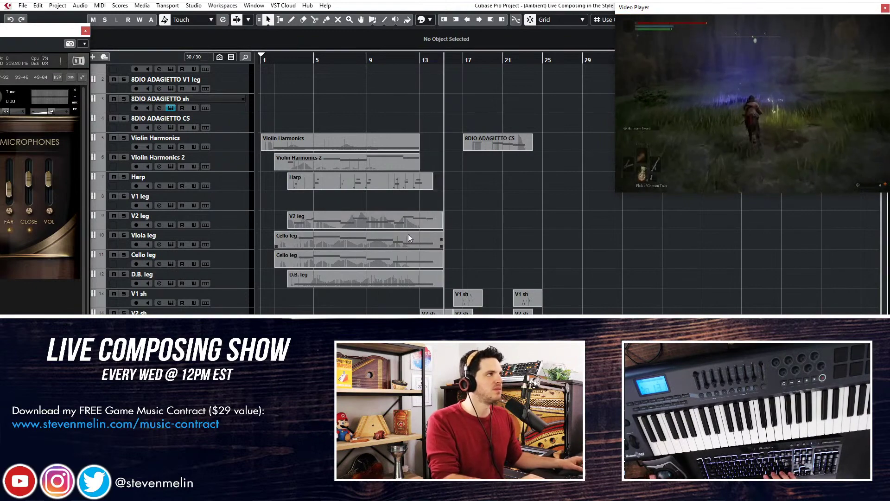
{"action": "scroll", "coordinate": [407, 233], "scroll_direction": "down", "scroll_amount": 4}
{"action": "scroll", "coordinate": [416, 221], "scroll_direction": "up", "scroll_amount": 4}
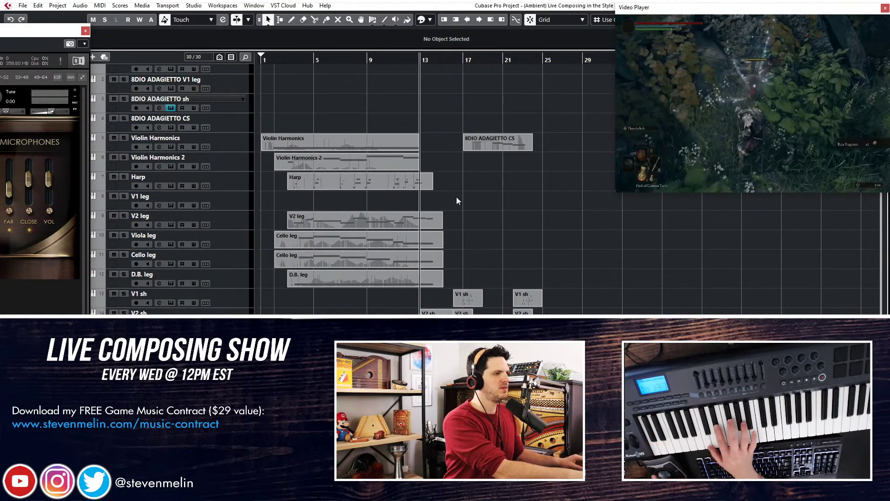
Record a spiccato part on the 8DIO ADAGIETTO sh track from bar 13 to about bar 24.
{"action": "left_click", "coordinate": [227, 104]}
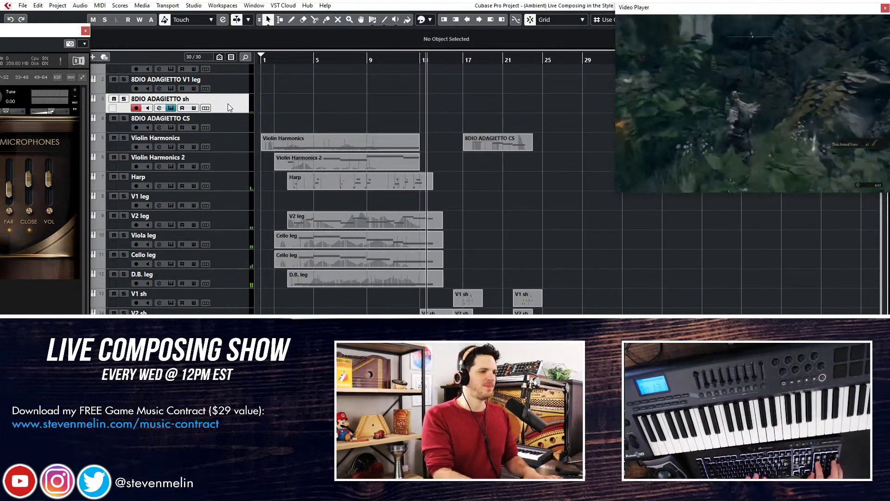
{"action": "key", "text": "KP_Multiply"}
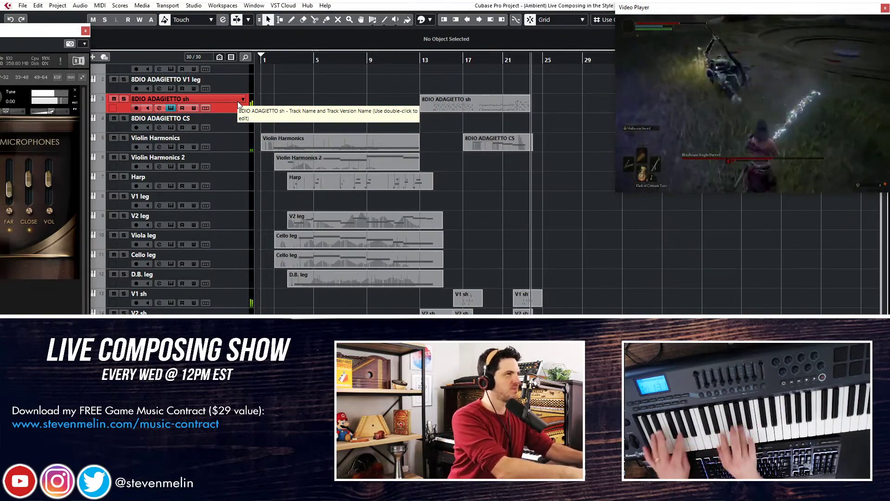
{"action": "key", "text": "space"}
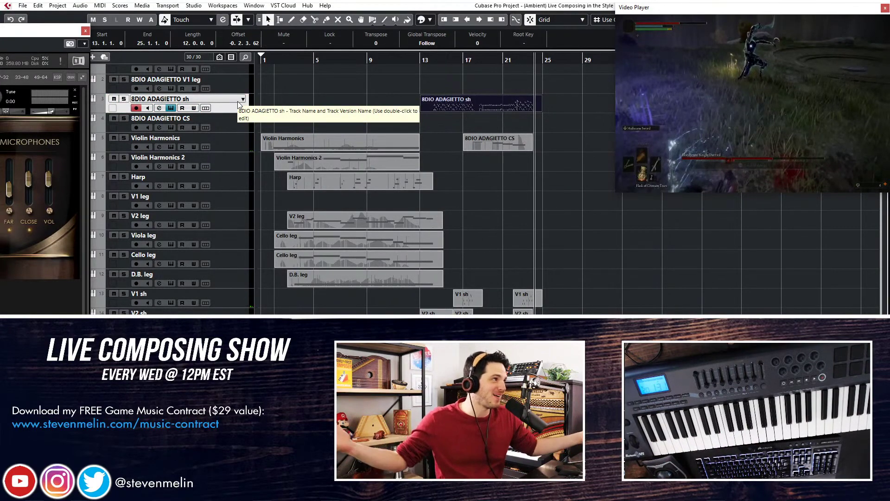
Quantize all notes of the recorded 8DIO ADAGIETTO sh part to 1/16 during playback and close the editor.
{"action": "key", "text": "KP_Subtract"}
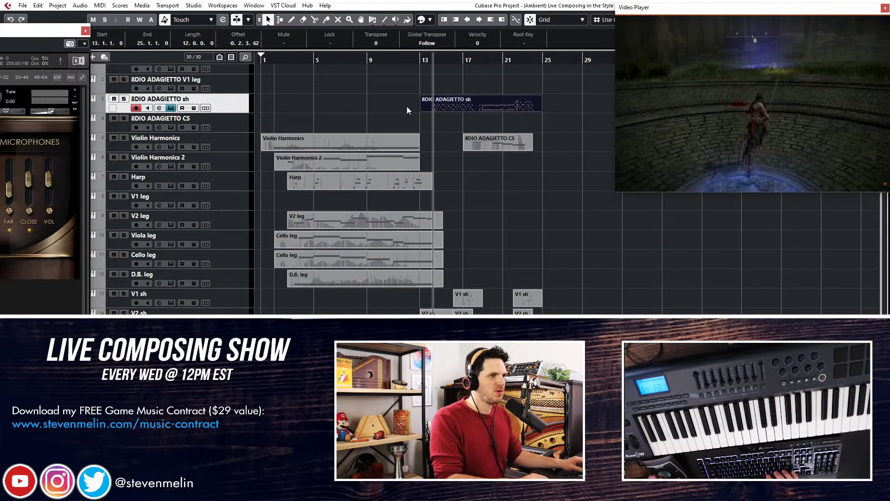
{"action": "double_click", "coordinate": [441, 107]}
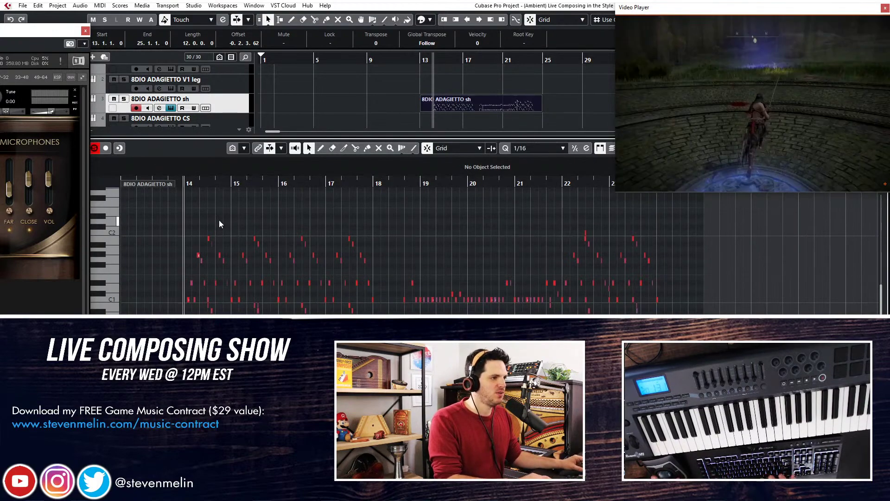
{"action": "key", "text": "space"}
{"action": "key", "text": "h"}
{"action": "key", "text": "h"}
{"action": "key", "text": "h"}
{"action": "key", "text": "f"}
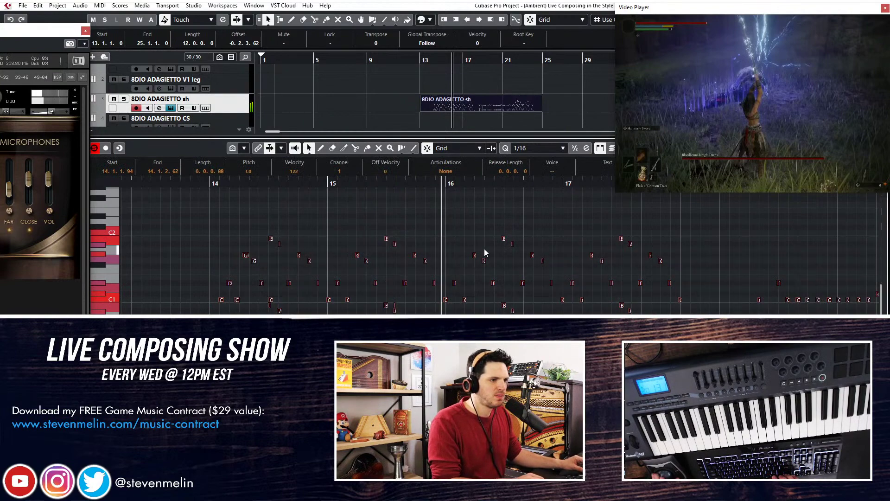
{"action": "left_click", "coordinate": [506, 149]}
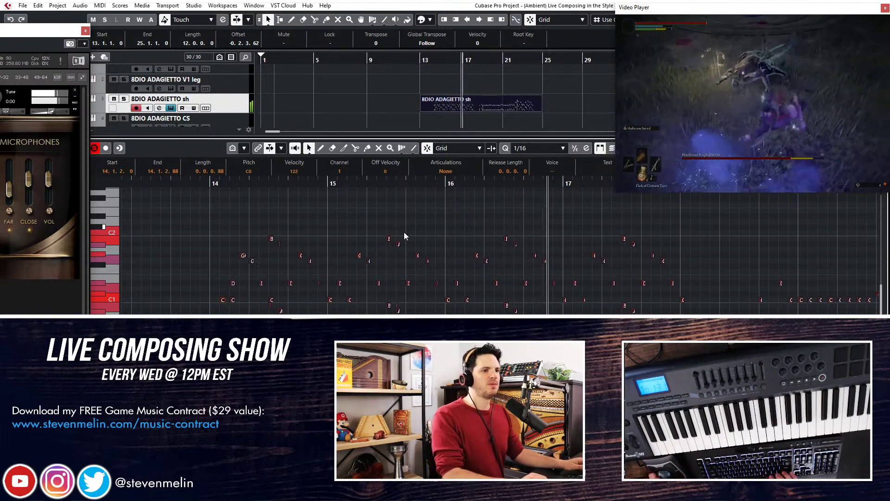
{"action": "scroll", "coordinate": [403, 253], "scroll_direction": "right", "scroll_amount": 1}
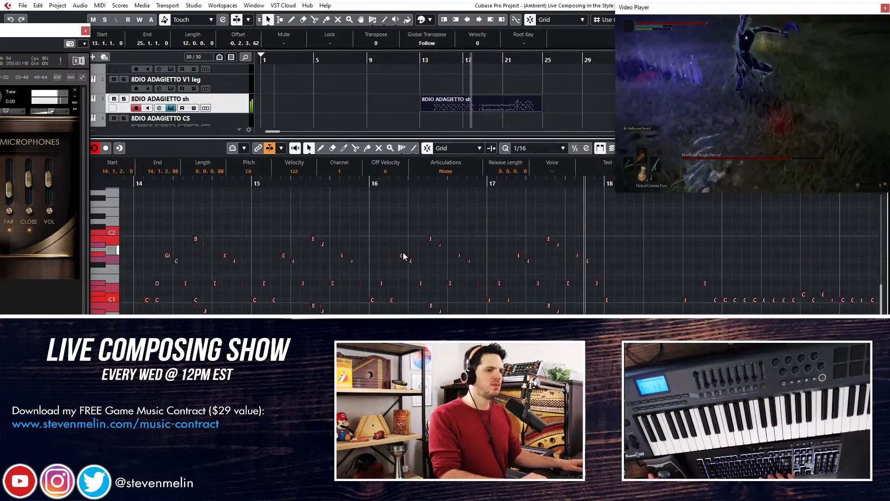
{"action": "key", "text": "Return"}
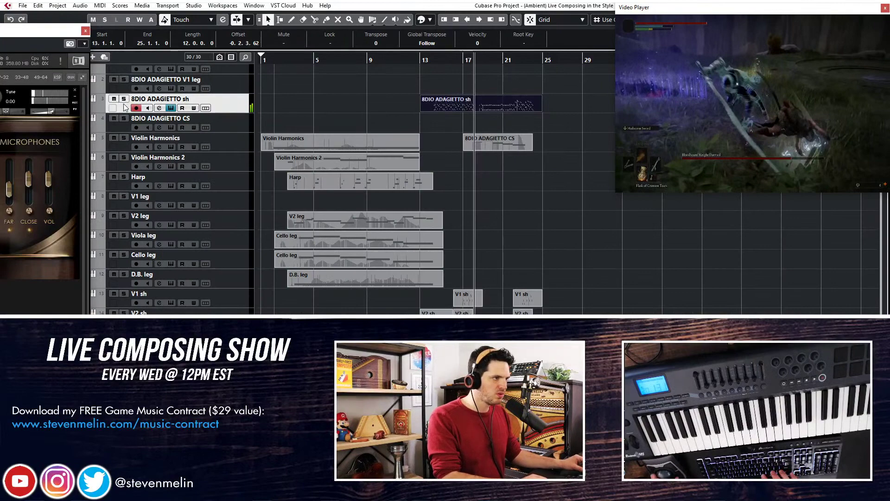
Solo the V1 sh and V2 sh tracks and replay the combat section from about bar 16.
{"action": "left_click", "coordinate": [124, 294]}
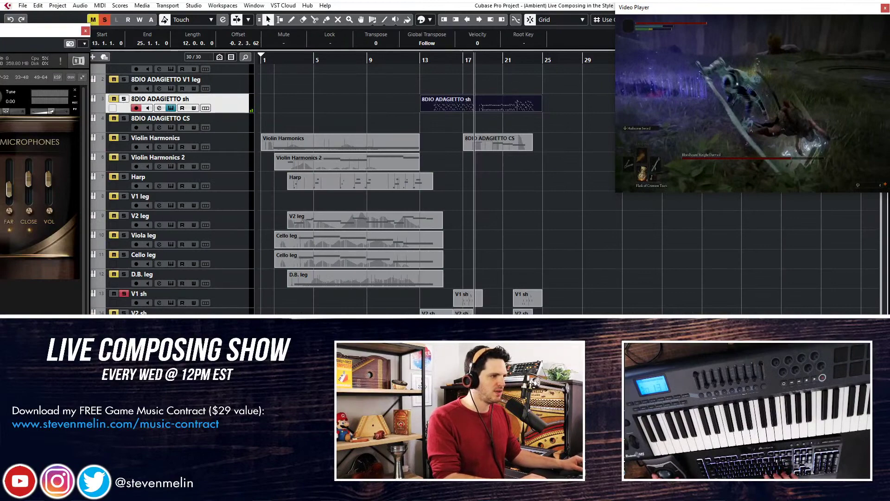
{"action": "left_click", "coordinate": [124, 312]}
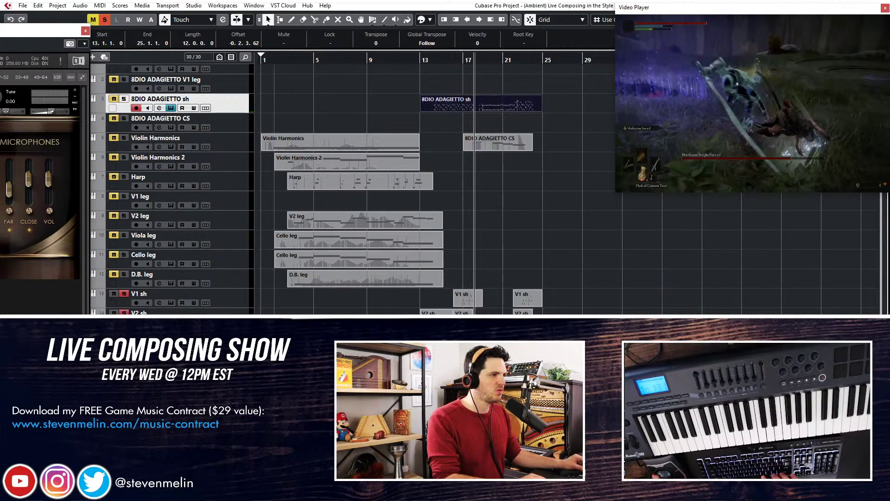
{"action": "key", "text": "KP_Subtract"}
{"action": "key", "text": "KP_Subtract"}
{"action": "key", "text": "KP_Subtract"}
{"action": "key", "text": "KP_Subtract"}
{"action": "key", "text": "KP_Subtract"}
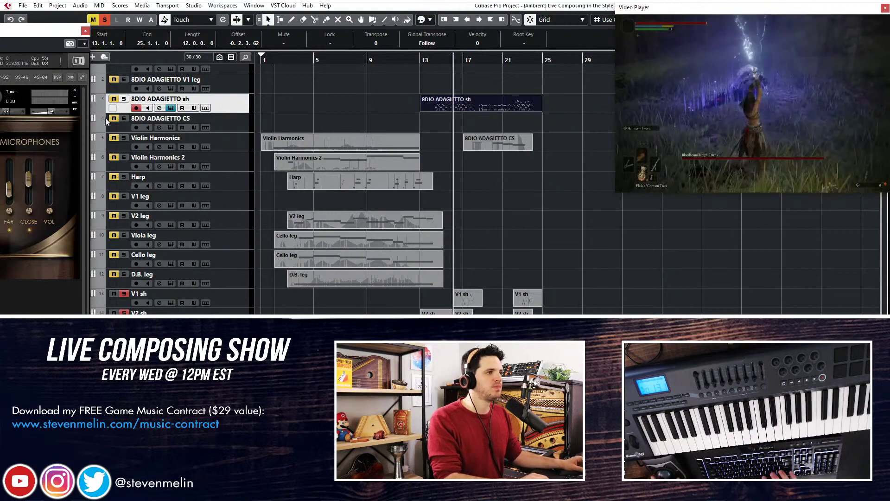
Switch the solo of the 8DIO ADAGIETTO sh track on and off while replaying to compare it with the short violins.
{"action": "left_click", "coordinate": [124, 98]}
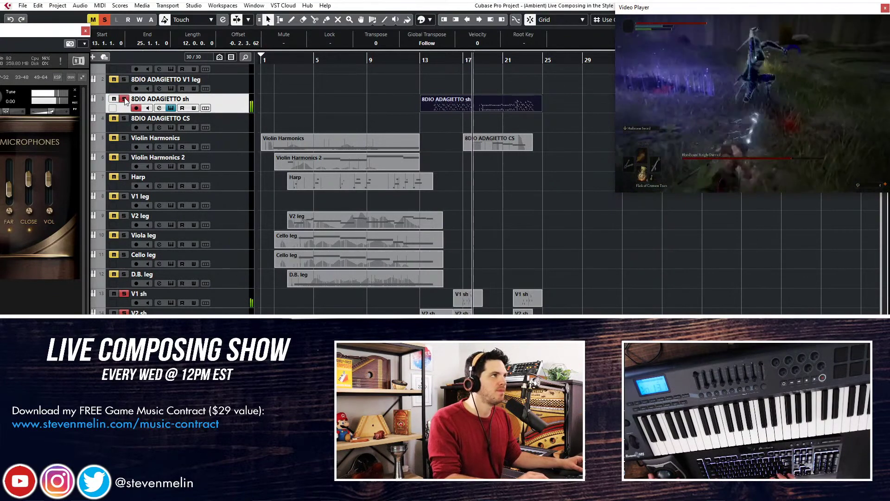
{"action": "key", "text": "KP_Subtract"}
{"action": "key", "text": "KP_Subtract"}
{"action": "key", "text": "KP_Subtract"}
{"action": "key", "text": "KP_Subtract"}
{"action": "key", "text": "KP_Subtract"}
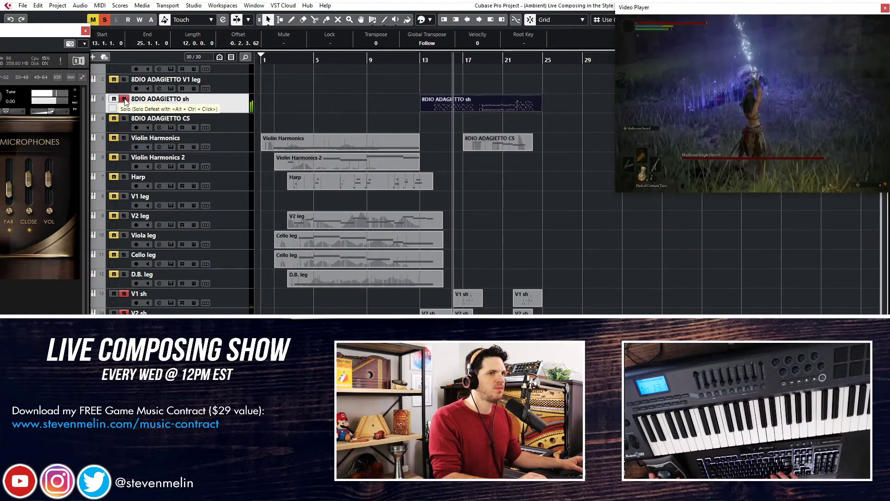
{"action": "left_click", "coordinate": [124, 100]}
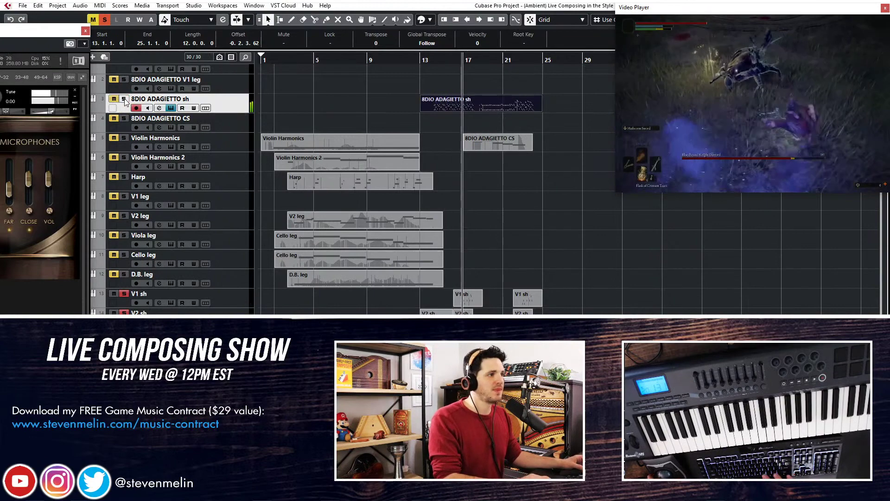
Replay from about bar 14 and move the first C note of the 8DIO ADAGIETTO sh part to the start of bar 14.
{"action": "key", "text": "space"}
{"action": "key", "text": "KP_Subtract"}
{"action": "key", "text": "KP_Subtract"}
{"action": "key", "text": "KP_Subtract"}
{"action": "key", "text": "KP_Subtract"}
{"action": "key", "text": "KP_Add"}
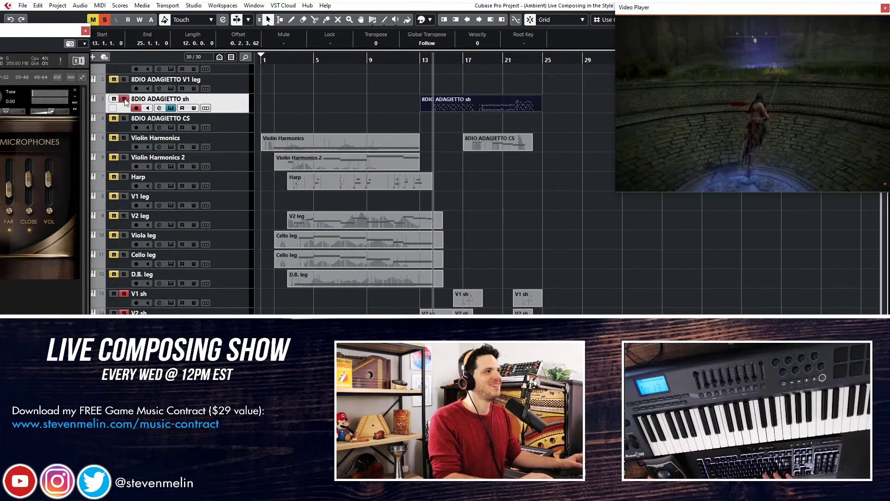
{"action": "double_click", "coordinate": [448, 99]}
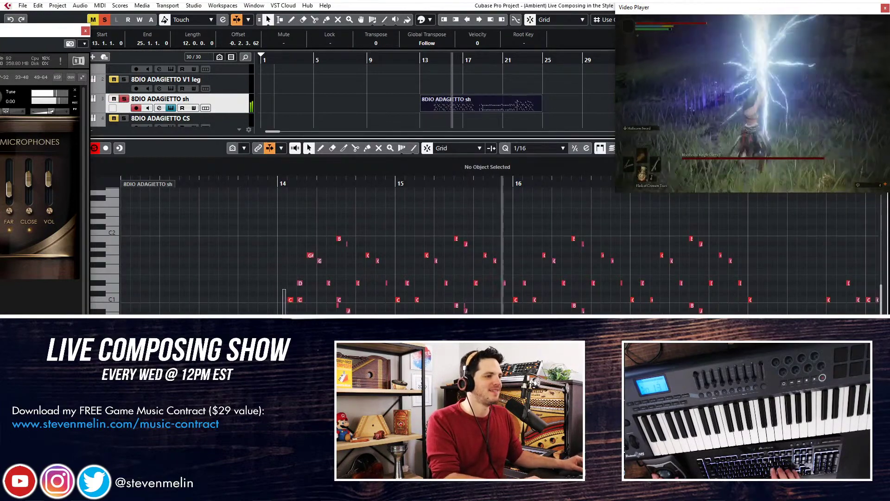
{"action": "left_click_drag", "start_coordinate": [286, 313], "coordinate": [293, 313]}
{"action": "key", "text": "ctrl+Left"}
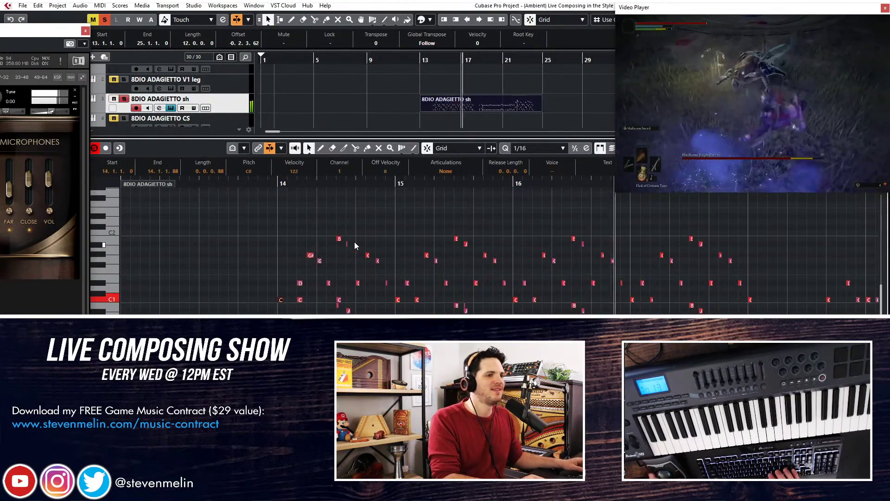
{"action": "key", "text": "g"}
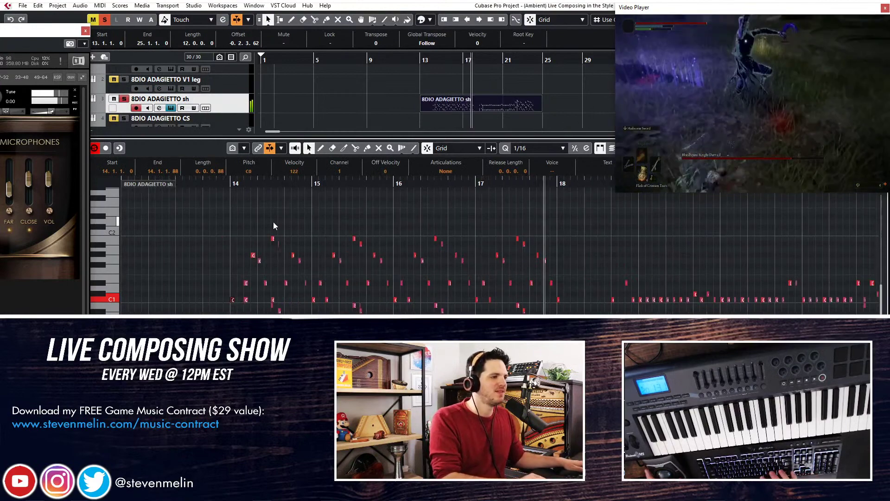
Close the note editor and delete the recorded part from the 8DIO ADAGIETTO sh track.
{"action": "left_click", "coordinate": [452, 115]}
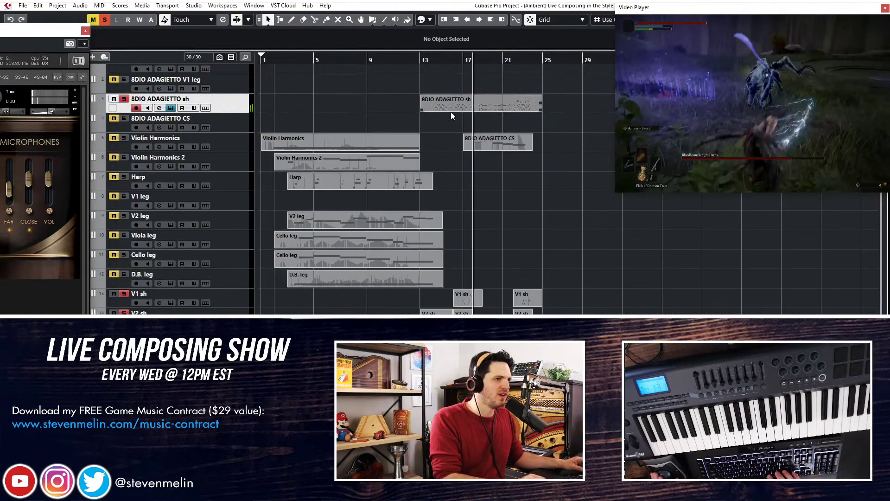
{"action": "left_click", "coordinate": [476, 101]}
{"action": "key", "text": "Delete"}
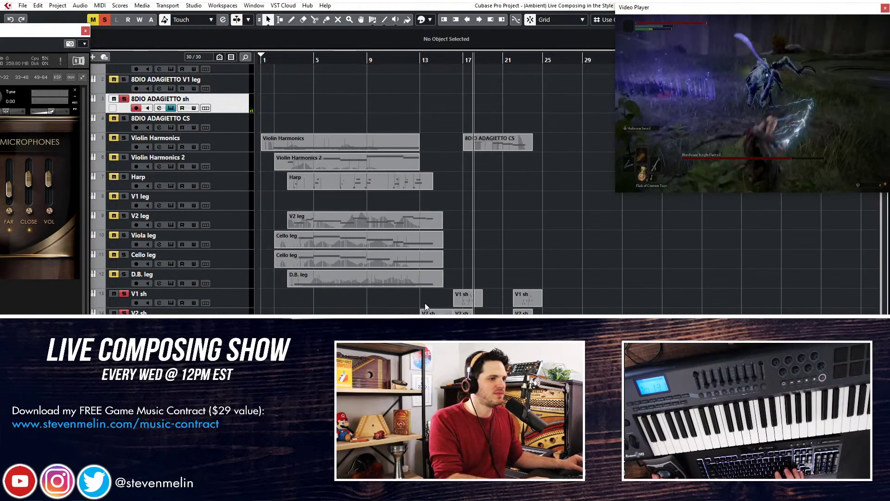
Duplicate the short string parts on V1 sh through D.B. sh from bars 13–18 and align the copies to start at bar 29.
{"action": "left_click_drag", "start_coordinate": [462, 314], "coordinate": [521, 192]}
{"action": "key", "text": "Delete"}
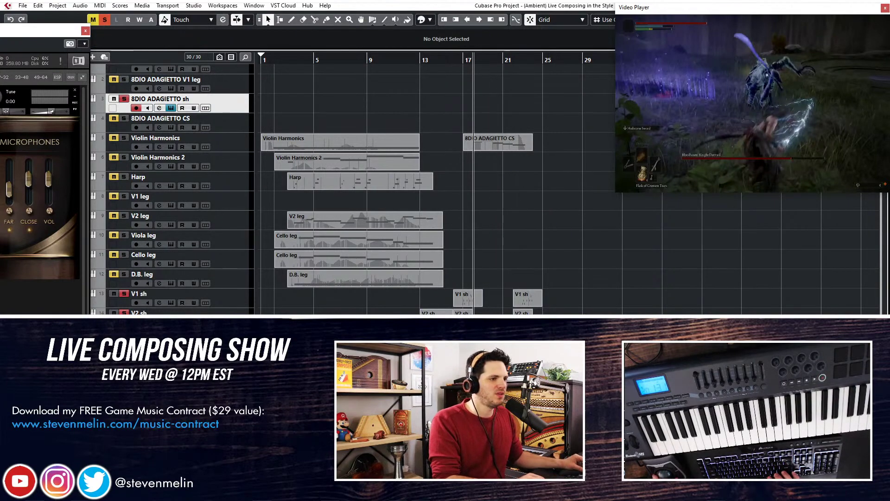
{"action": "left_click_drag", "start_coordinate": [492, 302], "coordinate": [488, 293]}
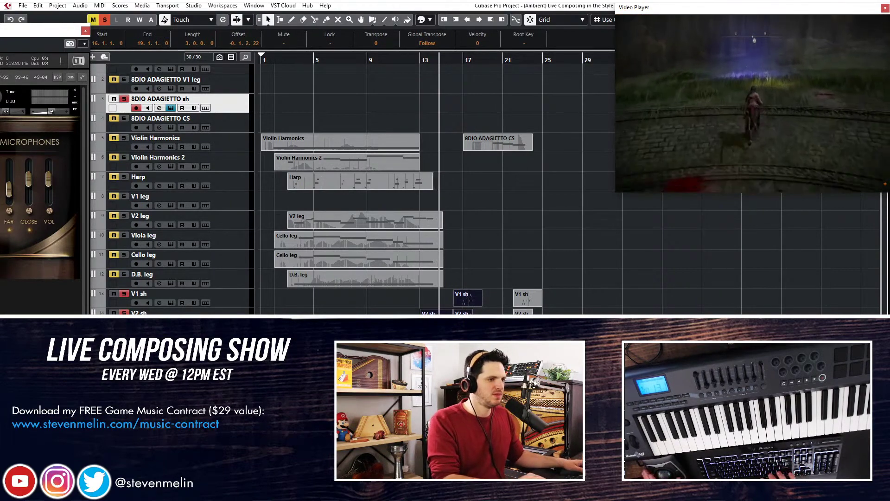
{"action": "left_click_drag", "start_coordinate": [457, 310], "coordinate": [606, 309]}
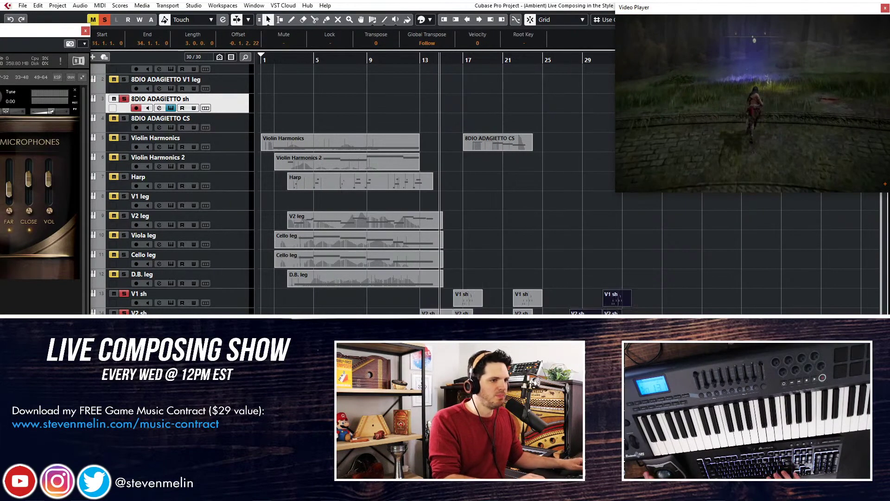
{"action": "left_click", "coordinate": [586, 288]}
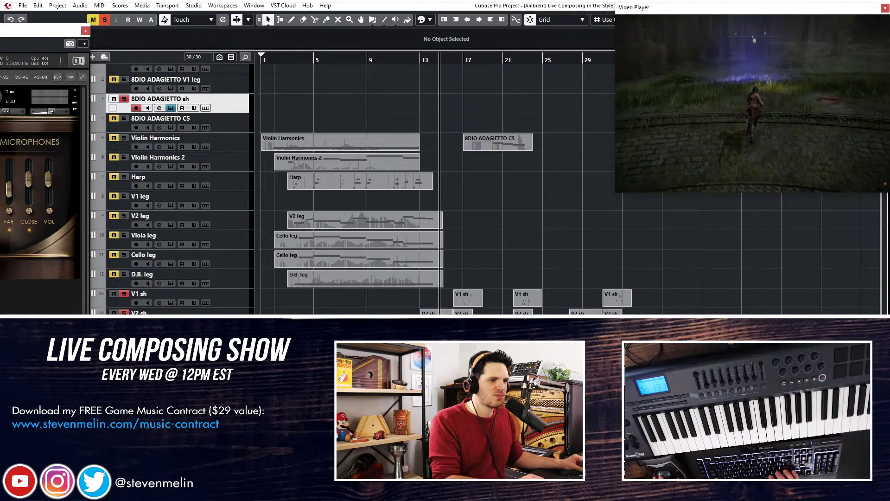
{"action": "left_click_drag", "start_coordinate": [675, 277], "coordinate": [569, 310]}
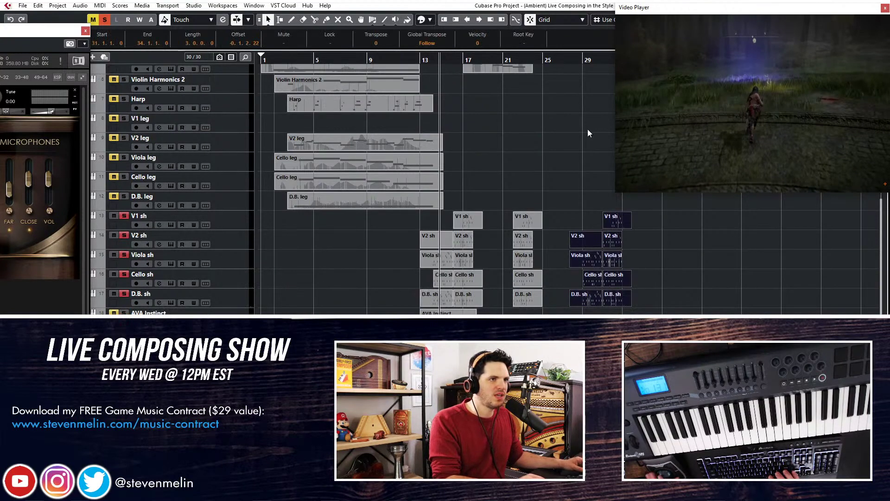
{"action": "left_click_drag", "start_coordinate": [583, 234], "coordinate": [597, 236]}
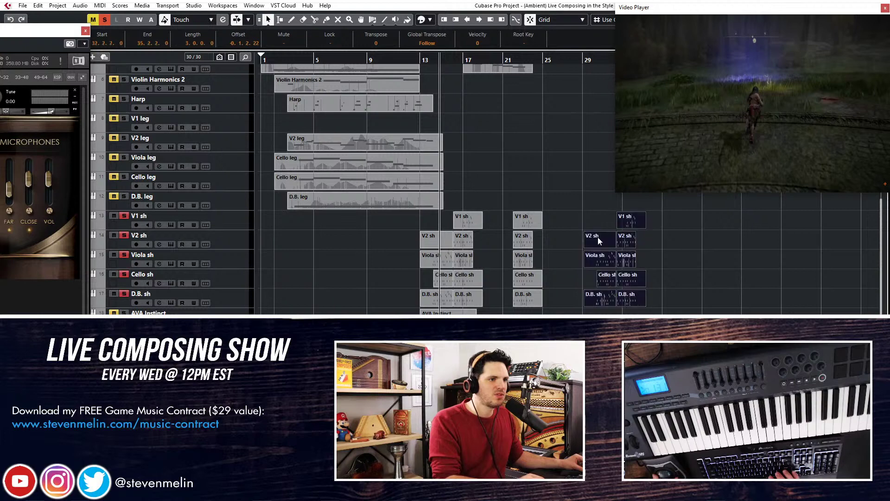
Stack the copied short string parts on one track and transfer them to the 8DIO ADAGIETTO sh track at bar 13.
{"action": "left_click", "coordinate": [657, 300]}
{"action": "left_click_drag", "start_coordinate": [585, 294], "coordinate": [595, 218]}
{"action": "scroll", "coordinate": [578, 199], "scroll_direction": "up", "scroll_amount": 6}
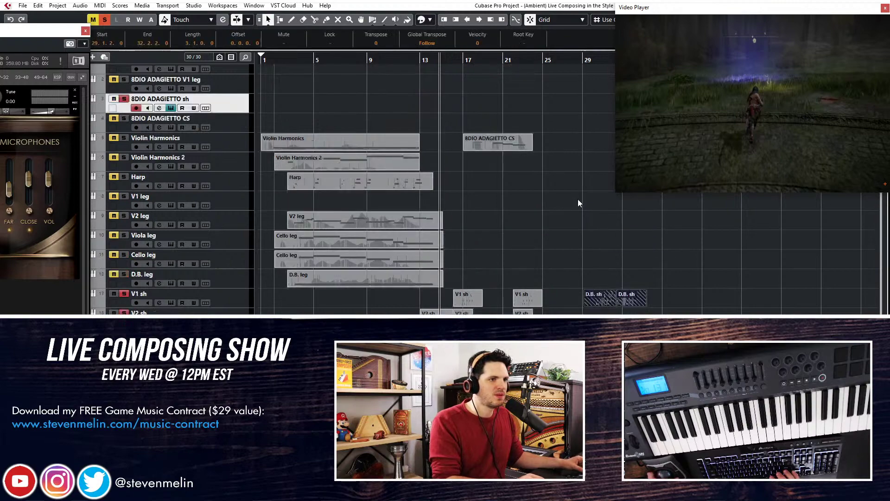
{"action": "left_click", "coordinate": [577, 199]}
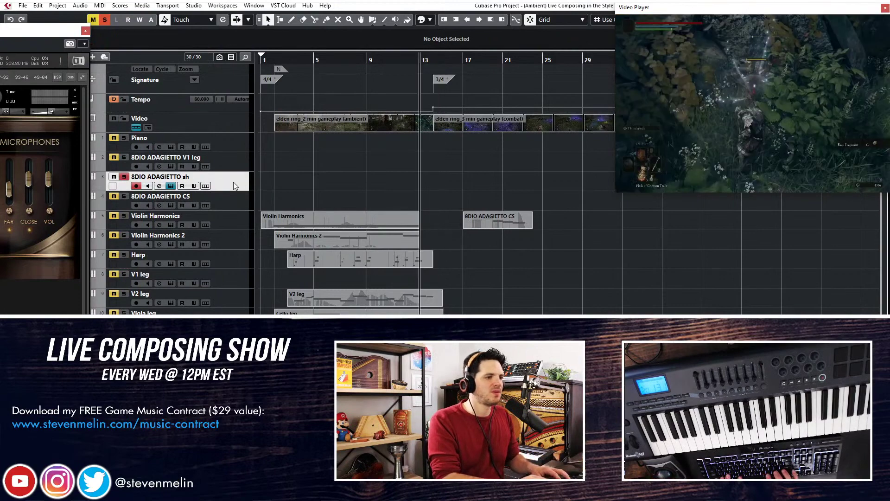
{"action": "key", "text": "ctrl+v"}
{"action": "key", "text": "h"}
{"action": "key", "text": "h"}
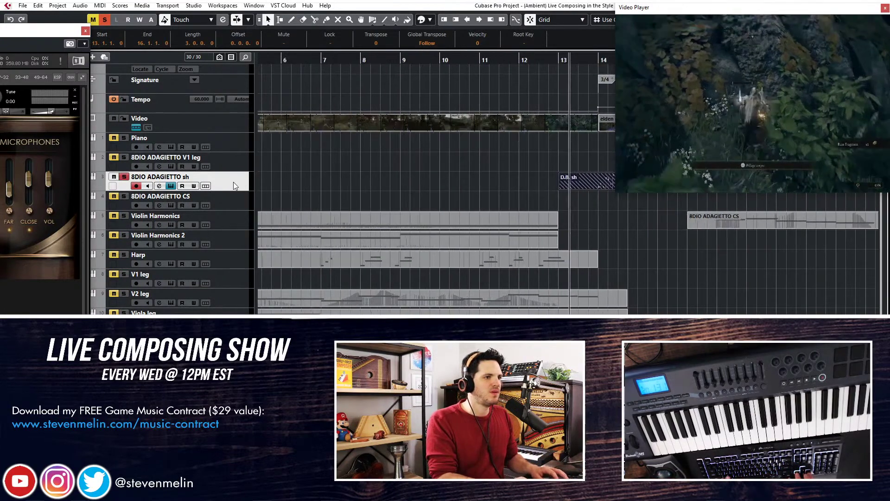
Select the V1 sh through D.B. sh tracks and turn off their solo.
{"action": "scroll", "coordinate": [241, 230], "scroll_direction": "down", "scroll_amount": 5}
{"action": "left_click", "coordinate": [166, 218]}
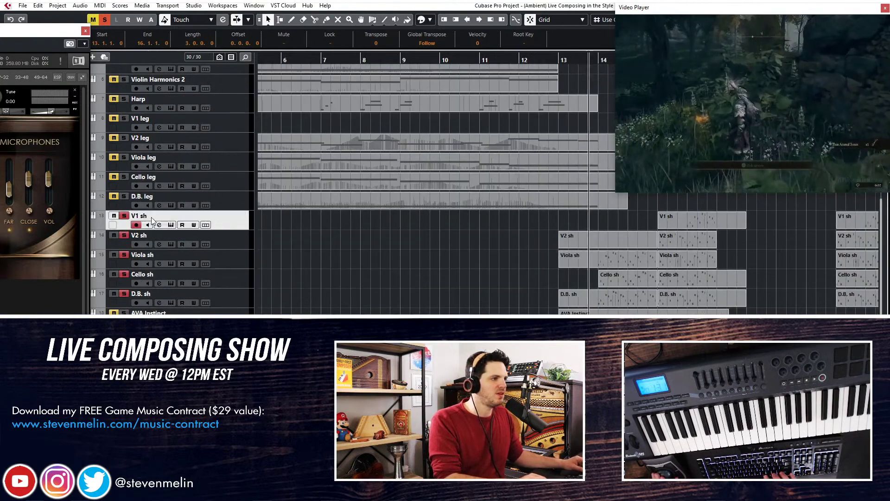
{"action": "left_click", "coordinate": [150, 293], "text": "shift"}
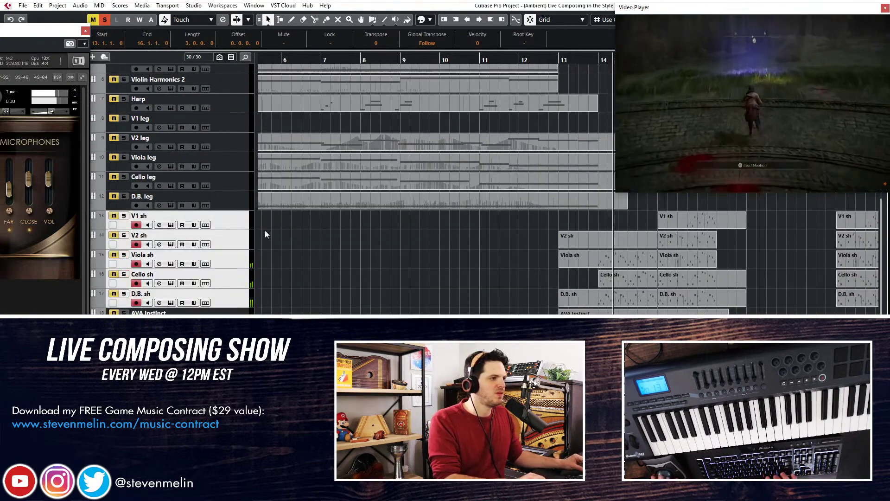
Open the stacked parts on 8DIO ADAGIETTO sh in the note editor and replay the combat section while checking their notes.
{"action": "scroll", "coordinate": [349, 249], "scroll_direction": "up", "scroll_amount": 7}
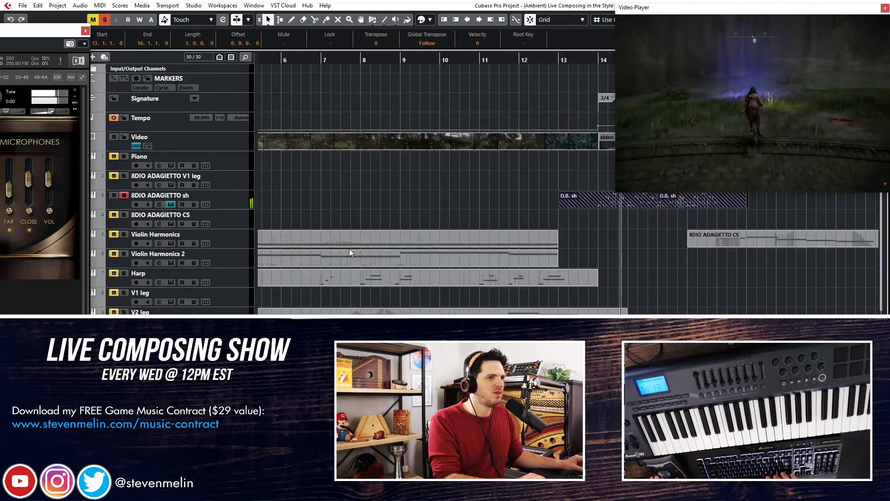
{"action": "left_click", "coordinate": [583, 187]}
{"action": "double_click", "coordinate": [605, 199]}
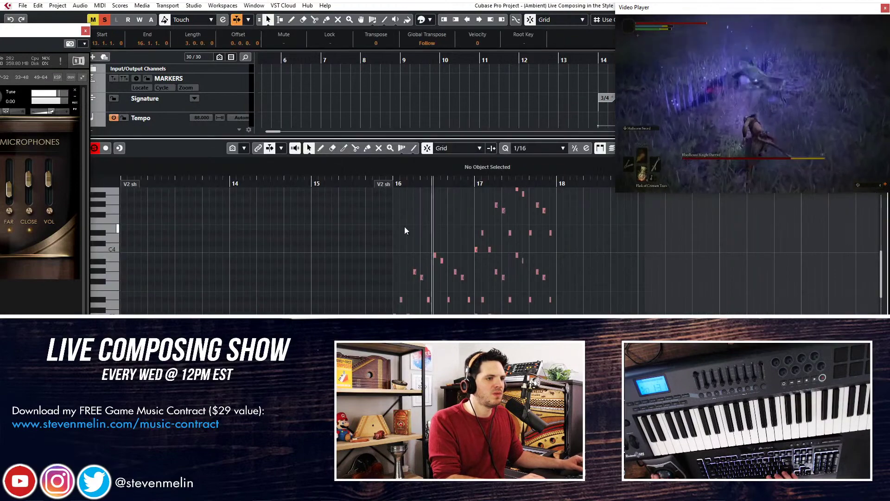
{"action": "scroll", "coordinate": [328, 217], "scroll_direction": "down", "scroll_amount": 6}
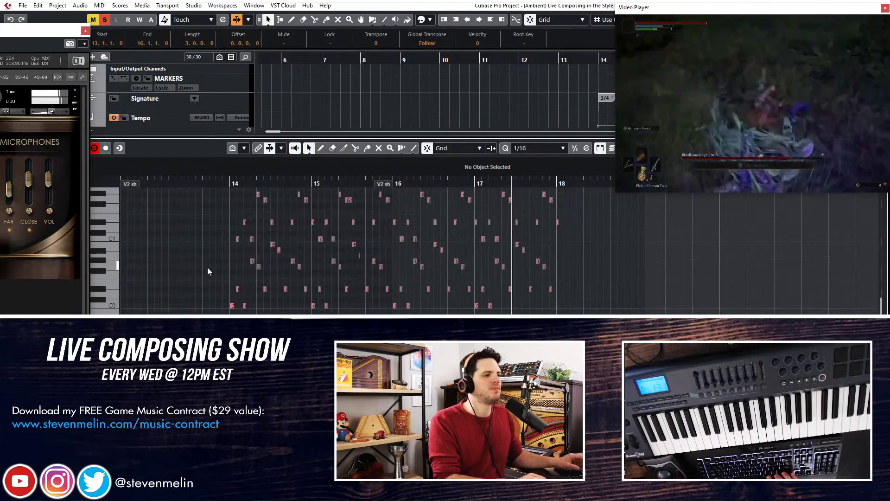
{"action": "key", "text": "ctrl+a"}
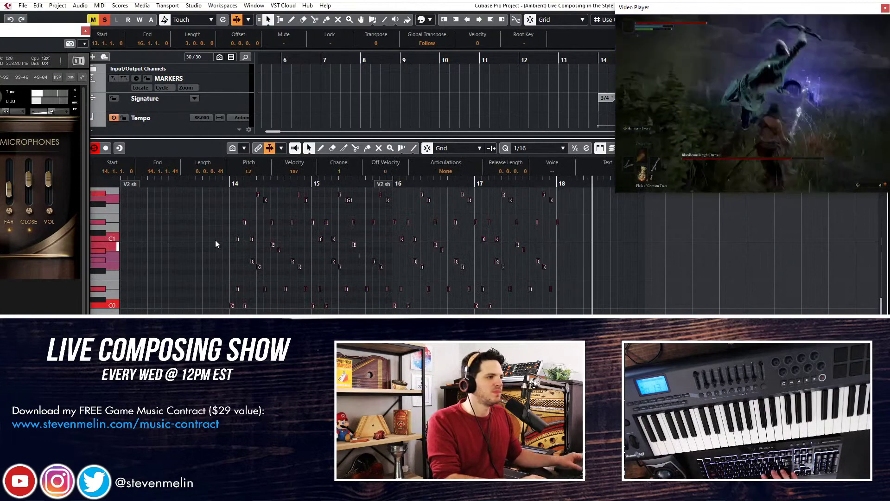
{"action": "key", "text": "space"}
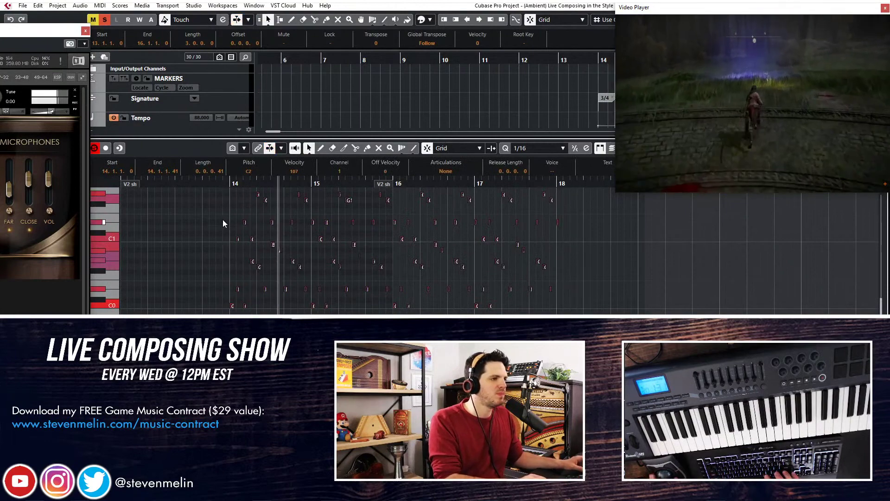
{"action": "left_click", "coordinate": [226, 225]}
{"action": "scroll", "coordinate": [226, 225], "scroll_direction": "up", "scroll_amount": 1}
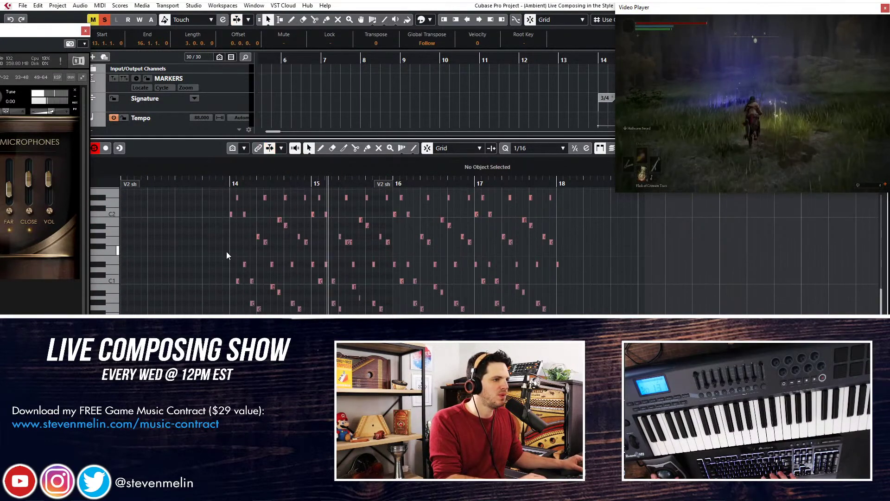
Nudge the notes in the C1 to B1 octave one sixteenth earlier, then replay from bar 14 and close the note editor.
{"action": "left_click_drag", "start_coordinate": [234, 221], "coordinate": [312, 234]}
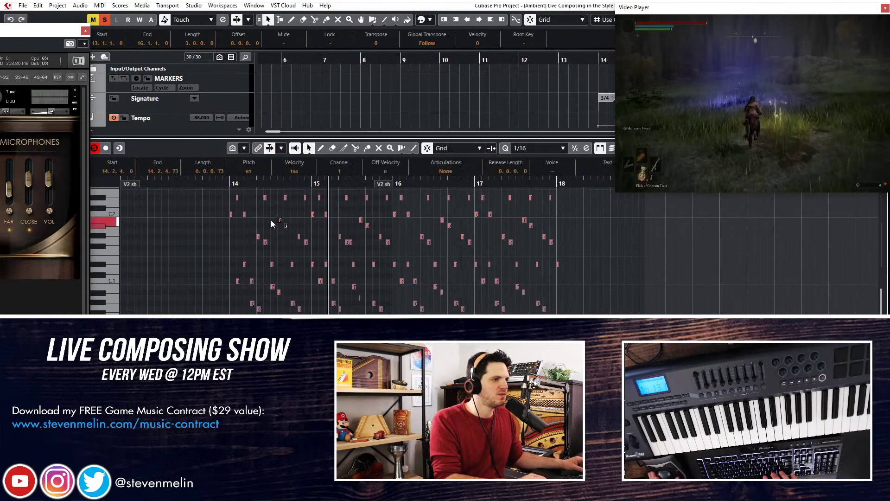
{"action": "left_click_drag", "start_coordinate": [232, 222], "coordinate": [600, 284]}
{"action": "key", "text": "ctrl+Left"}
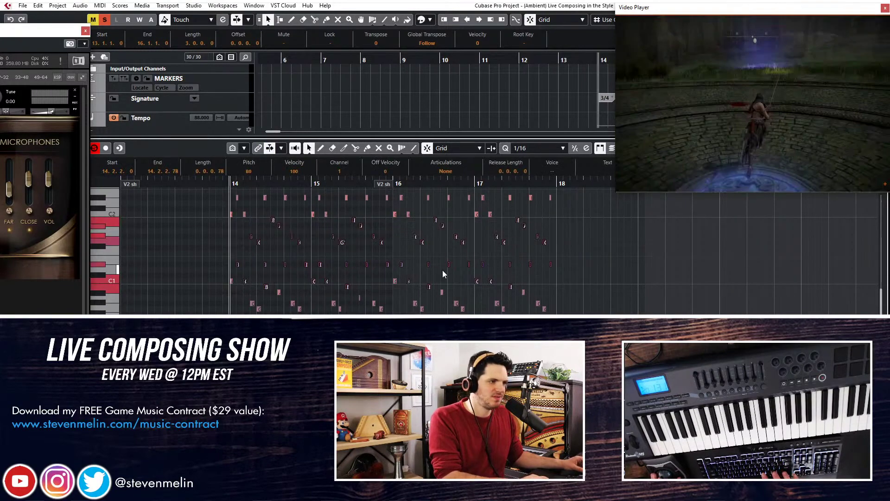
{"action": "key", "text": "space"}
{"action": "scroll", "coordinate": [328, 247], "scroll_direction": "up", "scroll_amount": 3}
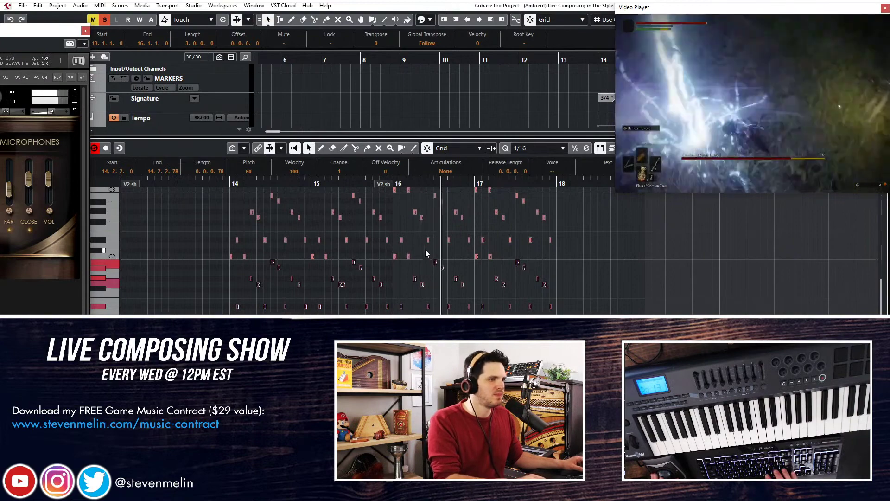
{"action": "scroll", "coordinate": [428, 248], "scroll_direction": "down", "scroll_amount": 2}
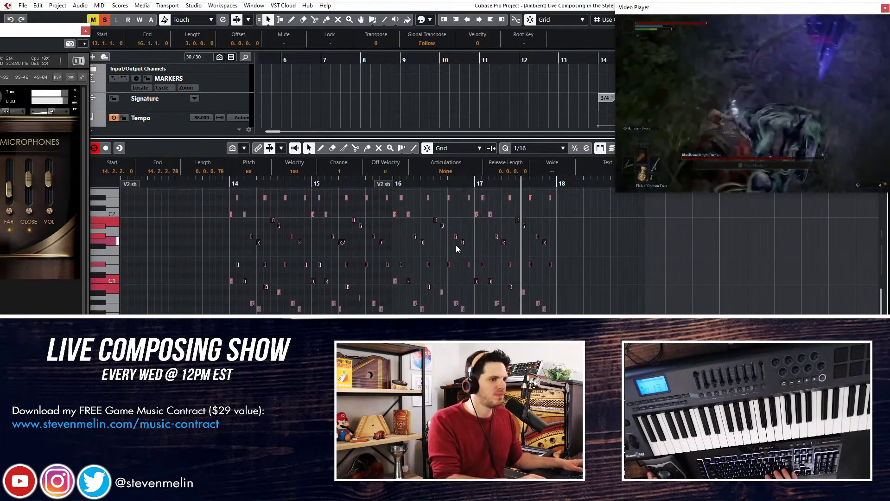
{"action": "key", "text": "ctrl+e"}
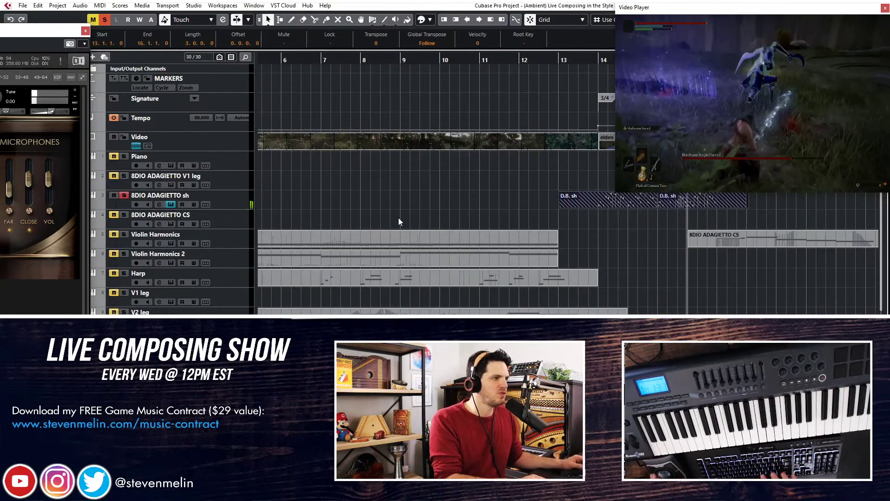
Solo V1 sh through D.B. sh in place of 8DIO ADAGIETTO sh and replay from bar 14 to compare the sound.
{"action": "scroll", "coordinate": [150, 276], "scroll_direction": "down", "scroll_amount": 5}
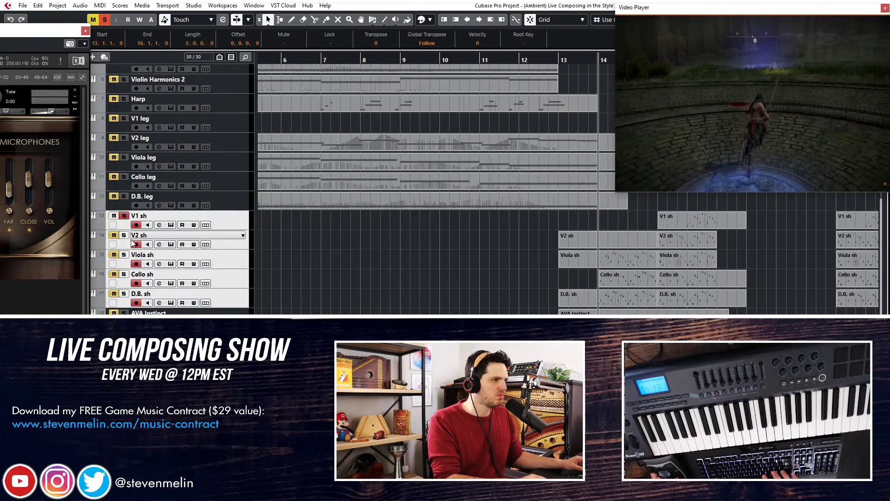
{"action": "scroll", "coordinate": [130, 298], "scroll_direction": "up", "scroll_amount": 6}
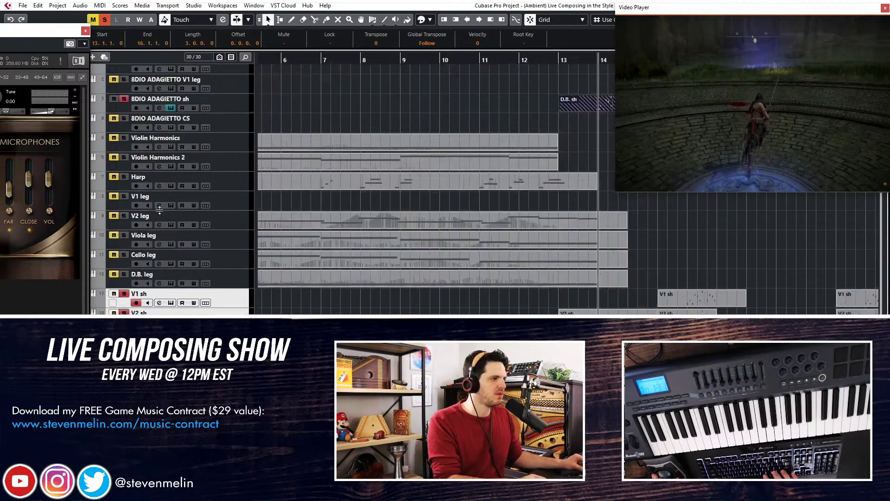
{"action": "key", "text": "KP_Add"}
{"action": "key", "text": "KP_Add"}
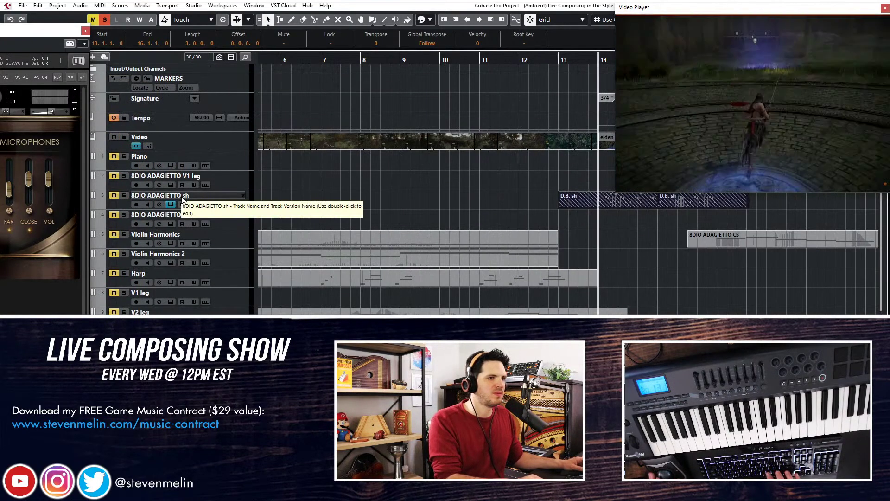
{"action": "key", "text": "space"}
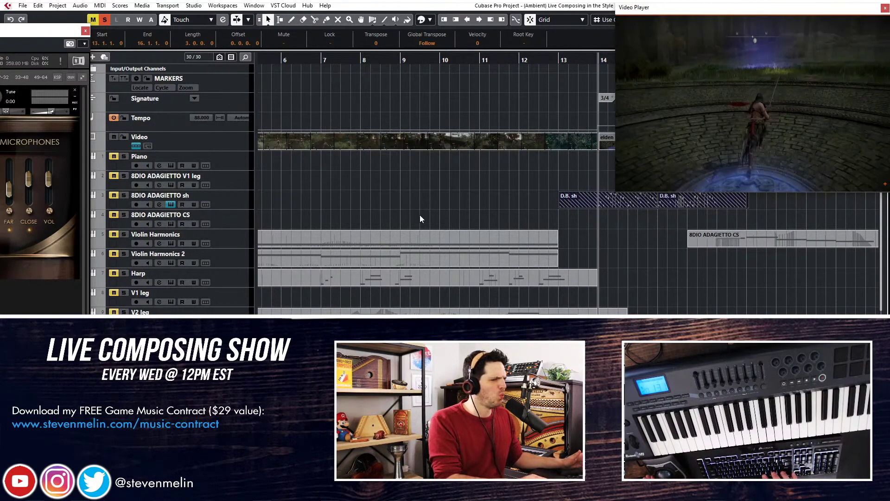
{"action": "scroll", "coordinate": [420, 219], "scroll_direction": "down", "scroll_amount": 2}
{"action": "key", "text": "f"}
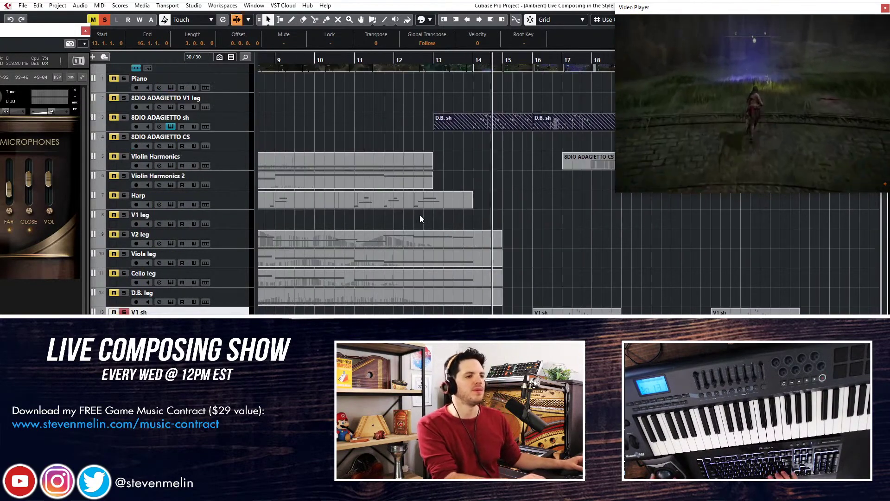
{"action": "scroll", "coordinate": [420, 219], "scroll_direction": "down", "scroll_amount": 3}
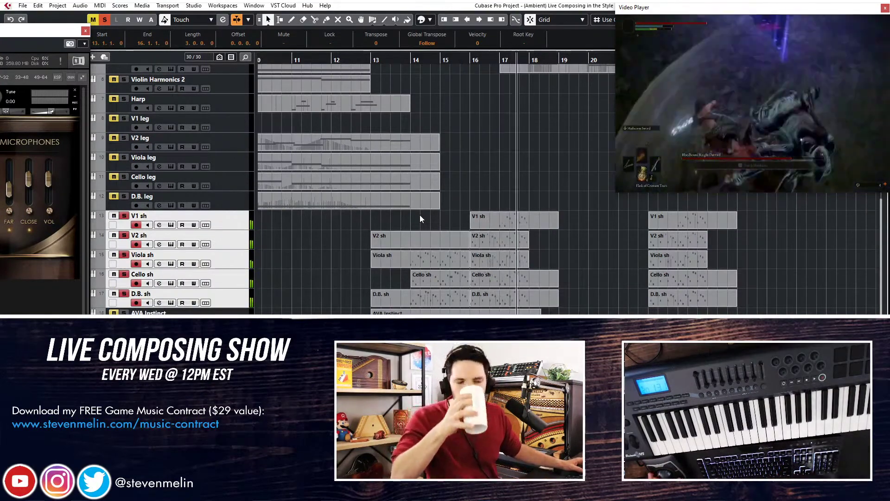
Solo only the 8DIO ADAGIETTO sh track, set its volume to -7.94 and replay from bar 14.
{"action": "scroll", "coordinate": [432, 181], "scroll_direction": "up", "scroll_amount": 5}
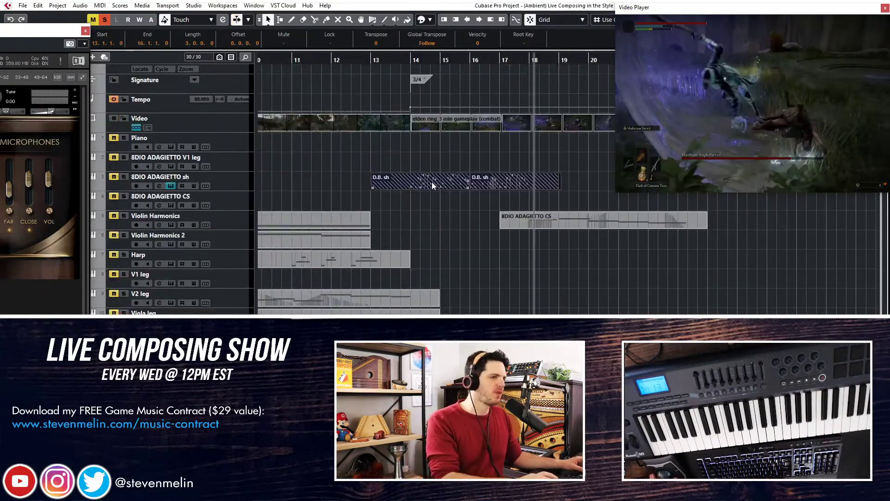
{"action": "left_click", "coordinate": [361, 147]}
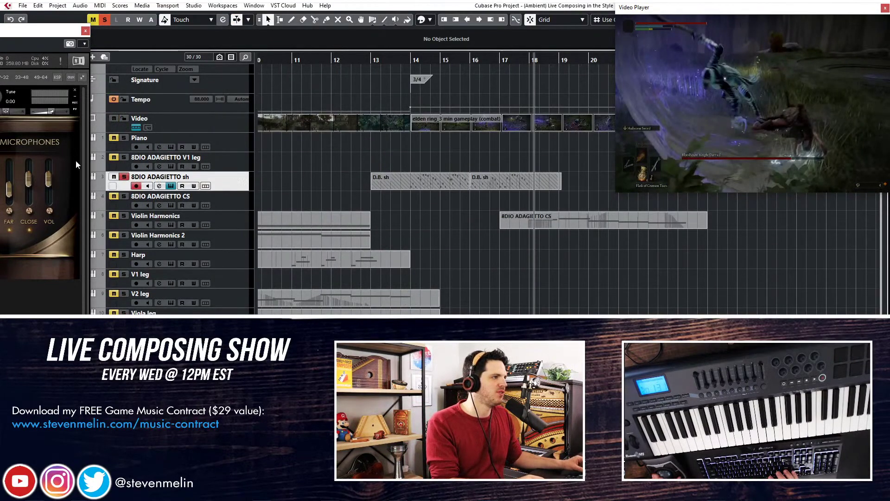
{"action": "left_click_drag", "start_coordinate": [28, 39], "coordinate": [0, 39]}
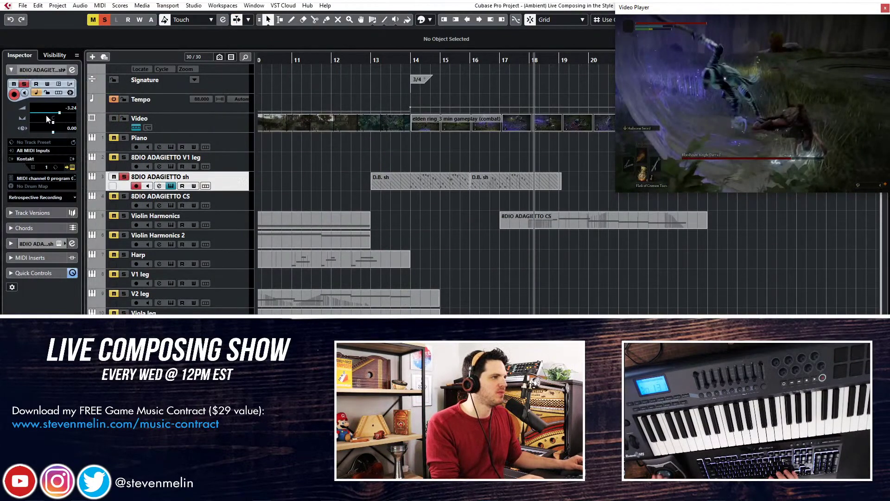
{"action": "left_click_drag", "start_coordinate": [60, 113], "coordinate": [53, 113]}
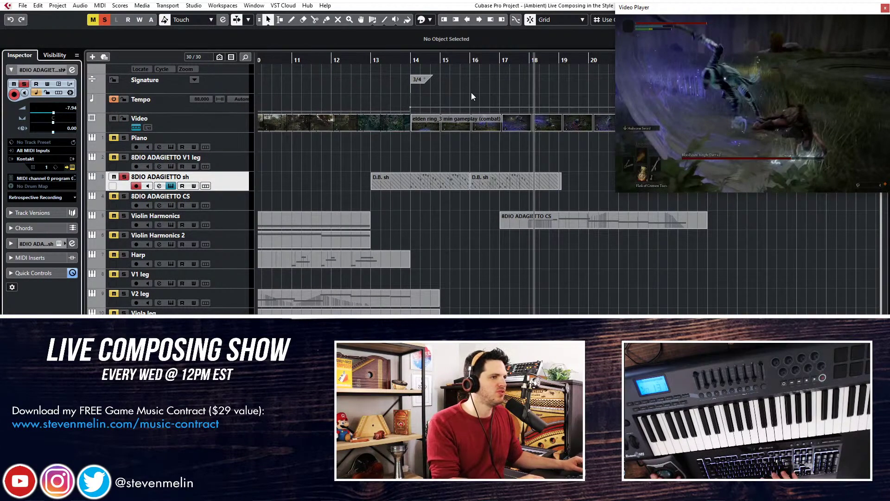
{"action": "left_click", "coordinate": [411, 61]}
{"action": "key", "text": "space"}
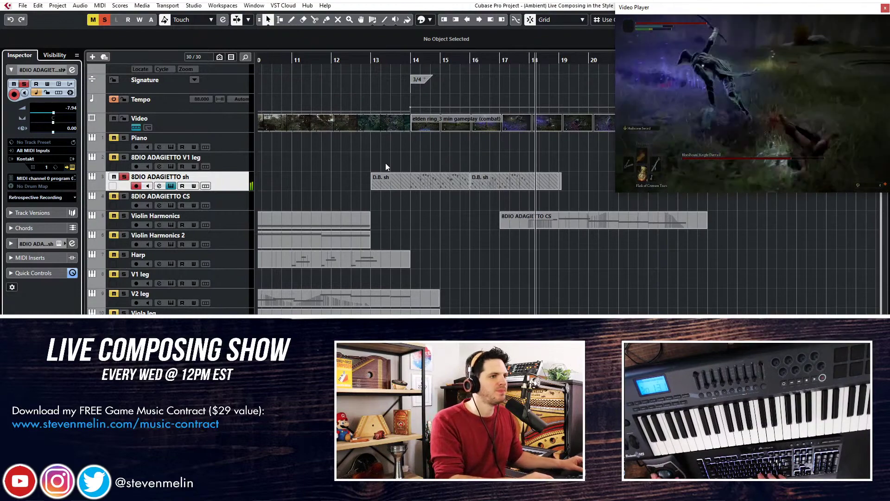
Open the stacked 8DIO ADAGIETTO sh parts in the note editor and delete the high notes from C3 upward in bars 16 and 17.
{"action": "double_click", "coordinate": [441, 178]}
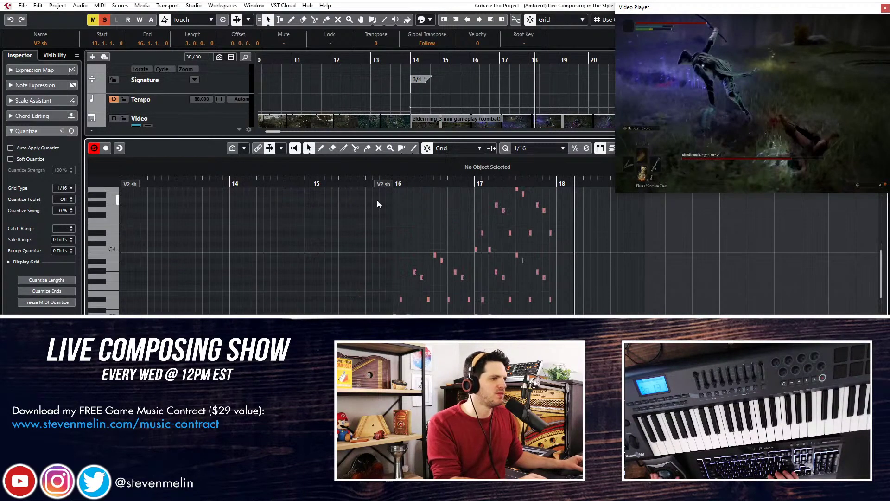
{"action": "left_click_drag", "start_coordinate": [366, 201], "coordinate": [641, 252]}
{"action": "key", "text": "Delete"}
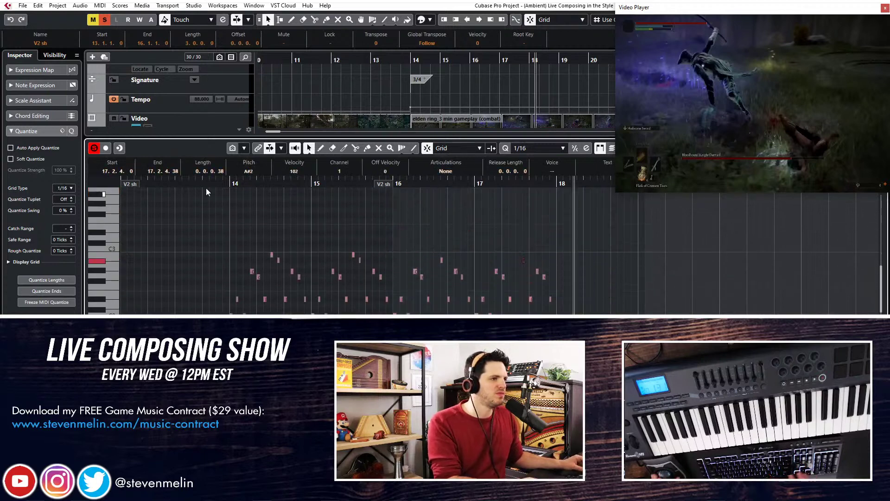
Replay the stacked short-string parts from bar 14, try to erase the C1 note at bar 14, and close the note editor.
{"action": "left_click", "coordinate": [224, 184]}
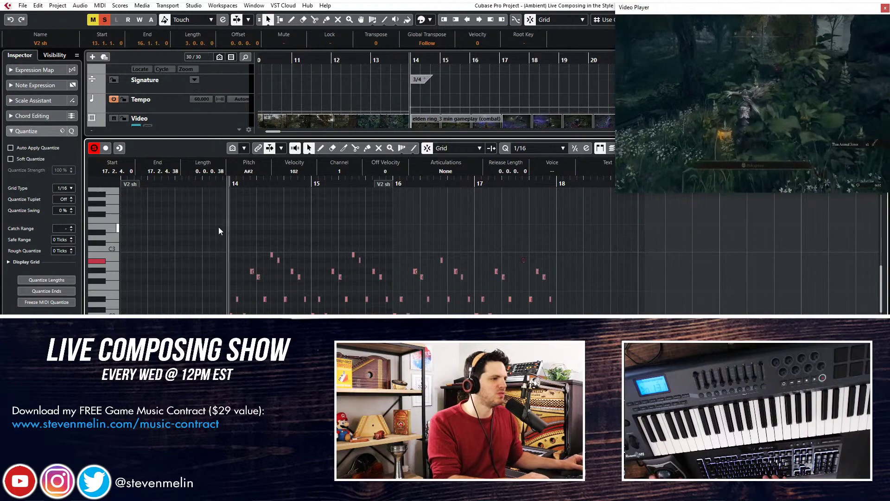
{"action": "scroll", "coordinate": [235, 256], "scroll_direction": "down", "scroll_amount": 5}
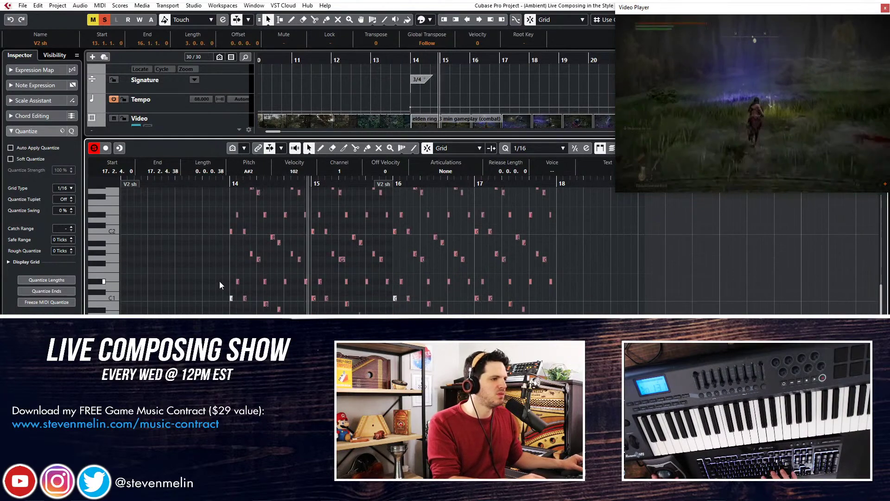
{"action": "right_click", "coordinate": [233, 300]}
{"action": "left_click", "coordinate": [304, 300]}
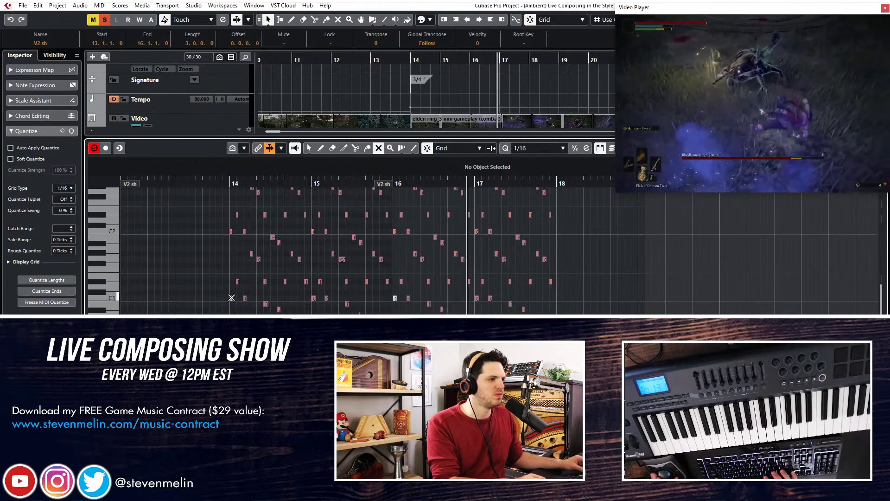
{"action": "left_click", "coordinate": [231, 298]}
{"action": "left_click", "coordinate": [390, 300]}
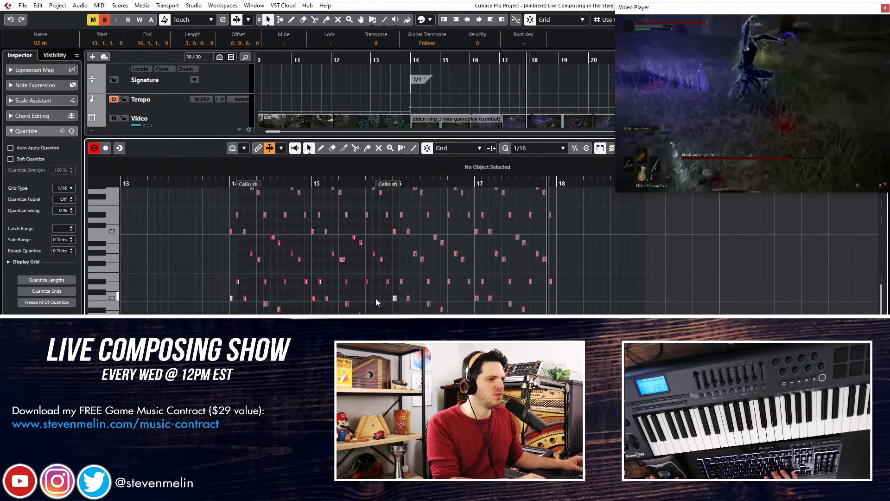
{"action": "key", "text": "Return"}
Replay from bar 15 with the V1 sh through D.B. sh tracks soloed alongside 8DIO ADAGIETTO sh.
{"action": "key", "text": "KP_Subtract"}
{"action": "key", "text": "KP_Subtract"}
{"action": "key", "text": "KP_Subtract"}
{"action": "key", "text": "KP_Subtract"}
{"action": "key", "text": "KP_Subtract"}
{"action": "key", "text": "KP_Subtract"}
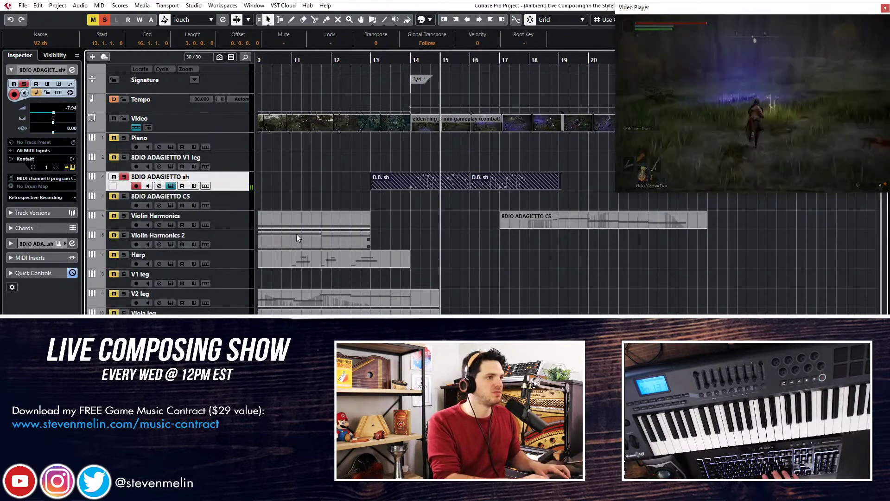
{"action": "key", "text": "KP_Add"}
{"action": "scroll", "coordinate": [407, 200], "scroll_direction": "down", "scroll_amount": 8}
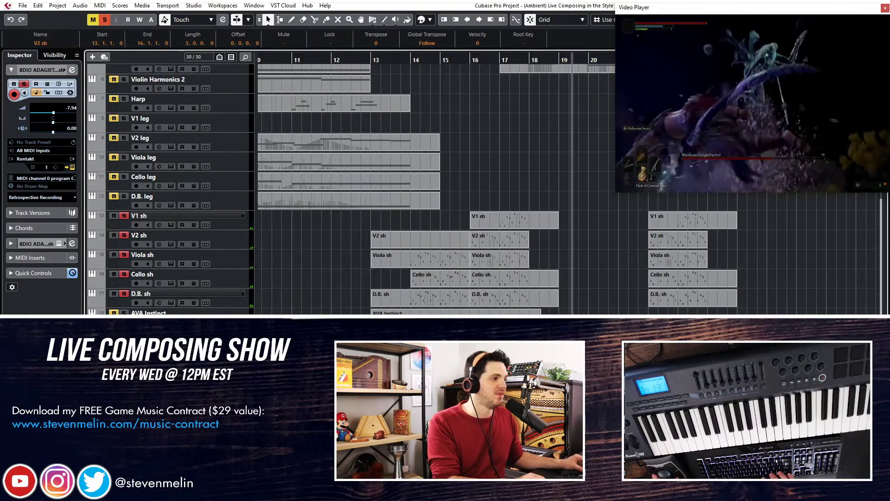
Turn off all solos and replay the full arrangement from bar 15.
{"action": "key", "text": "s"}
{"action": "key", "text": "KP_Subtract"}
{"action": "key", "text": "KP_Subtract"}
{"action": "key", "text": "KP_Subtract"}
{"action": "key", "text": "KP_Subtract"}
{"action": "key", "text": "KP_Subtract"}
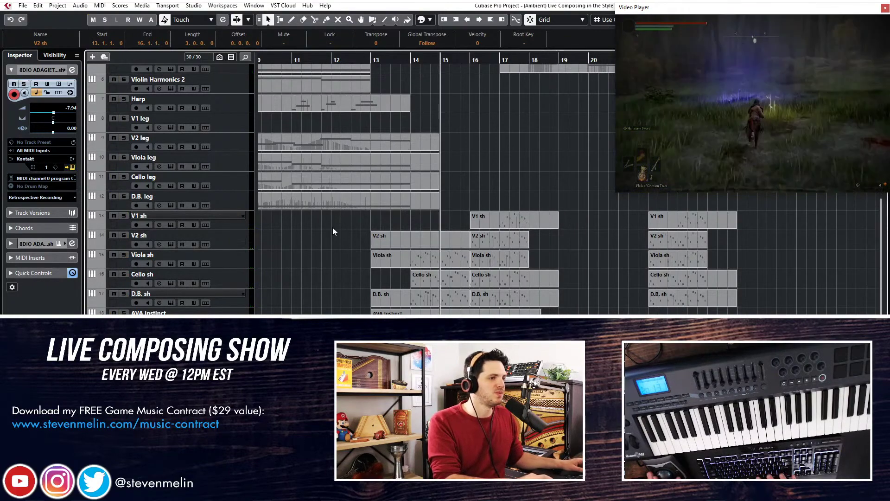
{"action": "scroll", "coordinate": [332, 228], "scroll_direction": "up", "scroll_amount": 3}
{"action": "scroll", "coordinate": [332, 227], "scroll_direction": "down", "scroll_amount": 8}
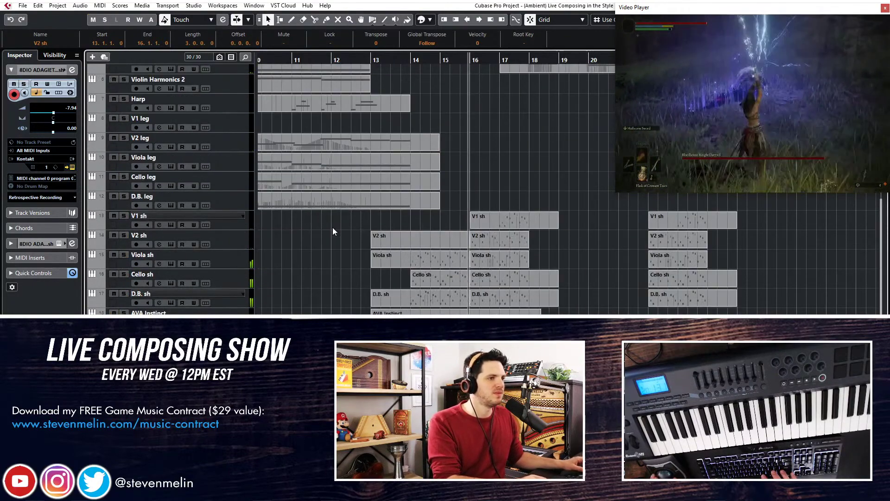
{"action": "scroll", "coordinate": [333, 227], "scroll_direction": "up", "scroll_amount": 8}
{"action": "scroll", "coordinate": [332, 227], "scroll_direction": "down", "scroll_amount": 6}
{"action": "scroll", "coordinate": [333, 227], "scroll_direction": "up", "scroll_amount": 3}
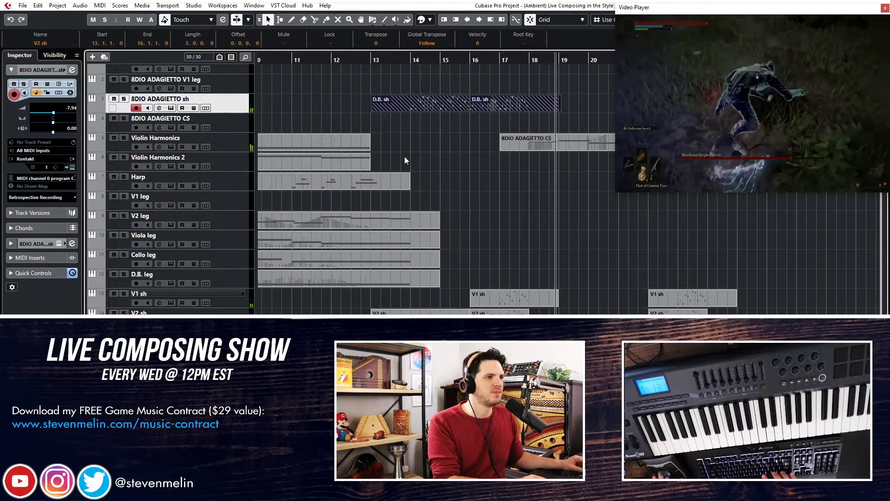
Record descending runs on the Harp track, starting the take at bar 16.
{"action": "left_click", "coordinate": [246, 188]}
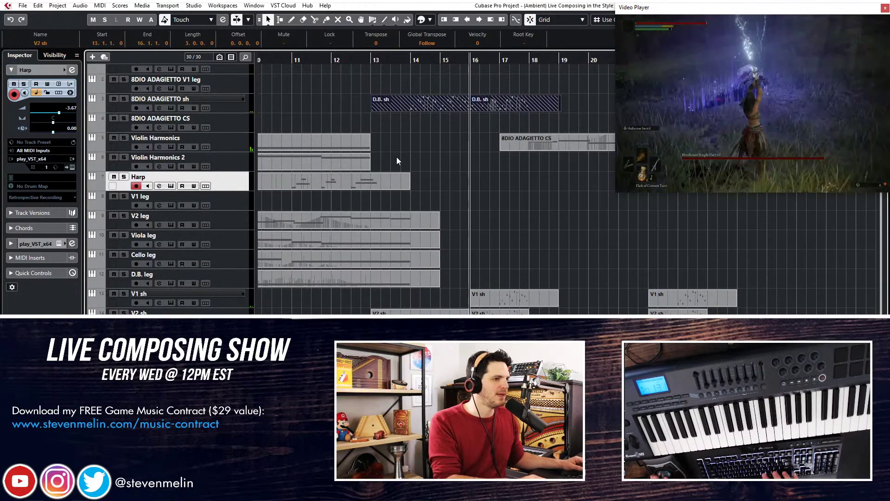
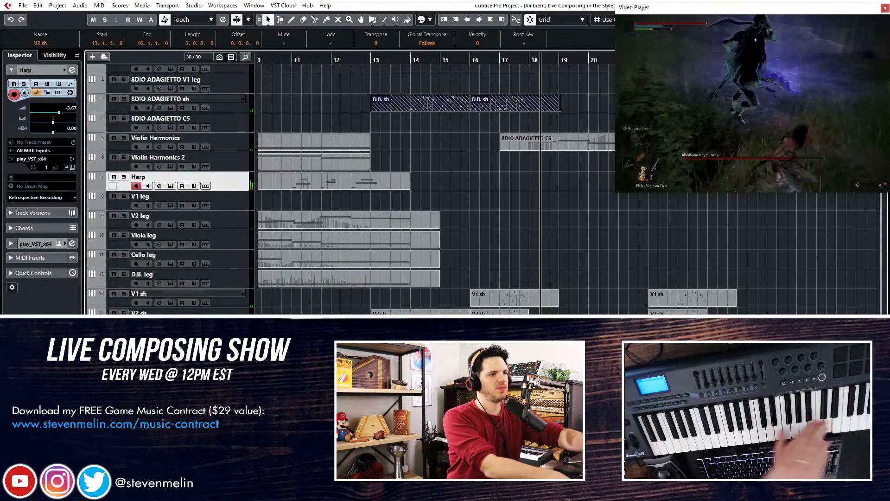
{"action": "key", "text": "KP_Subtract"}
{"action": "key", "text": "KP_Subtract"}
{"action": "key", "text": "KP_Subtract"}
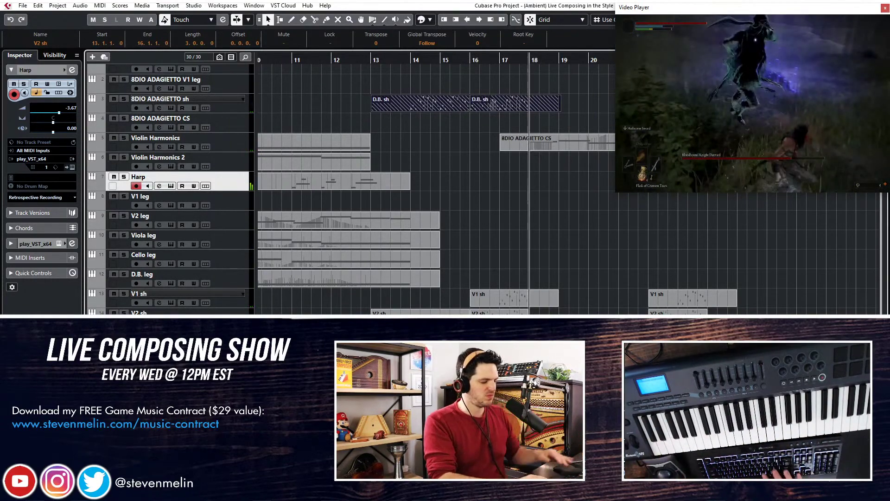
{"action": "key", "text": "space"}
{"action": "key", "text": "KP_Multiply"}
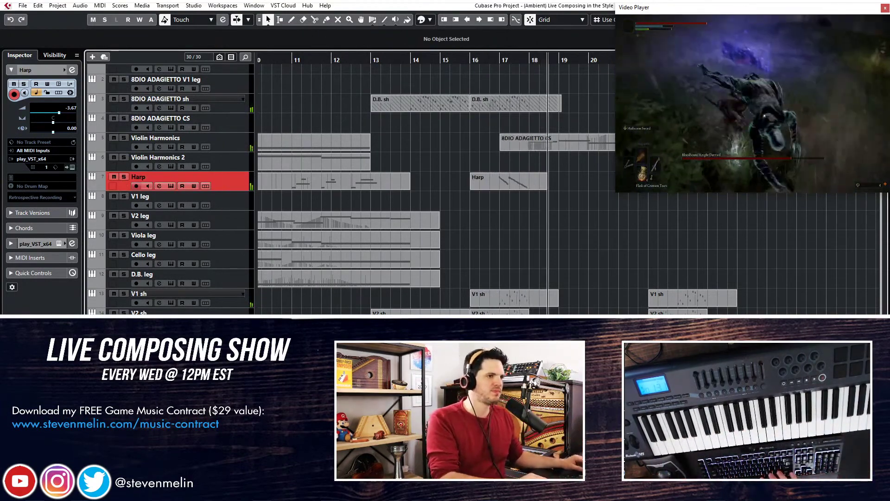
{"action": "key", "text": "space"}
{"action": "key", "text": "space"}
Open the recorded Harp part in the note editor and lower all note velocities, bringing the first note to 75.
{"action": "double_click", "coordinate": [516, 186]}
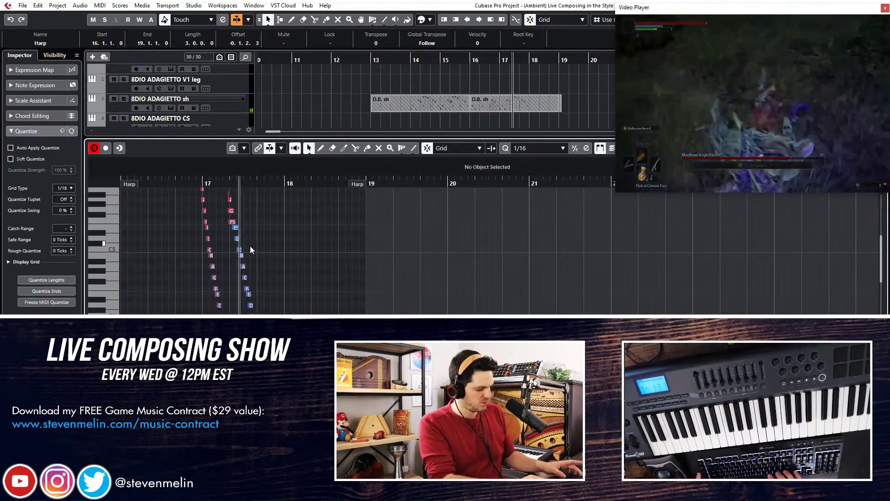
{"action": "key", "text": "ctrl+a"}
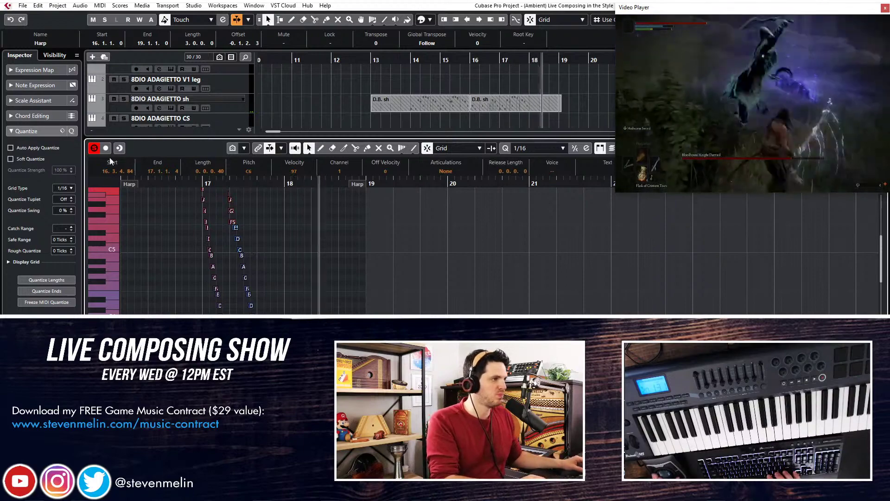
{"action": "key", "text": "space"}
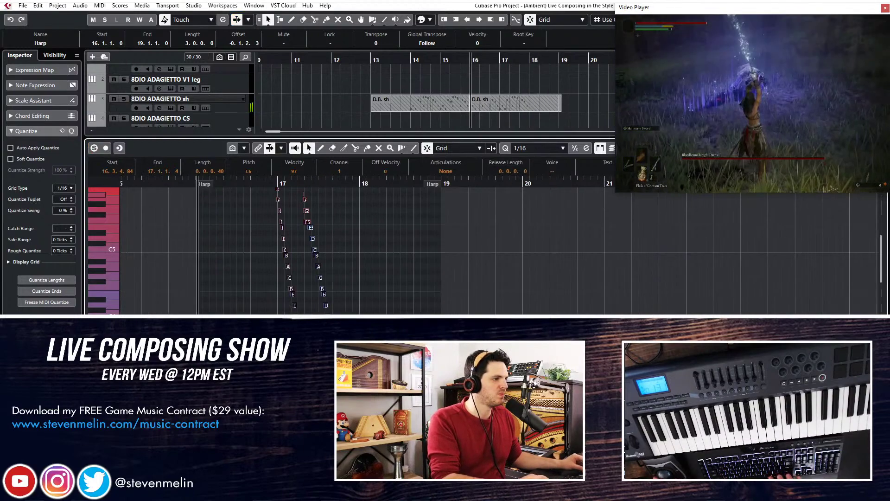
{"action": "right_click", "coordinate": [144, 188]}
{"action": "left_click", "coordinate": [143, 186]}
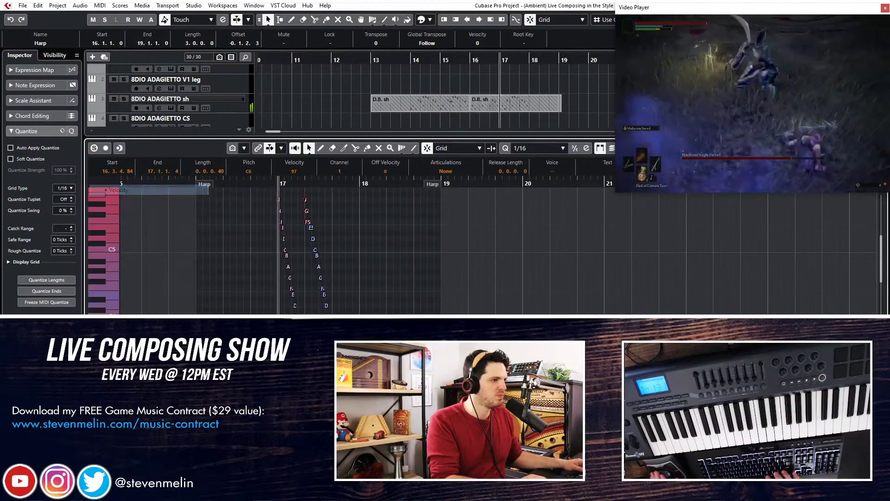
{"action": "key", "text": "space"}
{"action": "key", "text": "space"}
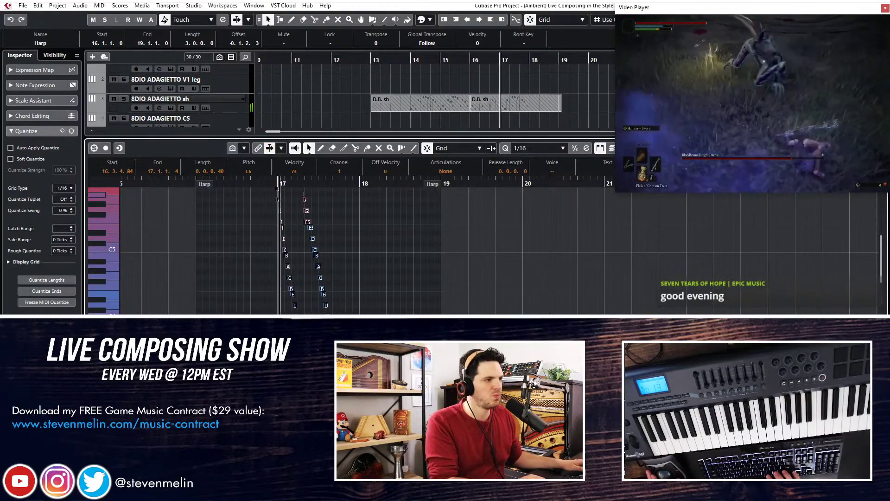
{"action": "key", "text": "ctrl+shift+a"}
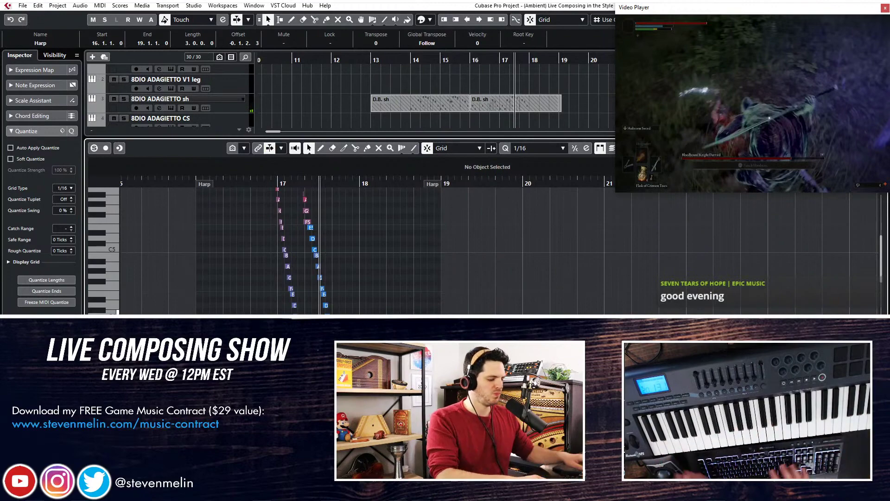
Close the note editor and delete the recorded Harp part at bar 16.
{"action": "key", "text": "KP_0"}
{"action": "key", "text": "KP_Add"}
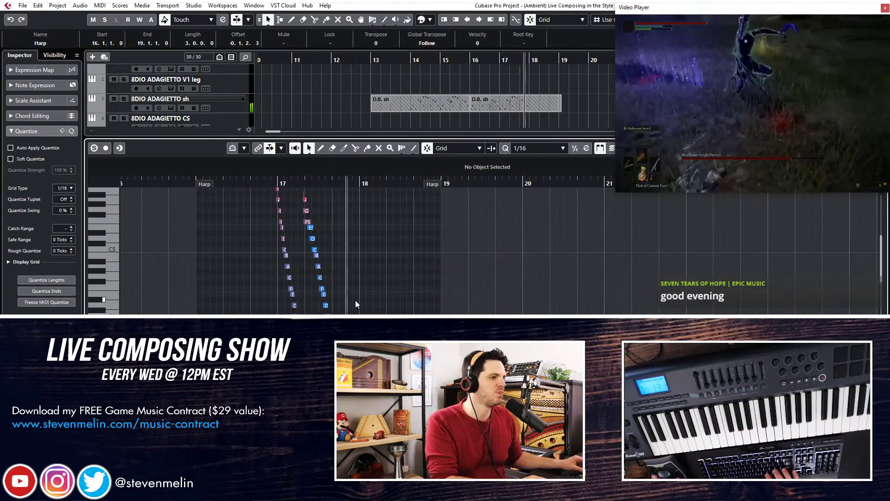
{"action": "key", "text": "ctrl+alt+e"}
{"action": "key", "text": "Delete"}
{"action": "key", "text": "ctrl+z"}
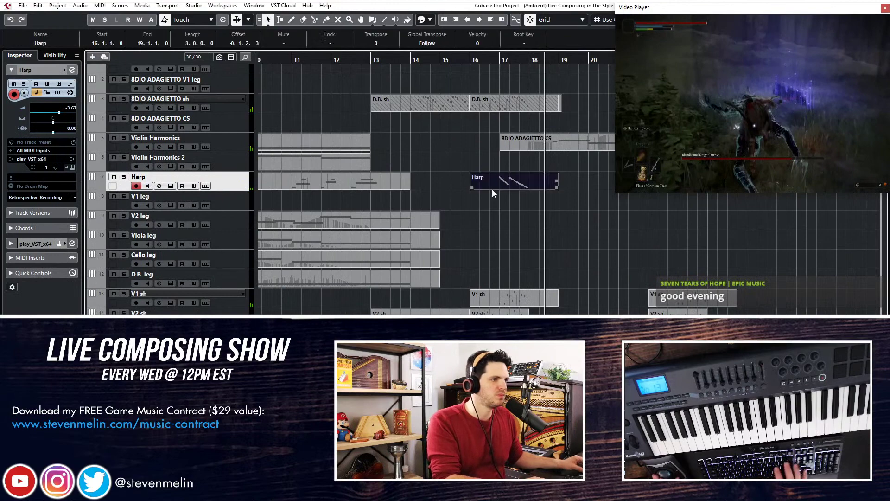
{"action": "key", "text": "Delete"}
Record a new Harp take from bar 16 with two descending runs in bar 17.
{"action": "key", "text": "KP_1"}
{"action": "key", "text": "space"}
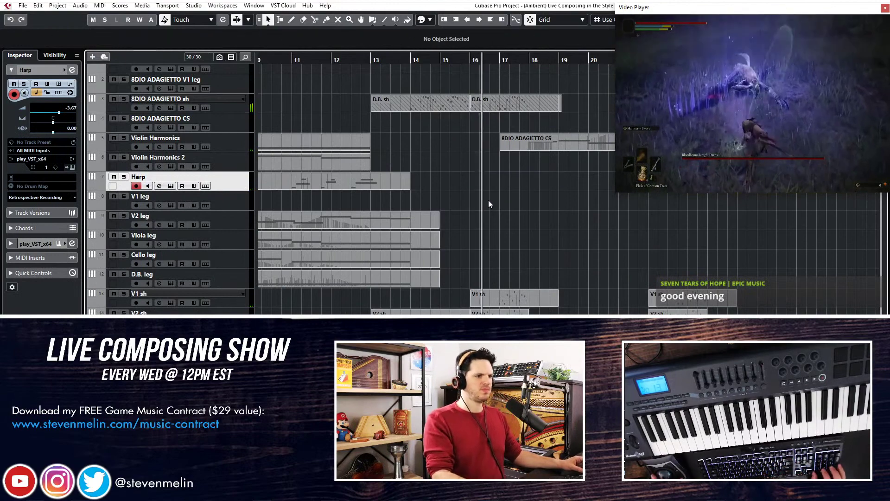
{"action": "key", "text": "KP_Multiply"}
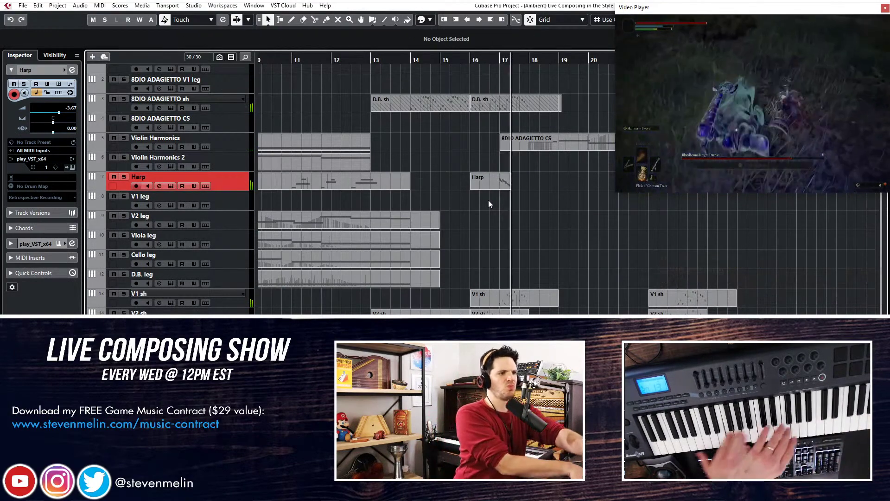
{"action": "key", "text": "KP_Multiply"}
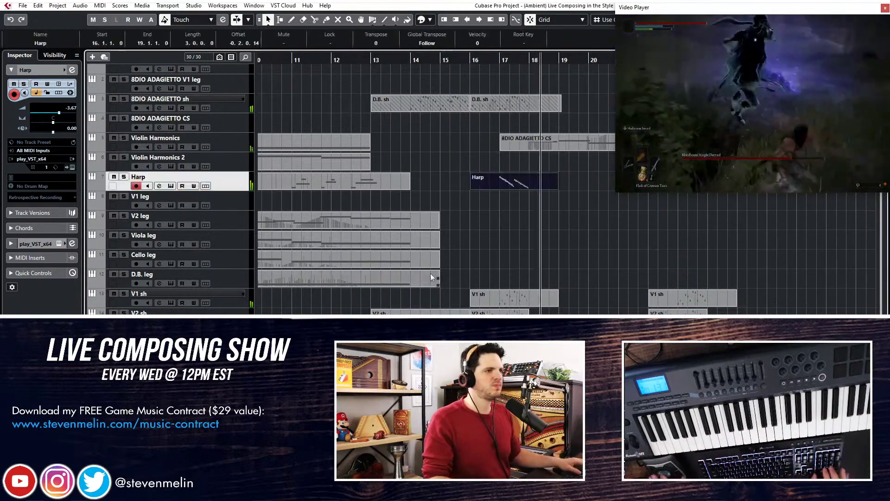
Transpose all notes of the new Harp part up four semitones and down one octave, then close the note editor.
{"action": "double_click", "coordinate": [494, 179]}
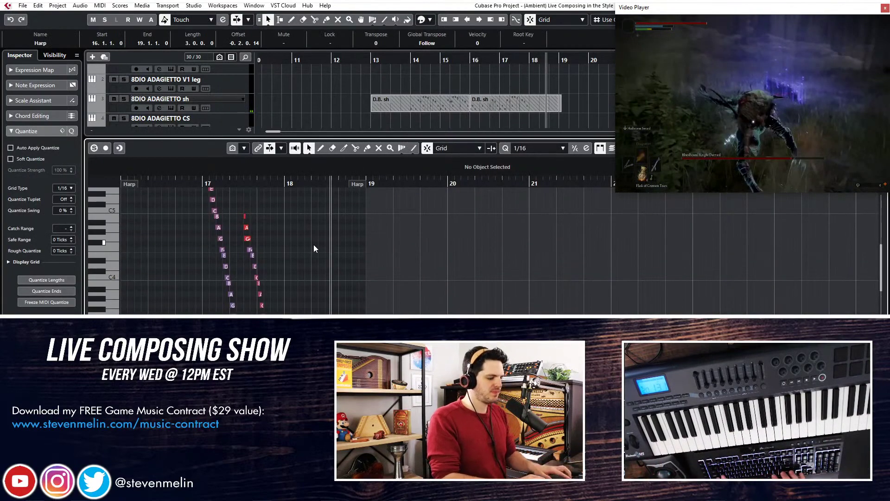
{"action": "key", "text": "ctrl+a"}
{"action": "key", "text": "Up"}
{"action": "key", "text": "Up"}
{"action": "key", "text": "Up"}
{"action": "key", "text": "Up"}
{"action": "key", "text": "shift+Down"}
{"action": "scroll", "coordinate": [261, 251], "scroll_direction": "up", "scroll_amount": 1}
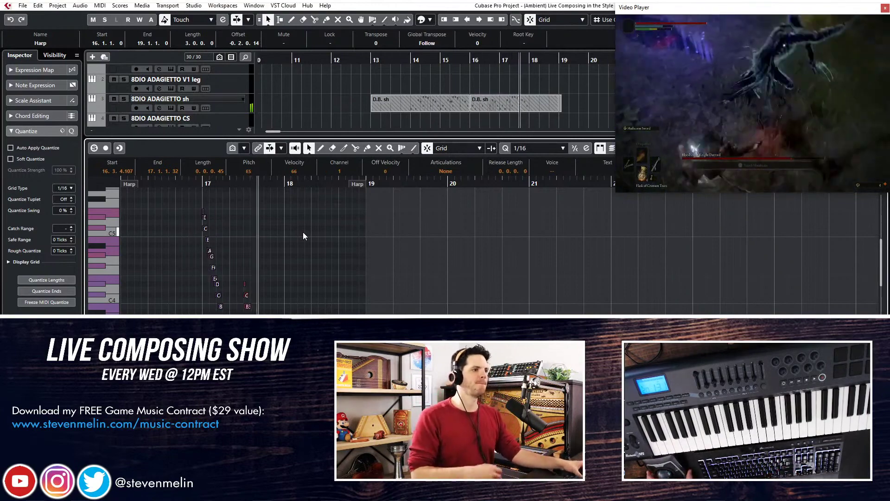
{"action": "key", "text": "Return"}
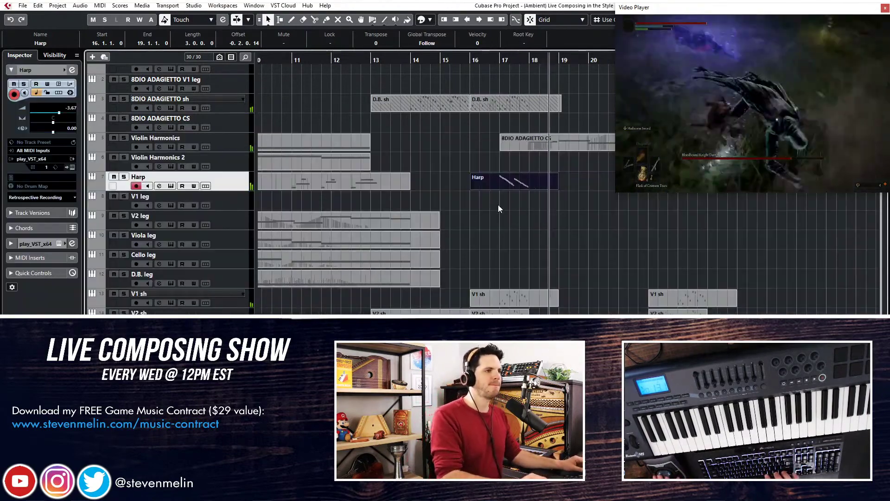
Reopen the Harp part to examine the low notes of both runs, then return to the arrangement.
{"action": "double_click", "coordinate": [496, 177]}
{"action": "scroll", "coordinate": [386, 266], "scroll_direction": "down", "scroll_amount": 3}
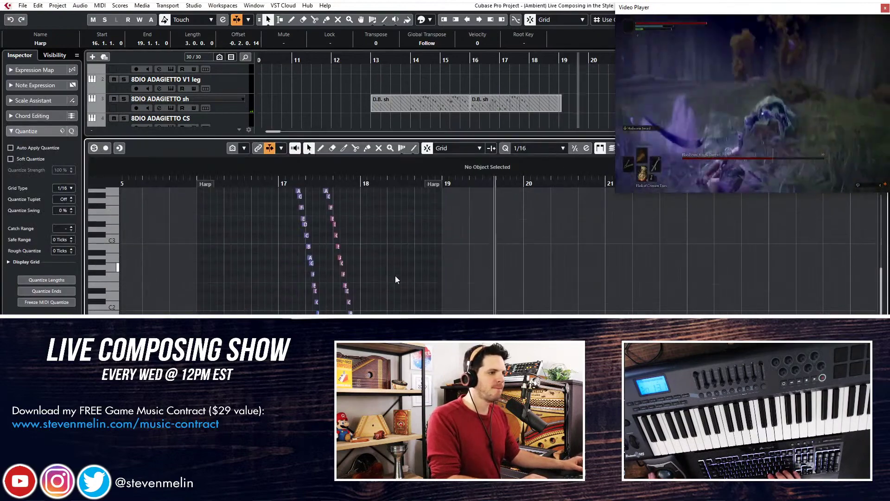
{"action": "key", "text": "ctrl+e"}
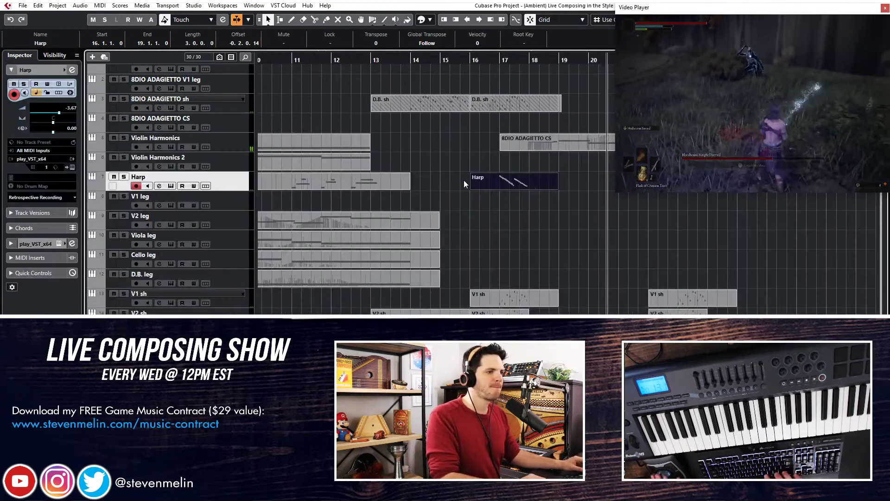
Glue the 8DIO ADAGIETTO sh parts between bars 13 and 19 into one part and select it.
{"action": "scroll", "coordinate": [435, 277], "scroll_direction": "down", "scroll_amount": 2}
{"action": "key", "text": "End"}
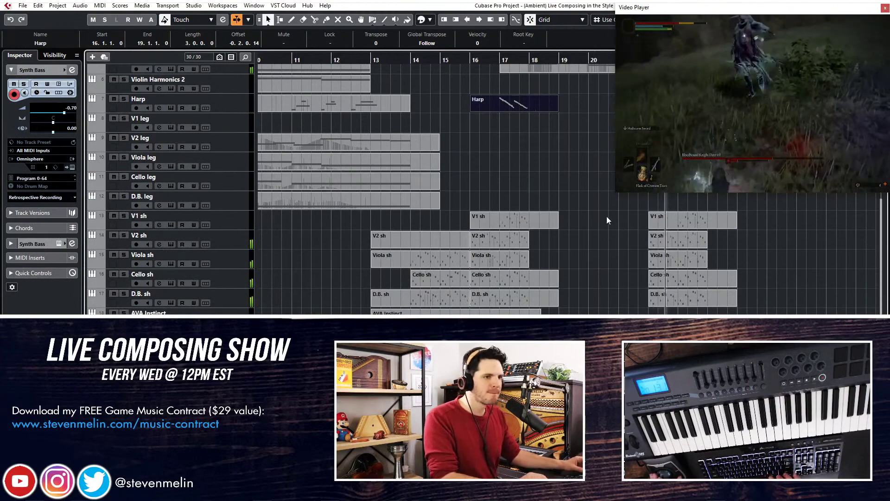
{"action": "scroll", "coordinate": [606, 216], "scroll_direction": "up", "scroll_amount": 5}
{"action": "scroll", "coordinate": [418, 188], "scroll_direction": "left", "scroll_amount": 2}
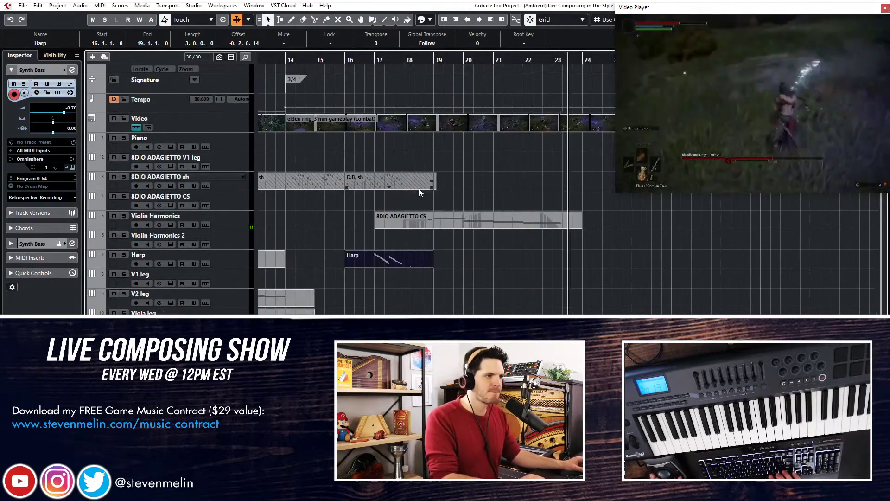
{"action": "left_click", "coordinate": [310, 158]}
{"action": "key", "text": "4"}
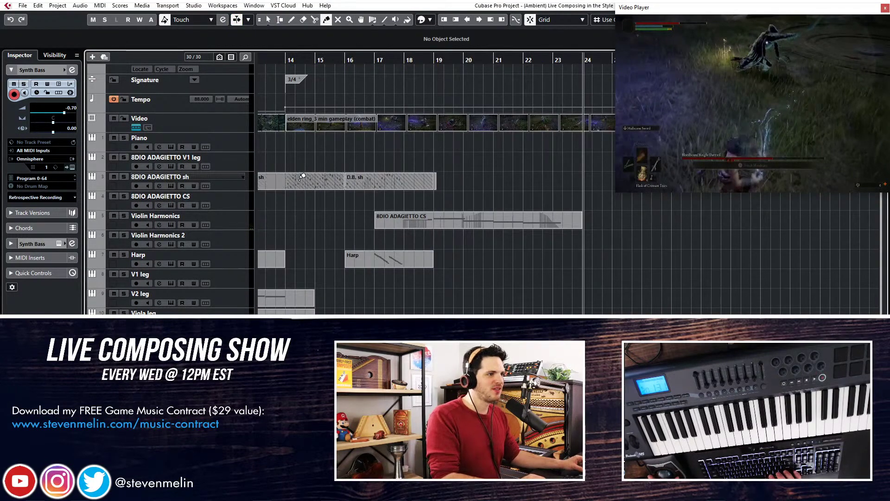
{"action": "left_click", "coordinate": [302, 177]}
{"action": "key", "text": "1"}
{"action": "left_click", "coordinate": [300, 184]}
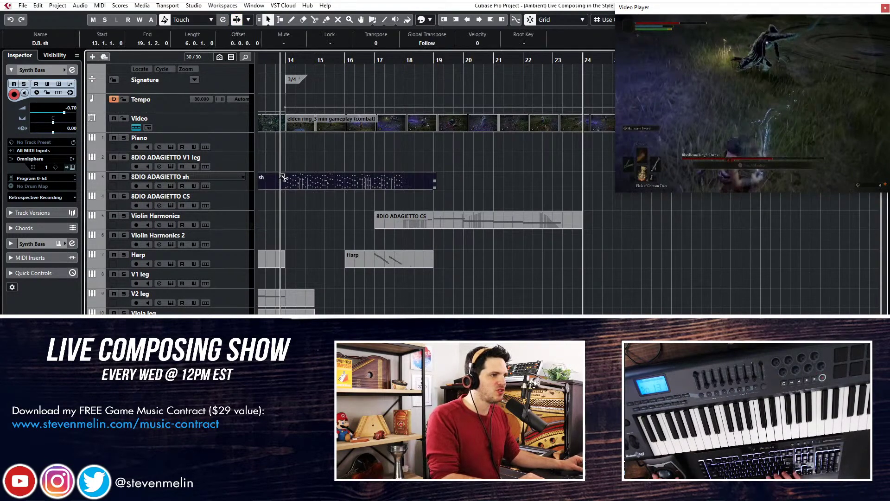
Split the glued 8DIO ADAGIETTO sh part at bars 14 and 16, and copy the two-bar segment between them to bar 22.
{"action": "left_click", "coordinate": [345, 176]}
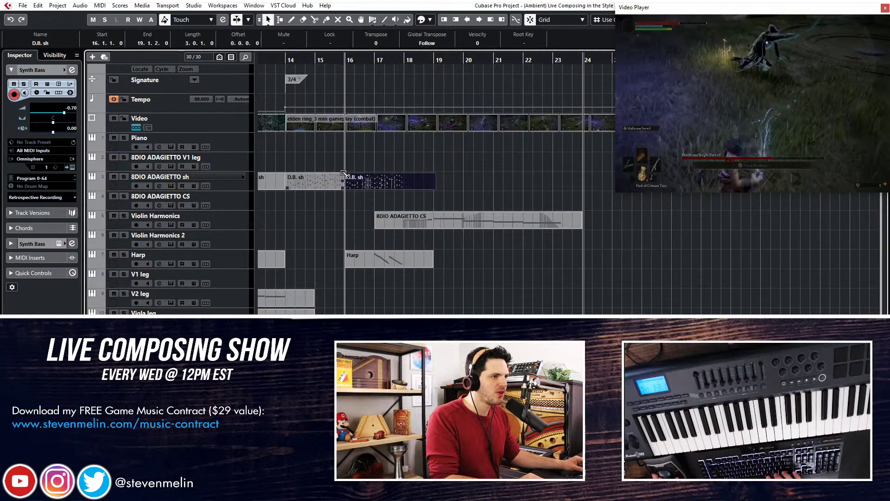
{"action": "left_click_drag", "start_coordinate": [328, 179], "coordinate": [560, 182]}
{"action": "key", "text": "space"}
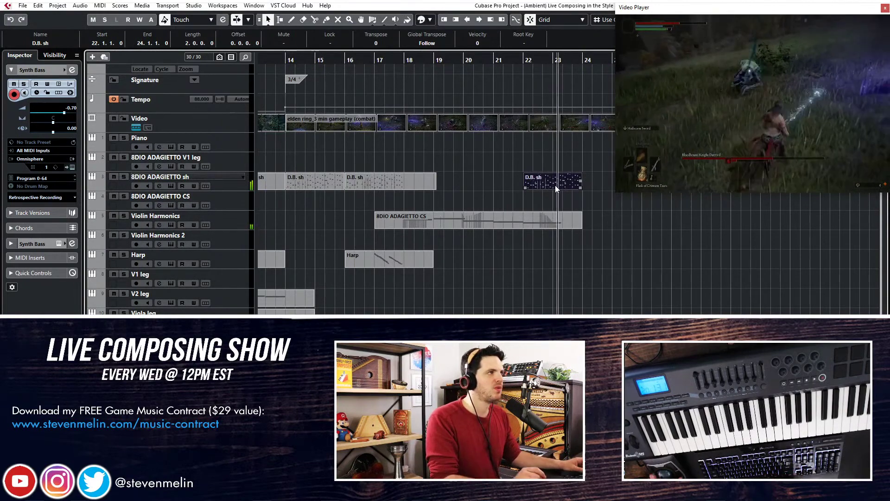
Set the 8DIO ADAGIETTO sh track's volume to -2.47 and replay the combat section from bar 14.
{"action": "left_click", "coordinate": [191, 187]}
{"action": "left_click_drag", "start_coordinate": [53, 113], "coordinate": [60, 113]}
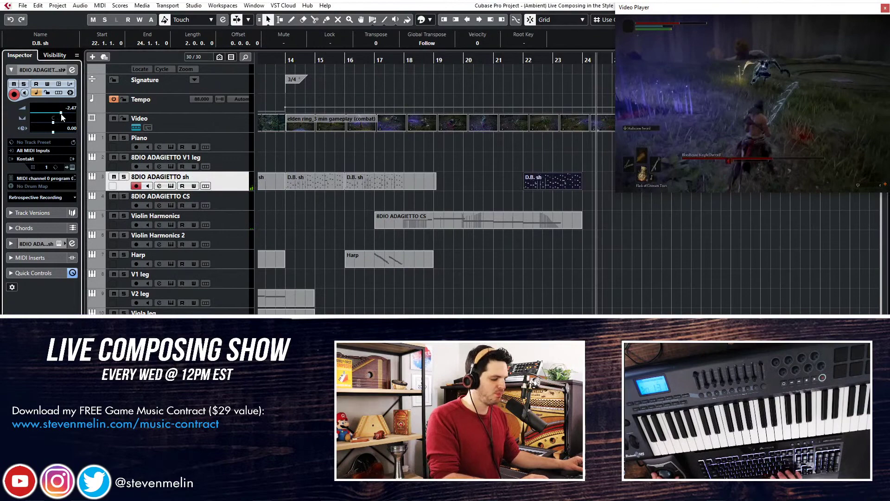
{"action": "key", "text": "KP_Subtract"}
{"action": "key", "text": "KP_Subtract"}
{"action": "key", "text": "KP_Subtract"}
{"action": "key", "text": "KP_Subtract"}
{"action": "key", "text": "KP_Subtract"}
{"action": "key", "text": "KP_Subtract"}
{"action": "key", "text": "KP_Subtract"}
{"action": "key", "text": "KP_Subtract"}
{"action": "key", "text": "KP_Subtract"}
{"action": "key", "text": "KP_Subtract"}
{"action": "key", "text": "KP_Subtract"}
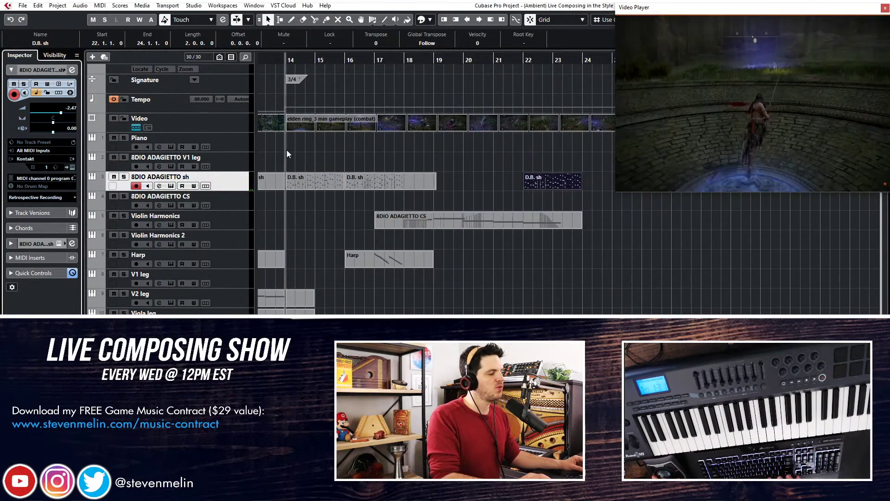
{"action": "key", "text": "space"}
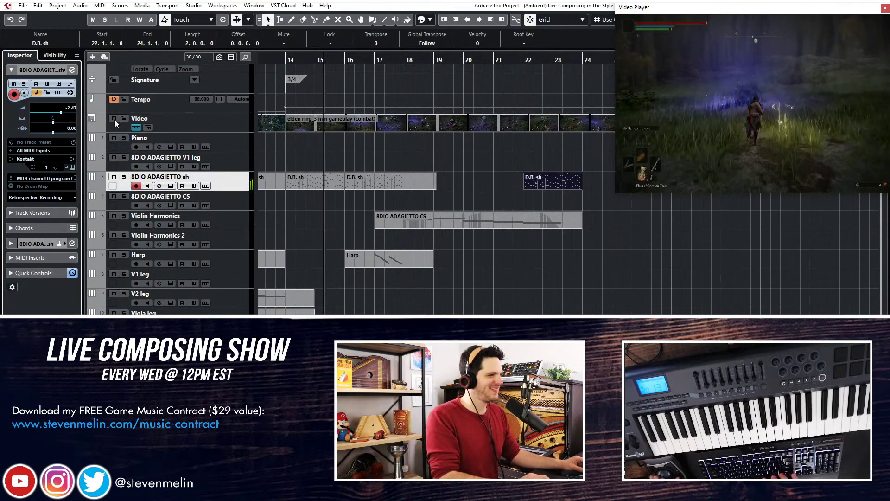
Replay the score up to bar 18 to review the strings and harp together, then stop playback.
{"action": "key", "text": "KP_Subtract"}
{"action": "key", "text": "KP_Subtract"}
{"action": "key", "text": "KP_Subtract"}
{"action": "key", "text": "KP_Add"}
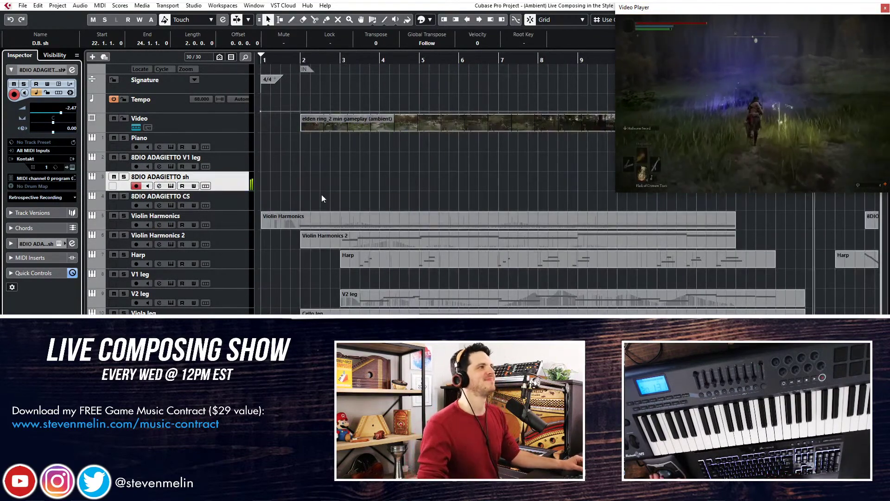
{"action": "key", "text": "g"}
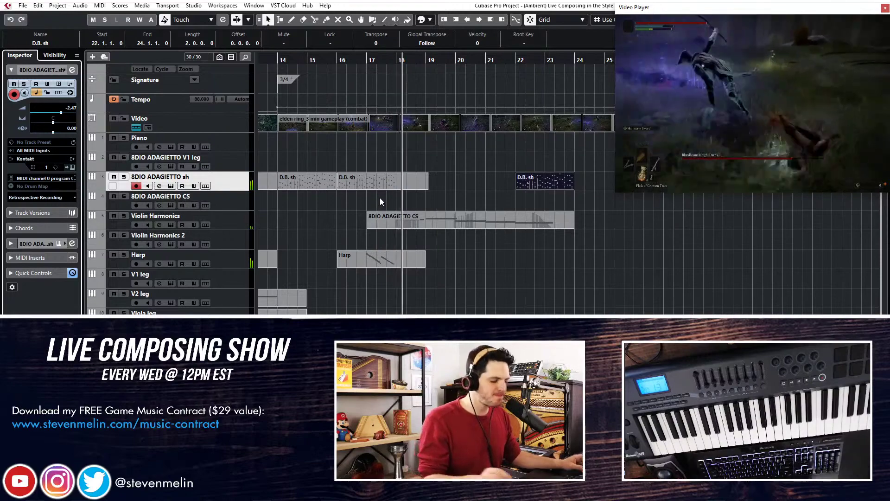
{"action": "key", "text": "space"}
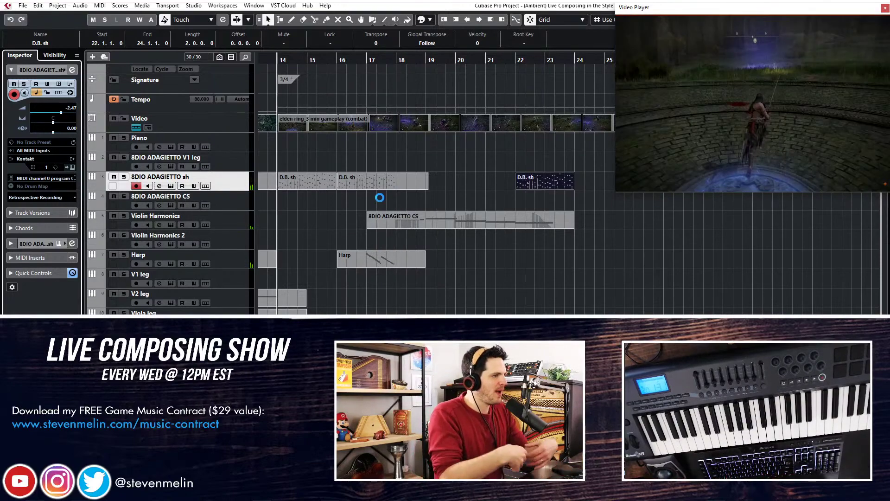
Play along with the combat section on the Piano track to try out ideas, then move back to bar 21.
{"action": "left_click", "coordinate": [237, 145]}
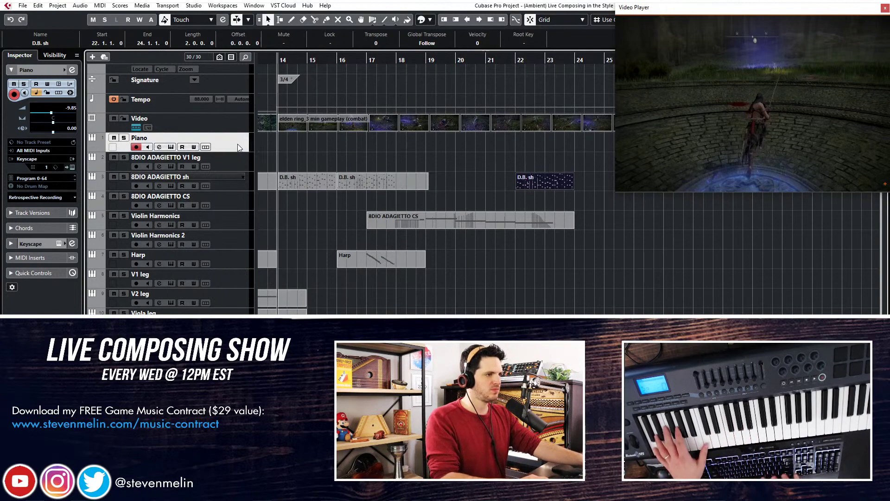
{"action": "key", "text": "space"}
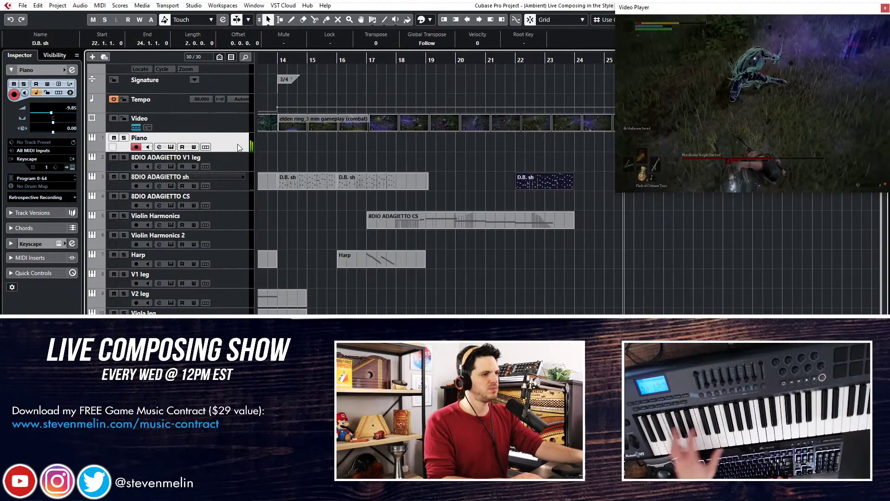
{"action": "key", "text": "KP_Subtract"}
{"action": "key", "text": "KP_Subtract"}
{"action": "key", "text": "KP_Subtract"}
{"action": "key", "text": "KP_Subtract"}
{"action": "key", "text": "KP_Subtract"}
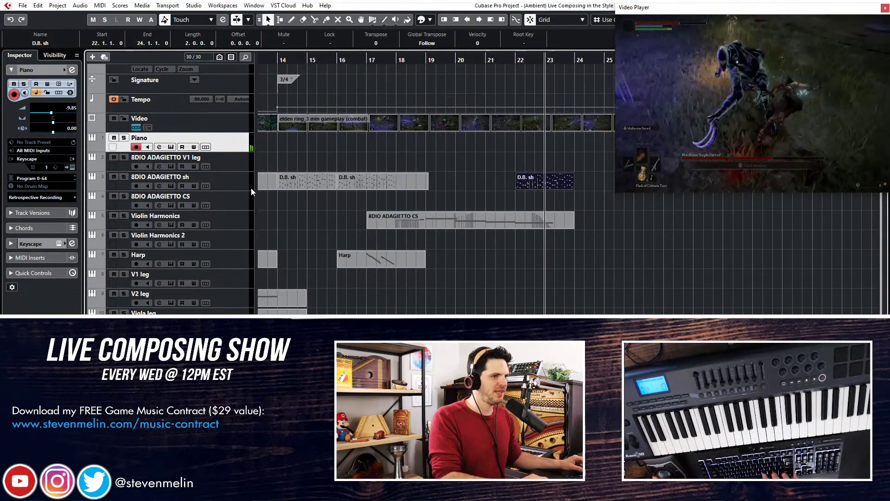
Add a Kontakt instrument track and load Ensemble 5 Staccatos from the Requiem Light library.
{"action": "key", "text": "t"}
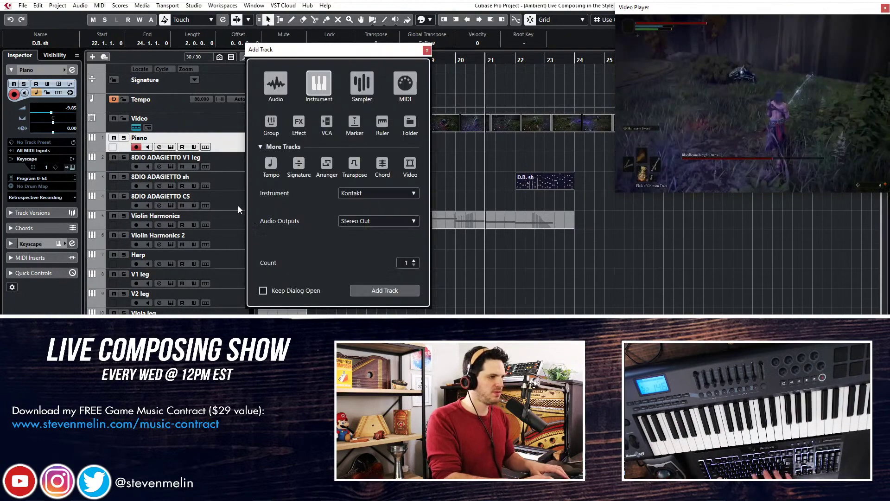
{"action": "left_click", "coordinate": [374, 292]}
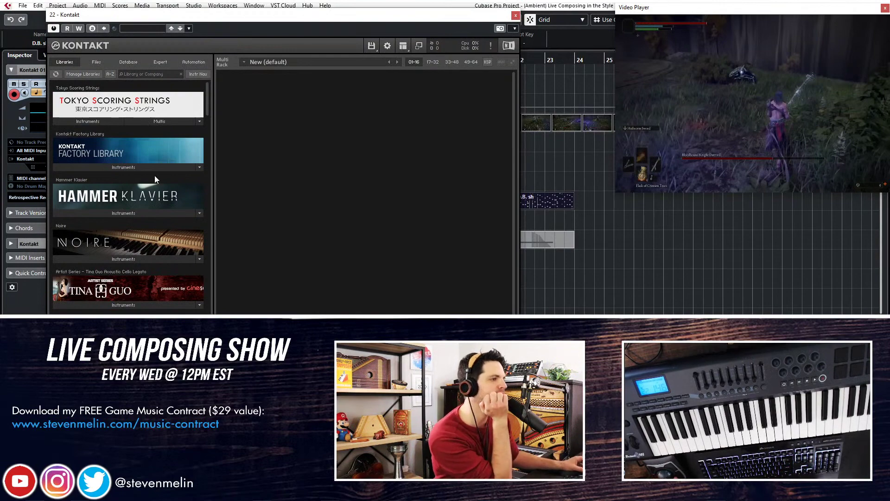
{"action": "left_click_drag", "start_coordinate": [207, 103], "coordinate": [202, 257]}
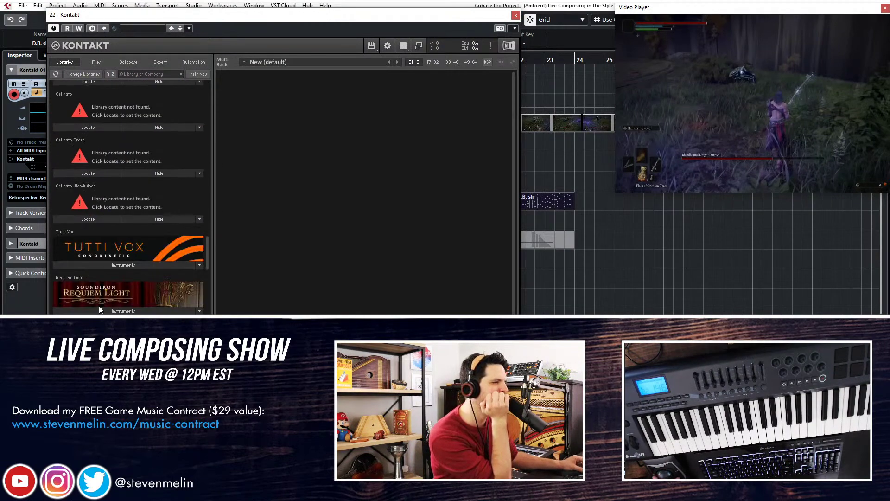
{"action": "left_click", "coordinate": [99, 276]}
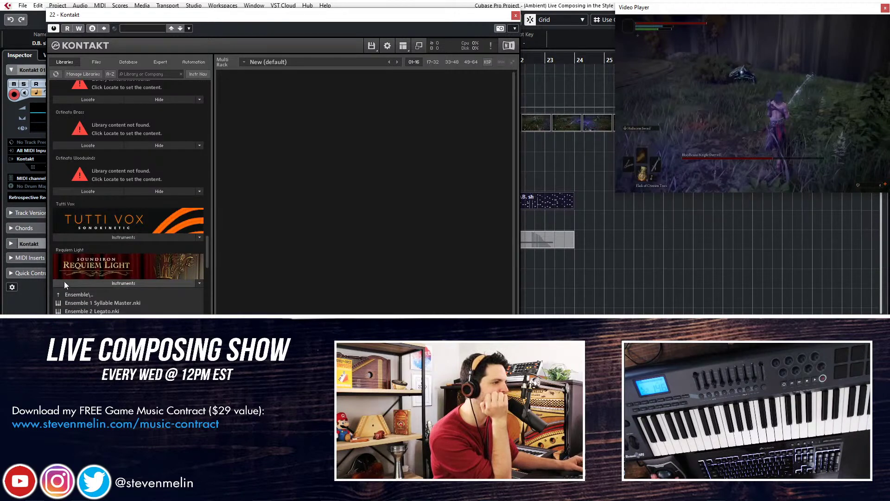
{"action": "left_click", "coordinate": [86, 295]}
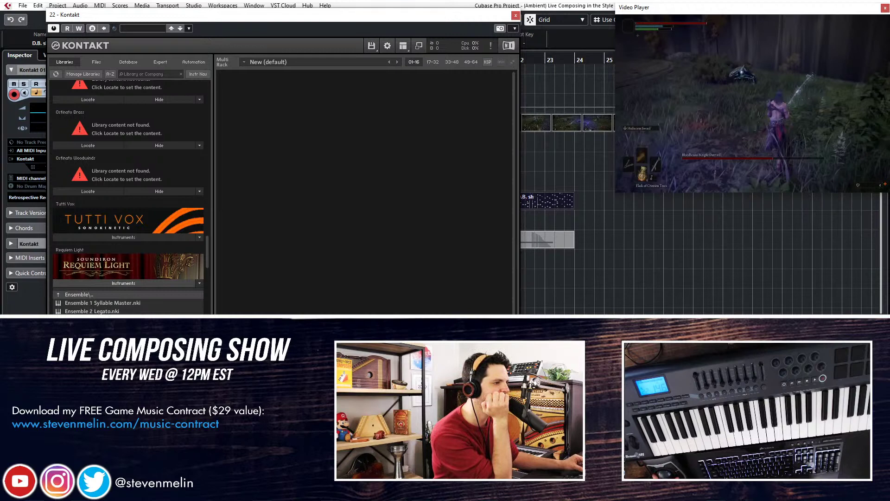
{"action": "left_click_drag", "start_coordinate": [151, 310], "coordinate": [221, 263]}
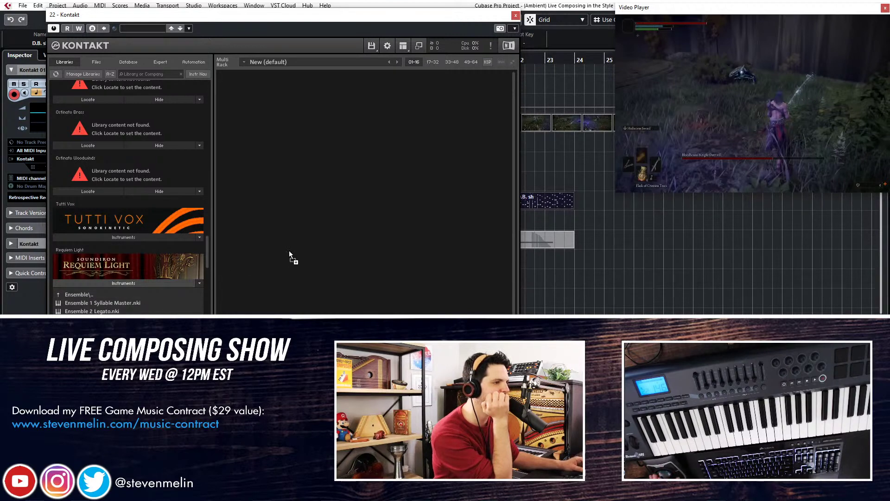
{"action": "left_click_drag", "start_coordinate": [313, 195], "coordinate": [314, 194]}
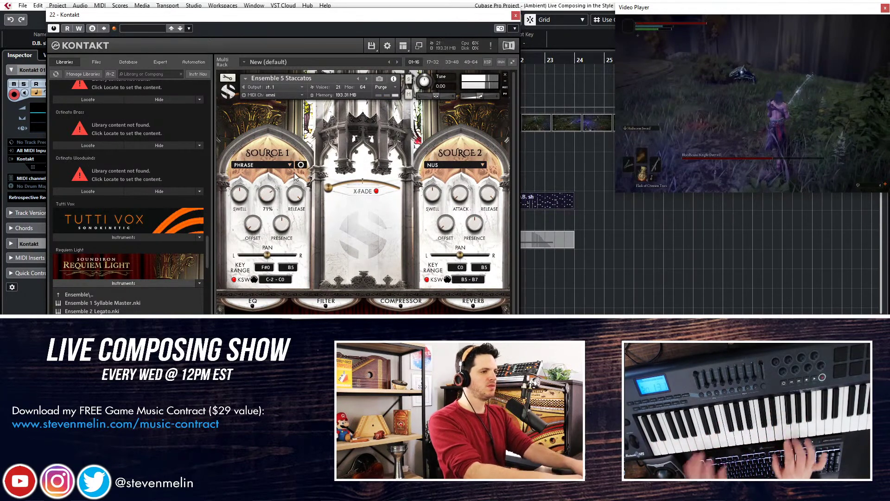
Build the Source 1 phrase from the syllables Fah, Do, La and Nis, and close Source 2.
{"action": "left_click", "coordinate": [301, 165]}
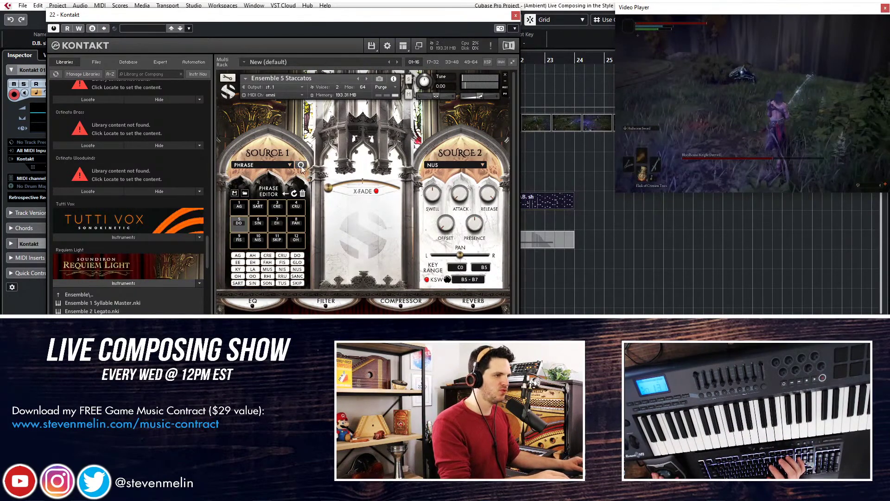
{"action": "left_click", "coordinate": [253, 270]}
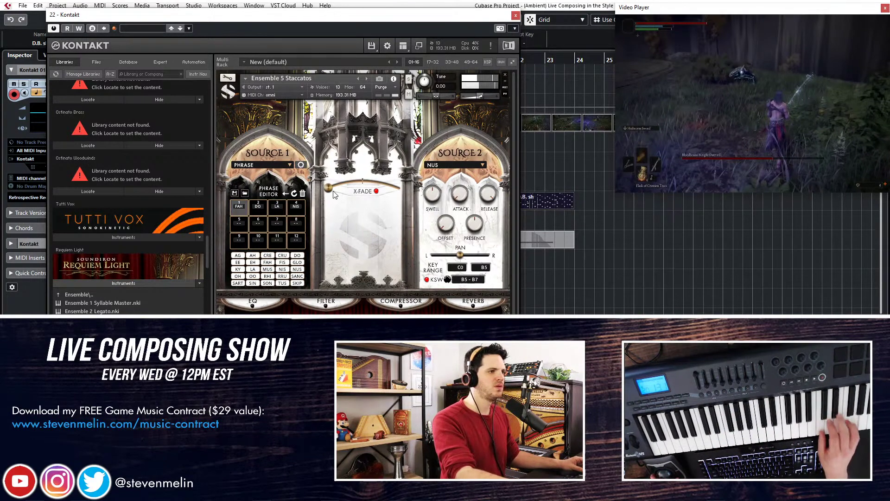
{"action": "left_click", "coordinate": [462, 169]}
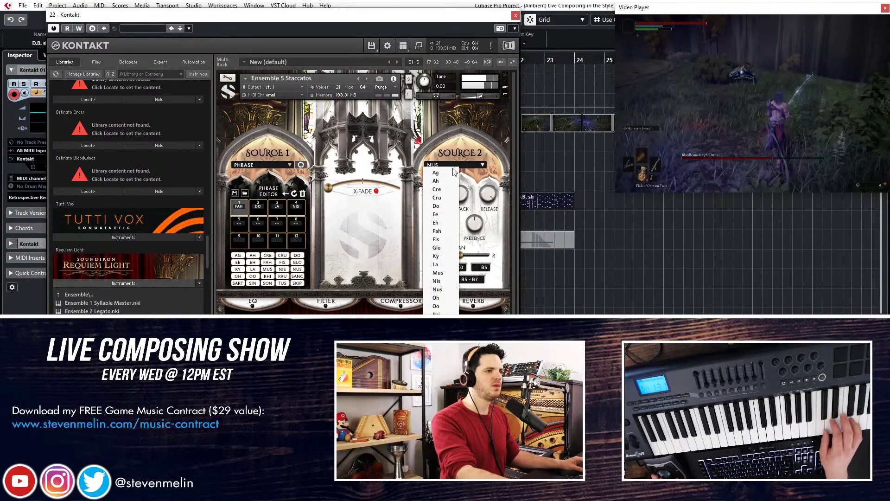
{"action": "left_click", "coordinate": [454, 171]}
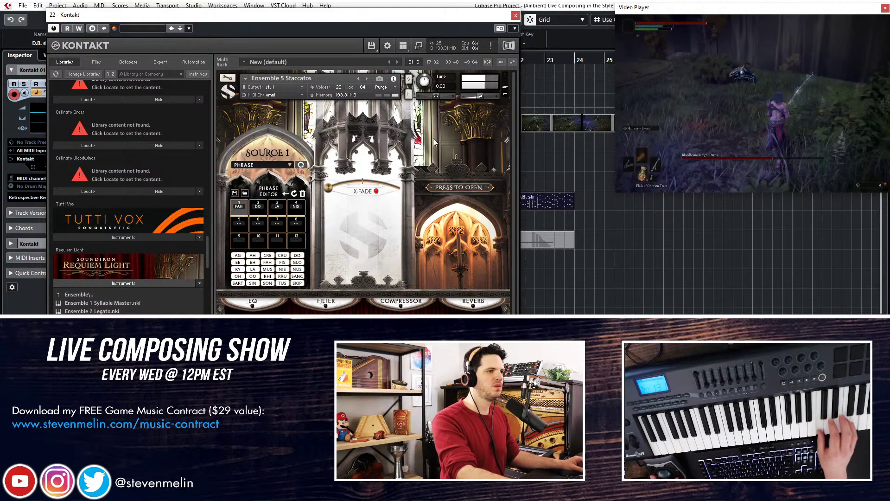
Close the Kontakt instrument window and set the Kontakt 01 track's volume to -5.86.
{"action": "left_click", "coordinate": [515, 16]}
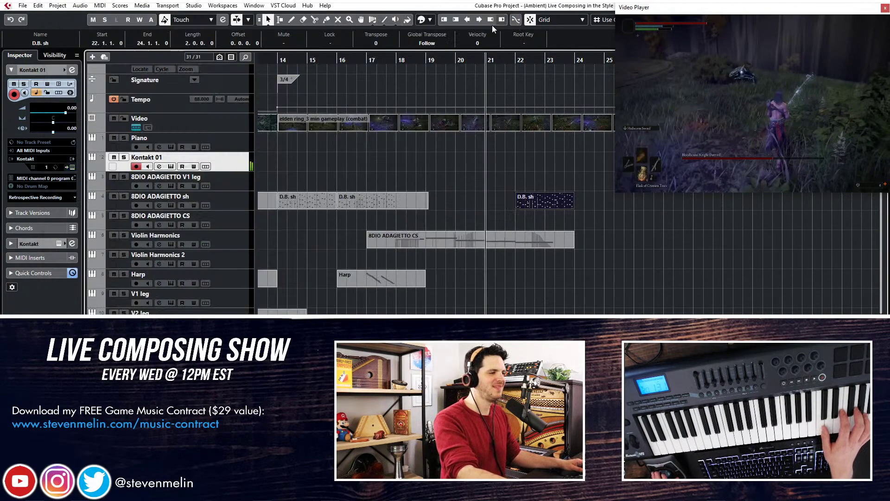
{"action": "left_click_drag", "start_coordinate": [71, 112], "coordinate": [61, 113]}
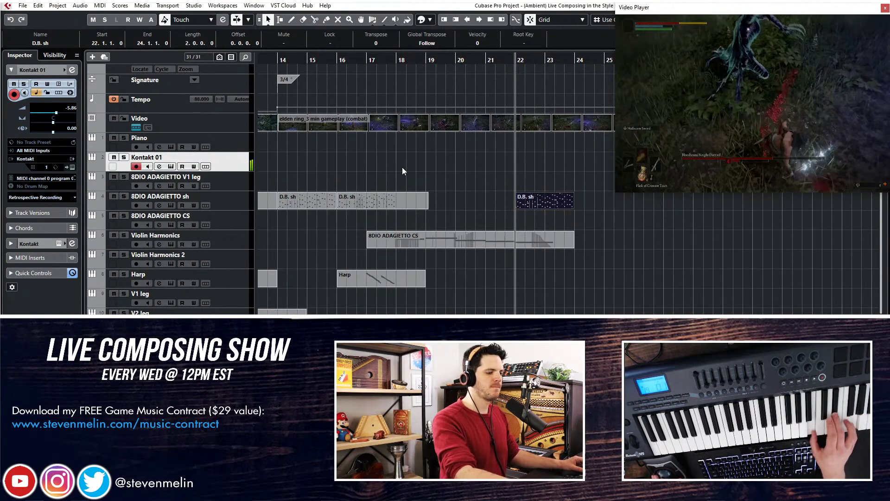
Record a trial take of staccato choir chords on the Kontakt 01 track from bar 21, and delete it.
{"action": "key", "text": "KP_Multiply"}
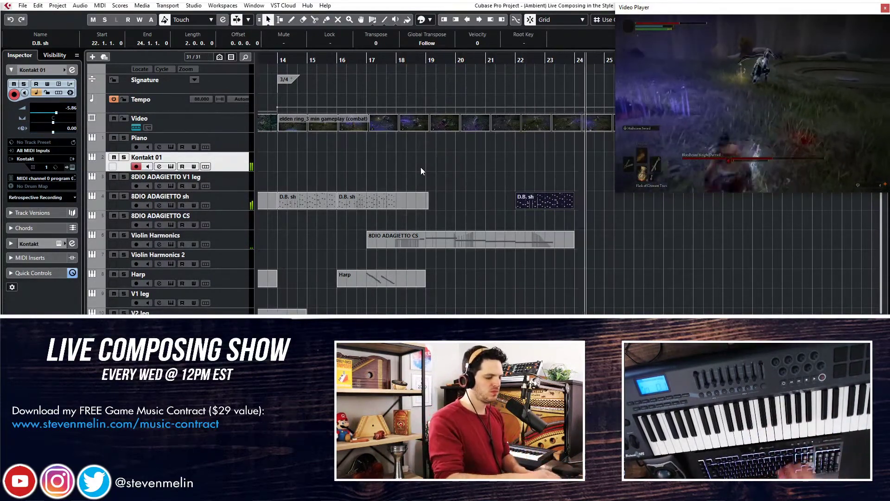
{"action": "key", "text": "ctrl+KP_Subtract"}
{"action": "key", "text": "ctrl+KP_Subtract"}
{"action": "key", "text": "ctrl+KP_Subtract"}
{"action": "key", "text": "ctrl+KP_Subtract"}
{"action": "key", "text": "ctrl+KP_Subtract"}
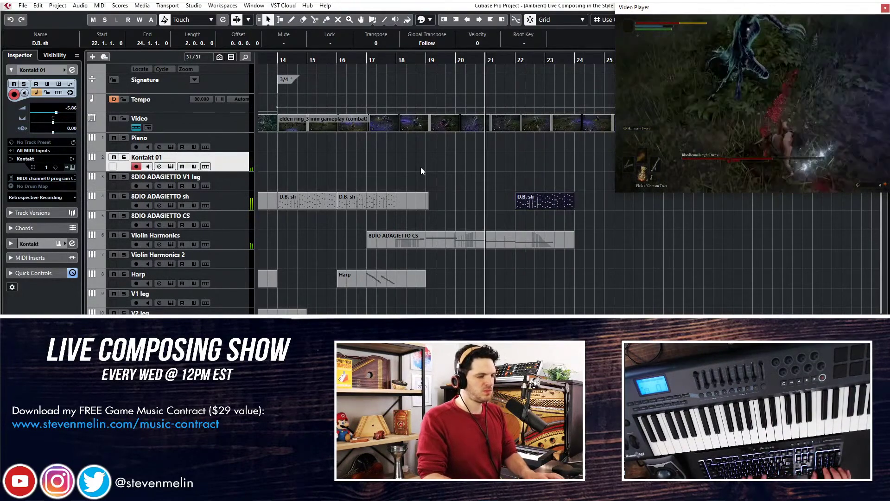
{"action": "key", "text": "KP_Multiply"}
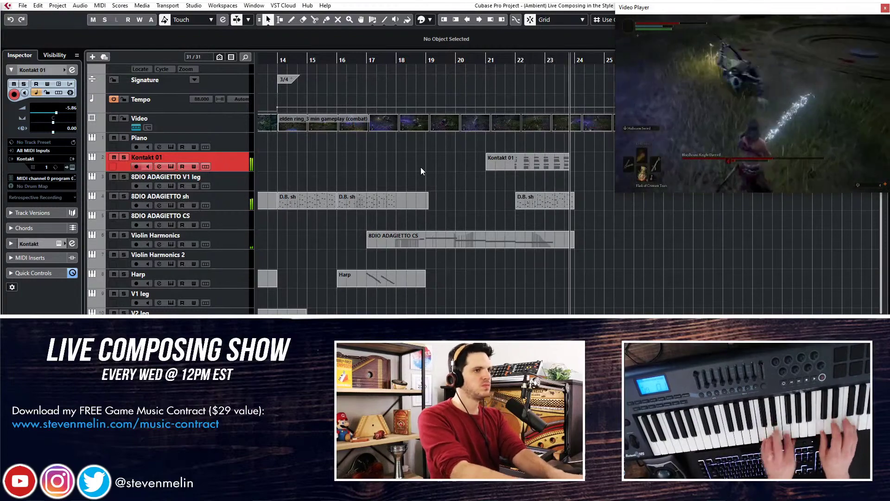
{"action": "key", "text": "KP_Multiply"}
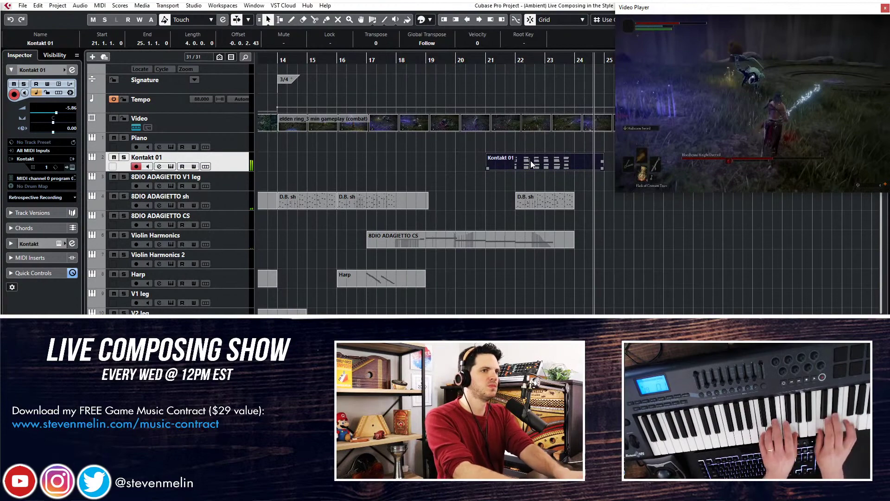
{"action": "key", "text": "Delete"}
Record staccato choir chords on the Kontakt 01 track from bar 21, with the chords beginning at bar 22.
{"action": "key", "text": "KP_Subtract"}
{"action": "key", "text": "KP_Subtract"}
{"action": "key", "text": "KP_Subtract"}
{"action": "key", "text": "KP_Subtract"}
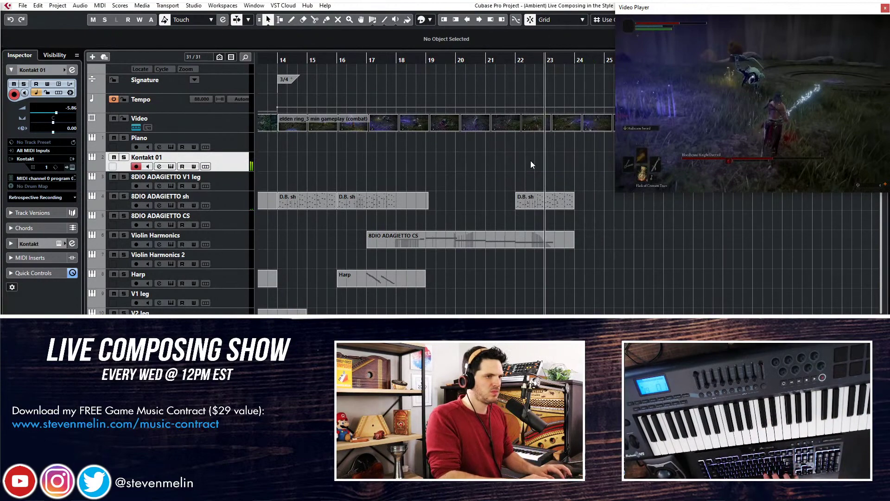
{"action": "key", "text": "KP_Multiply"}
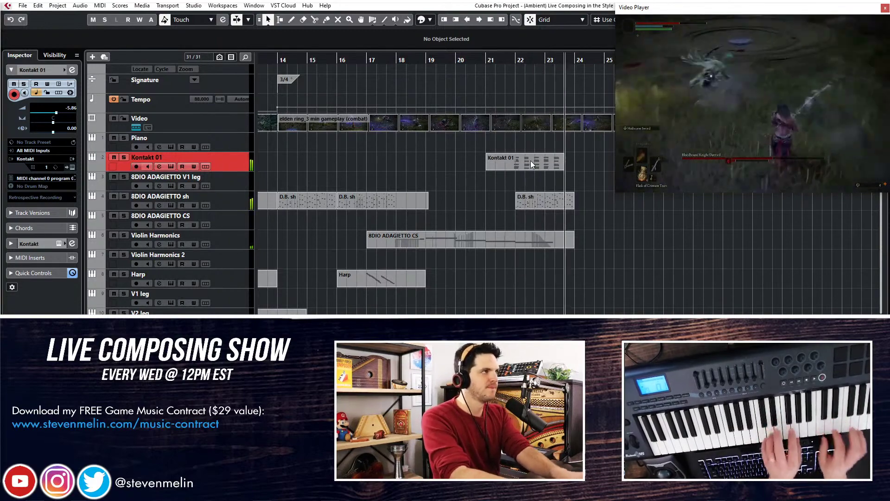
{"action": "key", "text": "space"}
Quantize all notes of the Kontakt 01 choir part to 1/4, then close the note editor.
{"action": "double_click", "coordinate": [521, 162]}
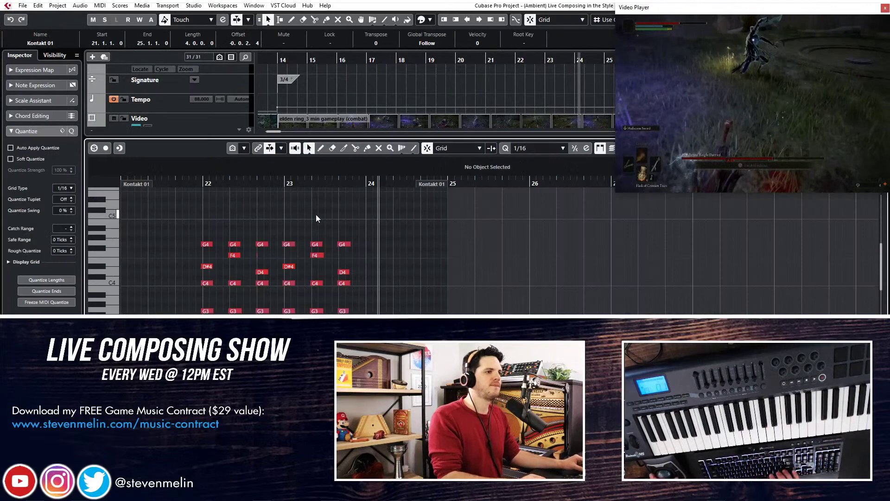
{"action": "key", "text": "ctrl+a"}
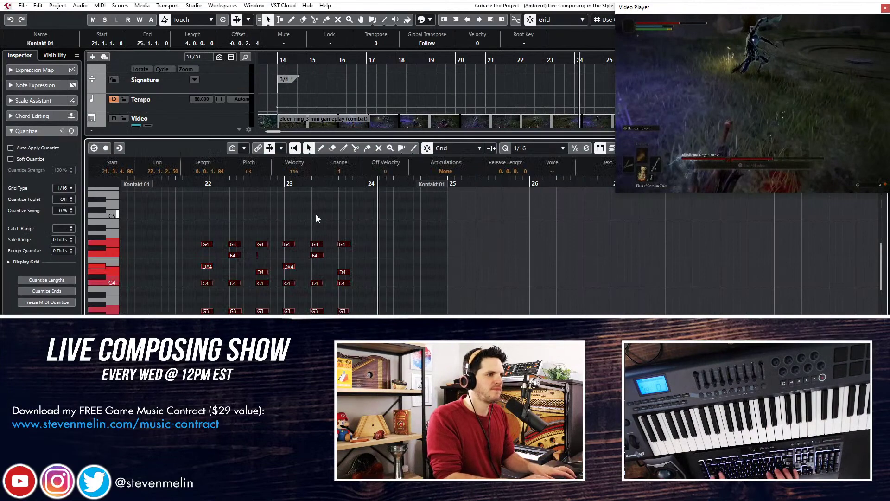
{"action": "left_click", "coordinate": [522, 148]}
{"action": "left_click", "coordinate": [519, 176]}
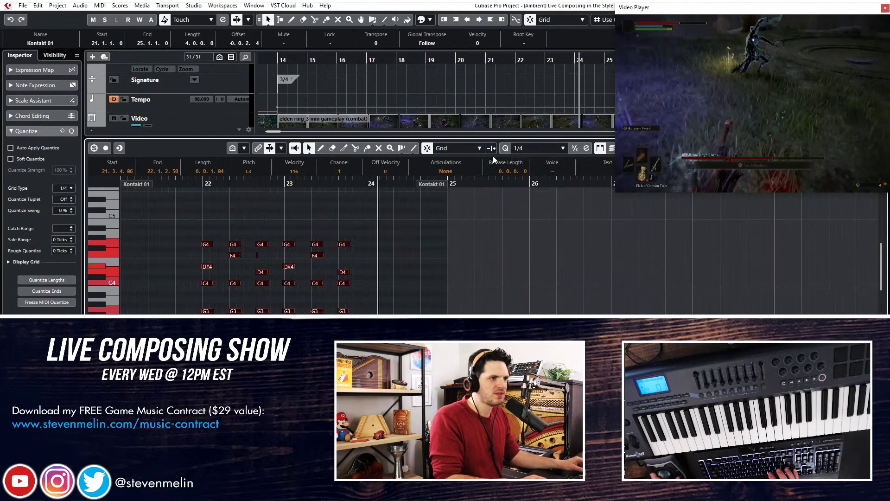
{"action": "left_click", "coordinate": [282, 202]}
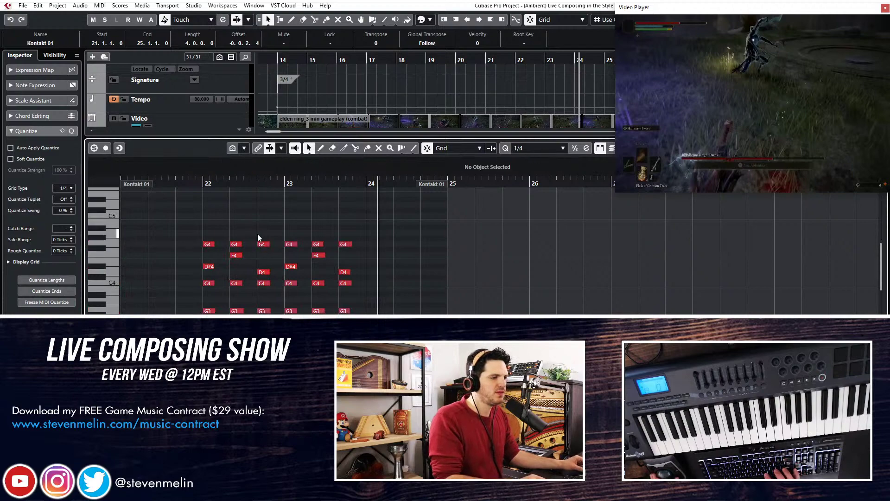
{"action": "key", "text": "Return"}
Set the Kontakt 01 track's delay to -50 ms while the choir part plays back.
{"action": "key", "text": "minus"}
{"action": "key", "text": "space"}
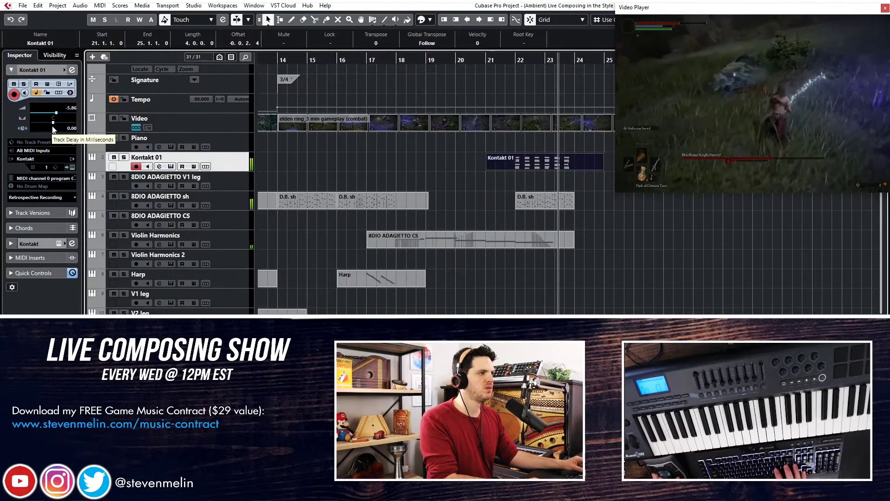
{"action": "double_click", "coordinate": [69, 129]}
{"action": "type", "text": "-50"}
{"action": "key", "text": "Return"}
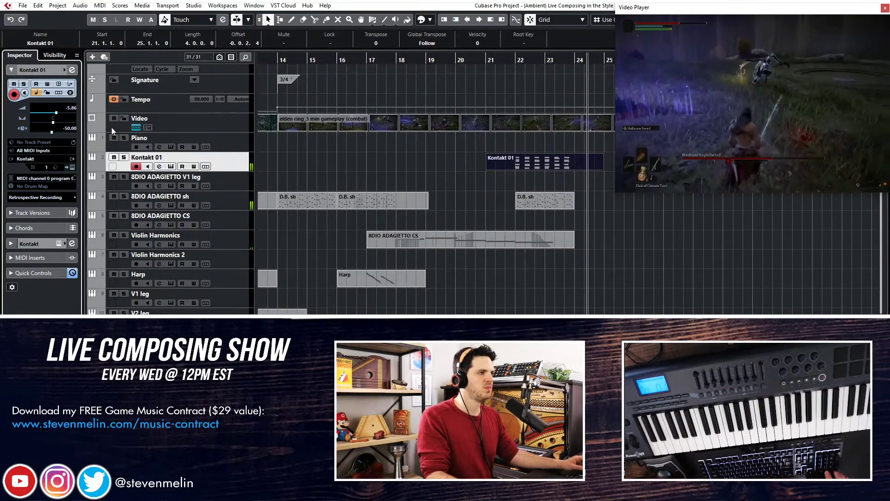
Replay the choir passage around bar 22 and check the phrase settings of Ensemble 5 Staccatos.
{"action": "key", "text": "KP_Subtract"}
{"action": "key", "text": "KP_Subtract"}
{"action": "key", "text": "KP_Subtract"}
{"action": "key", "text": "KP_Add"}
{"action": "key", "text": "KP_Subtract"}
{"action": "key", "text": "KP_Subtract"}
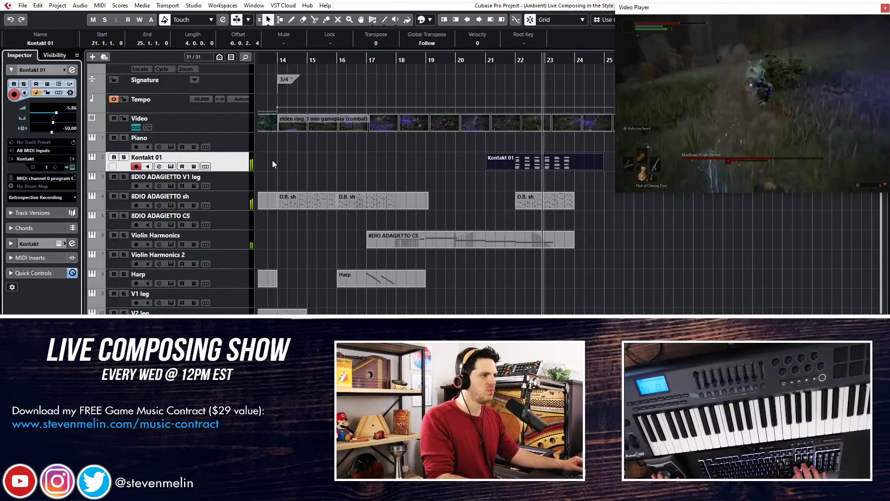
{"action": "double_click", "coordinate": [227, 163]}
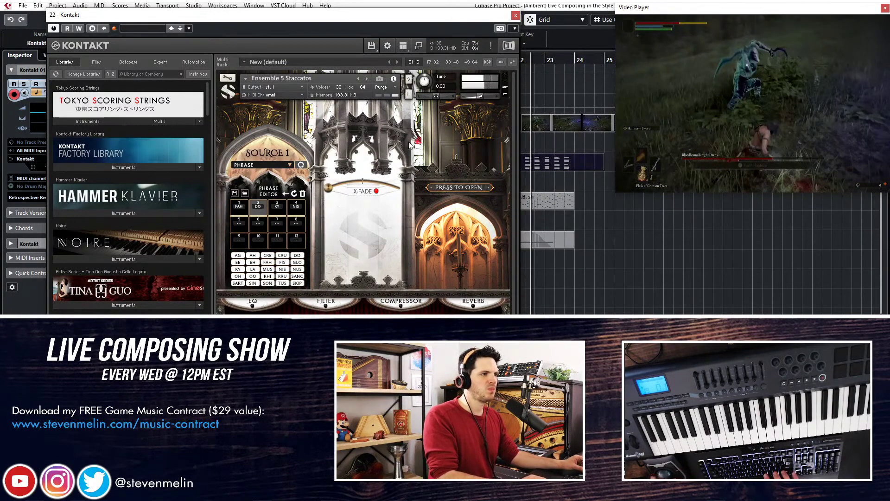
{"action": "left_click", "coordinate": [515, 15]}
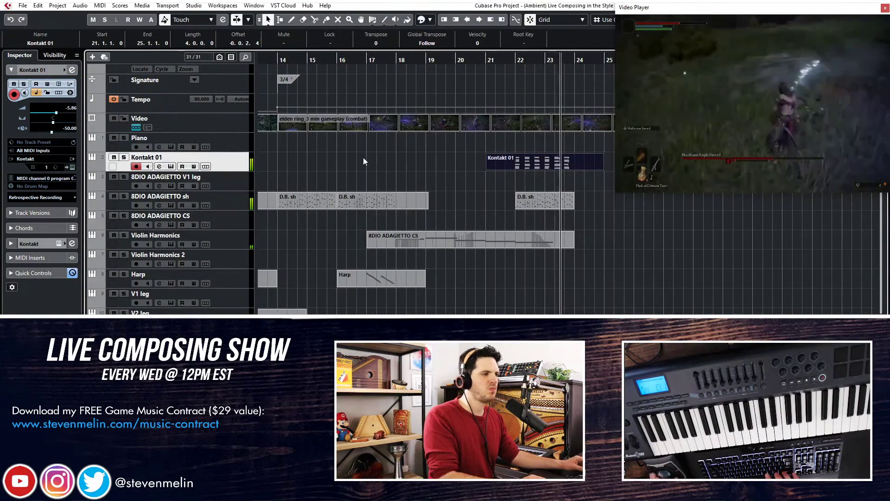
Rename the Kontakt 01 track, starting the new name with "Ch".
{"action": "double_click", "coordinate": [184, 156]}
{"action": "type", "text": "Ch"}
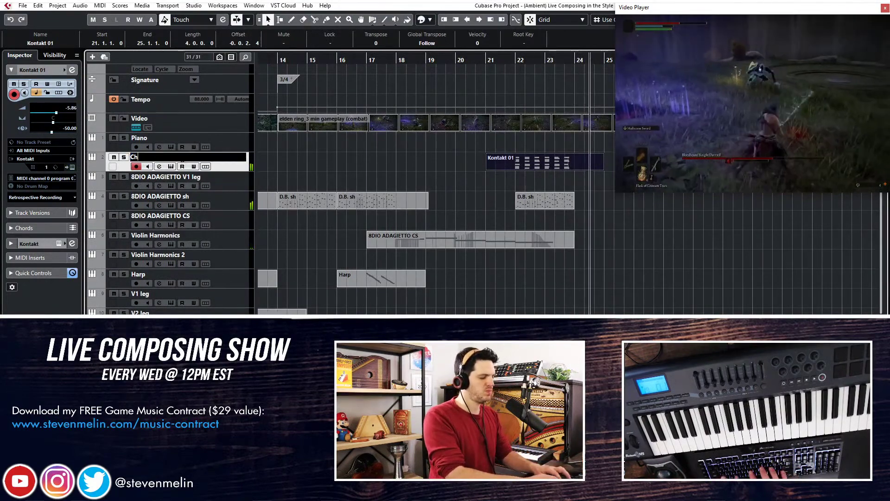
Rename the Kontakt 01 track to "Choir Shouts".
{"action": "type", "text": "oir"}
{"action": "key", "text": "Return"}
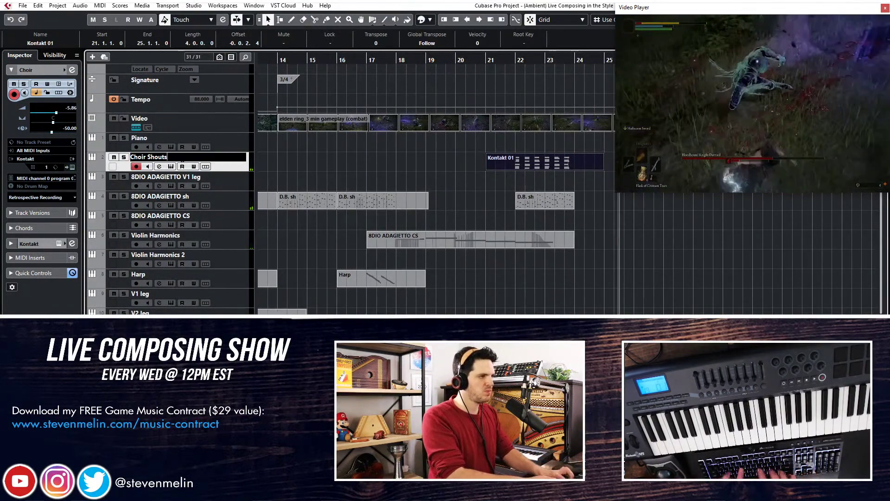
{"action": "key", "text": "Return"}
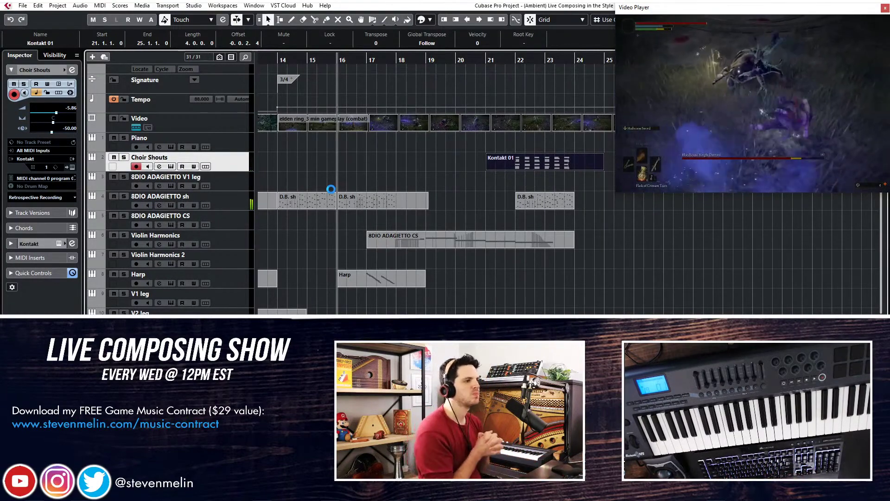
Try a copy of the AVA Instinct part starting at bar 20.3 during playback, and delete that copy.
{"action": "left_click", "coordinate": [235, 295]}
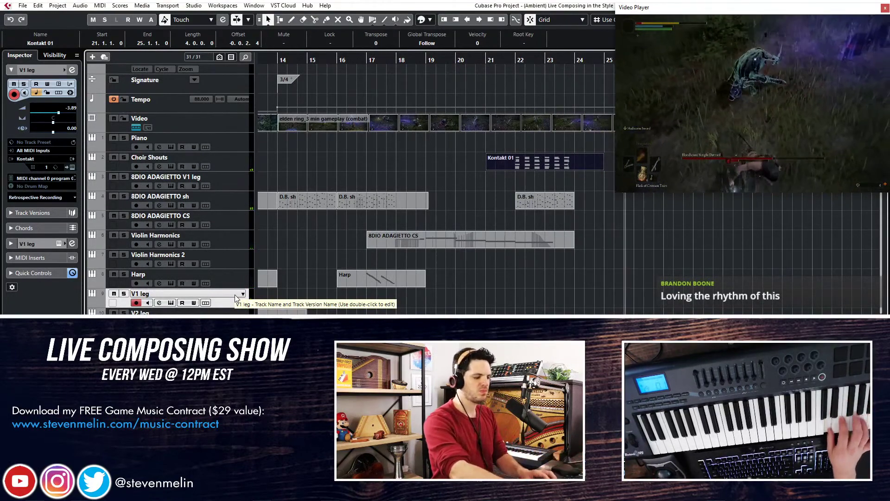
{"action": "key", "text": "space"}
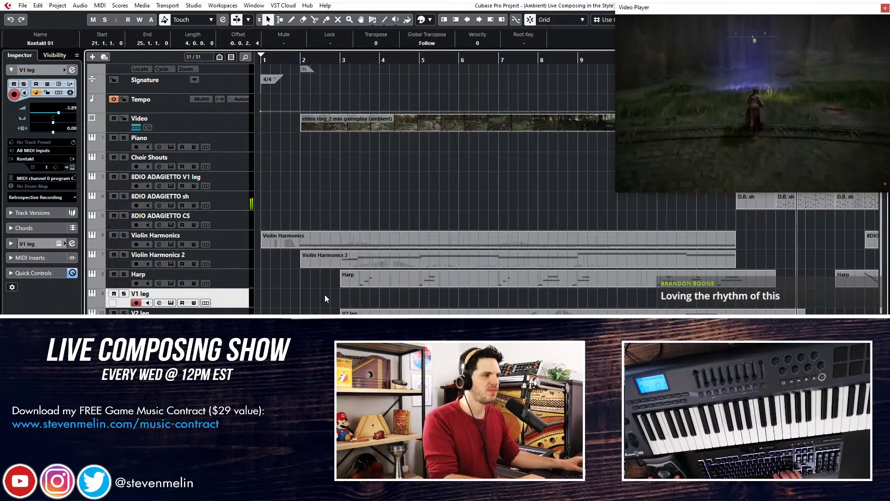
{"action": "scroll", "coordinate": [325, 295], "scroll_direction": "right", "scroll_amount": 3}
{"action": "key", "text": "shift+g"}
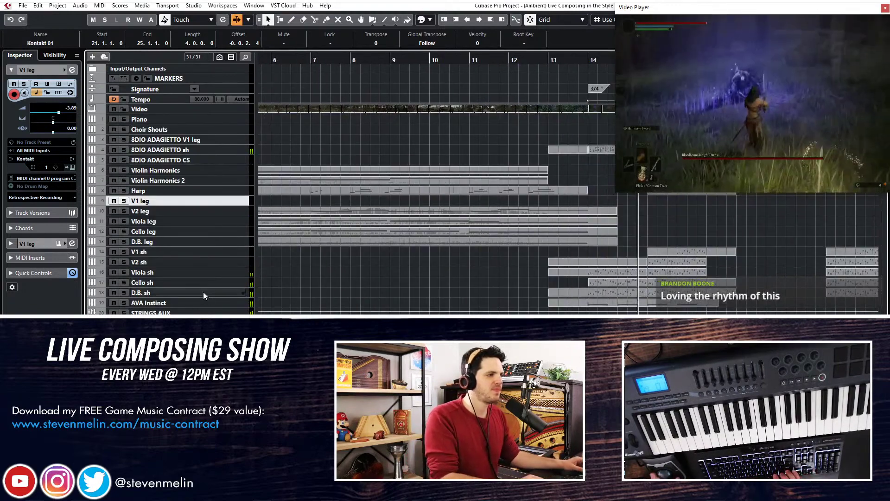
{"action": "left_click", "coordinate": [208, 304]}
{"action": "scroll", "coordinate": [417, 278], "scroll_direction": "right", "scroll_amount": 3}
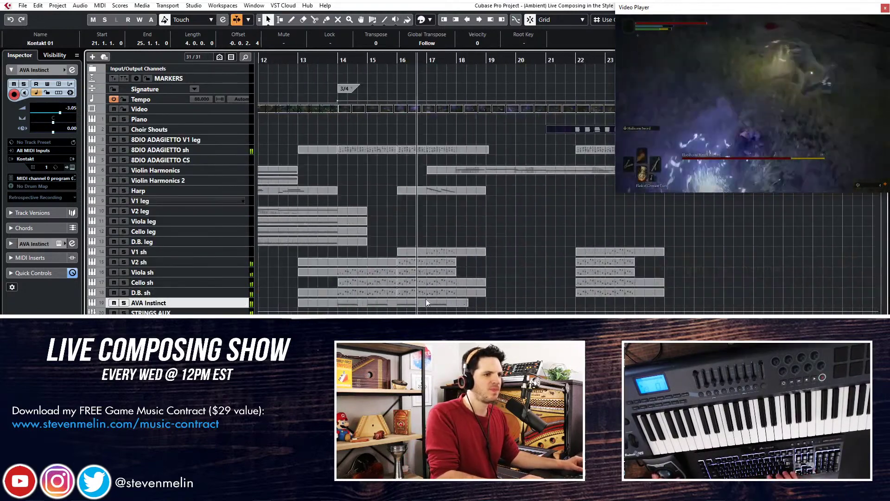
{"action": "left_click_drag", "start_coordinate": [371, 302], "coordinate": [611, 300]}
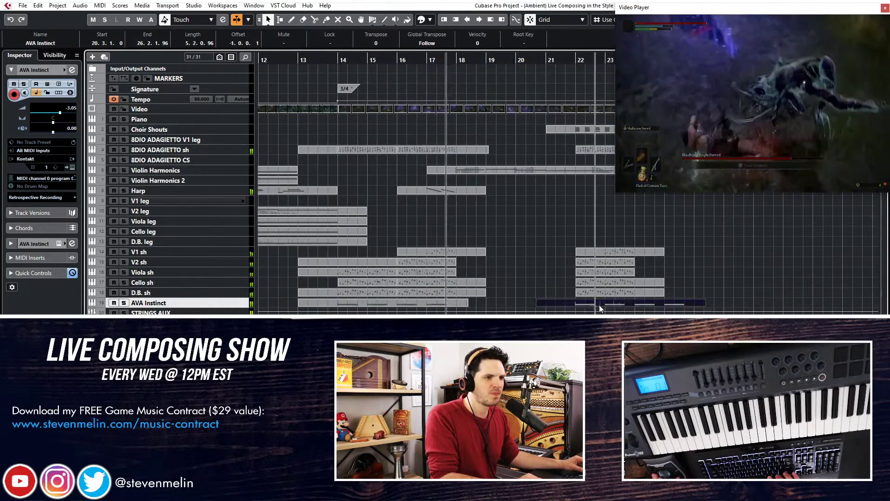
{"action": "key", "text": "KP_Add"}
{"action": "key", "text": "KP_Add"}
{"action": "key", "text": "KP_Add"}
{"action": "key", "text": "KP_Add"}
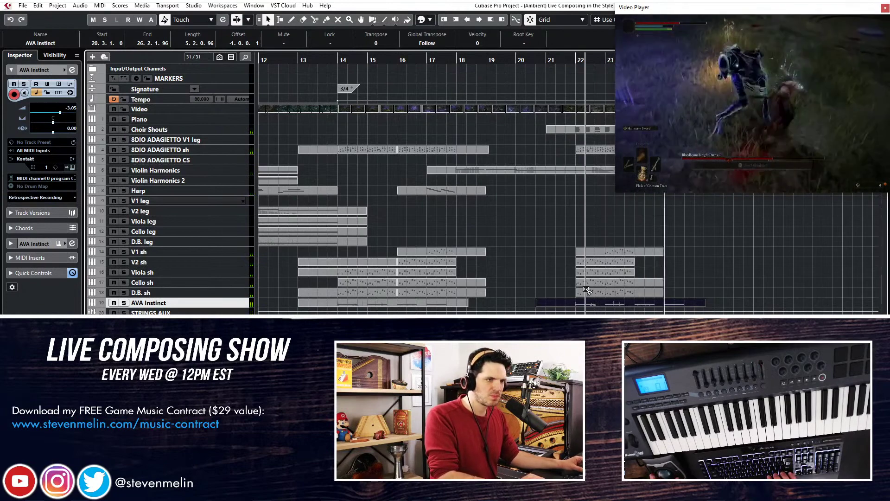
{"action": "left_click", "coordinate": [532, 283]}
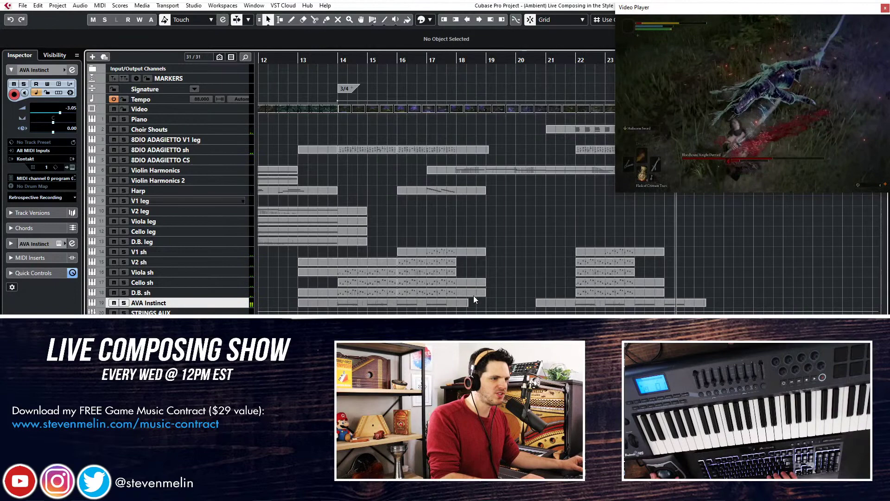
{"action": "left_click", "coordinate": [546, 302]}
{"action": "key", "text": "Delete"}
Trim the AVA Instinct part to start at bar 14 and copy it to bars 18 and 22.
{"action": "left_click", "coordinate": [380, 304]}
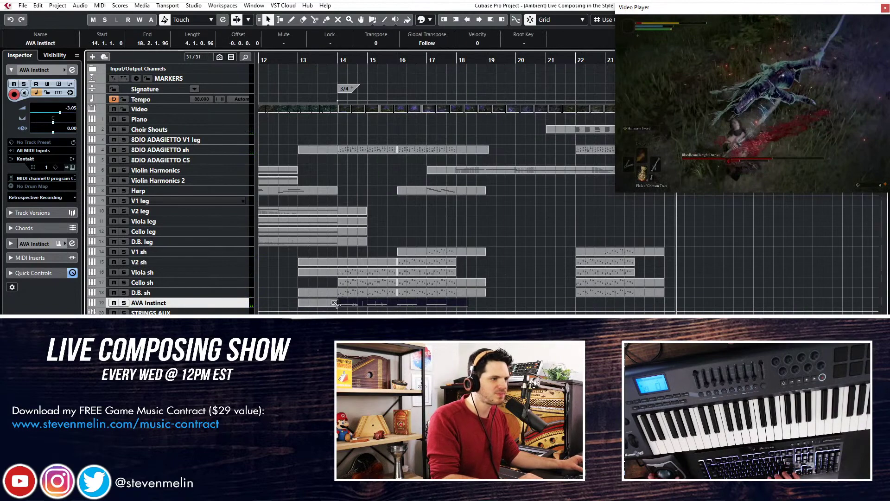
{"action": "left_click_drag", "start_coordinate": [323, 302], "coordinate": [588, 299]}
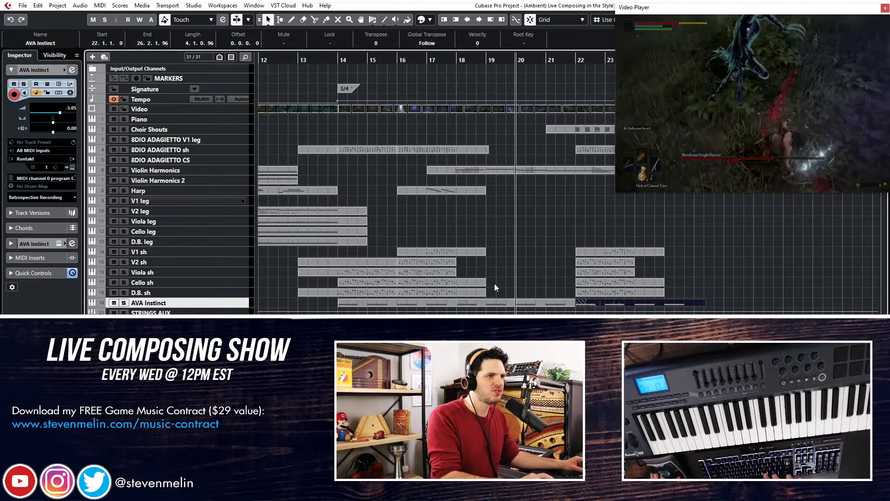
Play the arrangement from around bar 14 against the footage and enlarge the video player.
{"action": "key", "text": "KP_Subtract"}
{"action": "key", "text": "KP_Subtract"}
{"action": "key", "text": "KP_Subtract"}
{"action": "key", "text": "KP_Subtract"}
{"action": "key", "text": "KP_Subtract"}
{"action": "key", "text": "KP_Subtract"}
{"action": "key", "text": "space"}
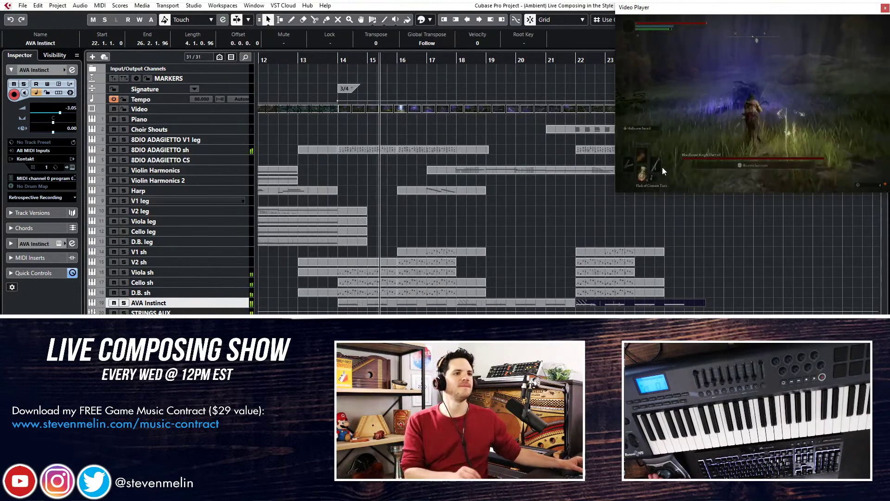
{"action": "left_click_drag", "start_coordinate": [616, 191], "coordinate": [486, 249]}
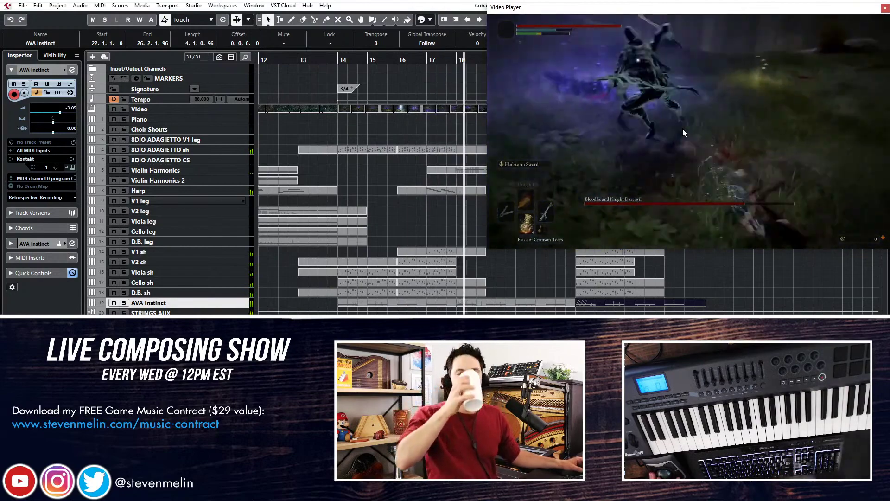
Trim the Choir Shouts part to start at bar 22 and place a three-bar copy at bar 16.
{"action": "key", "text": "f"}
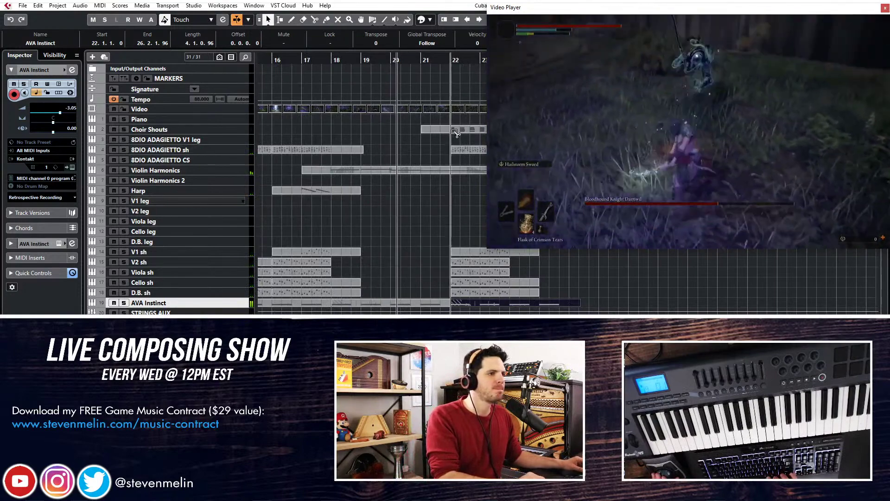
{"action": "left_click_drag", "start_coordinate": [456, 133], "coordinate": [285, 127]}
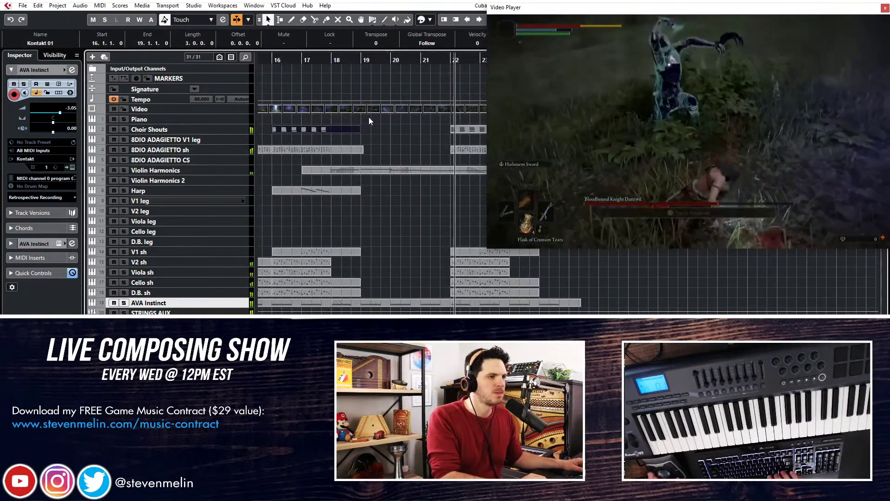
{"action": "scroll", "coordinate": [413, 147], "scroll_direction": "left", "scroll_amount": 2}
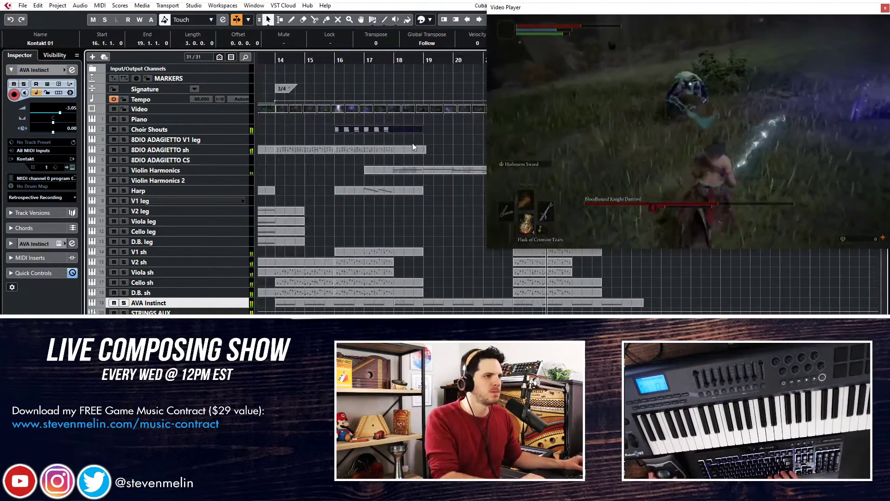
Play the combat section from bars 14 and 16 to check the copied choir shouts against the video.
{"action": "left_click", "coordinate": [270, 59]}
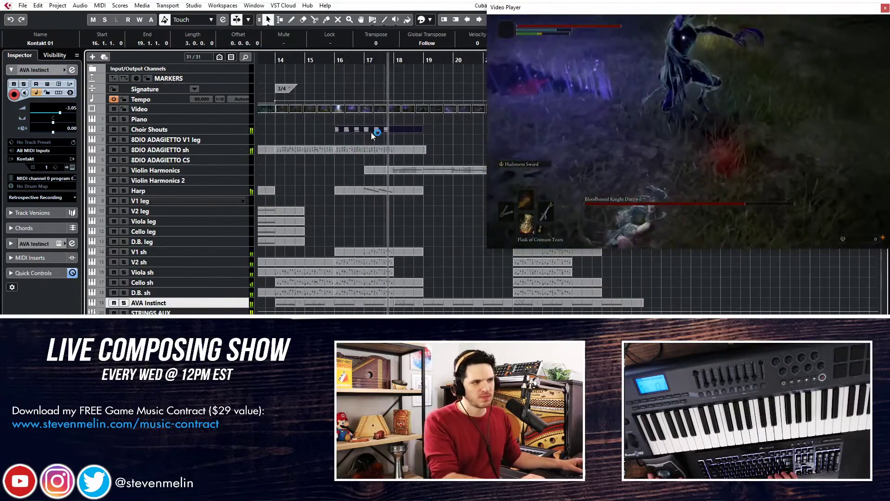
{"action": "key", "text": "KP_Subtract"}
{"action": "key", "text": "KP_Subtract"}
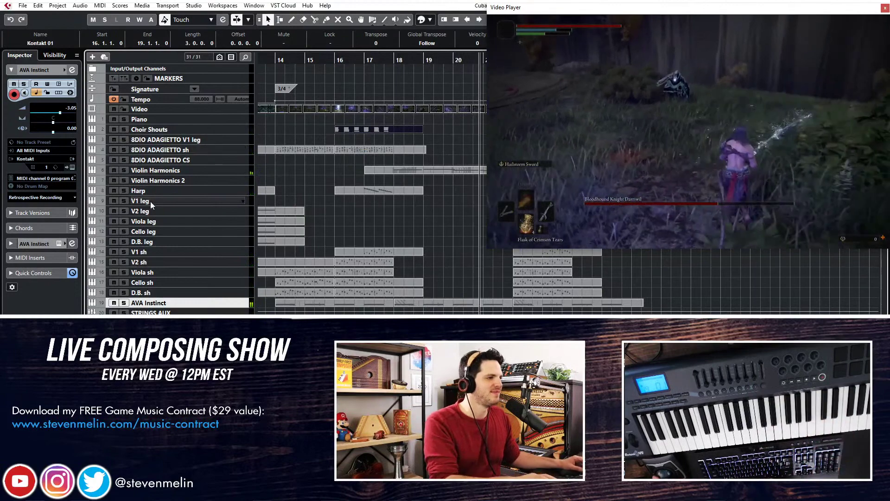
{"action": "left_click", "coordinate": [205, 171]}
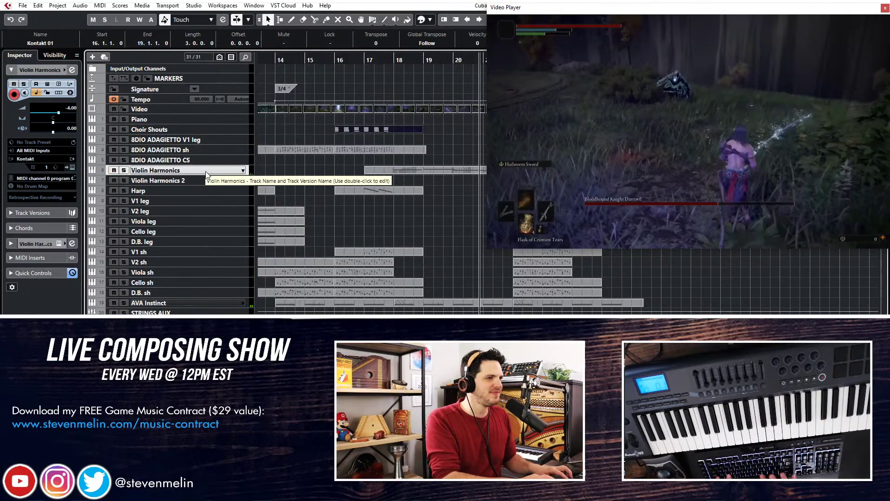
{"action": "key", "text": "ctrl+KP_Subtract"}
{"action": "key", "text": "ctrl+KP_Subtract"}
{"action": "key", "text": "ctrl+KP_Subtract"}
{"action": "key", "text": "ctrl+KP_Subtract"}
{"action": "key", "text": "ctrl+KP_Subtract"}
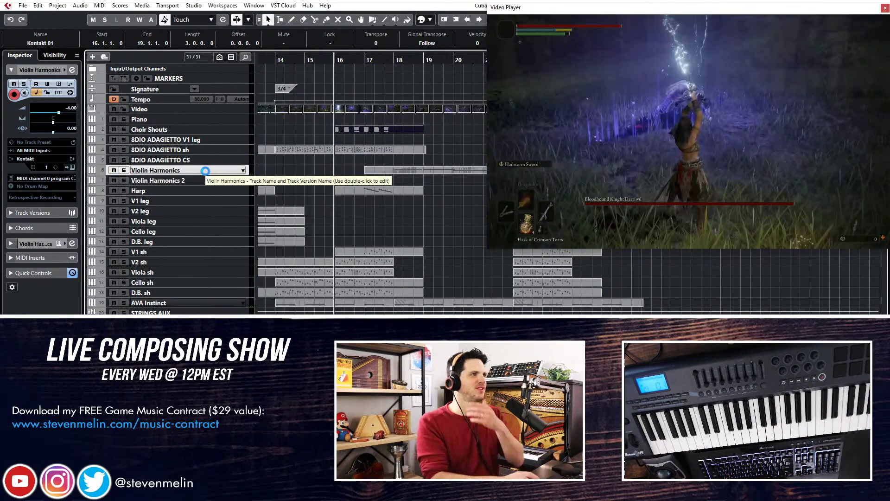
{"action": "key", "text": "space"}
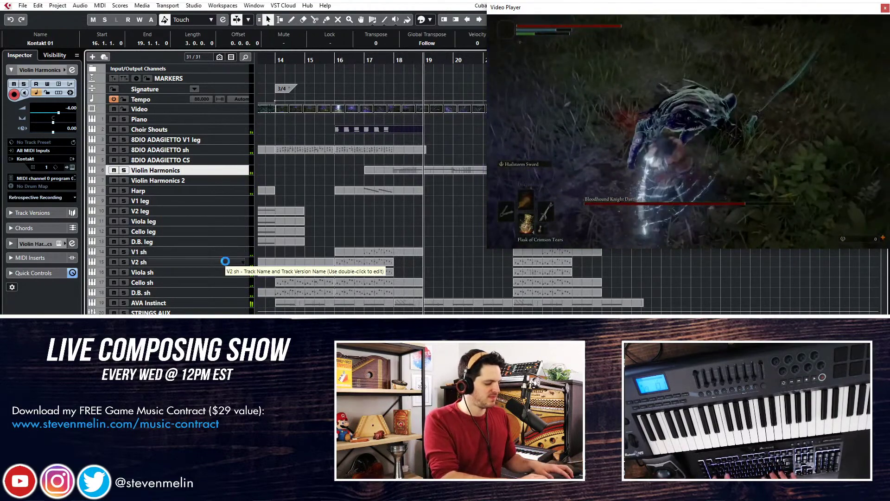
{"action": "key", "text": "n"}
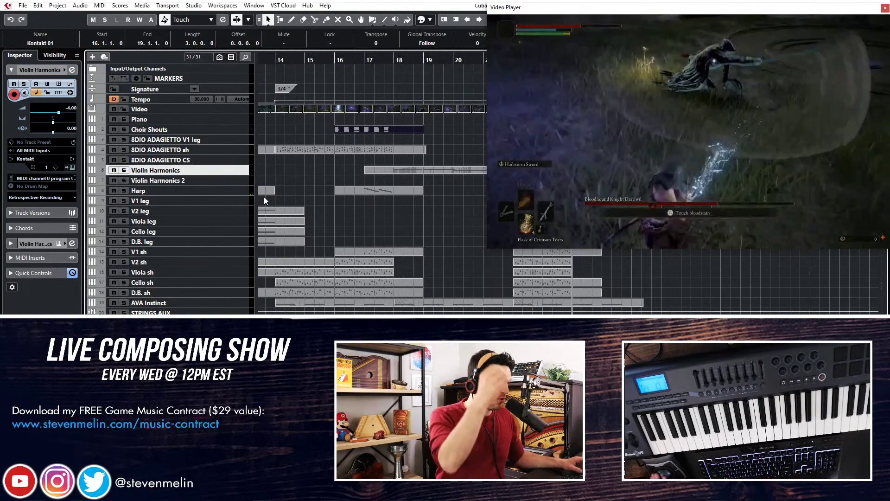
{"action": "left_click", "coordinate": [394, 221]}
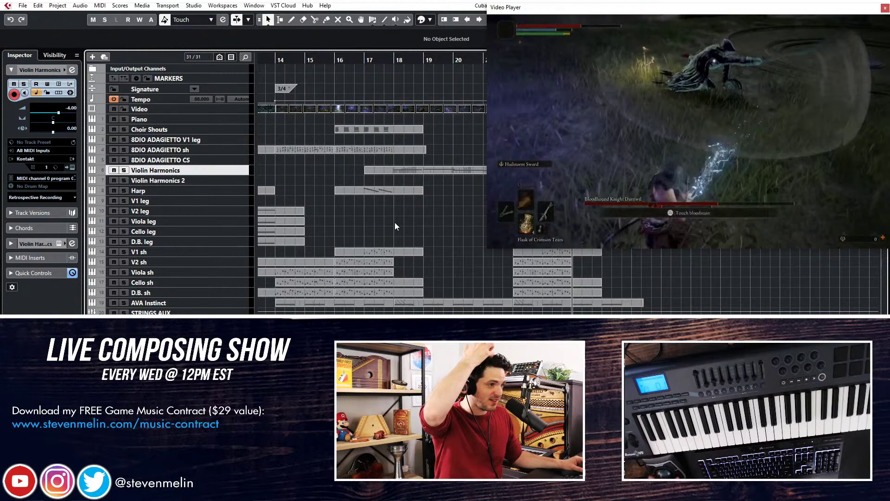
Add one Kontakt instrument track with stereo output and place it between the Piano and Choir Shouts tracks.
{"action": "key", "text": "t"}
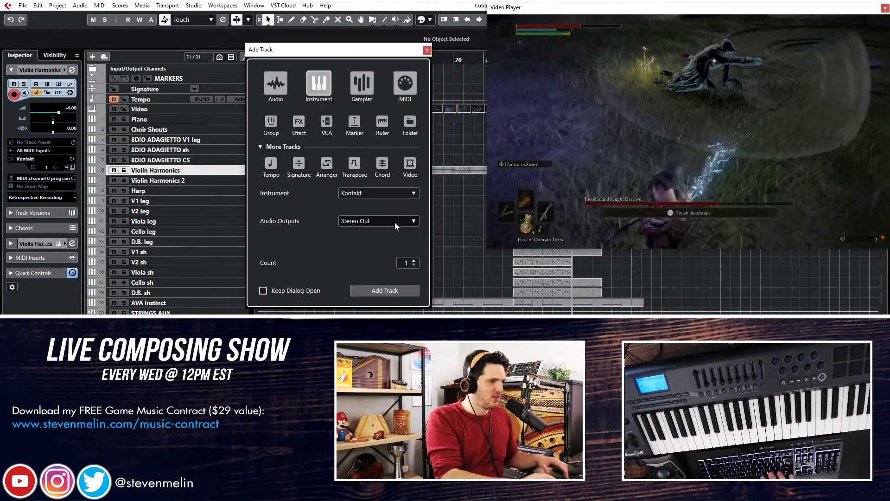
{"action": "left_click", "coordinate": [371, 293]}
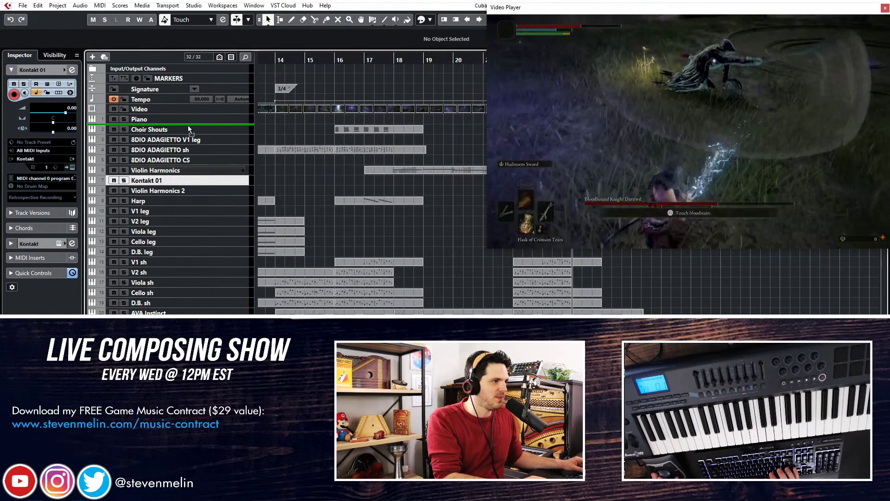
{"action": "left_click_drag", "start_coordinate": [188, 126], "coordinate": [188, 127]}
Open the new track's Kontakt instrument and browse the orchestral section combos and ensemble brass folders for a patch.
{"action": "key", "text": "e"}
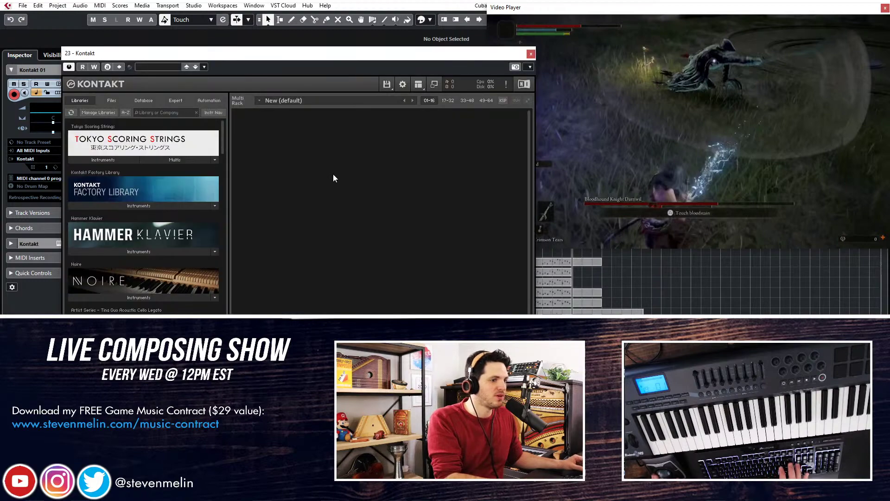
{"action": "right_click", "coordinate": [272, 187]}
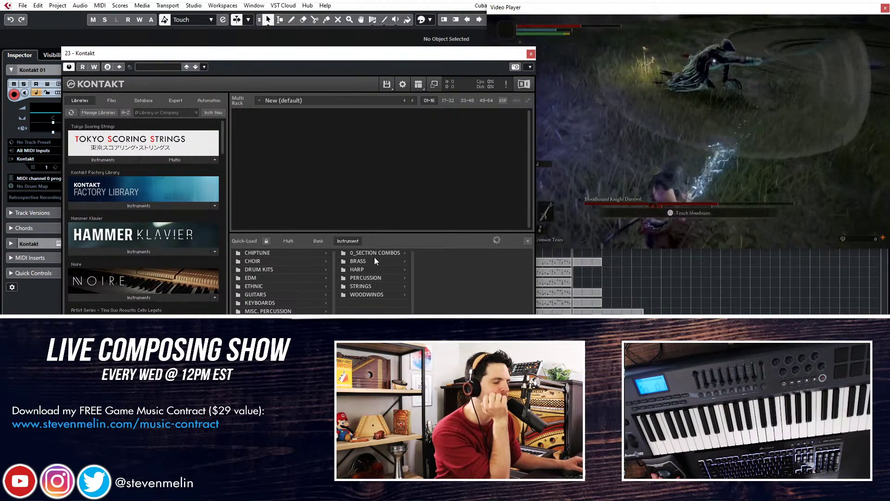
{"action": "left_click", "coordinate": [374, 256]}
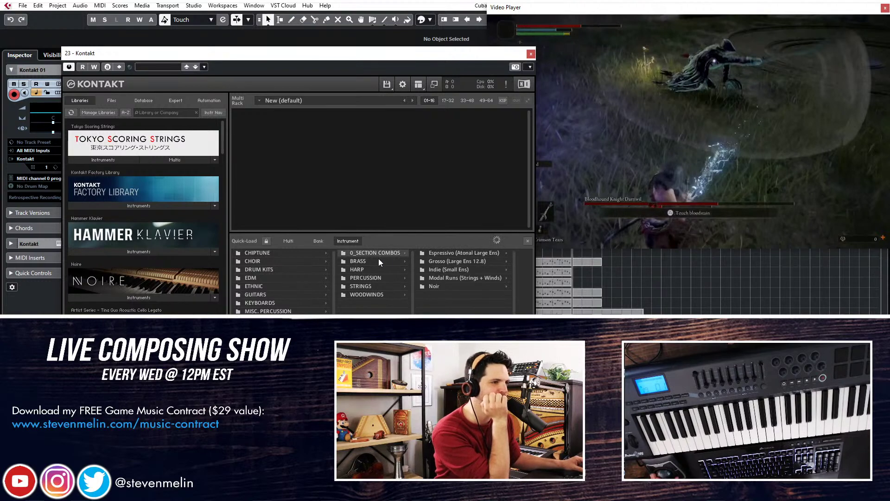
{"action": "left_click", "coordinate": [403, 262]}
{"action": "left_click", "coordinate": [427, 252]}
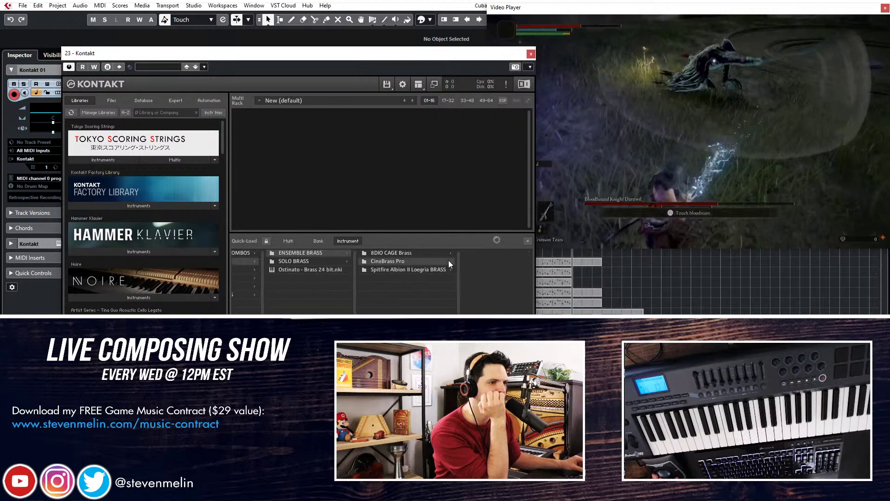
{"action": "left_click", "coordinate": [396, 268]}
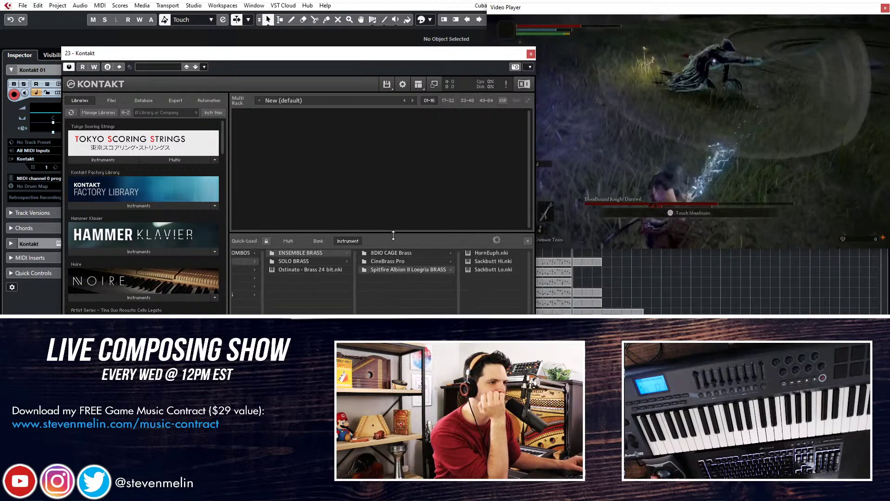
{"action": "left_click", "coordinate": [288, 252]}
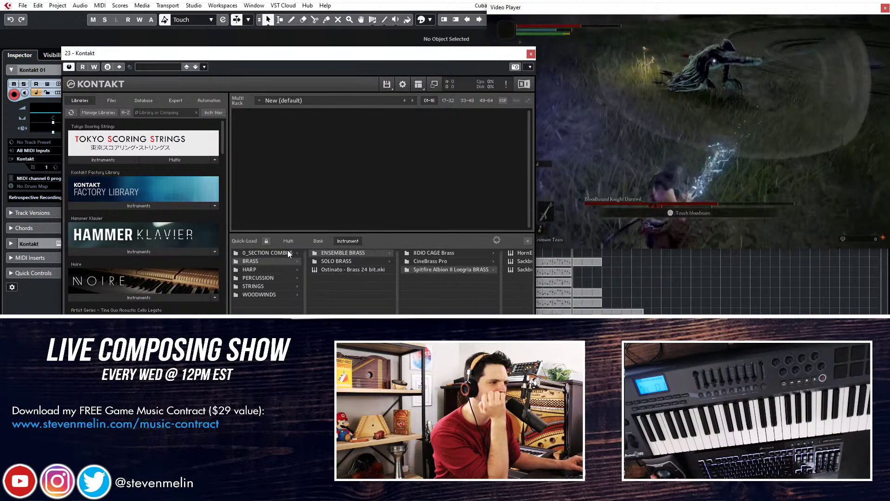
{"action": "left_click", "coordinate": [275, 254]}
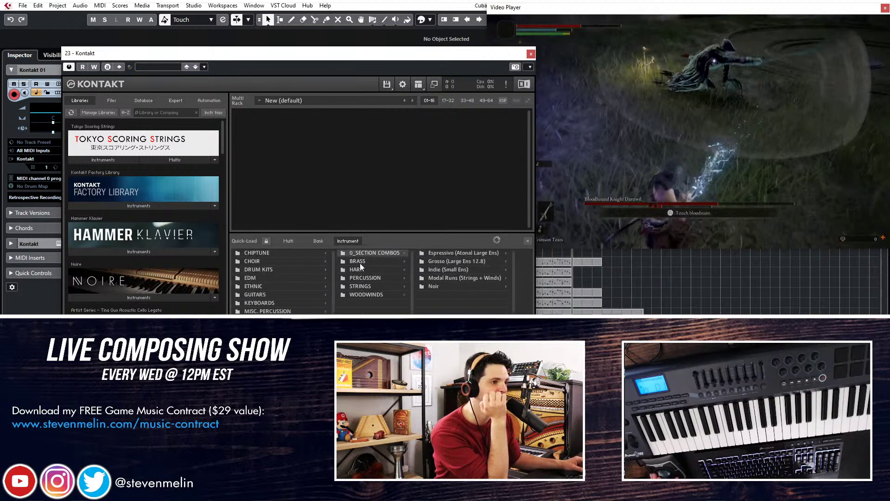
{"action": "scroll", "coordinate": [141, 182], "scroll_direction": "down", "scroll_amount": 3}
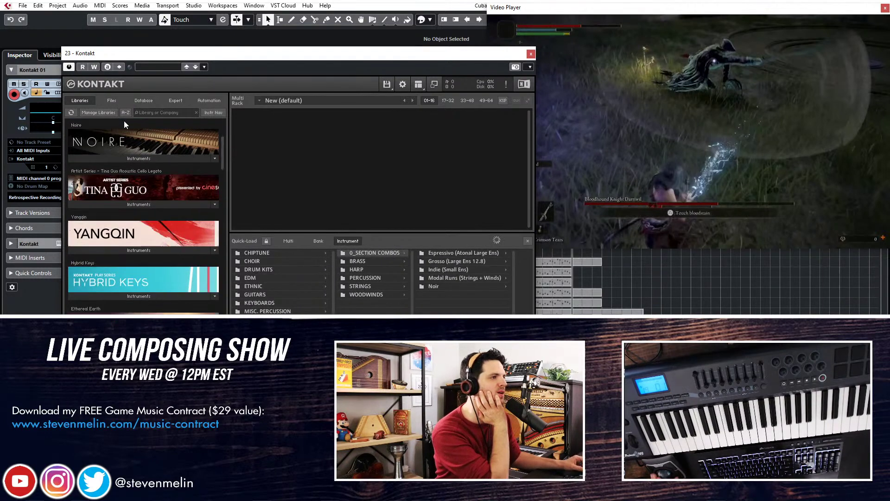
Browse Kontakt's files to the Instruments folder of The New Century Ensemble Brass.
{"action": "left_click", "coordinate": [111, 98]}
{"action": "left_click_drag", "start_coordinate": [176, 54], "coordinate": [0, 61]}
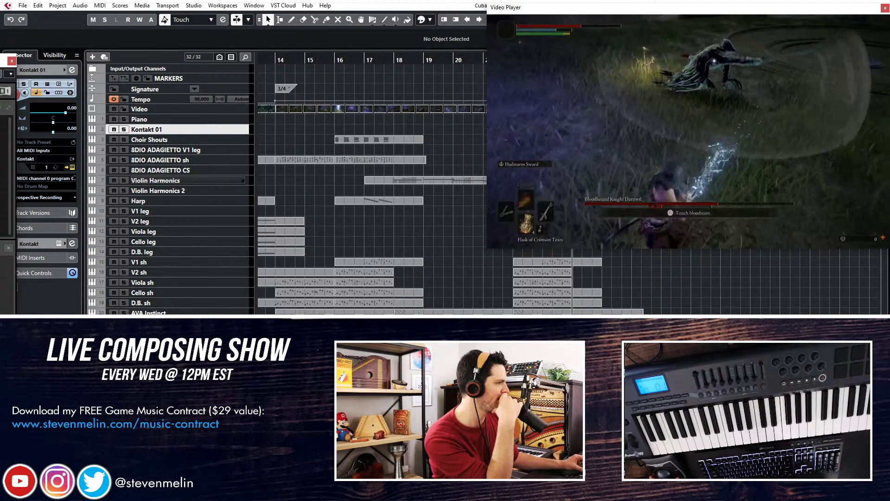
{"action": "left_click_drag", "start_coordinate": [0, 60], "coordinate": [274, 38]}
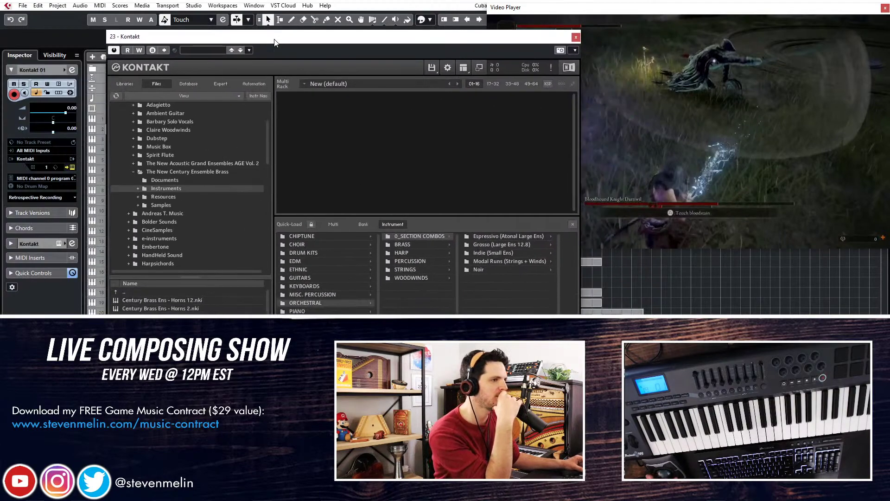
Browse the Trombones folder under The New Century Ensemble Brass individual articulations and load the Trombones 3 - Sustain patch.
{"action": "left_click", "coordinate": [201, 301]}
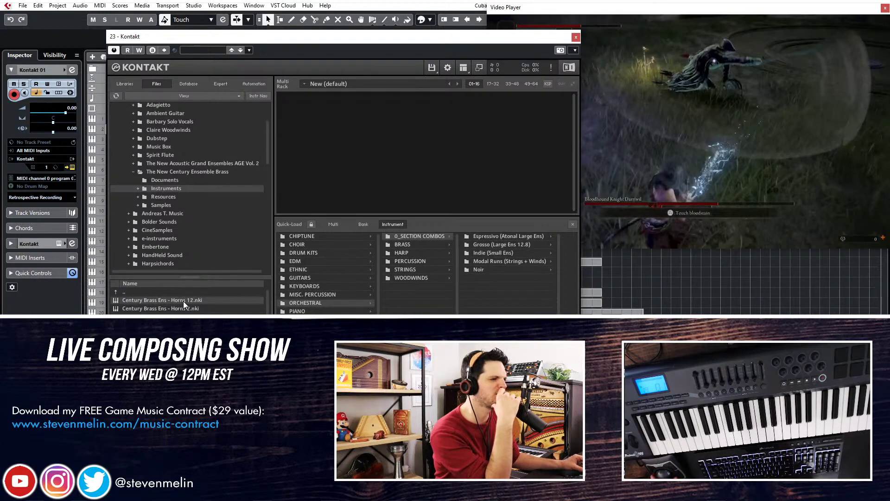
{"action": "left_click_drag", "start_coordinate": [184, 304], "coordinate": [217, 297]}
{"action": "double_click", "coordinate": [153, 316]}
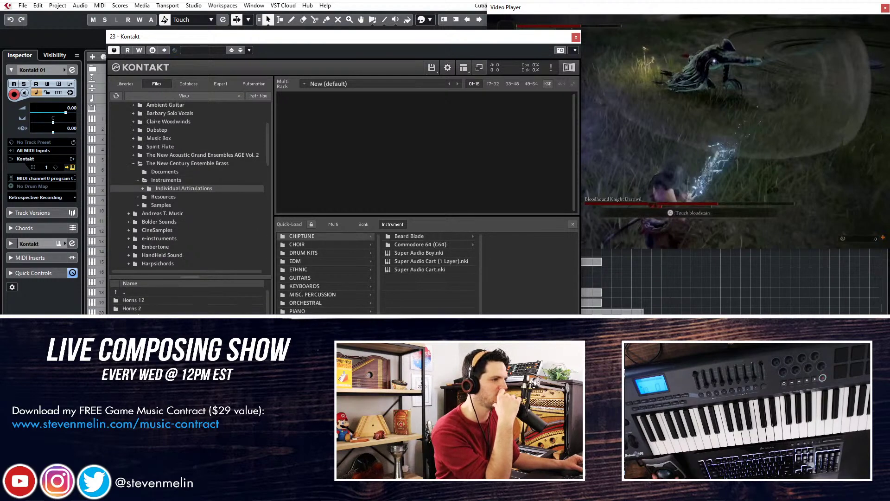
{"action": "double_click", "coordinate": [139, 325]}
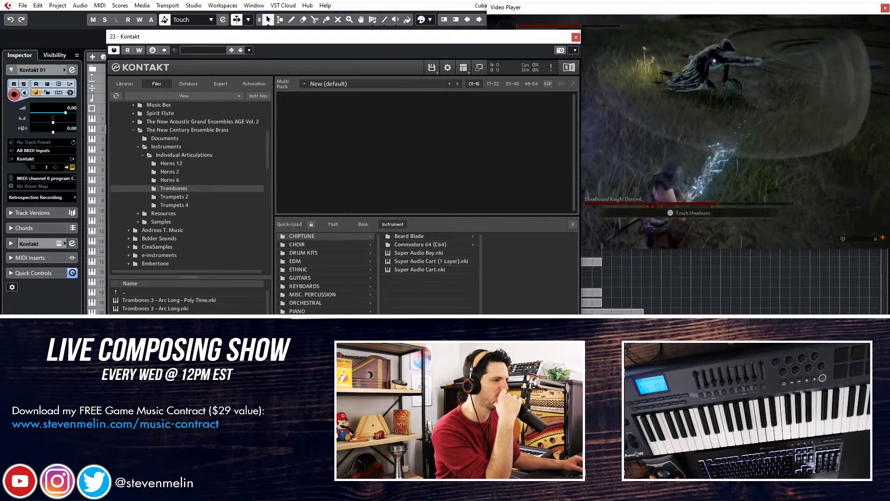
{"action": "scroll", "coordinate": [190, 301], "scroll_direction": "down", "scroll_amount": 8}
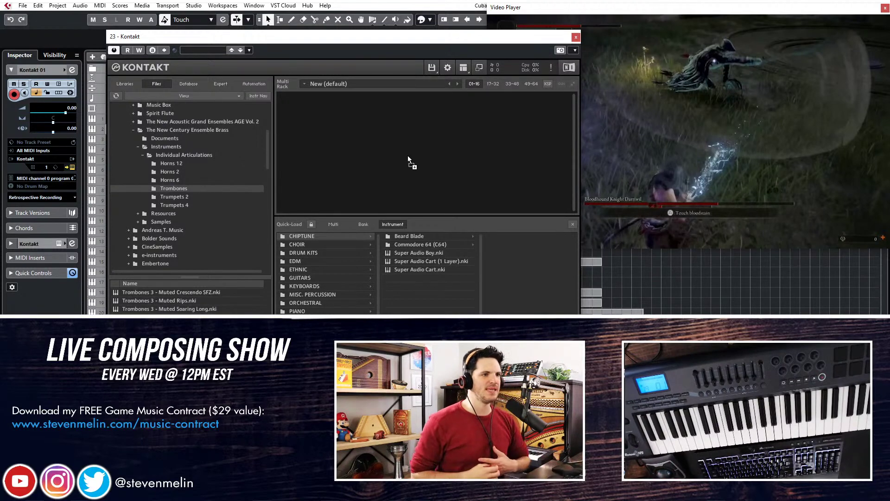
{"action": "left_click_drag", "start_coordinate": [408, 156], "coordinate": [408, 156]}
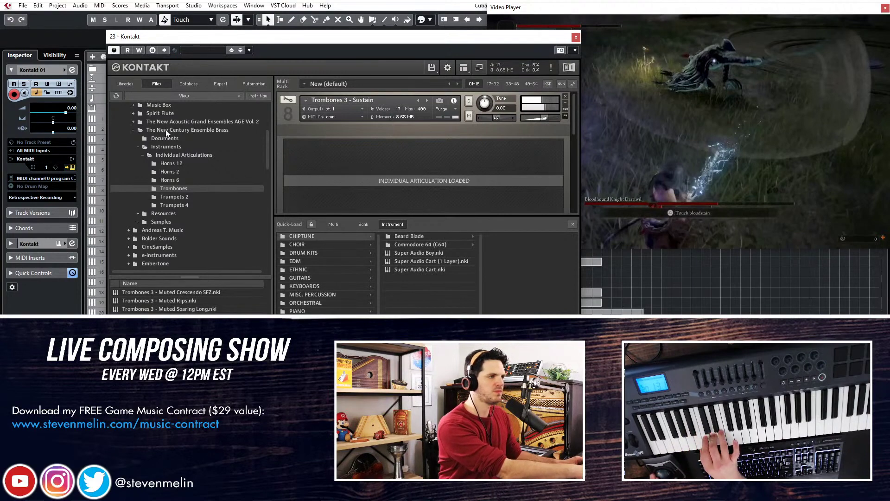
Replace the loaded patch with 26 Monster Low Brass Articulations from the CineBrass PRO library and close the instrument.
{"action": "left_click", "coordinate": [139, 84]}
{"action": "scroll", "coordinate": [201, 190], "scroll_direction": "down", "scroll_amount": 6}
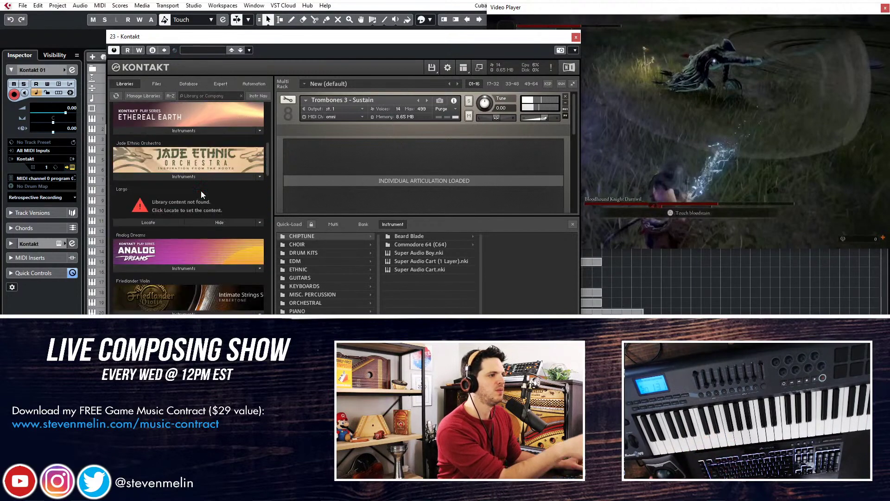
{"action": "scroll", "coordinate": [201, 191], "scroll_direction": "down", "scroll_amount": 10}
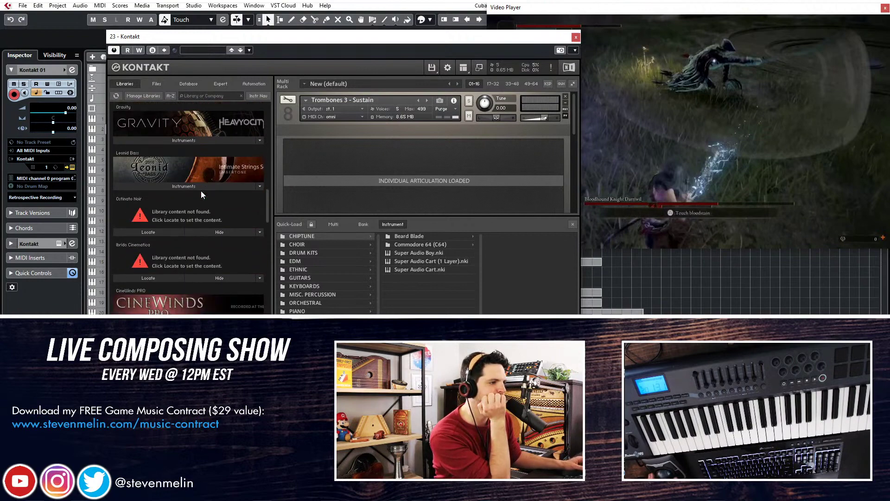
{"action": "left_click", "coordinate": [175, 309]}
{"action": "scroll", "coordinate": [154, 299], "scroll_direction": "down", "scroll_amount": 2}
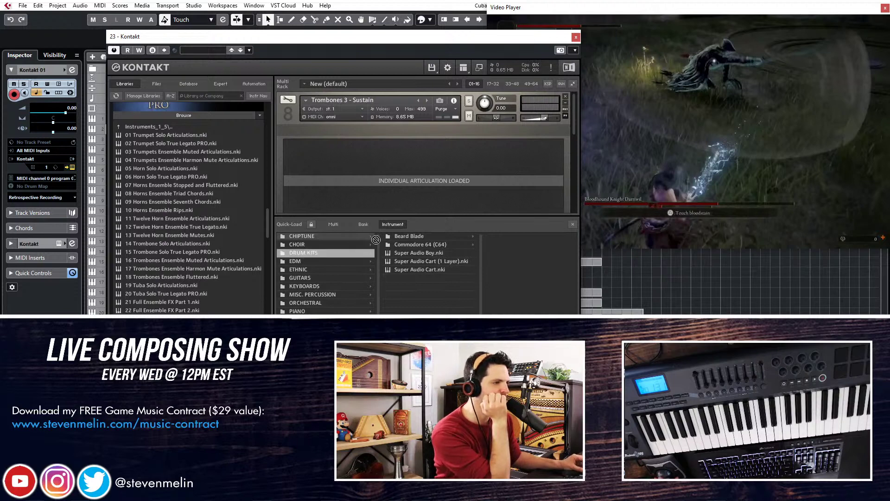
{"action": "left_click_drag", "start_coordinate": [297, 244], "coordinate": [385, 140]}
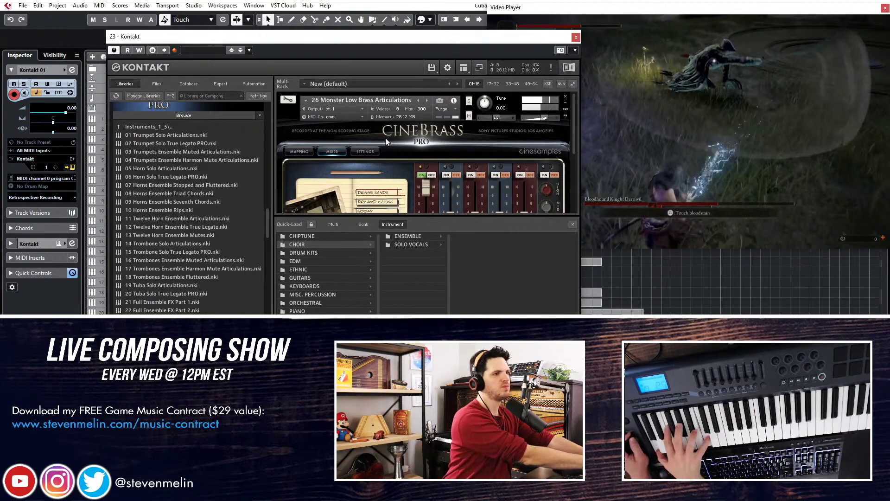
{"action": "left_click", "coordinate": [575, 36]}
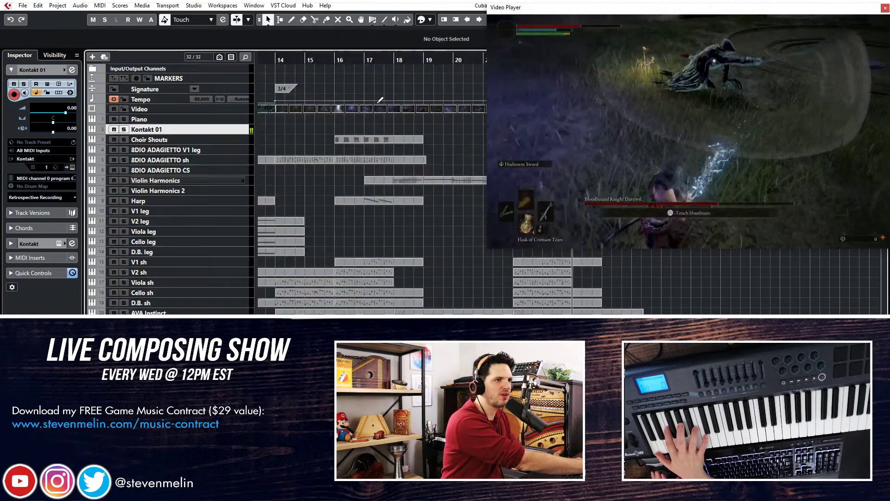
Lower the new Kontakt track's volume to -12.9 and rename the track Low Brass sh.
{"action": "left_click_drag", "start_coordinate": [64, 117], "coordinate": [50, 117]}
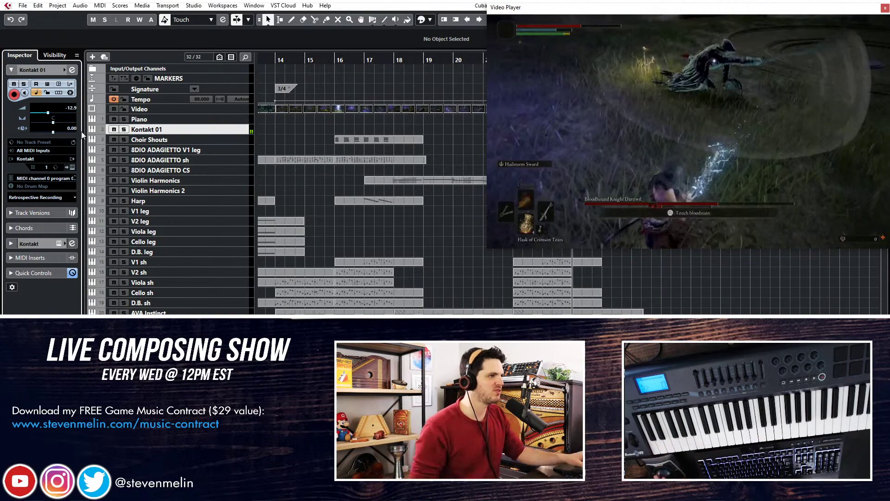
{"action": "double_click", "coordinate": [148, 129]}
{"action": "type", "text": "Low"}
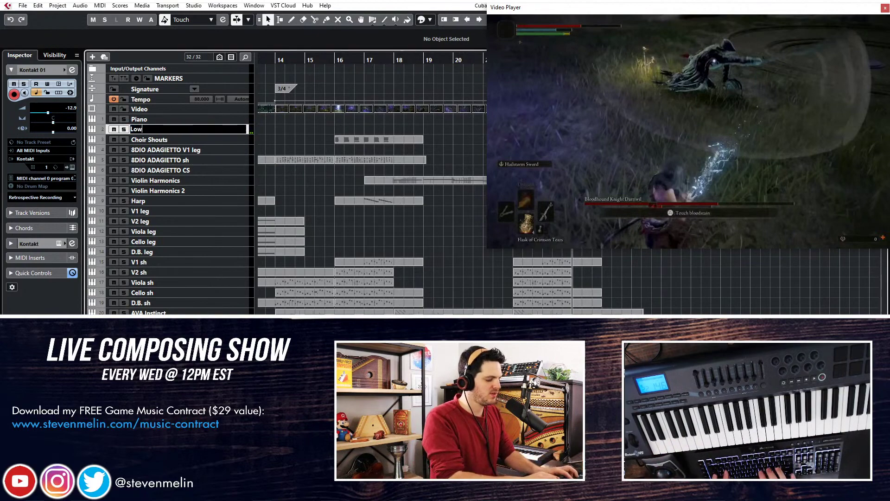
{"action": "type", "text": " Brass sh"}
{"action": "key", "text": "Return"}
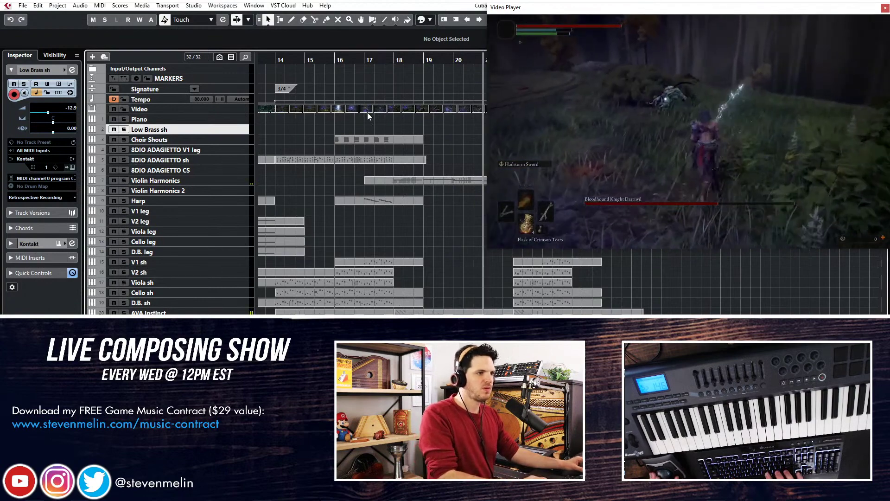
Play the combat section to rehearse a low brass part against the video.
{"action": "left_click", "coordinate": [334, 126]}
{"action": "key", "text": "space"}
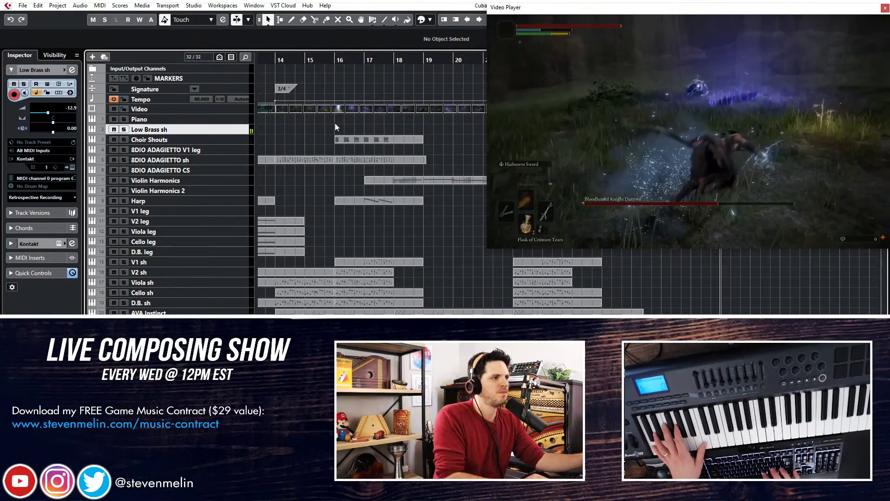
{"action": "key", "text": "space"}
{"action": "key", "text": "KP_Decimal"}
{"action": "key", "text": "space"}
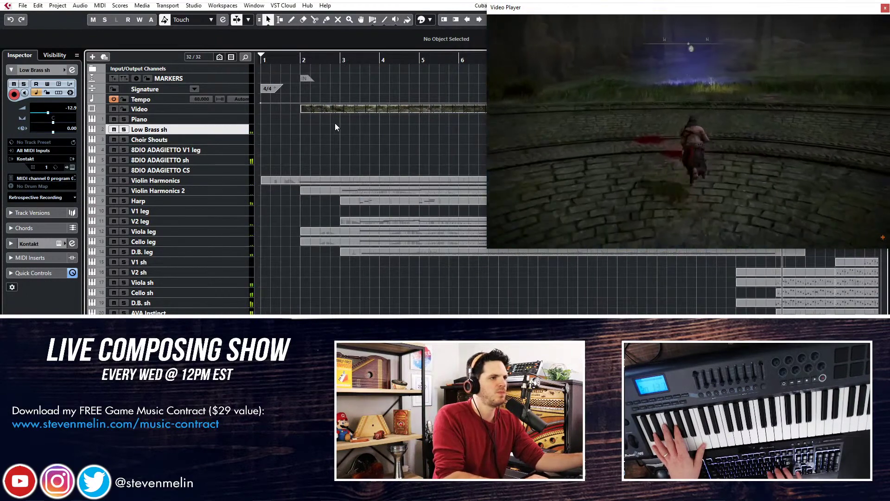
{"action": "scroll", "coordinate": [350, 130], "scroll_direction": "right", "scroll_amount": 4}
{"action": "key", "text": "space"}
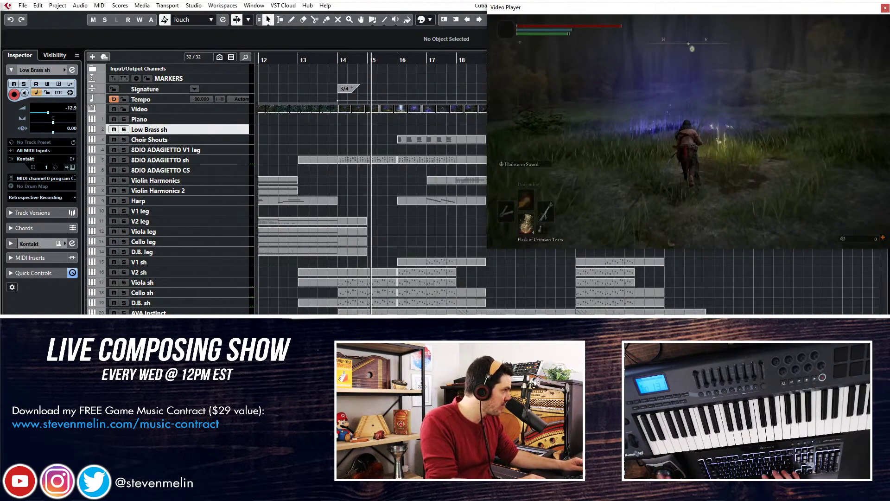
{"action": "key", "text": "space"}
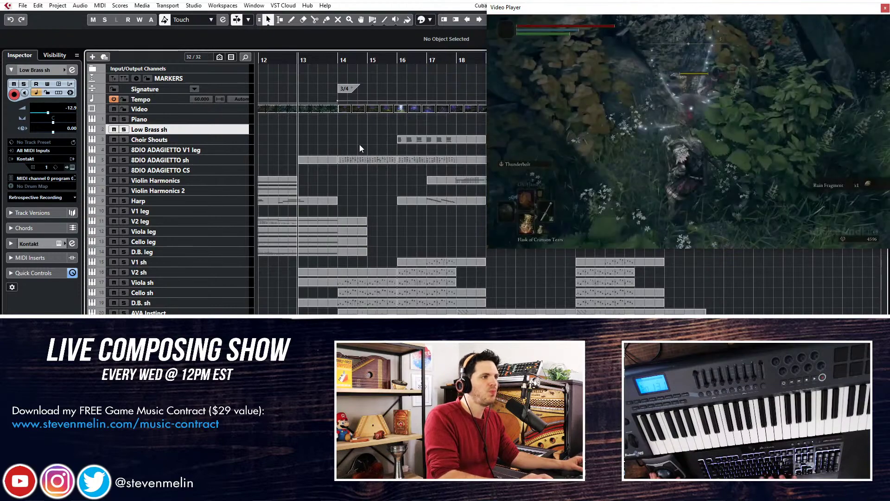
Record a low brass part on the Low Brass sh track from bar 15 and cut away the portion before bar 17, beat 3.
{"action": "key", "text": "KP_Multiply"}
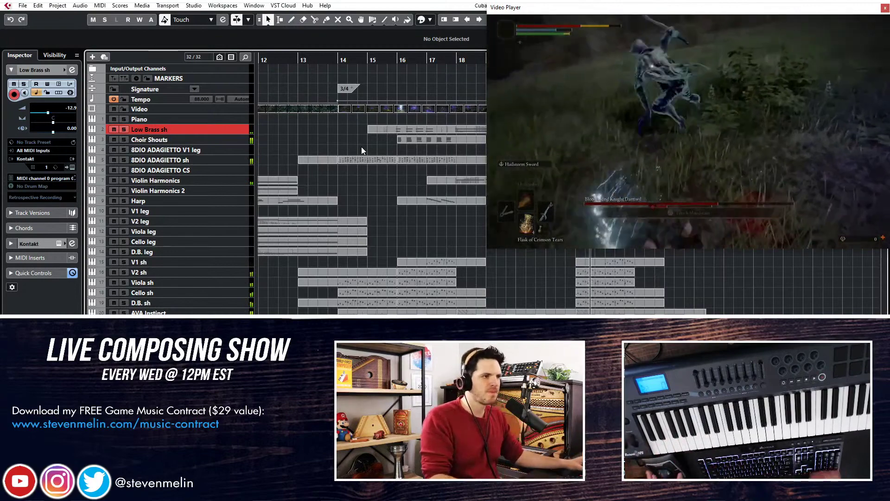
{"action": "left_click", "coordinate": [328, 130]}
{"action": "left_click", "coordinate": [326, 130], "text": "alt"}
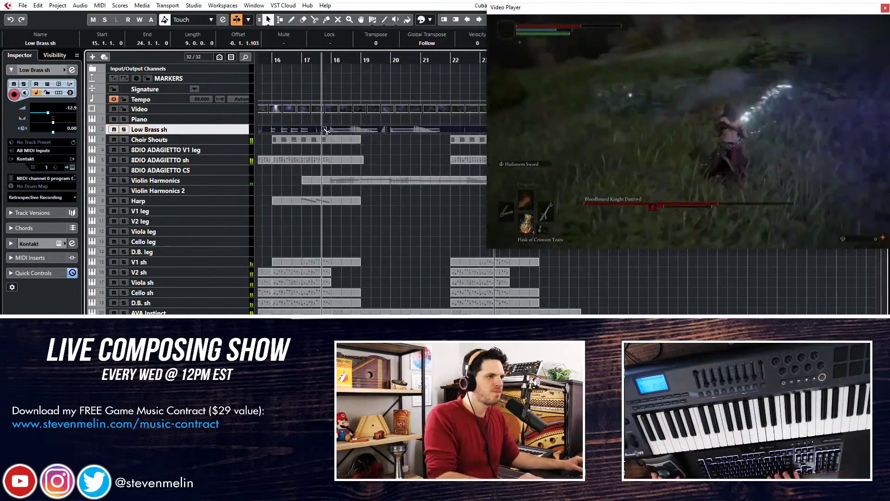
{"action": "left_click", "coordinate": [304, 129]}
{"action": "key", "text": "Delete"}
{"action": "left_click", "coordinate": [373, 131]}
{"action": "key", "text": "KP_Subtract"}
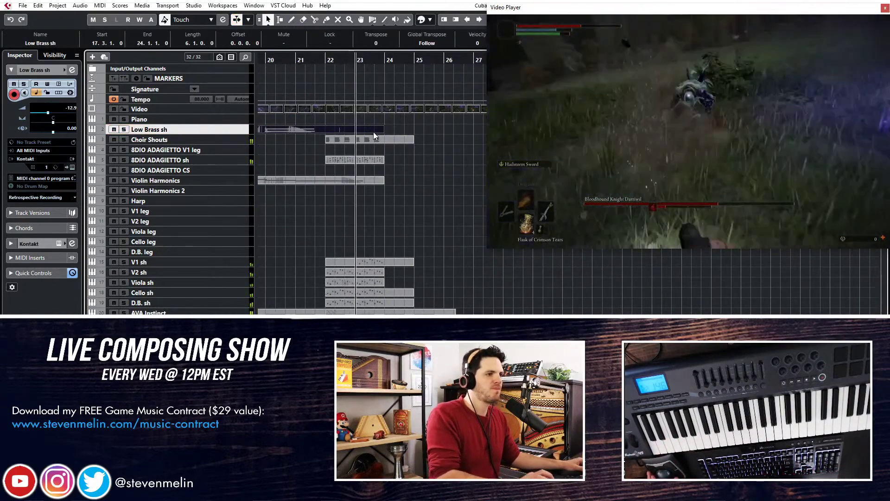
Record the continuation of the low brass part from bar 23 to bar 28 and play the take back from around bar 17.
{"action": "key", "text": "KP_Multiply"}
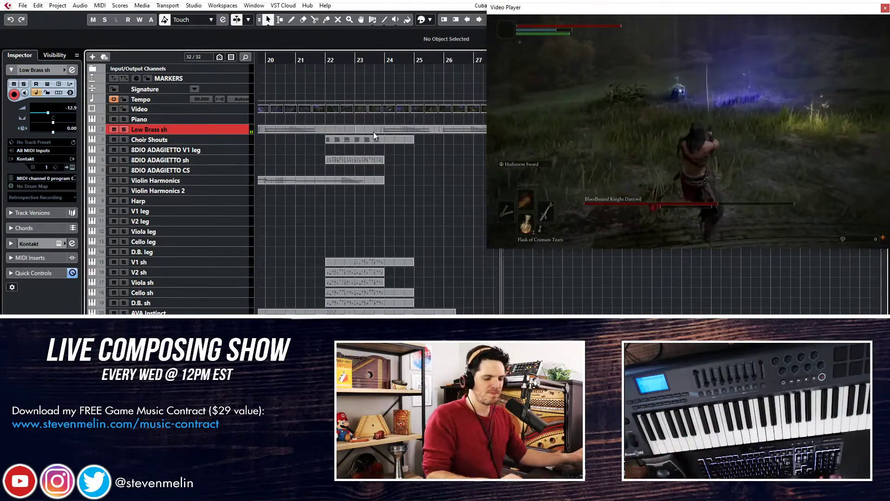
{"action": "key", "text": "space"}
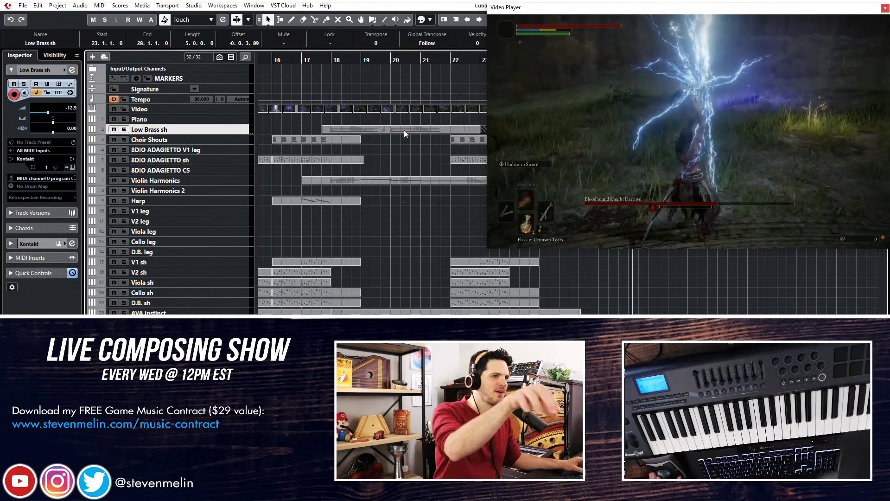
{"action": "left_click", "coordinate": [301, 120]}
{"action": "left_click", "coordinate": [319, 56]}
{"action": "key", "text": "space"}
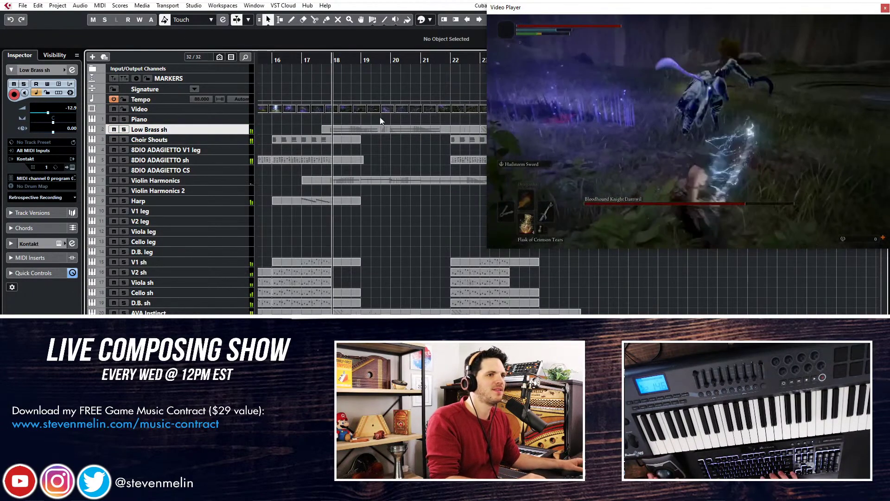
{"action": "key", "text": "space"}
{"action": "key", "text": "space"}
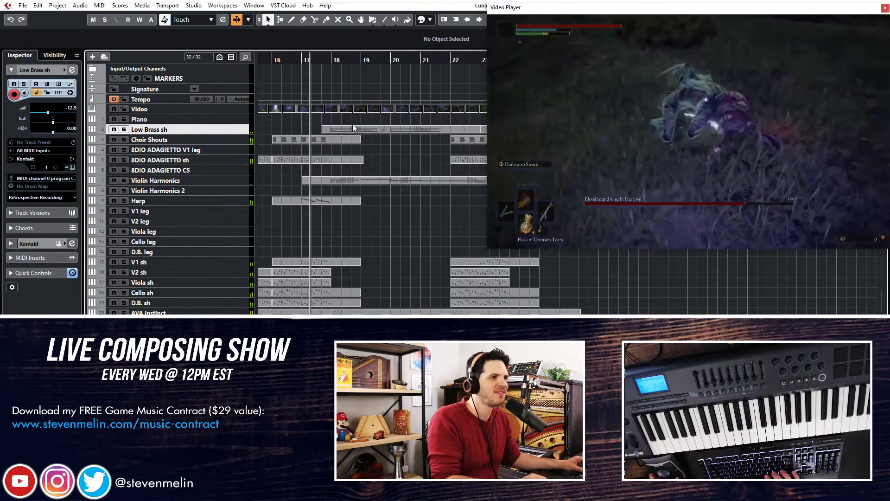
Glue the two Low Brass sh events into one and inspect its notes in the Key Editor.
{"action": "key", "text": "g"}
{"action": "scroll", "coordinate": [355, 126], "scroll_direction": "right", "scroll_amount": 3}
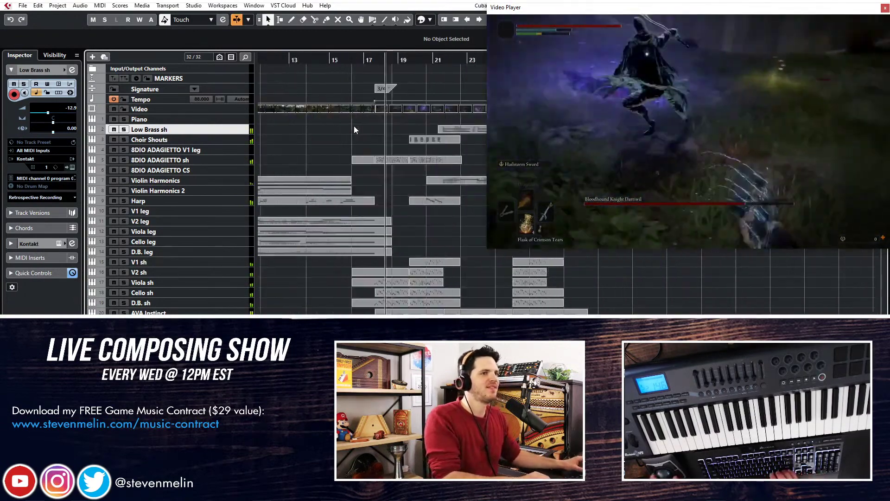
{"action": "key", "text": "4"}
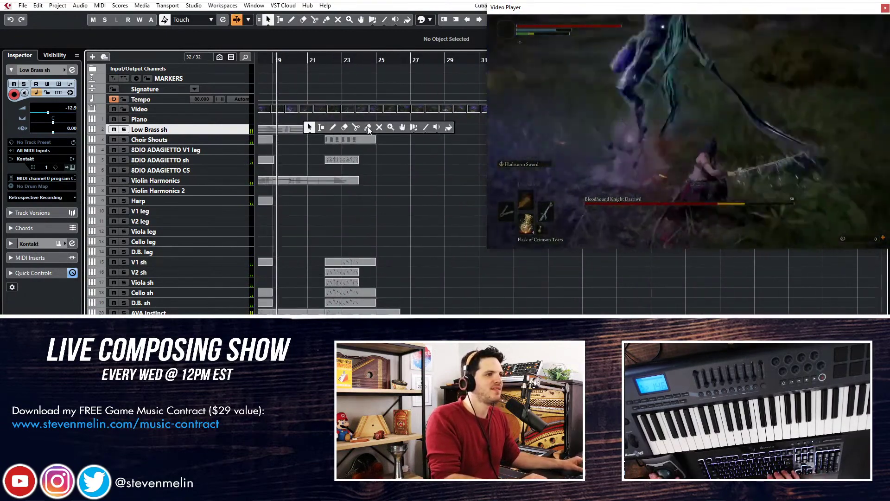
{"action": "key", "text": "1"}
{"action": "double_click", "coordinate": [305, 129]}
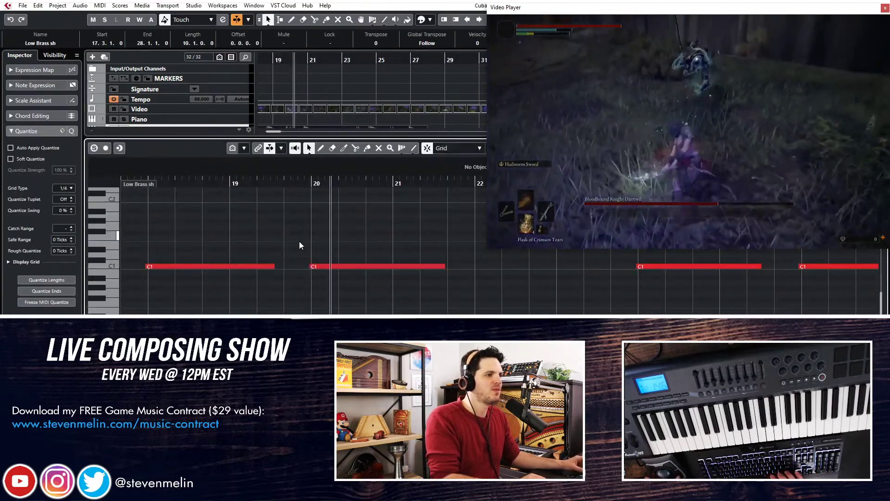
{"action": "key", "text": "ctrl+alt+e"}
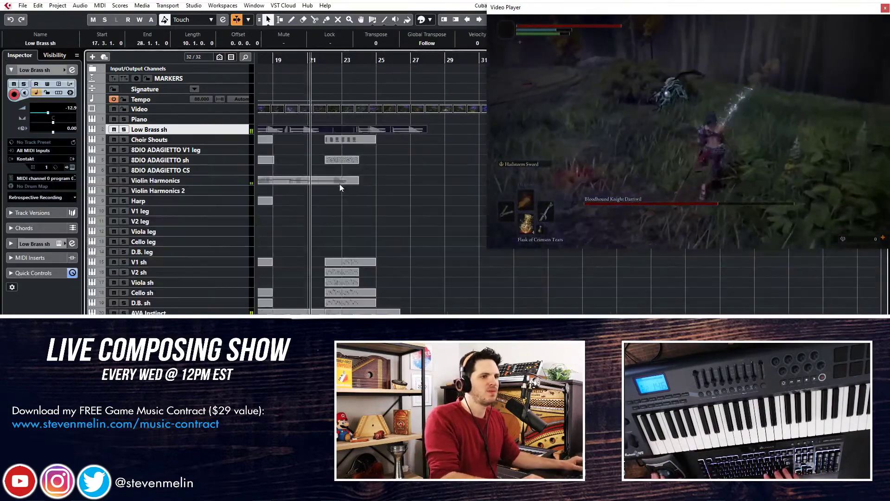
Rewind towards bar 15 and replay the combat section to check the low brass against the video.
{"action": "scroll", "coordinate": [334, 182], "scroll_direction": "left", "scroll_amount": 3}
{"action": "key", "text": "KP_Subtract"}
{"action": "key", "text": "KP_Subtract"}
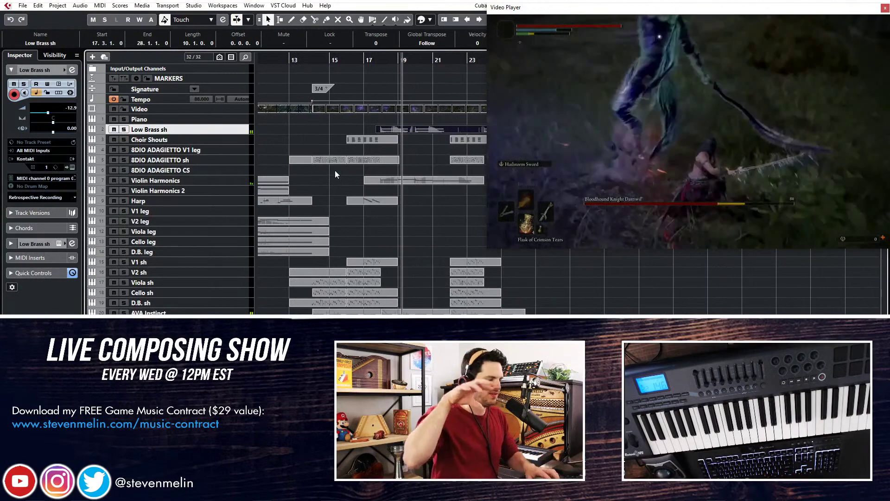
{"action": "key", "text": "KP_Subtract"}
{"action": "key", "text": "KP_Subtract"}
{"action": "key", "text": "KP_Subtract"}
{"action": "key", "text": "KP_Subtract"}
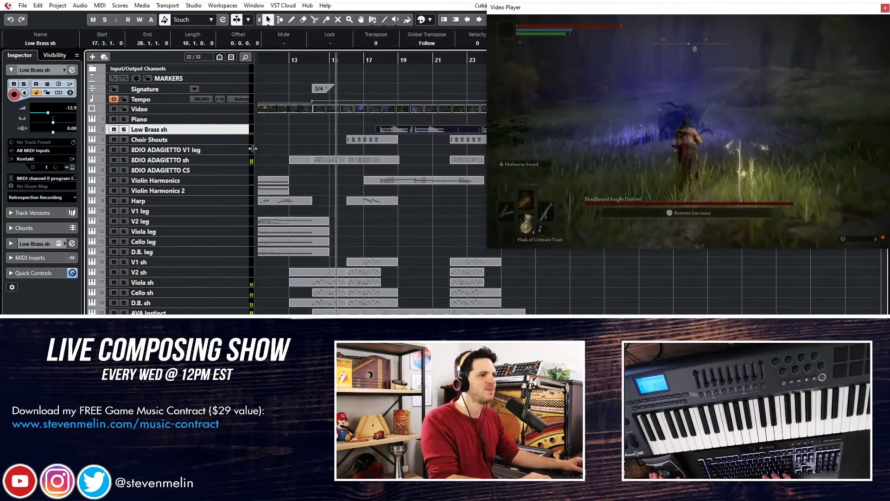
Add one Kontakt instrument track with stereo output below Low Brass sh and name it Horns.
{"action": "key", "text": "ctrl+t"}
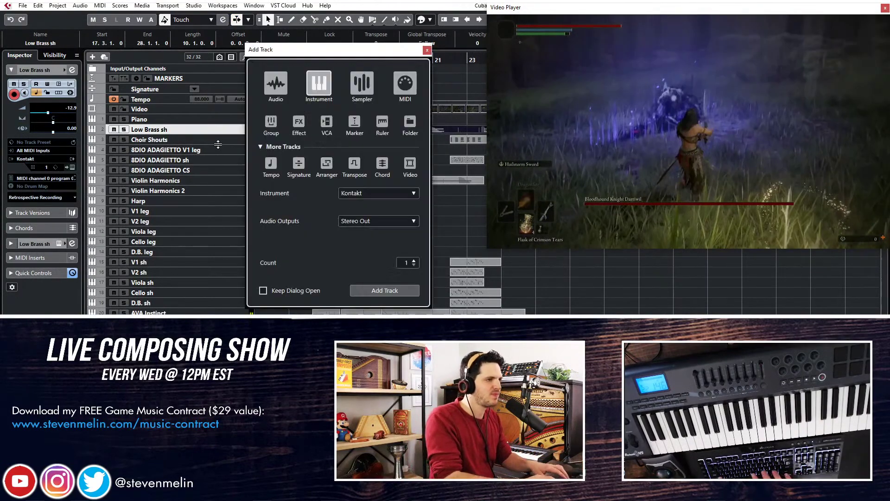
{"action": "left_click", "coordinate": [378, 290]}
{"action": "type", "text": "Horn"}
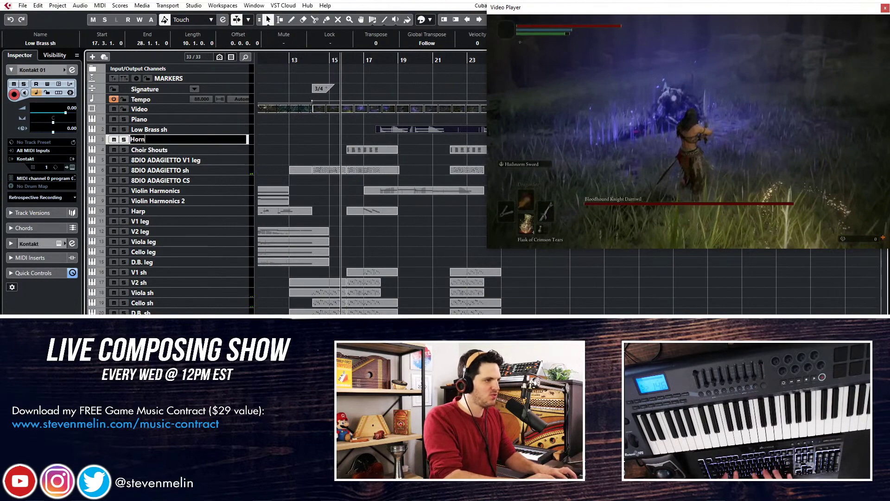
{"action": "type", "text": "s"}
{"action": "key", "text": "Return"}
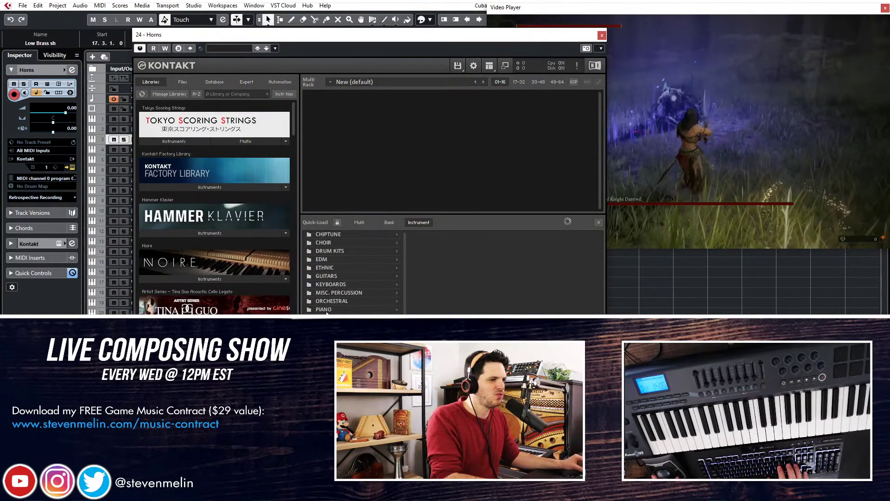
Load Horns 12 - Legato from The New Century Ensemble Brass individual articulations into Kontakt on the Horns track and hide the Quick-Load pane.
{"action": "left_click", "coordinate": [182, 82]}
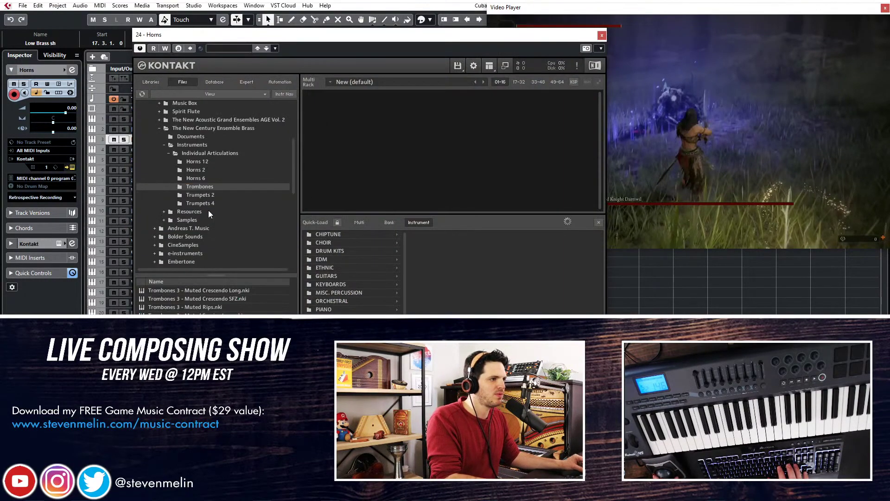
{"action": "left_click", "coordinate": [197, 162]}
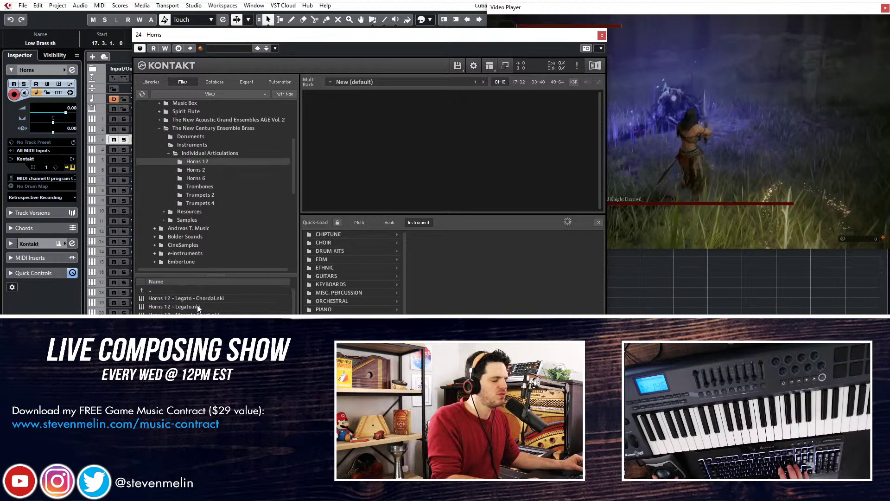
{"action": "left_click_drag", "start_coordinate": [198, 308], "coordinate": [399, 154]}
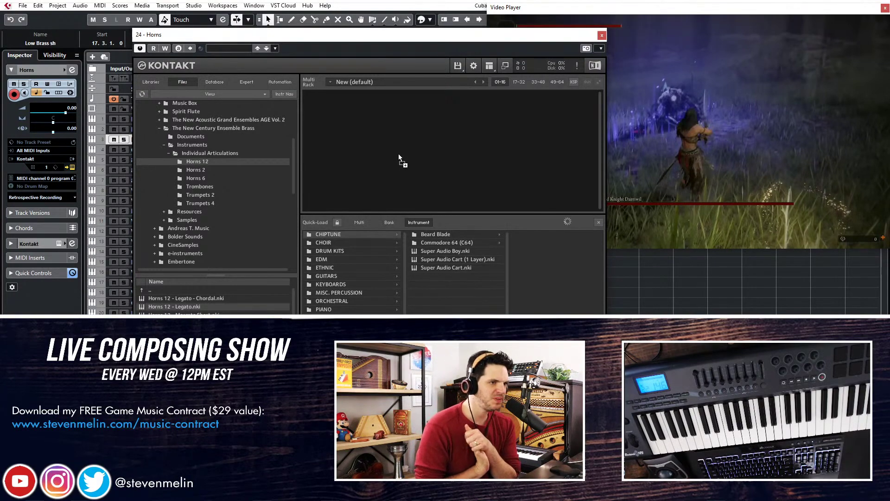
{"action": "left_click_drag", "start_coordinate": [398, 154], "coordinate": [398, 154]}
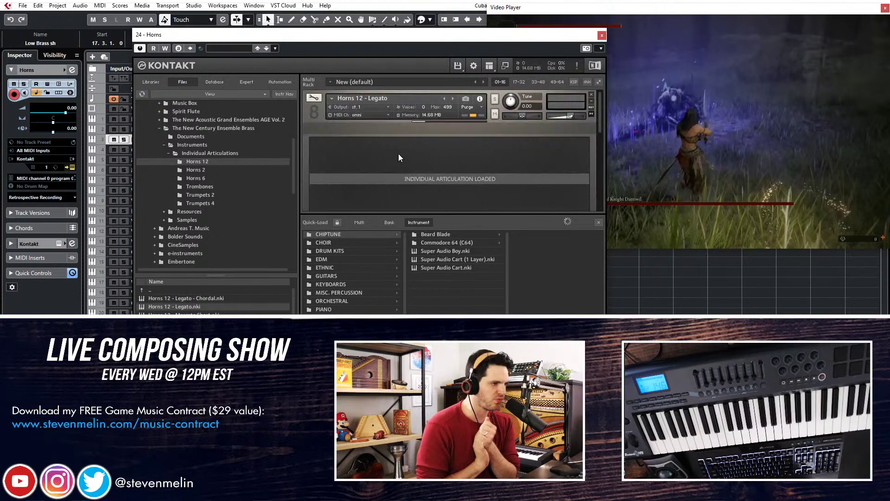
{"action": "left_click", "coordinate": [599, 223]}
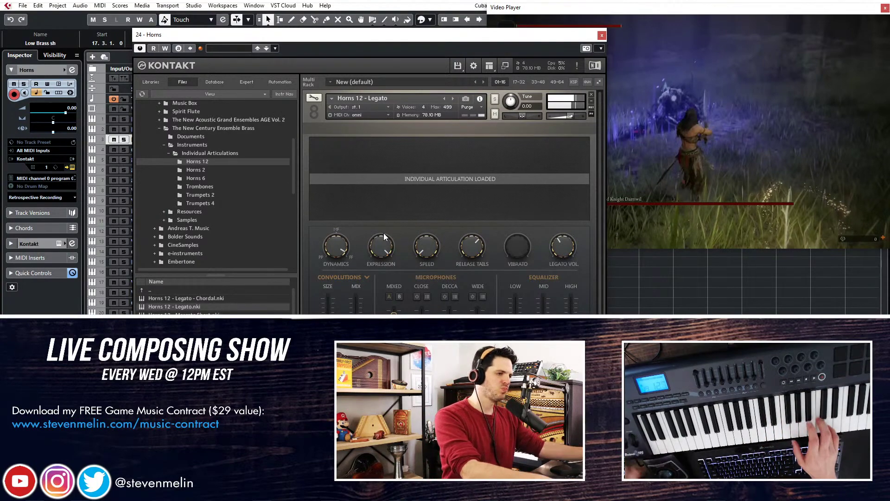
{"action": "left_click", "coordinate": [601, 35]}
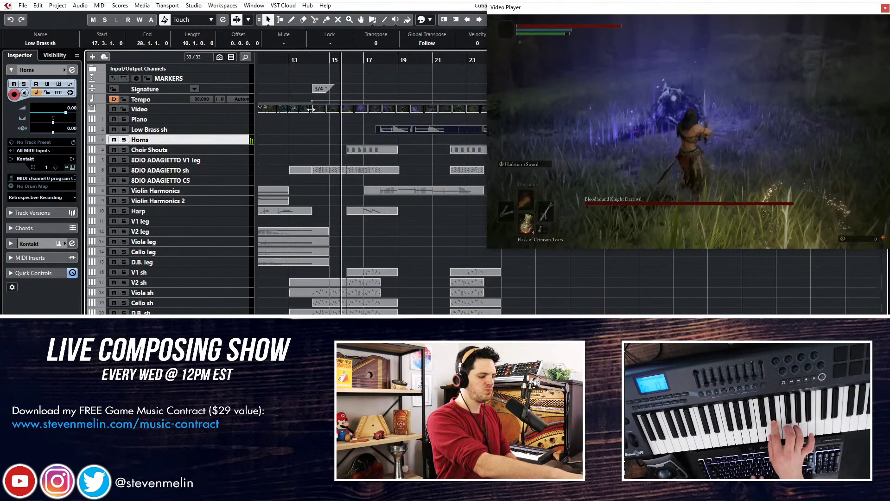
Rename the Horns track to Horns 1.
{"action": "double_click", "coordinate": [159, 142]}
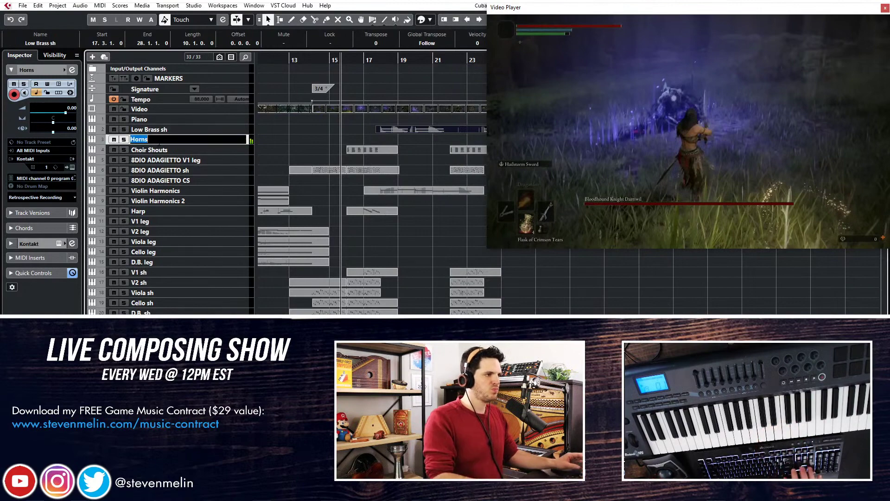
{"action": "key", "text": "Right"}
{"action": "type", "text": "1"}
{"action": "key", "text": "Return"}
Record a trial horn take on Horns 1 from bar 17 to bar 27 and delete it.
{"action": "key", "text": "KP_Subtract"}
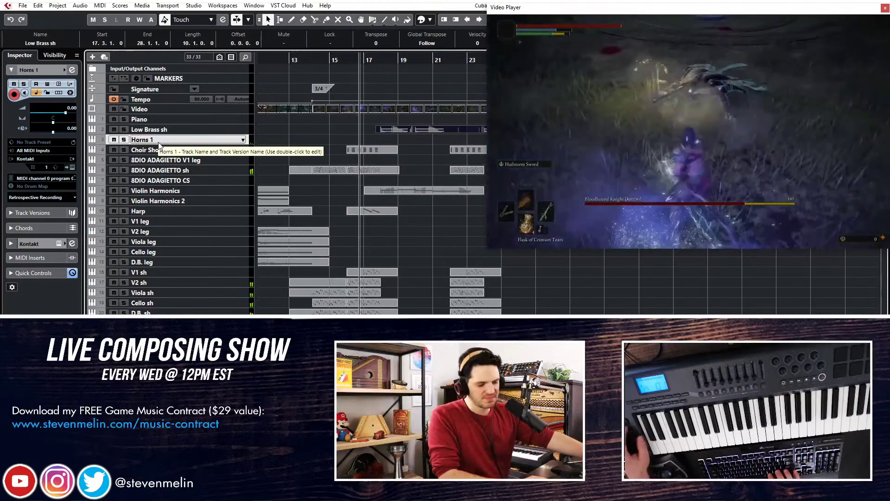
{"action": "key", "text": "KP_Multiply"}
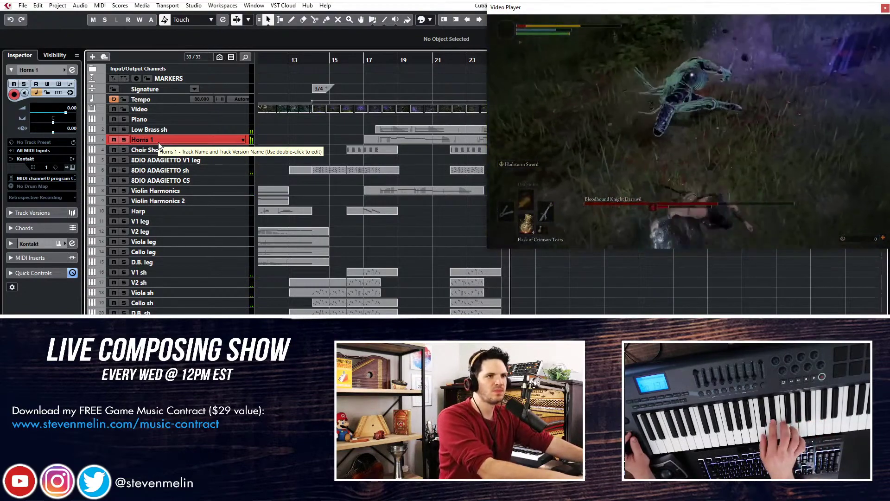
{"action": "key", "text": "space"}
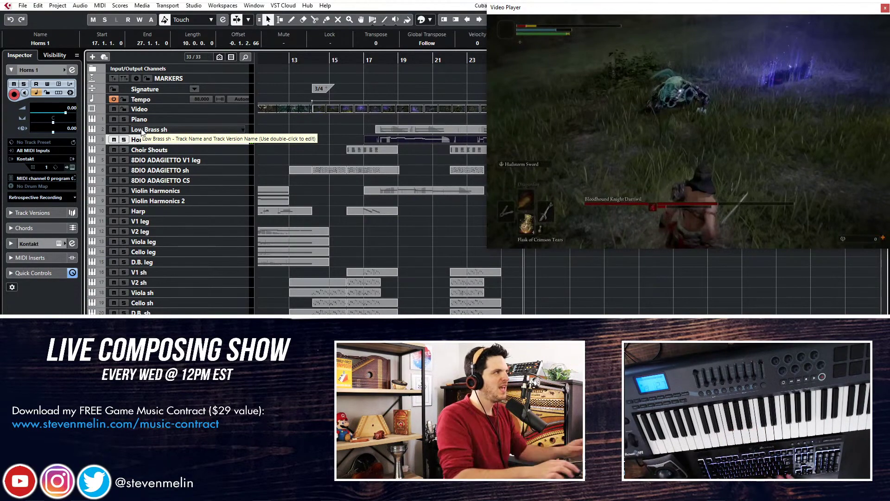
{"action": "key", "text": "Delete"}
Replay the combat section up to around bar 27 while rehearsing the horn line, then rewind to about bar 19.
{"action": "key", "text": "KP_Subtract"}
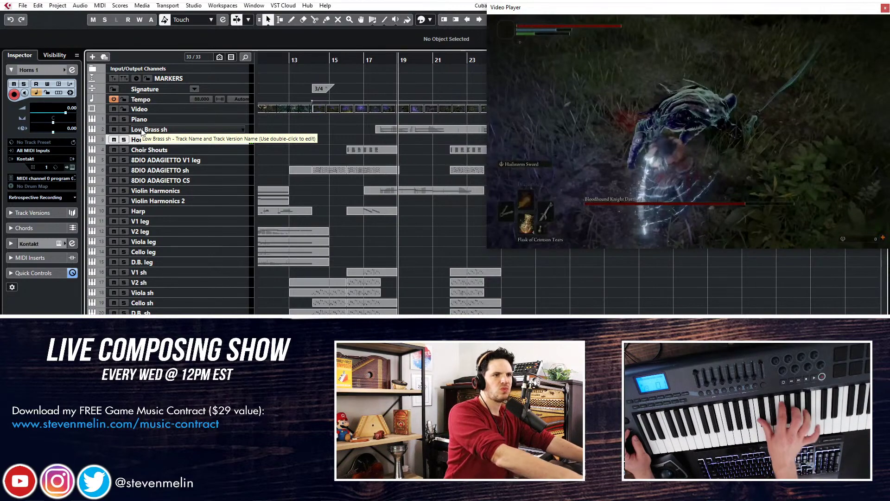
{"action": "key", "text": "space"}
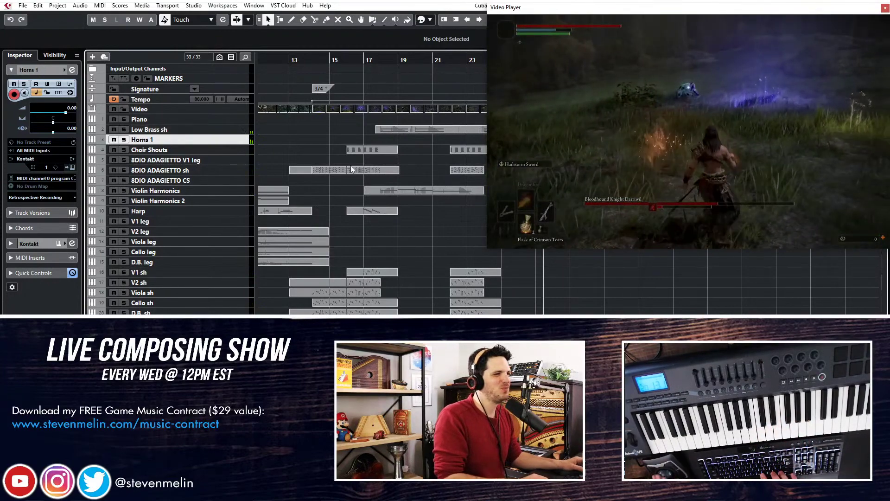
{"action": "key", "text": "KP_Subtract"}
{"action": "key", "text": "KP_Subtract"}
{"action": "key", "text": "KP_Subtract"}
{"action": "key", "text": "KP_Subtract"}
{"action": "key", "text": "KP_Subtract"}
{"action": "key", "text": "KP_Subtract"}
{"action": "key", "text": "KP_Subtract"}
{"action": "key", "text": "KP_Subtract"}
{"action": "scroll", "coordinate": [377, 156], "scroll_direction": "right", "scroll_amount": 2}
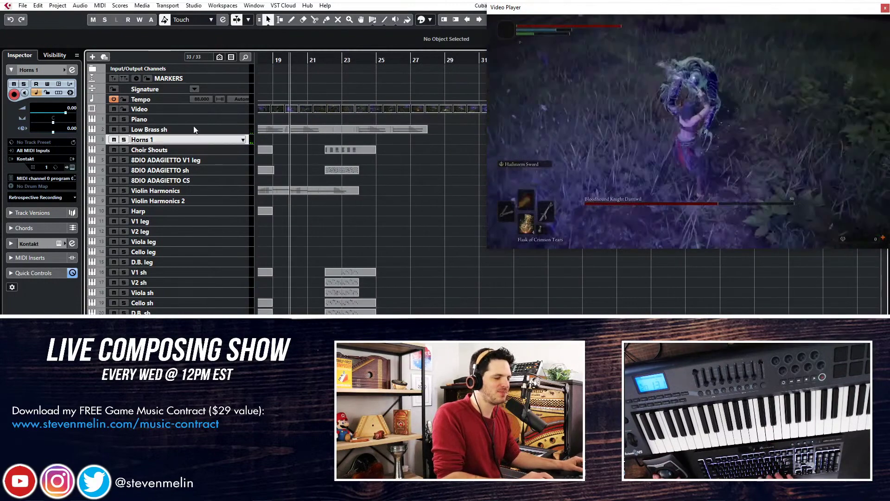
Replace the Horns 12 patch on Horns 1 with Trumpets 4 - Legato in Kontakt and collapse its instrument view.
{"action": "key", "text": "e"}
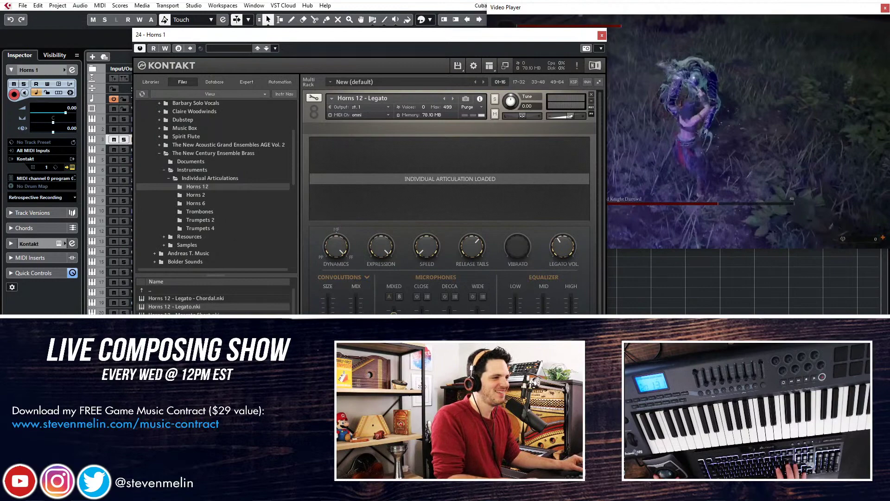
{"action": "key", "text": "e"}
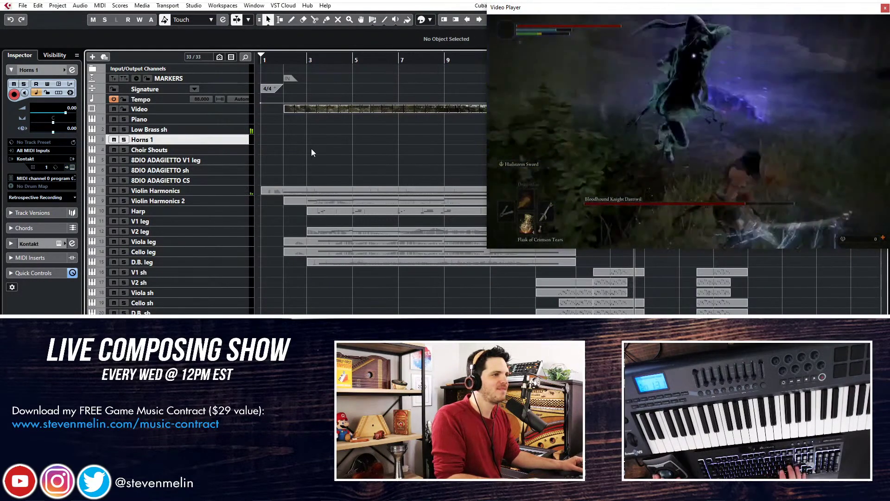
{"action": "key", "text": "e"}
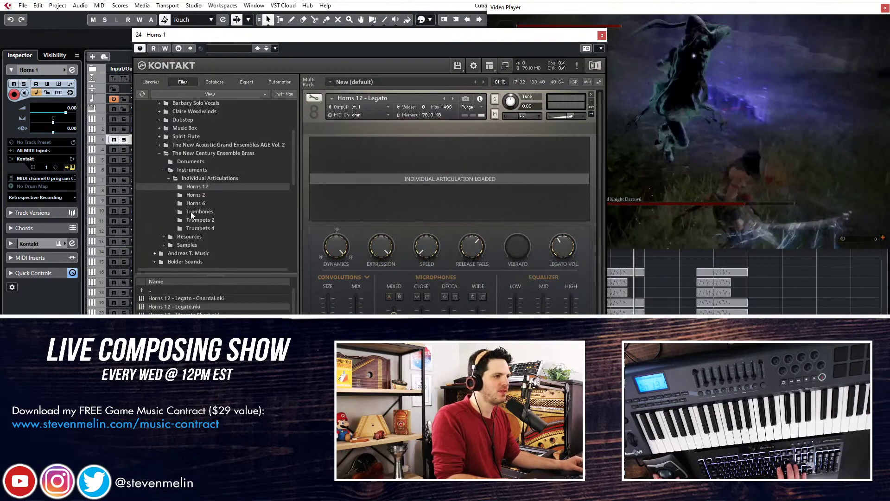
{"action": "left_click", "coordinate": [197, 228]}
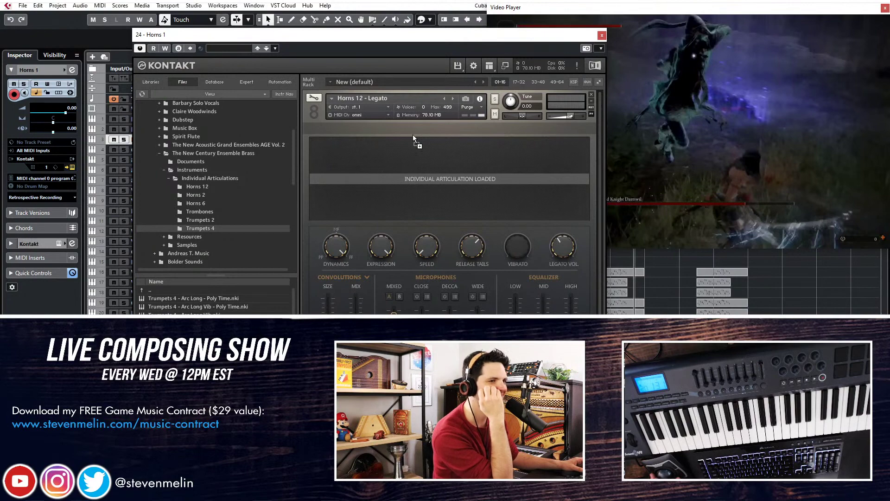
{"action": "left_click_drag", "start_coordinate": [413, 134], "coordinate": [412, 135]}
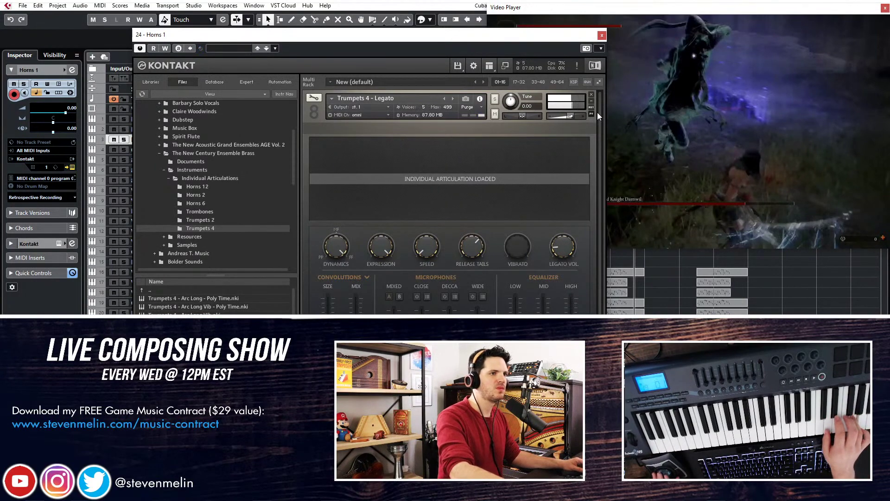
{"action": "left_click", "coordinate": [590, 101]}
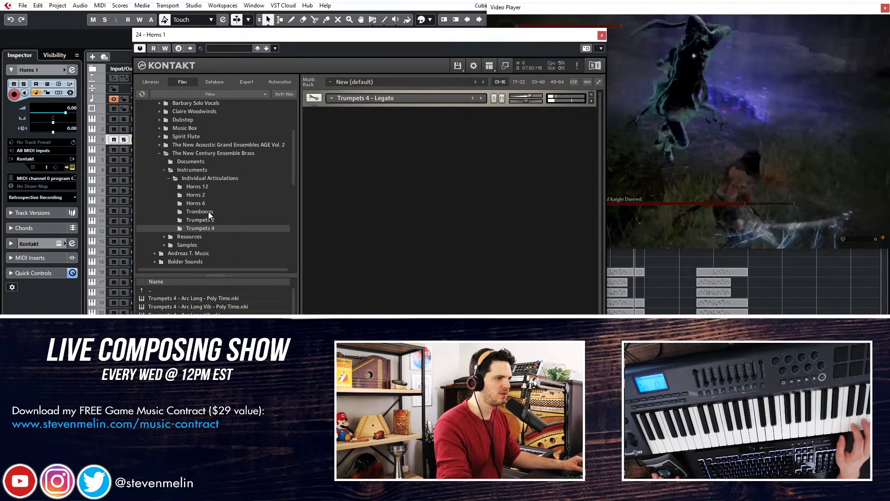
Add Horns 12 - Legato beneath the Trumpets 4 patch in the same Kontakt instance and close the instrument window.
{"action": "left_click", "coordinate": [207, 186]}
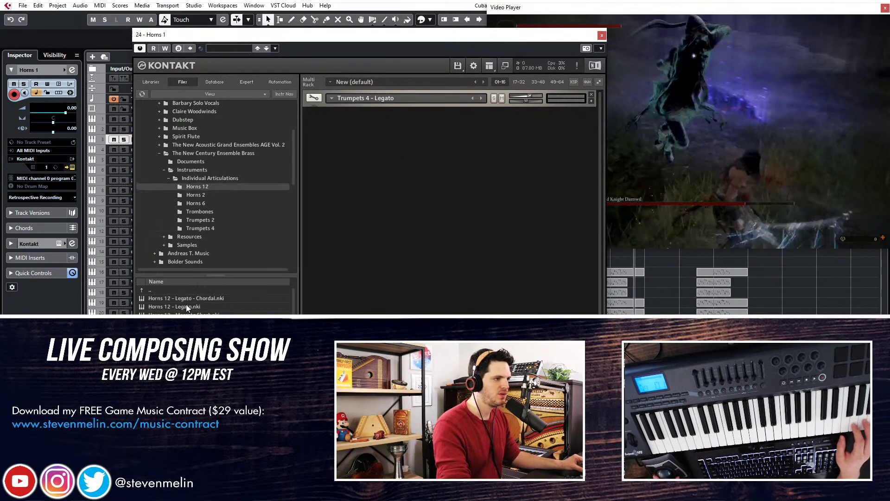
{"action": "left_click_drag", "start_coordinate": [186, 306], "coordinate": [376, 263]}
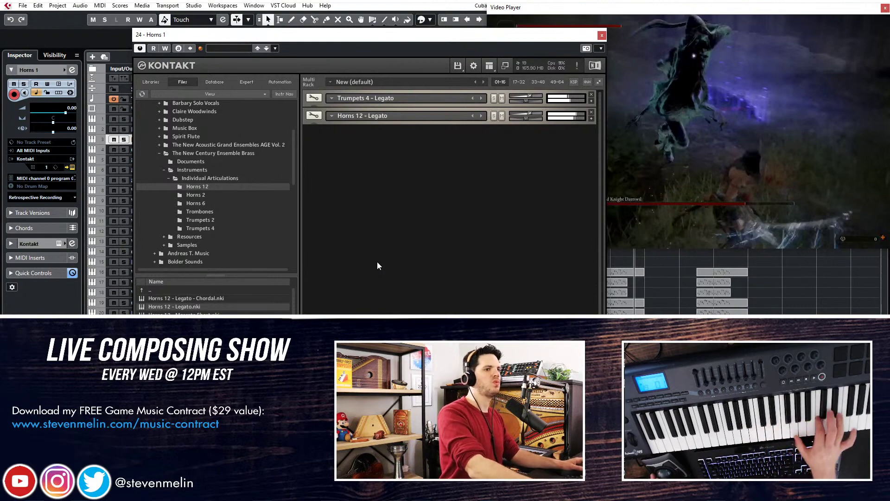
{"action": "left_click", "coordinate": [602, 36]}
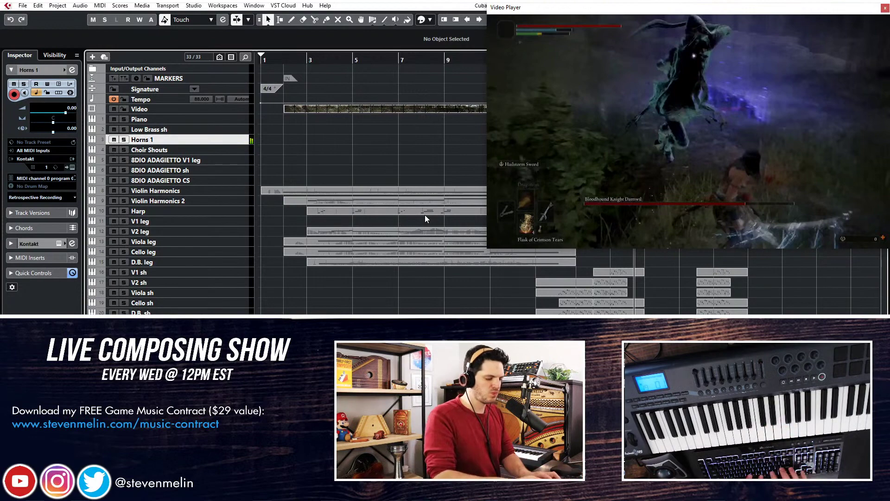
Play the combat section through to around bar 28 to rehearse the layered trumpets and horns, then rewind.
{"action": "key", "text": "g"}
{"action": "scroll", "coordinate": [425, 215], "scroll_direction": "right", "scroll_amount": 5}
{"action": "scroll", "coordinate": [425, 215], "scroll_direction": "left", "scroll_amount": 3}
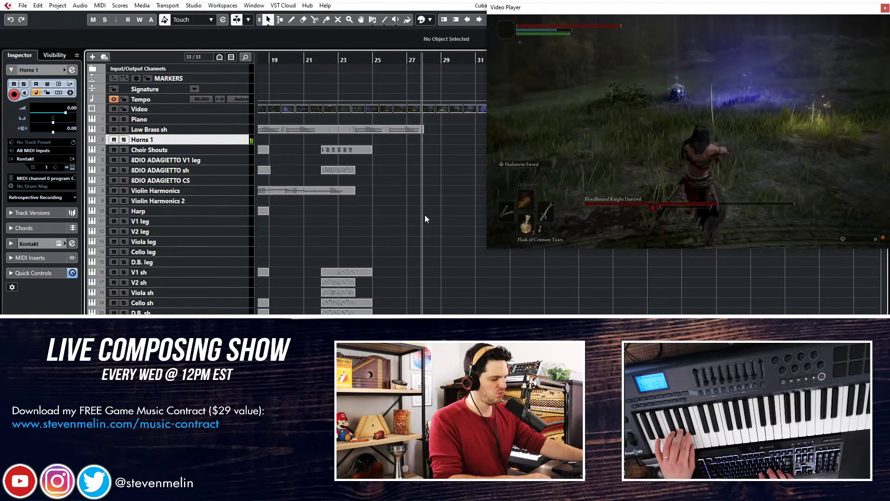
{"action": "key", "text": "KP_Subtract"}
{"action": "key", "text": "space"}
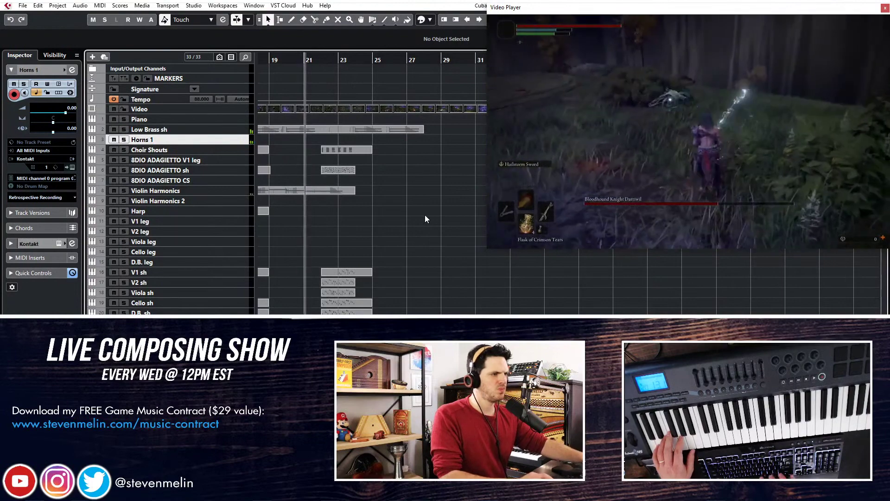
{"action": "key", "text": "Home"}
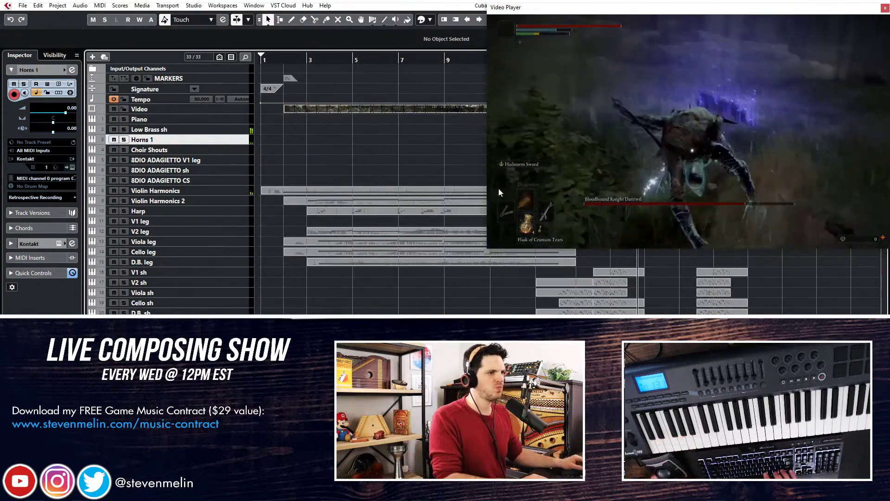
{"action": "scroll", "coordinate": [419, 167], "scroll_direction": "right", "scroll_amount": 4}
Record a layered brass take on Horns 1 from bar 17 to bar 29 and undo the recording.
{"action": "key", "text": "KP_Subtract"}
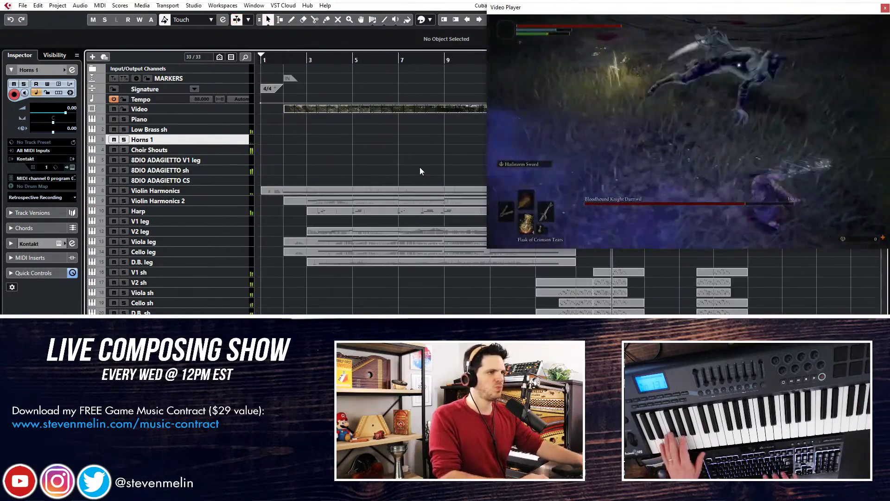
{"action": "key", "text": "KP_Multiply"}
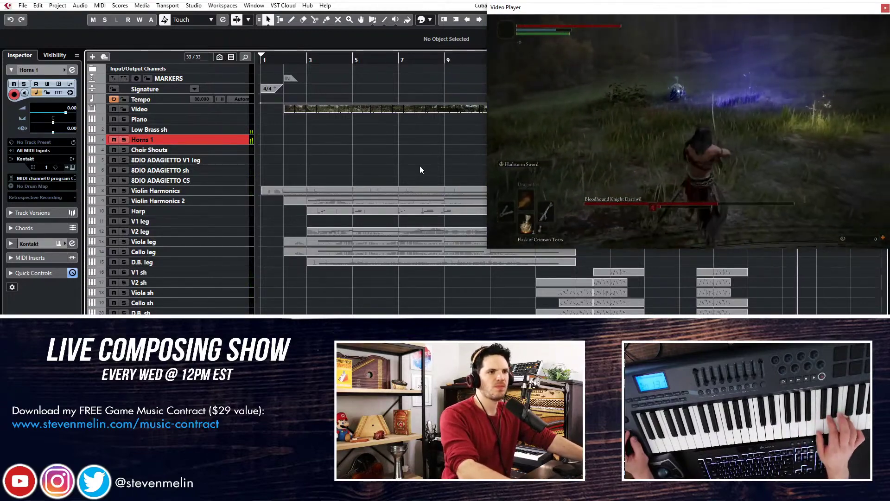
{"action": "key", "text": "space"}
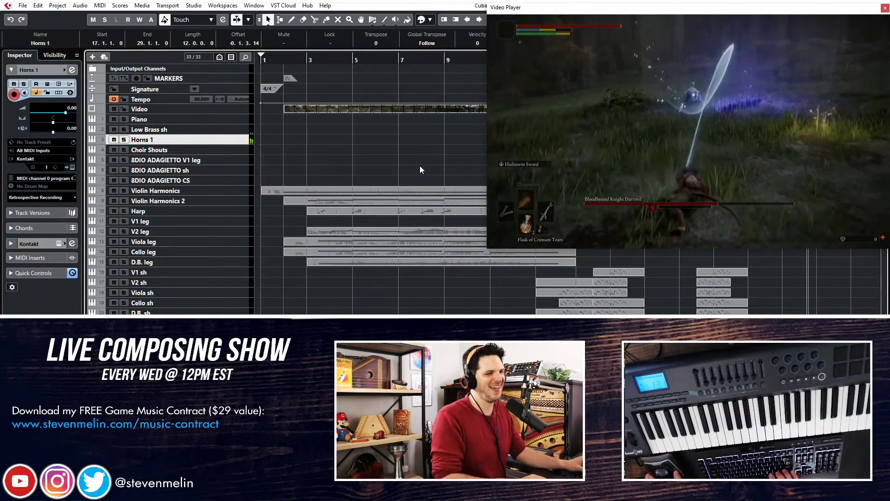
{"action": "scroll", "coordinate": [419, 165], "scroll_direction": "right", "scroll_amount": 3}
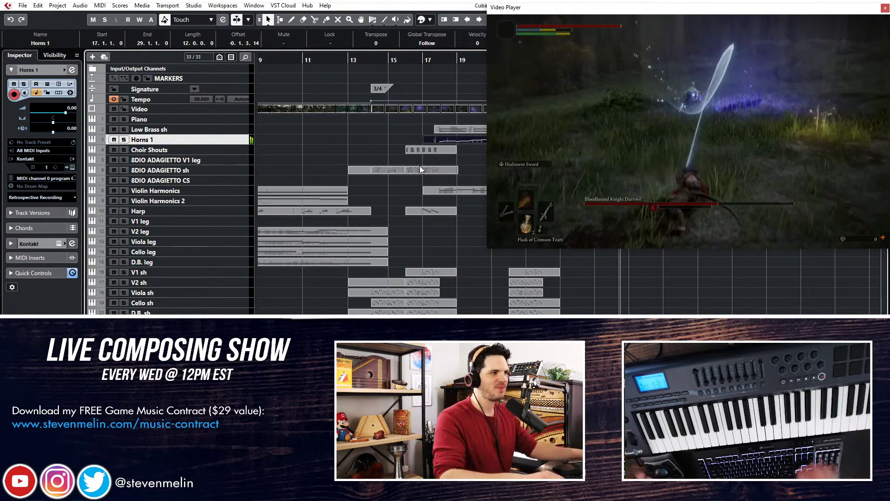
{"action": "scroll", "coordinate": [419, 166], "scroll_direction": "right", "scroll_amount": 6}
{"action": "left_click", "coordinate": [419, 166]}
{"action": "scroll", "coordinate": [419, 169], "scroll_direction": "left", "scroll_amount": 4}
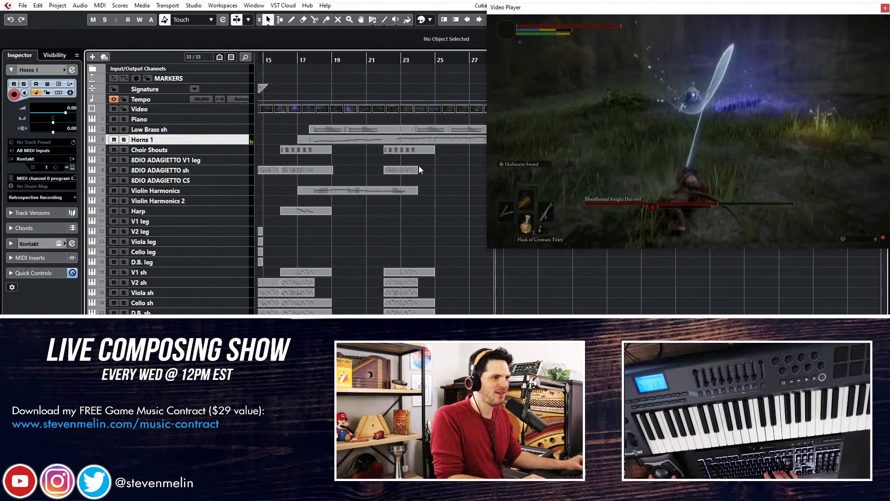
{"action": "key", "text": "ctrl+z"}
{"action": "key", "text": "ctrl+z"}
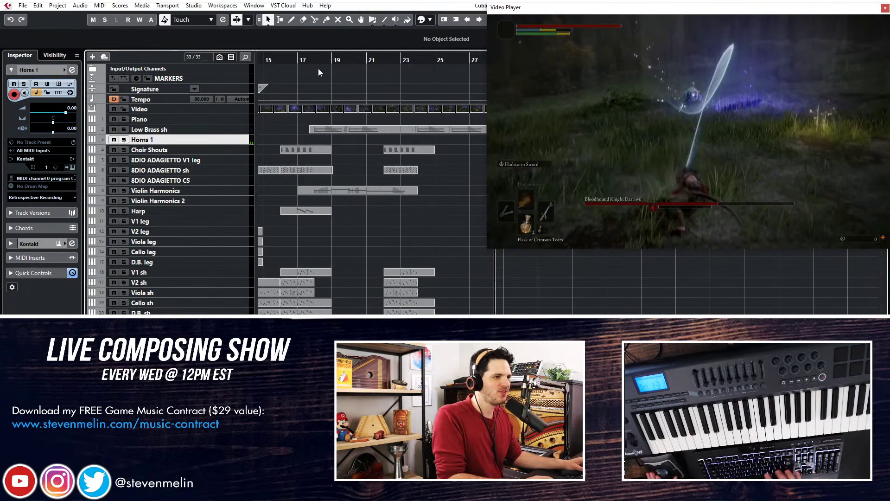
Play back the combat section from around bar 16 against the video.
{"action": "left_click", "coordinate": [277, 59]}
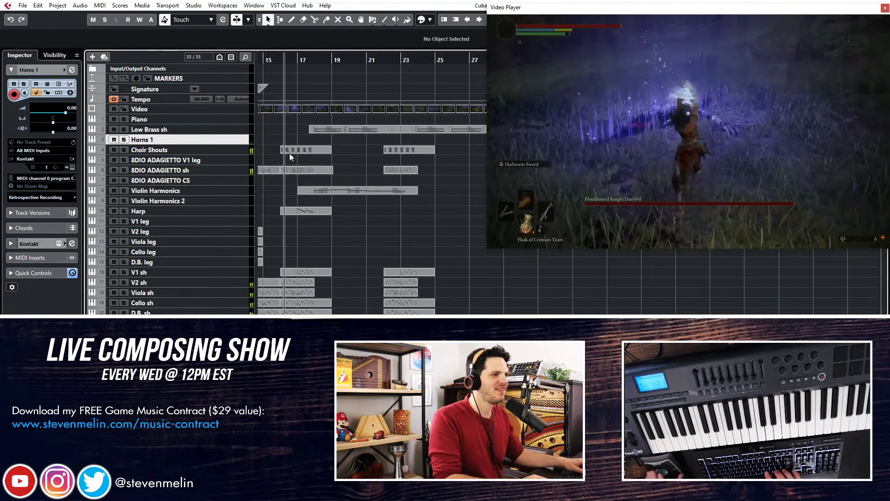
{"action": "scroll", "coordinate": [296, 156], "scroll_direction": "left", "scroll_amount": 1}
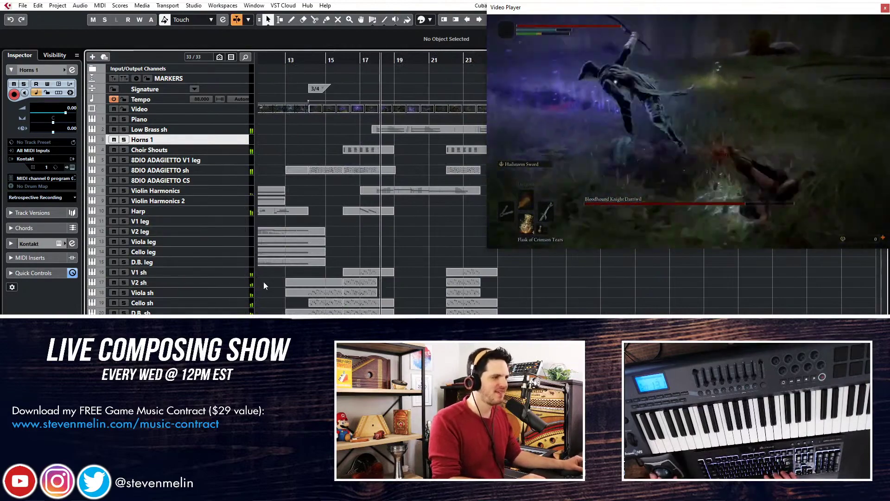
Record a short string take on V2 sh from bar 17 to bar 23 and undo the recording.
{"action": "left_click", "coordinate": [205, 282]}
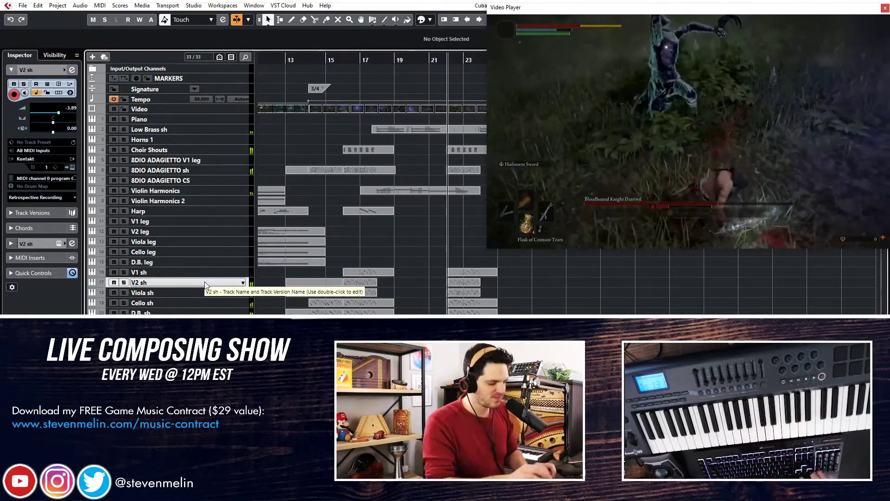
{"action": "key", "text": "space"}
{"action": "key", "text": "shift+KP_Multiply"}
{"action": "key", "text": "Delete"}
{"action": "key", "text": "KP_Subtract"}
{"action": "key", "text": "KP_Subtract"}
{"action": "key", "text": "KP_Subtract"}
{"action": "key", "text": "KP_Subtract"}
{"action": "key", "text": "KP_Subtract"}
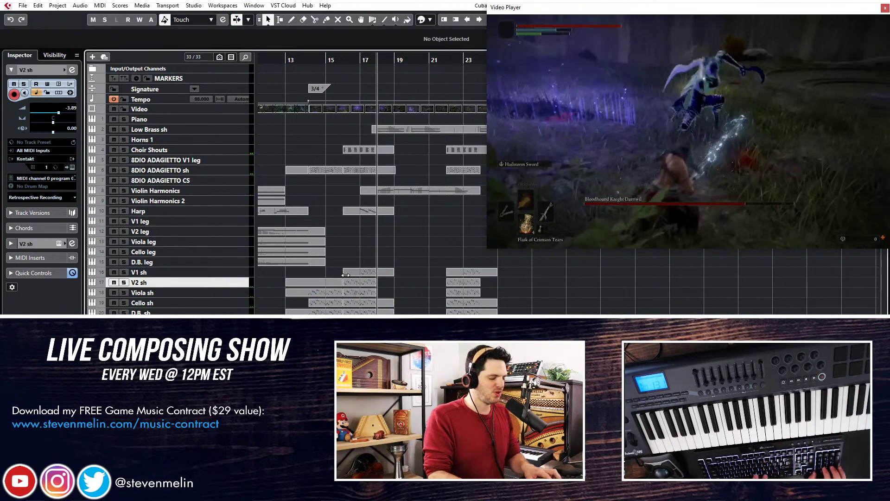
{"action": "key", "text": "KP_Multiply"}
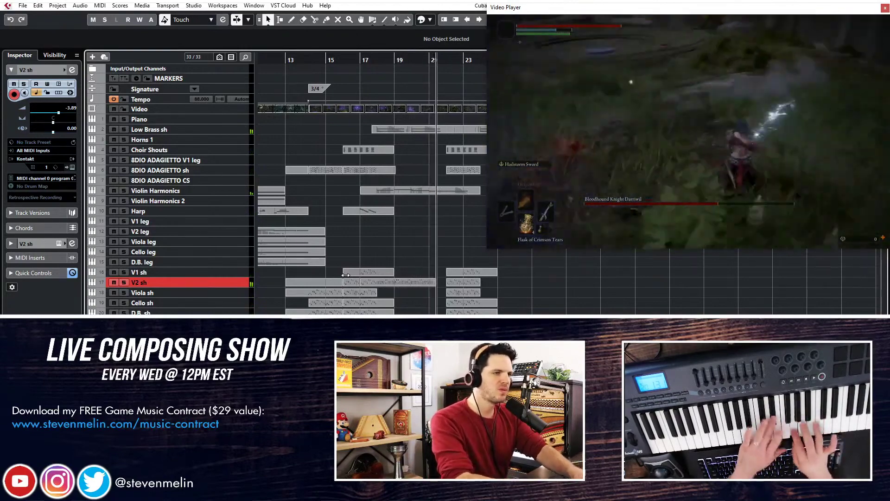
{"action": "key", "text": "space"}
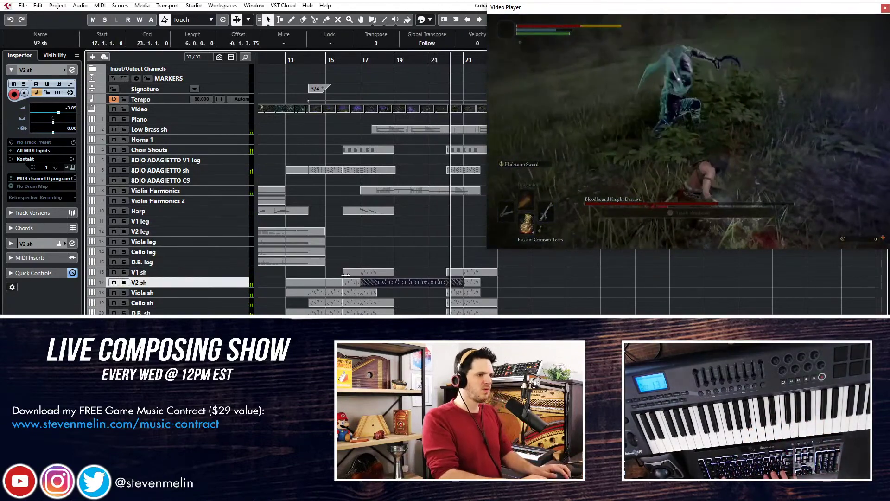
{"action": "key", "text": "ctrl+z"}
Re-record the repeating short string pattern on V2 sh from bar 17 to bar 23 over the combat section.
{"action": "key", "text": "KP_Subtract"}
{"action": "key", "text": "KP_Subtract"}
{"action": "key", "text": "KP_Subtract"}
{"action": "key", "text": "KP_Subtract"}
{"action": "key", "text": "space"}
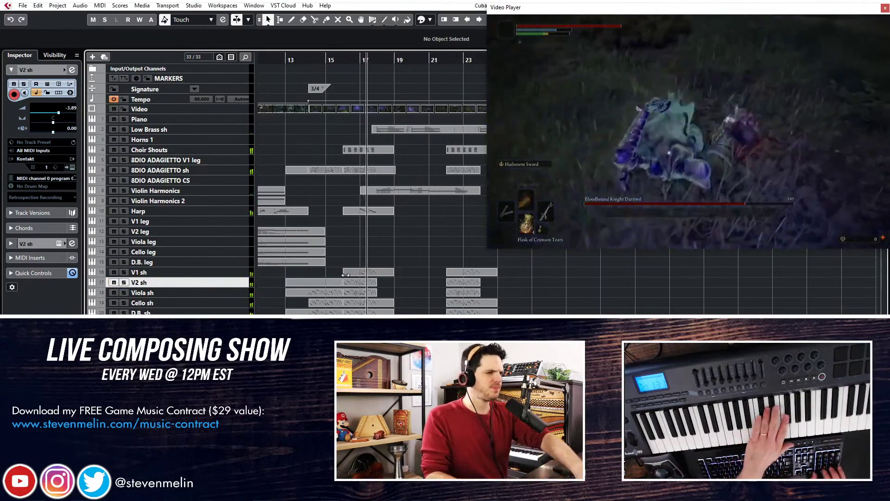
{"action": "key", "text": "KP_Multiply"}
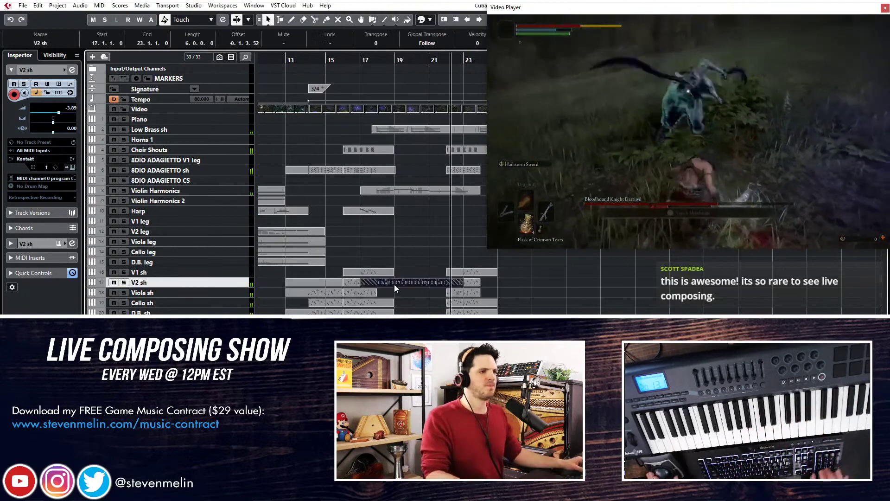
Quantize the new V2 sh part's notes to 1/16, making the video window smaller, and close the note editor.
{"action": "left_click", "coordinate": [395, 282]}
{"action": "double_click", "coordinate": [394, 282]}
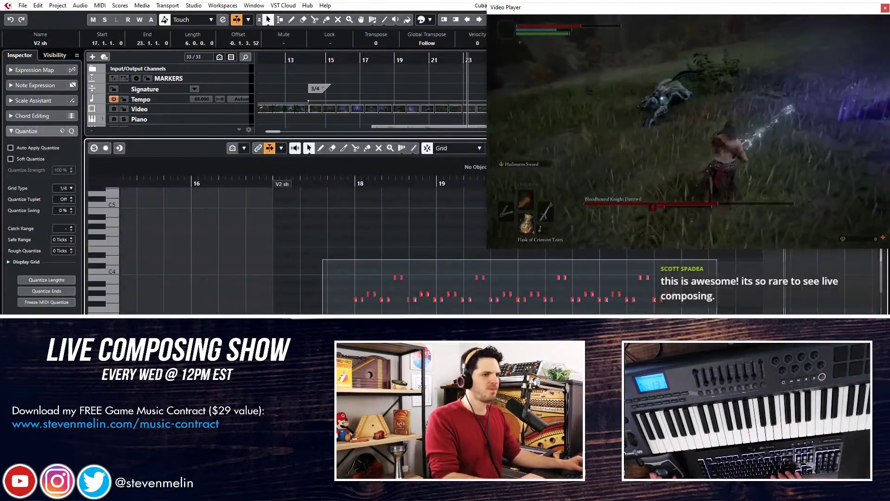
{"action": "scroll", "coordinate": [334, 246], "scroll_direction": "right", "scroll_amount": 2}
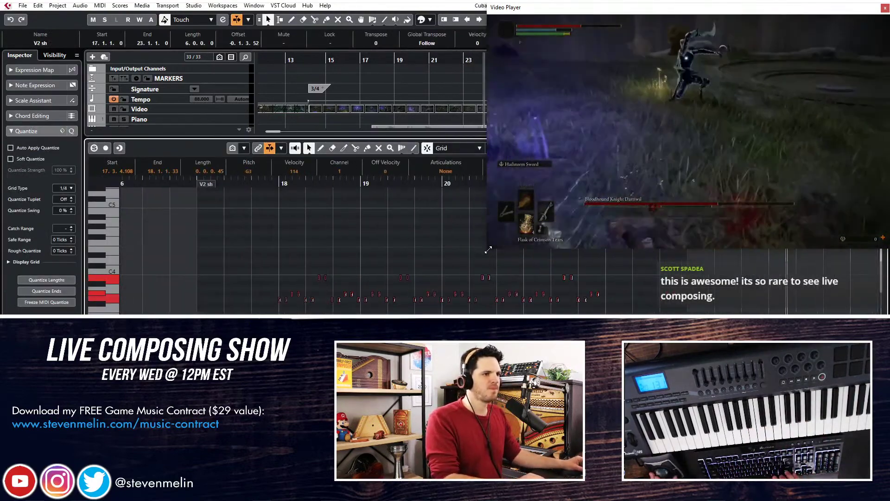
{"action": "left_click_drag", "start_coordinate": [487, 248], "coordinate": [549, 209]}
{"action": "left_click", "coordinate": [528, 147]}
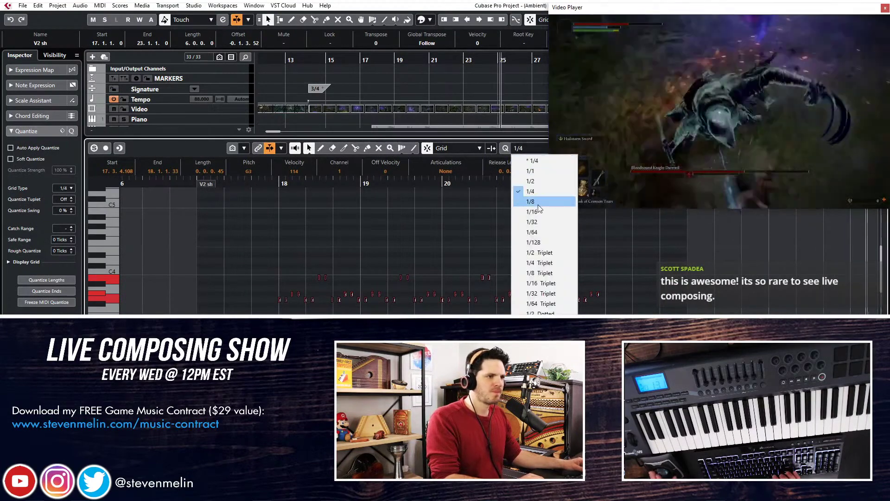
{"action": "left_click", "coordinate": [541, 212]}
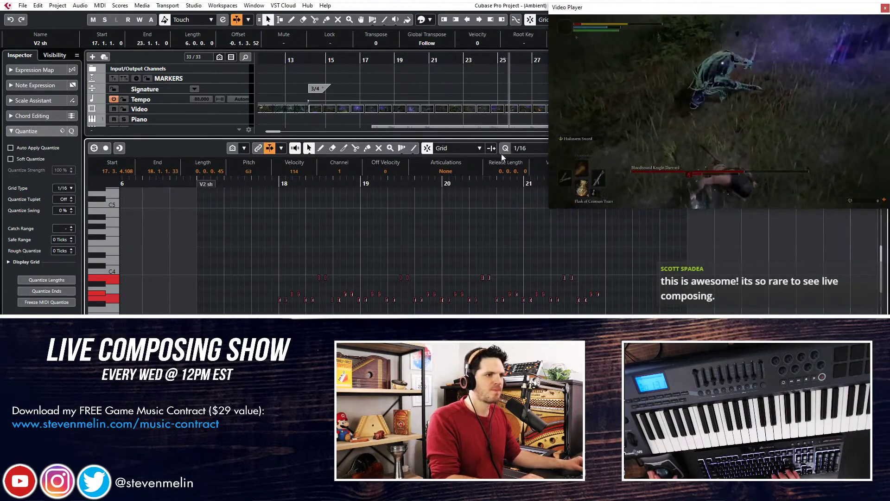
{"action": "left_click", "coordinate": [266, 184]}
{"action": "key", "text": "Return"}
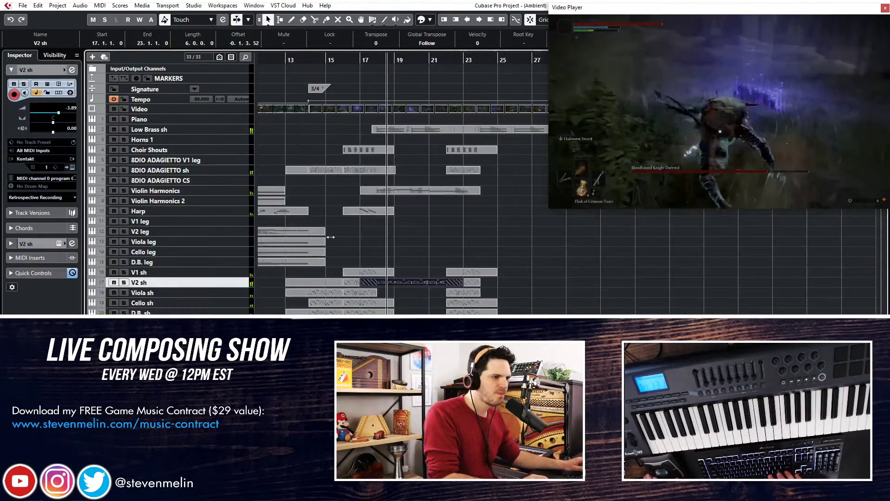
Play back the section through the V2 sh part to around bar 31, selecting the Viola sh track.
{"action": "left_click", "coordinate": [407, 274]}
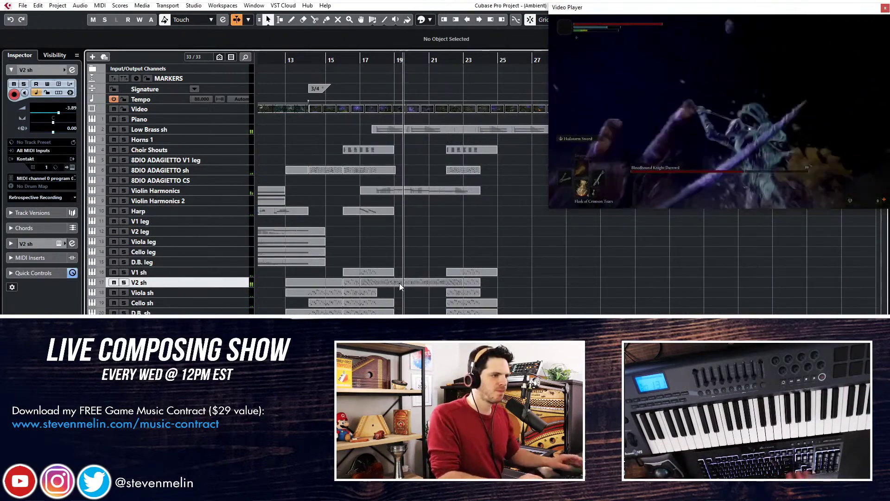
{"action": "key", "text": "h"}
{"action": "key", "text": "shift+h"}
{"action": "key", "text": "shift+h"}
{"action": "key", "text": "h"}
{"action": "scroll", "coordinate": [399, 283], "scroll_direction": "right", "scroll_amount": 2}
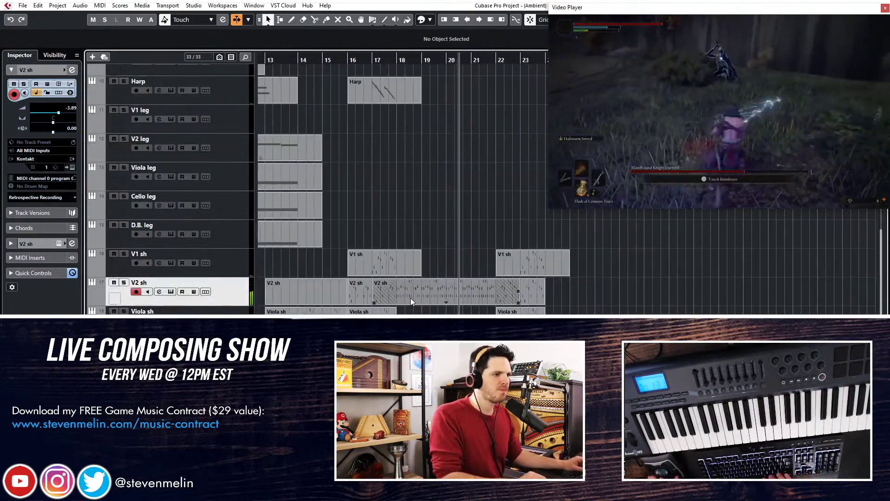
{"action": "key", "text": "Down"}
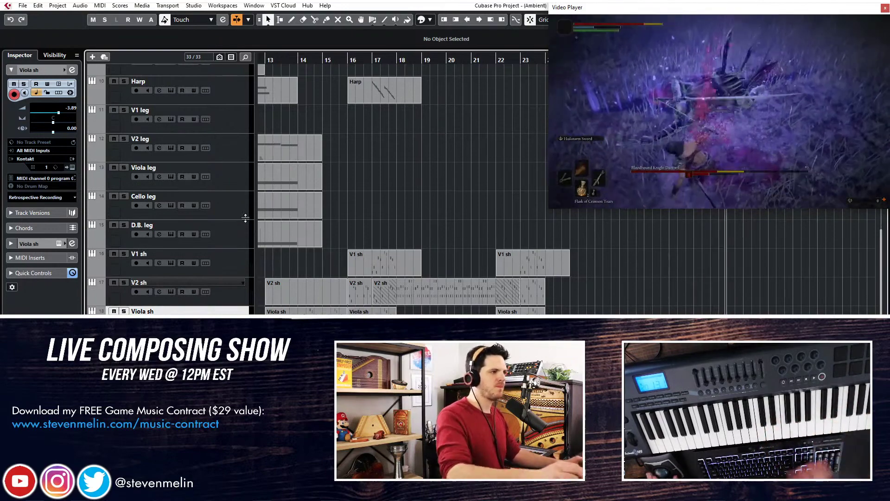
{"action": "key", "text": "space"}
Select V1 leg and rehearse a legato violin line over the combat section up to around bar 43.
{"action": "left_click", "coordinate": [248, 127]}
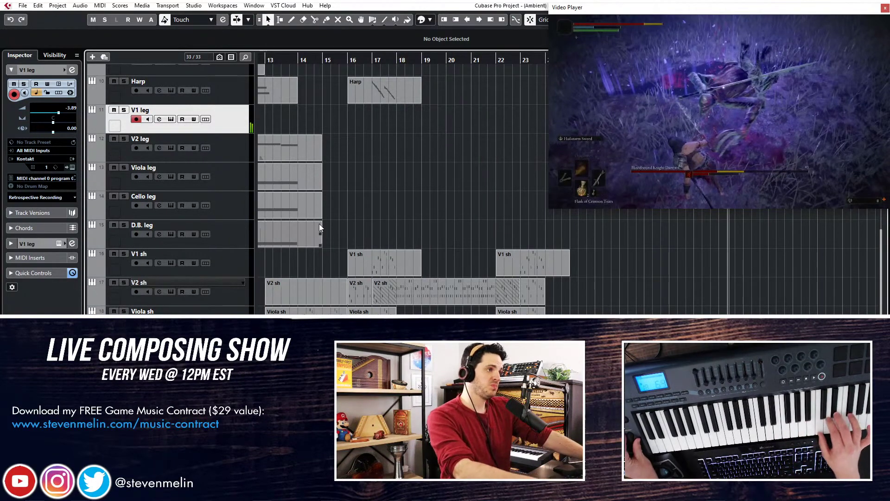
{"action": "key", "text": "KP_Subtract"}
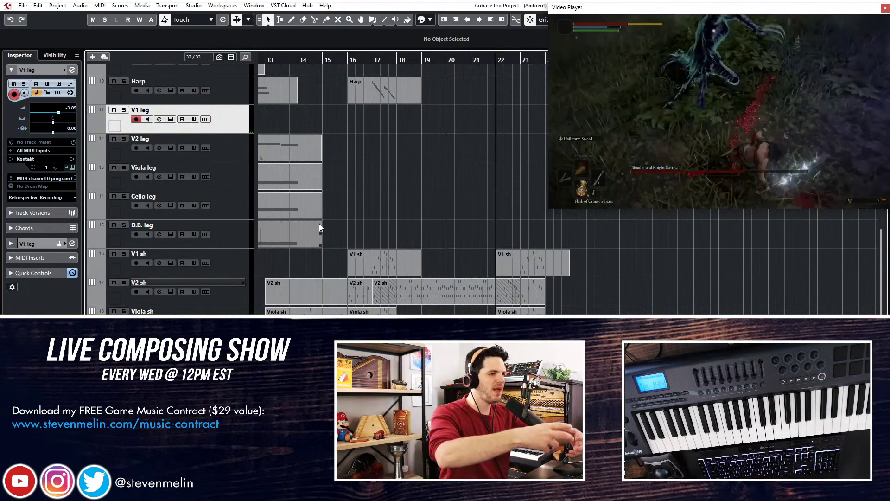
{"action": "key", "text": "KP_Subtract"}
{"action": "key", "text": "KP_Add"}
{"action": "key", "text": "space"}
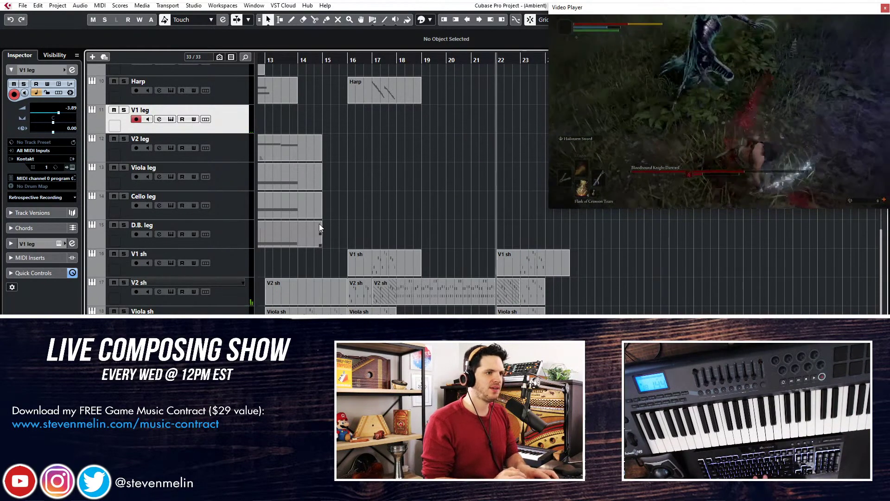
{"action": "key", "text": "KP_Subtract"}
{"action": "key", "text": "KP_Subtract"}
{"action": "key", "text": "KP_Subtract"}
{"action": "key", "text": "KP_Subtract"}
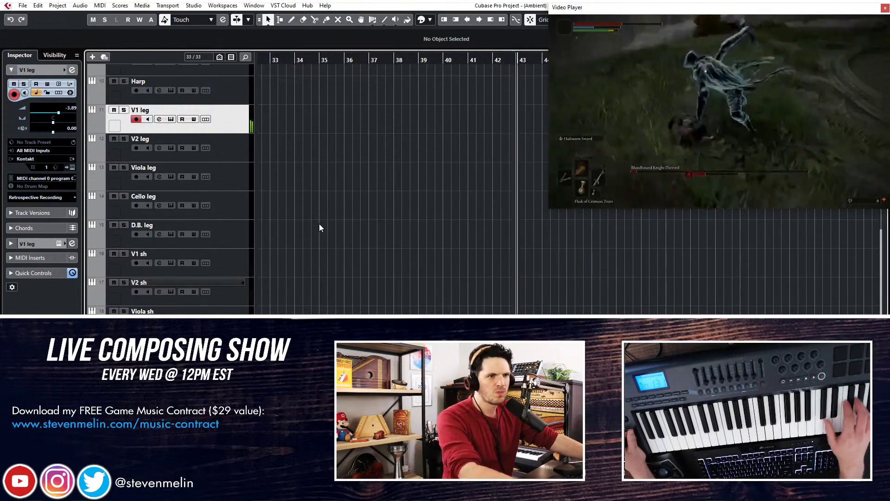
Record a legato violin take on V1 leg from bar 29 to bar 37.
{"action": "key", "text": "KP_Subtract"}
{"action": "key", "text": "KP_Subtract"}
{"action": "key", "text": "KP_Subtract"}
{"action": "key", "text": "KP_Subtract"}
{"action": "key", "text": "KP_Subtract"}
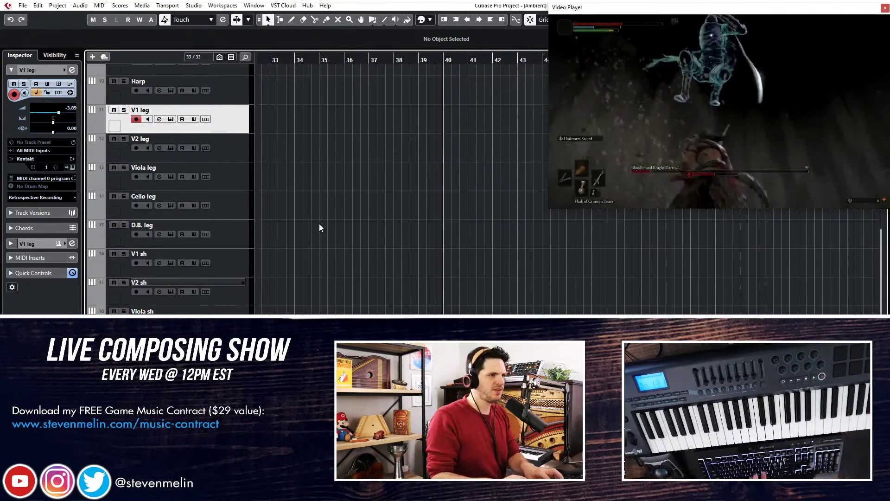
{"action": "scroll", "coordinate": [317, 229], "scroll_direction": "left", "scroll_amount": 5}
{"action": "scroll", "coordinate": [318, 229], "scroll_direction": "down", "scroll_amount": 4}
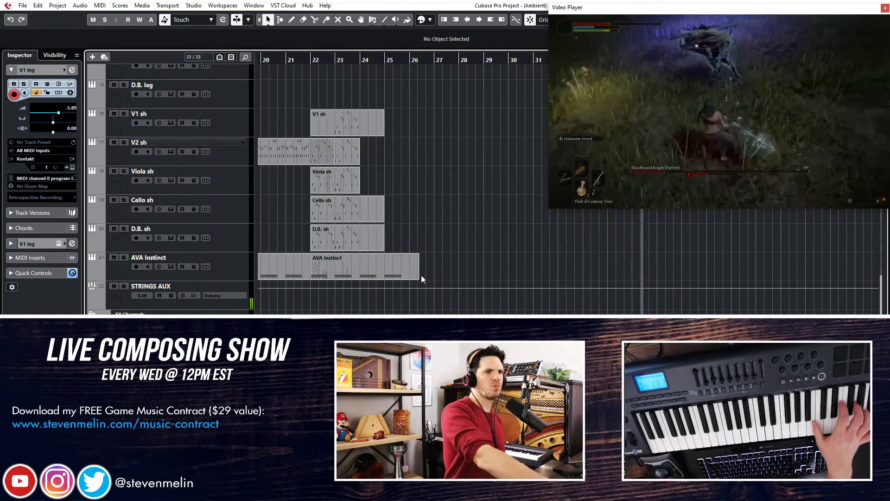
{"action": "key", "text": "space"}
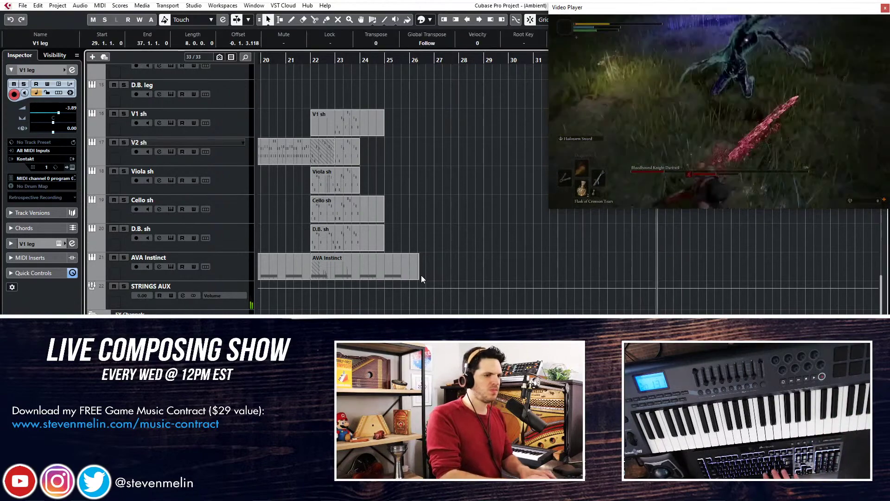
{"action": "scroll", "coordinate": [421, 275], "scroll_direction": "up", "scroll_amount": 8}
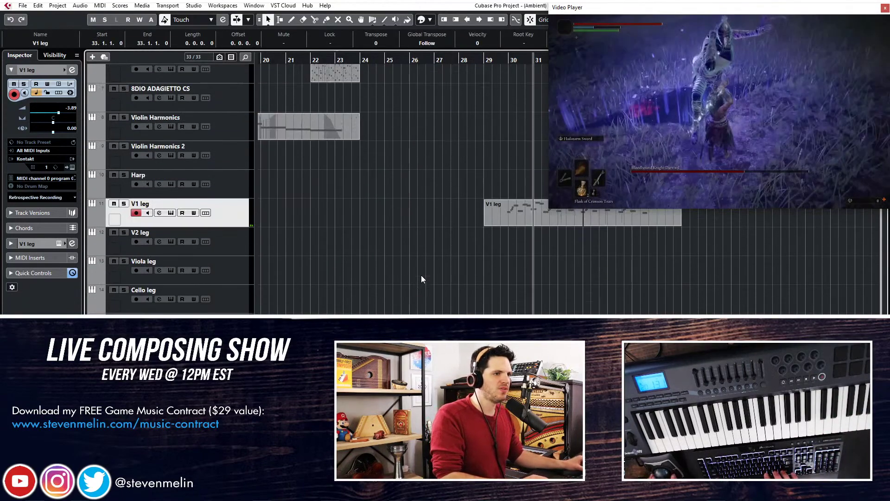
Select the V2 leg track for rehearsing and delete the recorded V1 leg parts from bar 29 onward.
{"action": "left_click", "coordinate": [234, 248]}
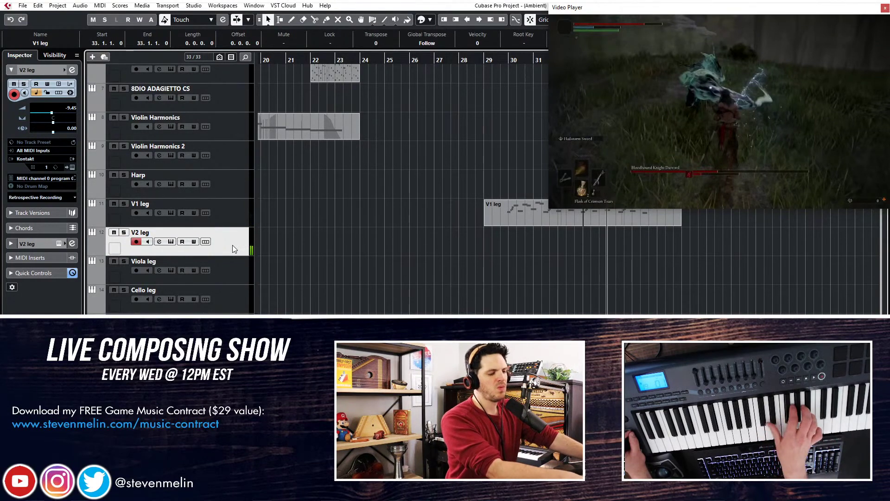
{"action": "left_click_drag", "start_coordinate": [470, 174], "coordinate": [588, 231]}
{"action": "key", "text": "Delete"}
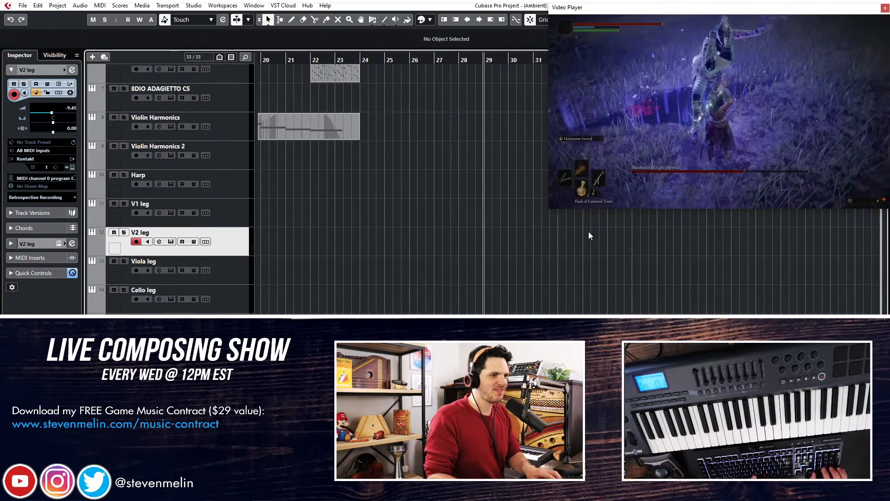
Record a short take on V2 leg from bar 29 to bar 31.
{"action": "scroll", "coordinate": [557, 276], "scroll_direction": "down", "scroll_amount": 3}
{"action": "scroll", "coordinate": [557, 276], "scroll_direction": "down", "scroll_amount": 5}
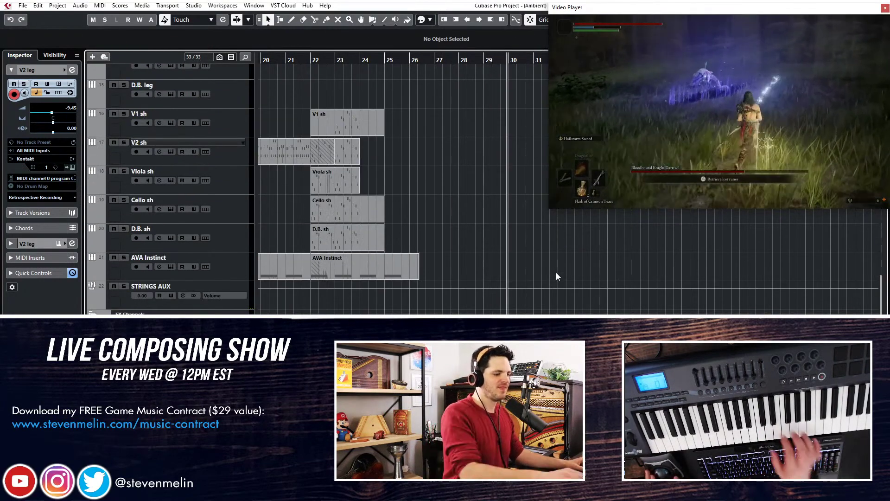
{"action": "key", "text": "space"}
{"action": "key", "text": "KP_Subtract"}
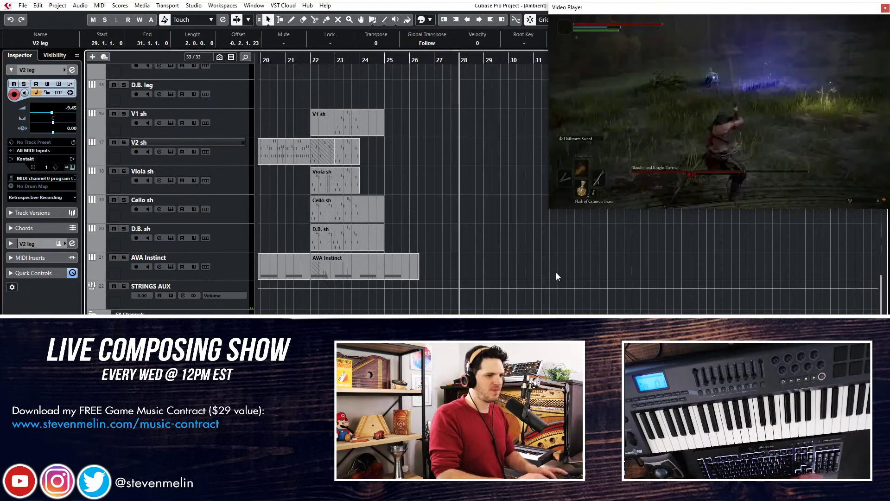
Record a longer V2 leg take starting around bar 29, undo it and rewind to bar 29.
{"action": "key", "text": "space"}
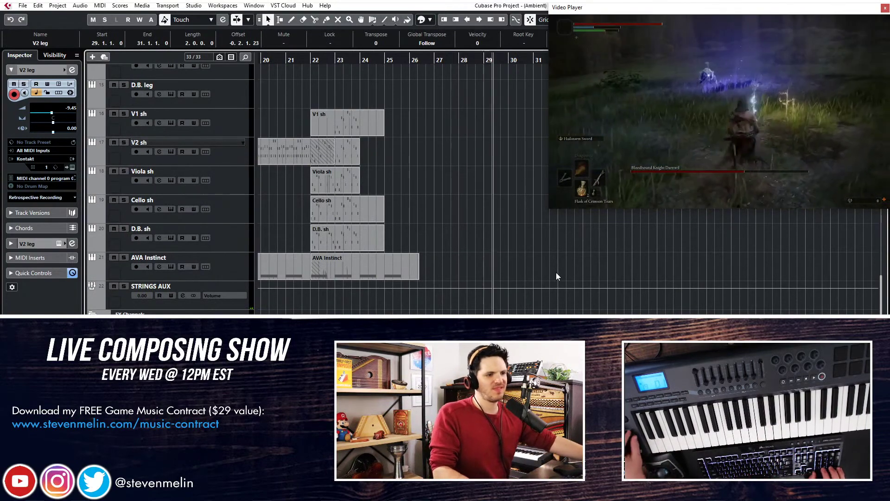
{"action": "key", "text": "KP_Multiply"}
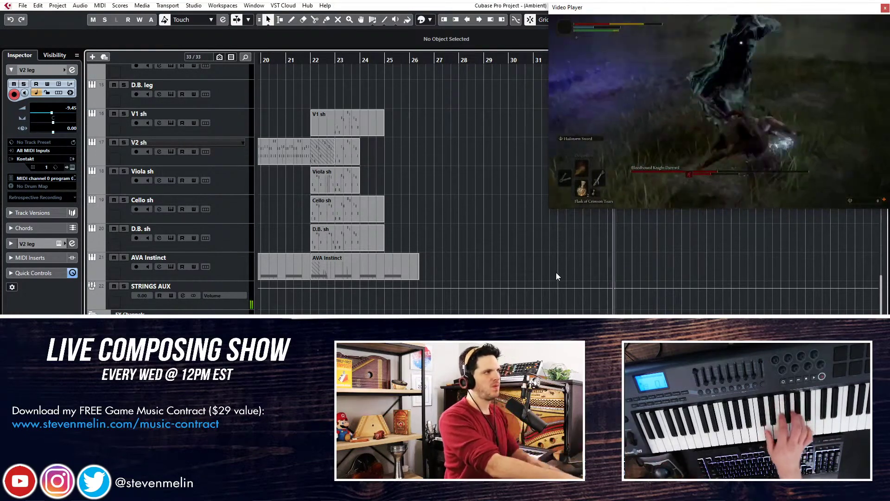
{"action": "key", "text": "space"}
{"action": "key", "text": "ctrl+z"}
{"action": "key", "text": "KP_Subtract"}
{"action": "key", "text": "KP_Subtract"}
{"action": "key", "text": "KP_Subtract"}
{"action": "key", "text": "KP_Subtract"}
{"action": "key", "text": "KP_Subtract"}
{"action": "key", "text": "KP_Subtract"}
{"action": "scroll", "coordinate": [492, 267], "scroll_direction": "up", "scroll_amount": 4}
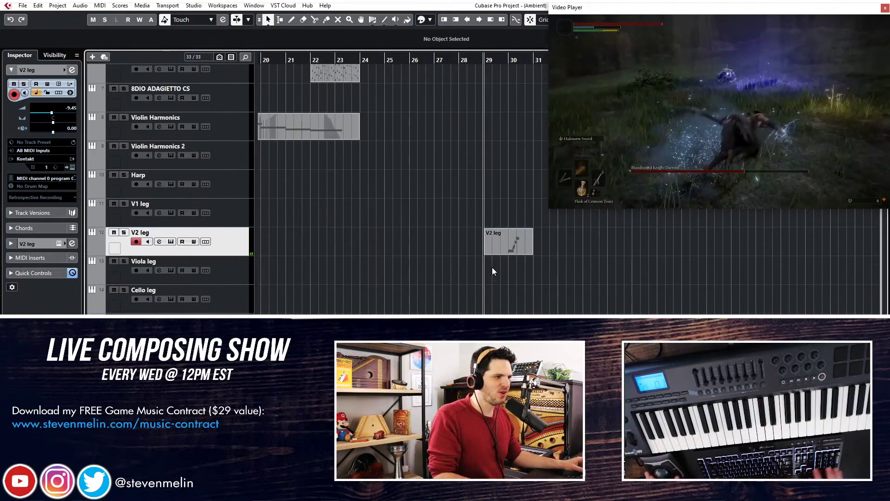
Delete the two-bar V2 leg part at bar 29.
{"action": "scroll", "coordinate": [492, 272], "scroll_direction": "down", "scroll_amount": 3}
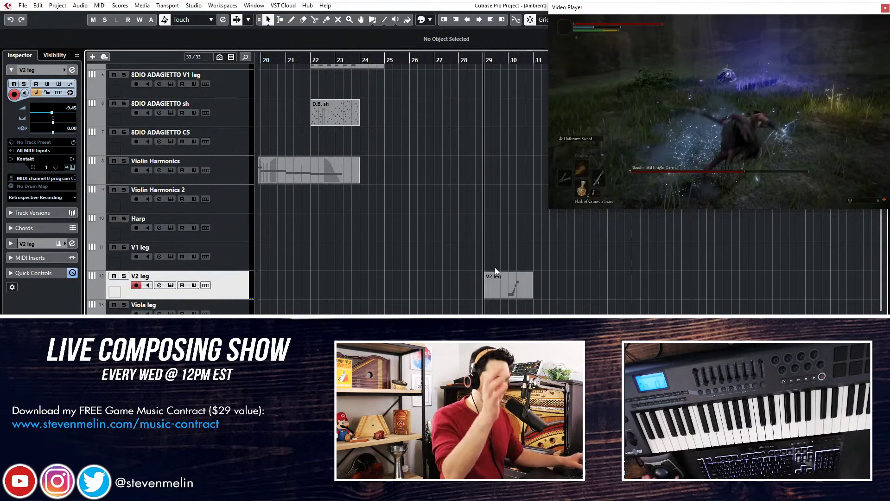
{"action": "left_click", "coordinate": [508, 282]}
{"action": "key", "text": "Delete"}
Return to the project start and play the cue from the beginning against the video, reviewing the string tracks.
{"action": "key", "text": "KP_Subtract"}
{"action": "key", "text": "KP_Subtract"}
{"action": "key", "text": "KP_Subtract"}
{"action": "key", "text": "KP_Subtract"}
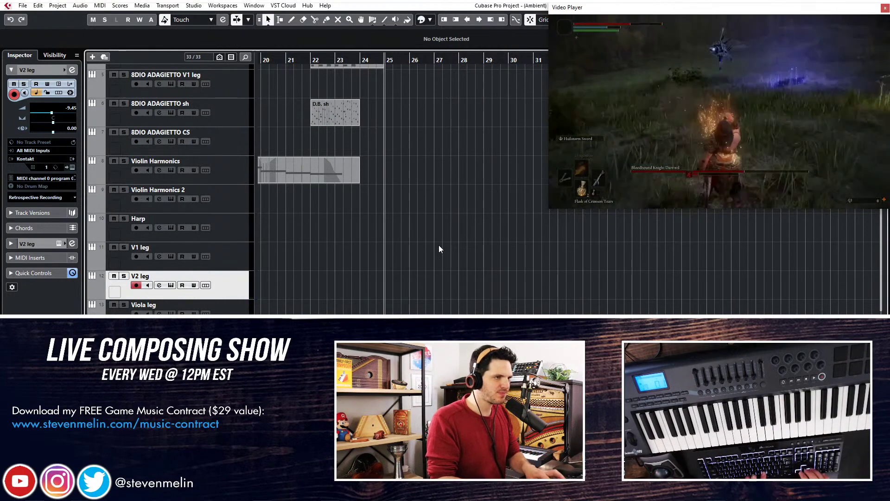
{"action": "key", "text": "KP_Subtract"}
{"action": "key", "text": "KP_Decimal"}
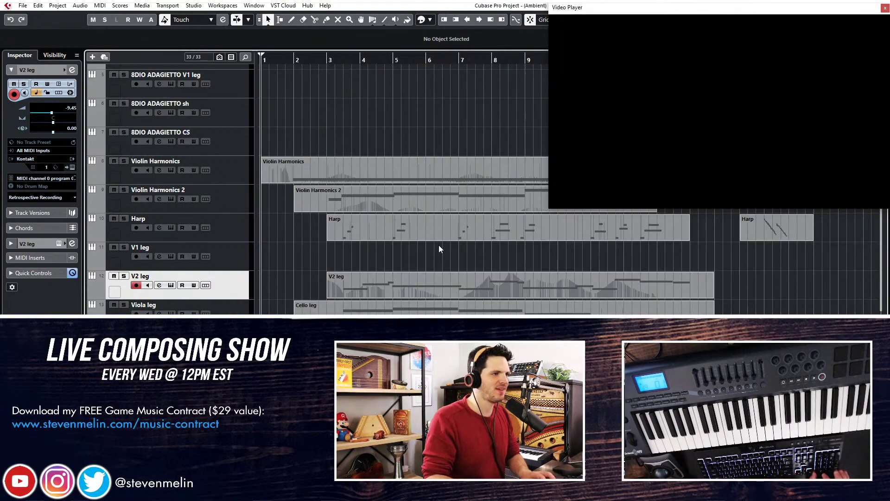
{"action": "key", "text": "g"}
{"action": "key", "text": "shift+g"}
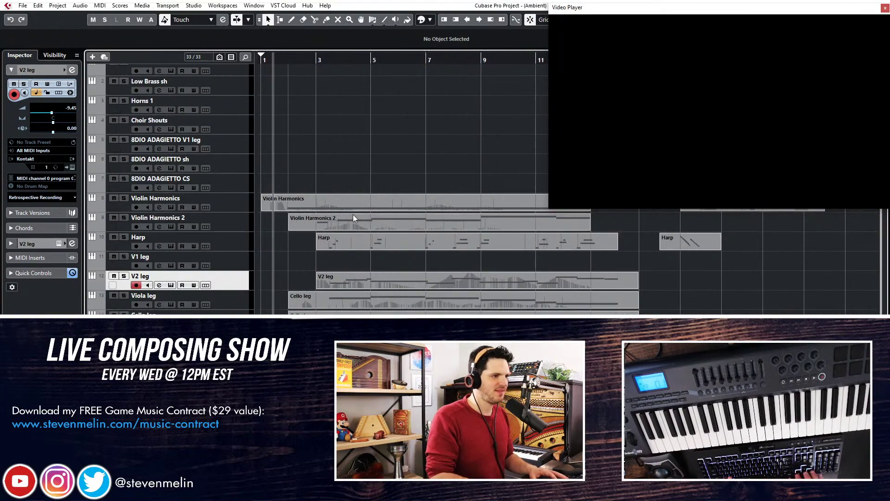
{"action": "scroll", "coordinate": [352, 225], "scroll_direction": "right", "scroll_amount": 3}
{"action": "scroll", "coordinate": [353, 225], "scroll_direction": "down", "scroll_amount": 2}
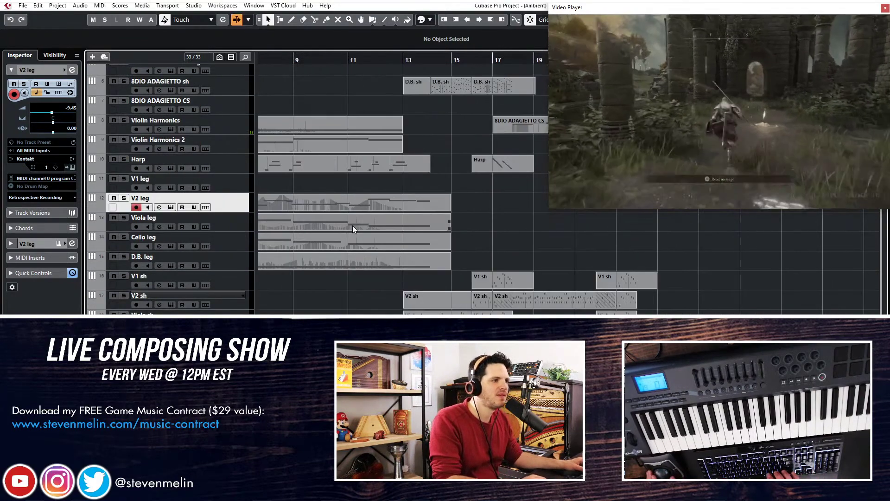
{"action": "scroll", "coordinate": [353, 226], "scroll_direction": "left", "scroll_amount": 3}
{"action": "scroll", "coordinate": [296, 182], "scroll_direction": "down", "scroll_amount": 3}
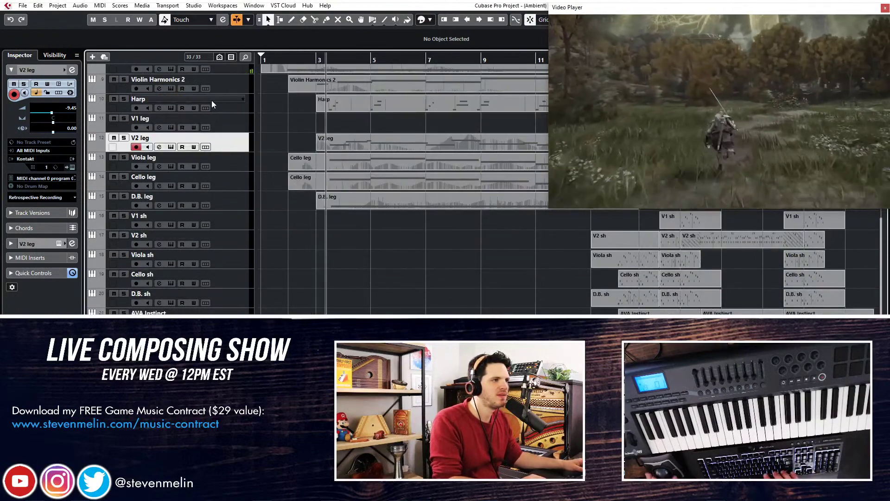
Audition the Violin Harmonics 2 track on its own during playback and review the arrangement up to the top tracks.
{"action": "left_click", "coordinate": [230, 82]}
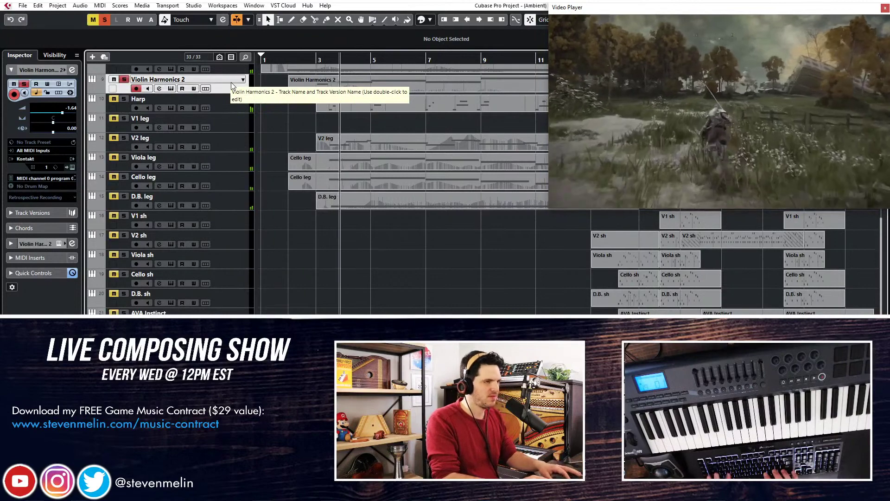
{"action": "scroll", "coordinate": [351, 118], "scroll_direction": "up", "scroll_amount": 4}
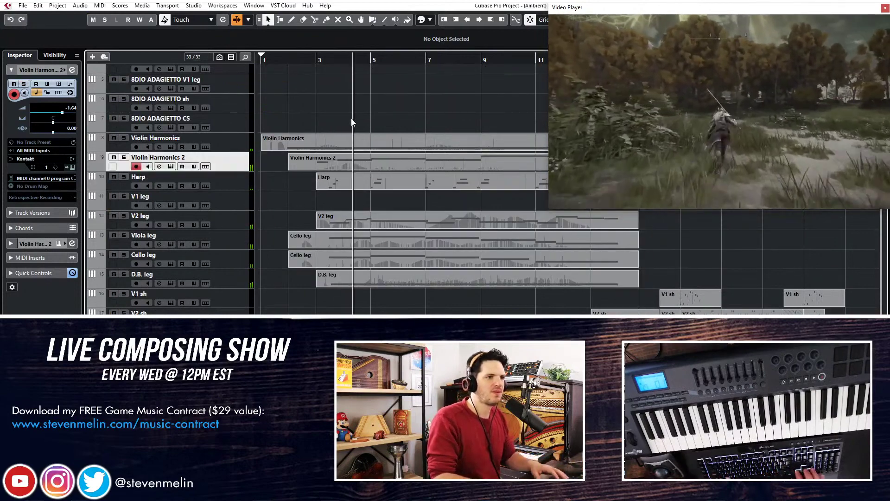
{"action": "key", "text": "g"}
{"action": "key", "text": "g"}
{"action": "key", "text": "g"}
{"action": "key", "text": "shift+g"}
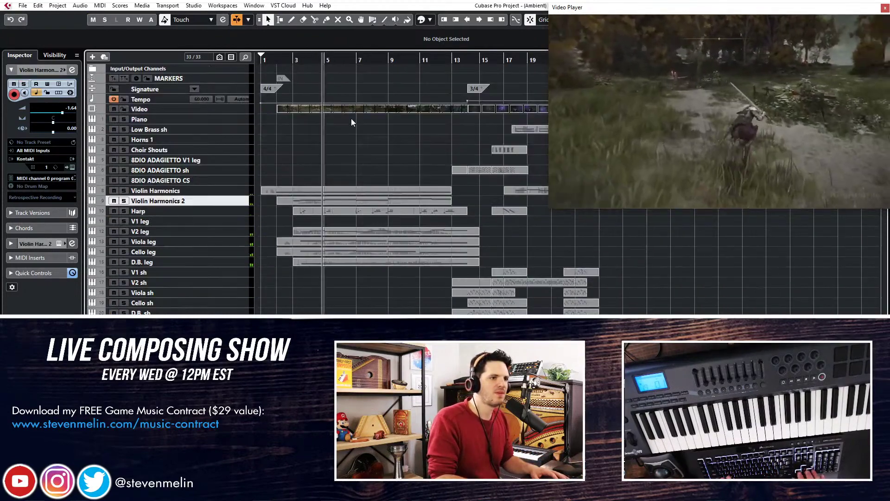
{"action": "key", "text": "shift+h"}
{"action": "scroll", "coordinate": [351, 118], "scroll_direction": "up", "scroll_amount": 8}
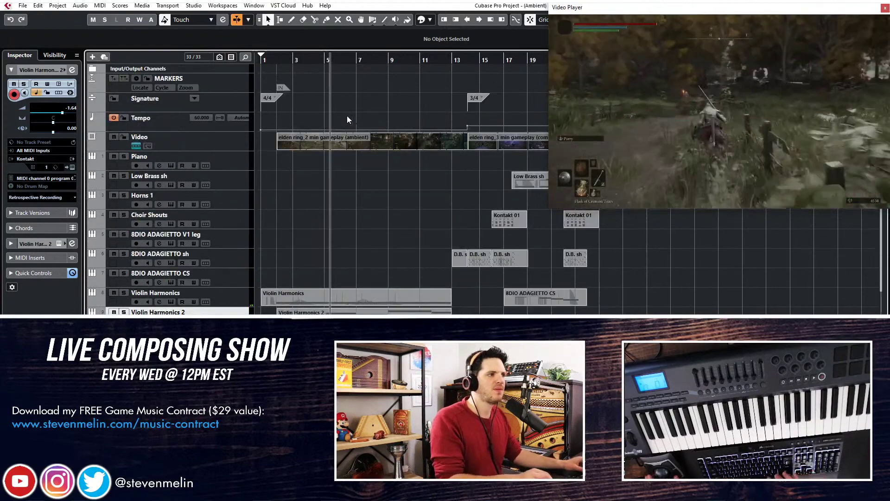
Check the Horns 1 track during playback and audition the V2 leg track soloed around bar 11.
{"action": "left_click", "coordinate": [234, 198]}
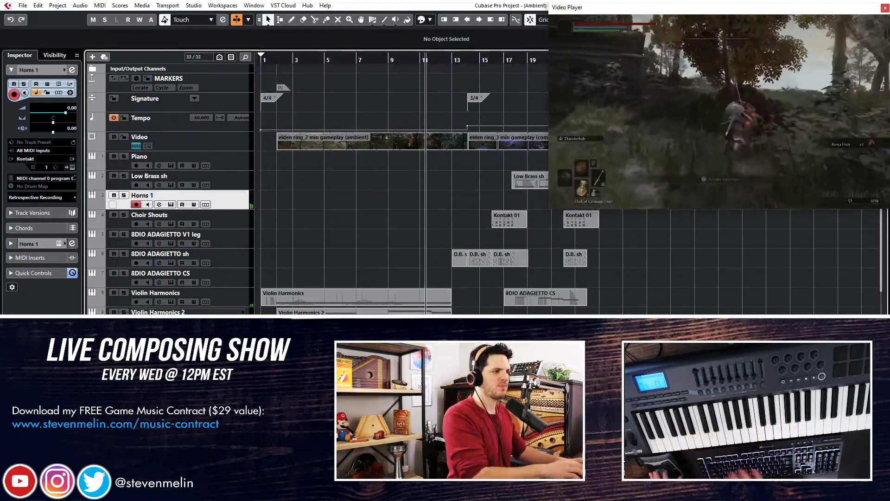
{"action": "left_click", "coordinate": [231, 331]}
{"action": "key", "text": "s"}
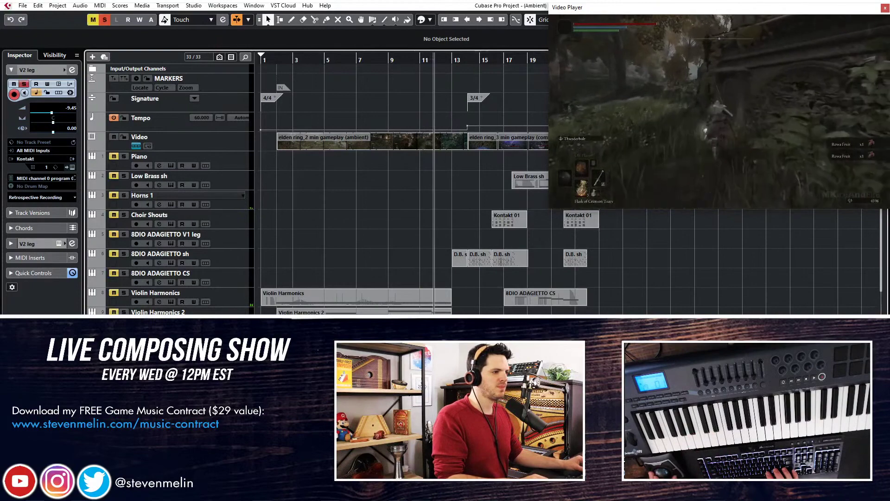
{"action": "key", "text": "s"}
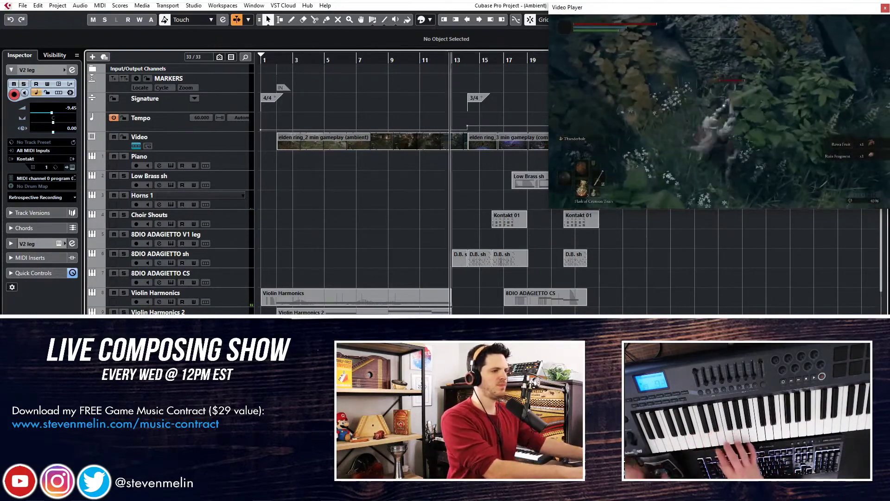
Select the Horns 1 track and play the cue from bar 3 while trying out the horn sound.
{"action": "key", "text": "space"}
{"action": "left_click", "coordinate": [219, 197]}
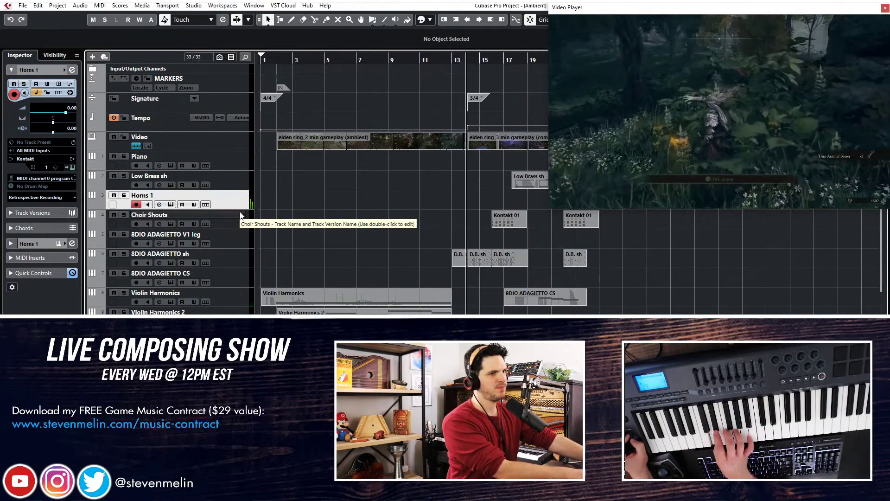
{"action": "key", "text": "space"}
{"action": "key", "text": "KP_Decimal"}
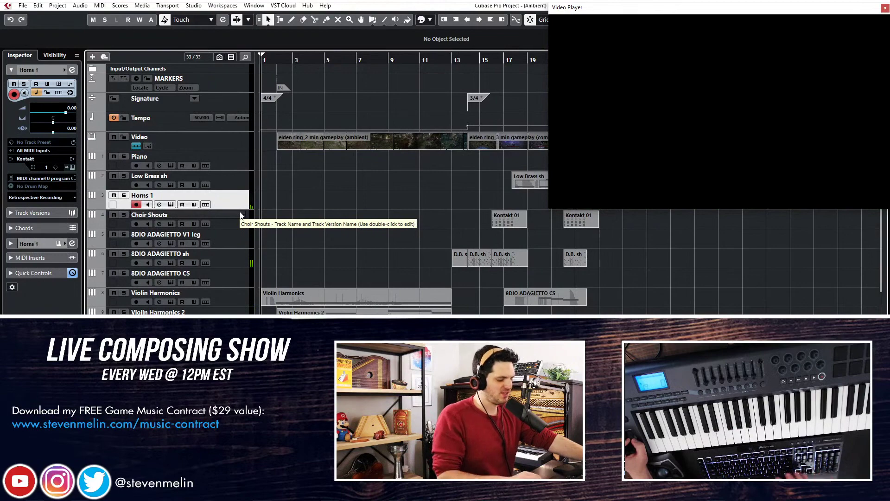
{"action": "key", "text": "KP_Add"}
{"action": "key", "text": "KP_Add"}
{"action": "key", "text": "KP_Add"}
{"action": "key", "text": "KP_Subtract"}
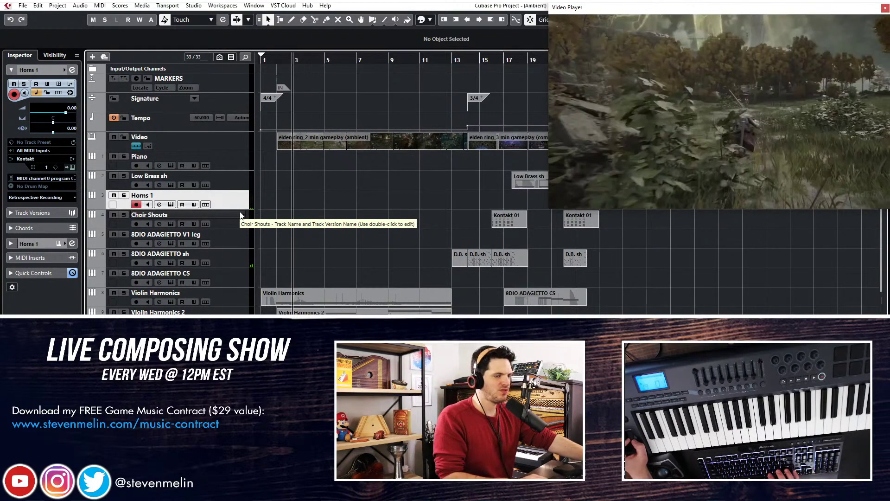
{"action": "key", "text": "KP_Add"}
{"action": "key", "text": "KP_Subtract"}
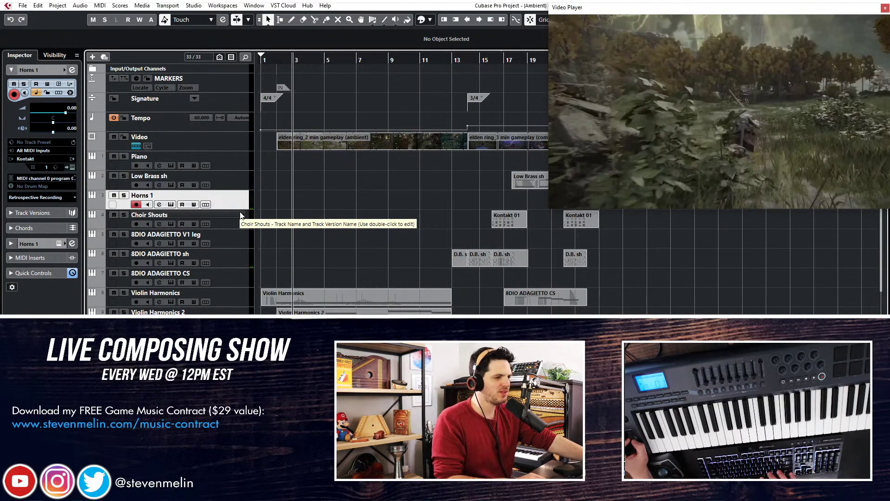
{"action": "key", "text": "space"}
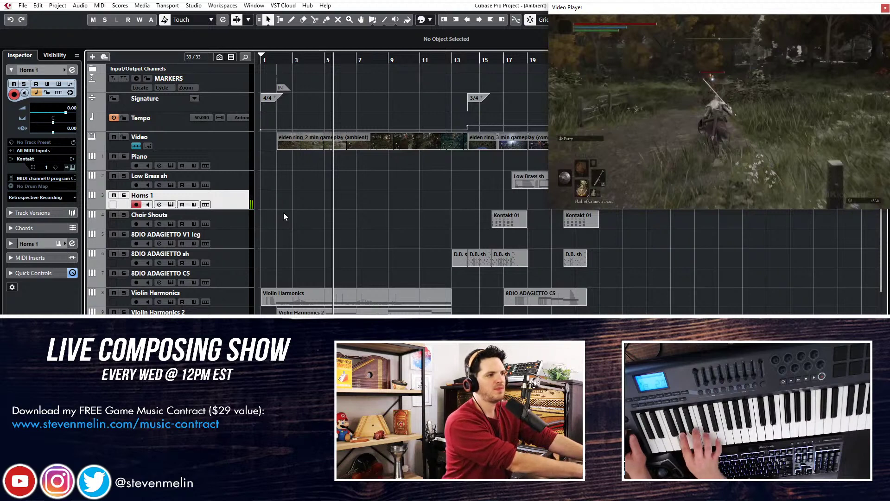
Rename the Horns 1 track as "Horns + Trumpets".
{"action": "double_click", "coordinate": [165, 197]}
{"action": "key", "text": "Right"}
{"action": "key", "text": "BackSpace"}
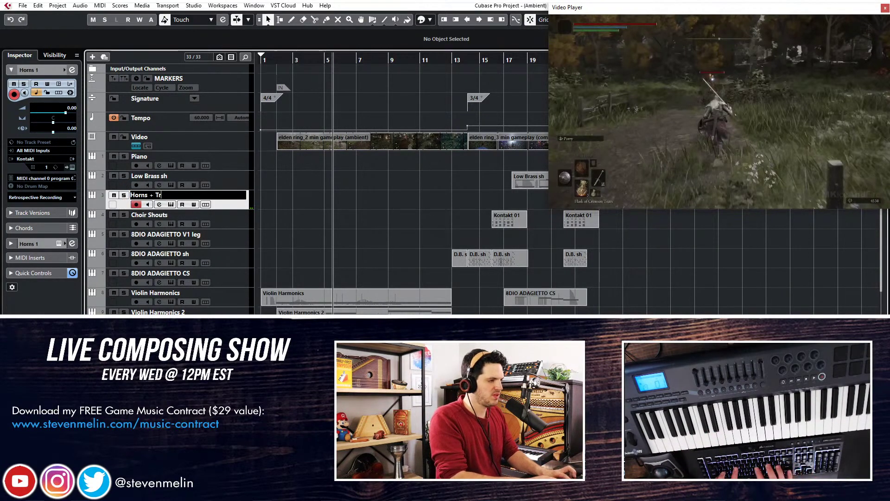
{"action": "key", "text": "Return"}
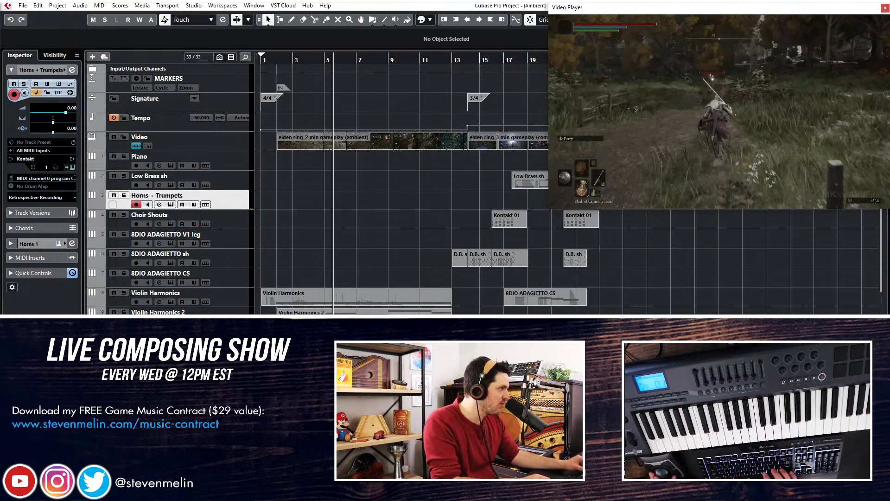
{"action": "left_click", "coordinate": [308, 259]}
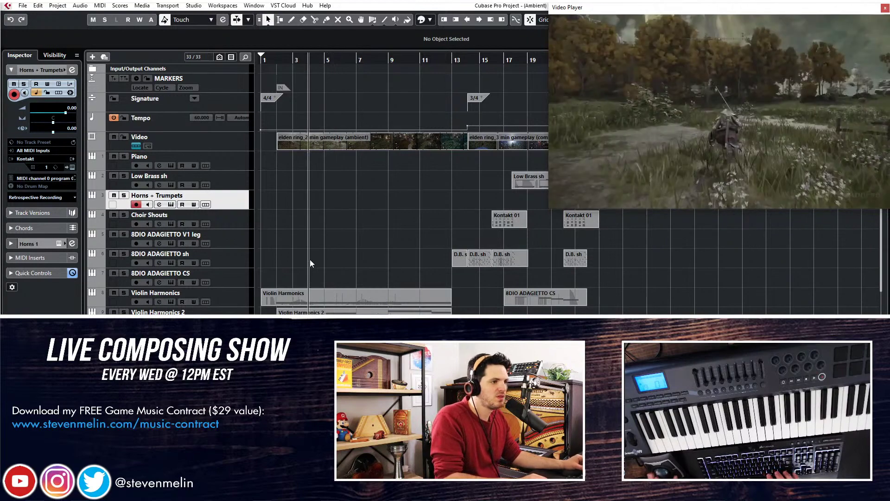
{"action": "left_click_drag", "start_coordinate": [313, 331], "coordinate": [314, 199]}
{"action": "key", "text": "ctrl+z"}
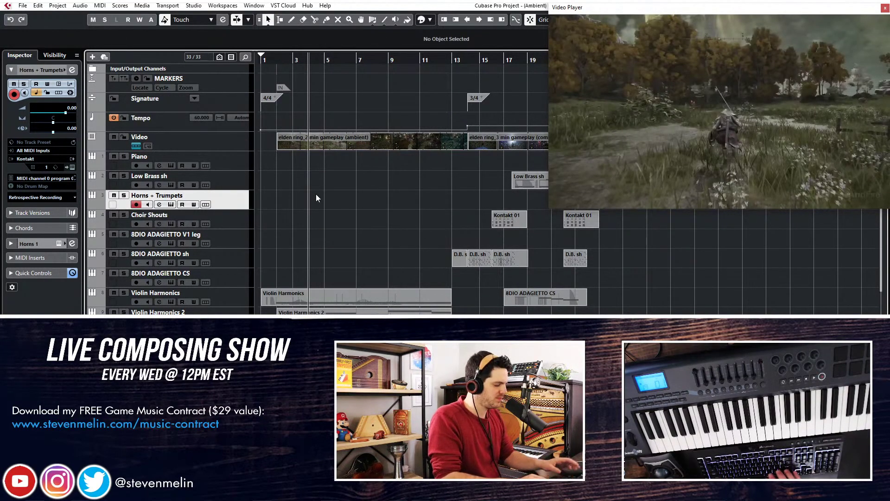
Set the quantize value to 1/1, shifting the video window out of the way and back.
{"action": "left_click_drag", "start_coordinate": [676, 9], "coordinate": [665, 104]}
{"action": "left_click", "coordinate": [686, 19]}
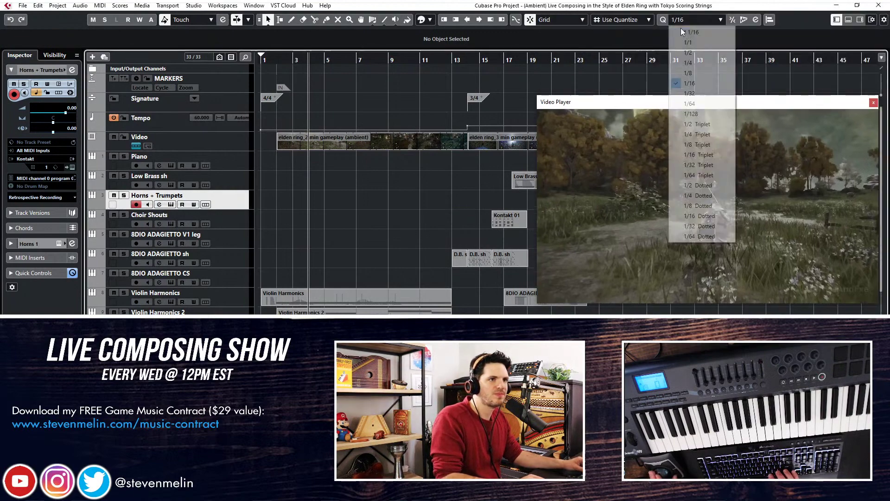
{"action": "left_click", "coordinate": [689, 53]}
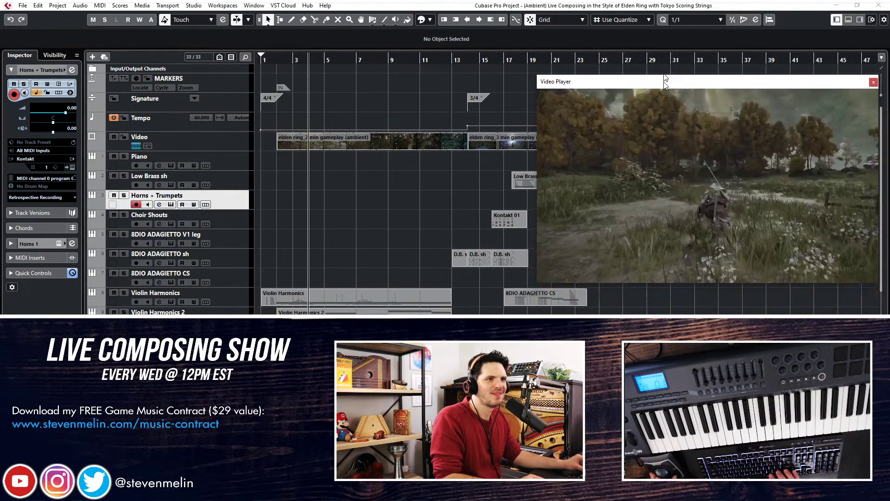
{"action": "left_click_drag", "start_coordinate": [649, 102], "coordinate": [661, 8]}
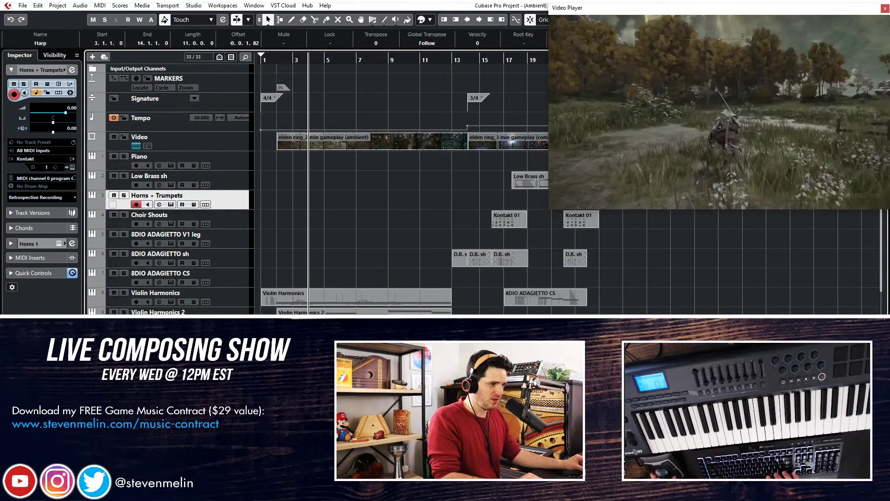
Copy the V2 leg part onto the Horns + Trumpets track at bar 3 and lower that track's volume to -5.07 during playback.
{"action": "left_click_drag", "start_coordinate": [312, 313], "coordinate": [313, 197]}
{"action": "key", "text": "shift+b"}
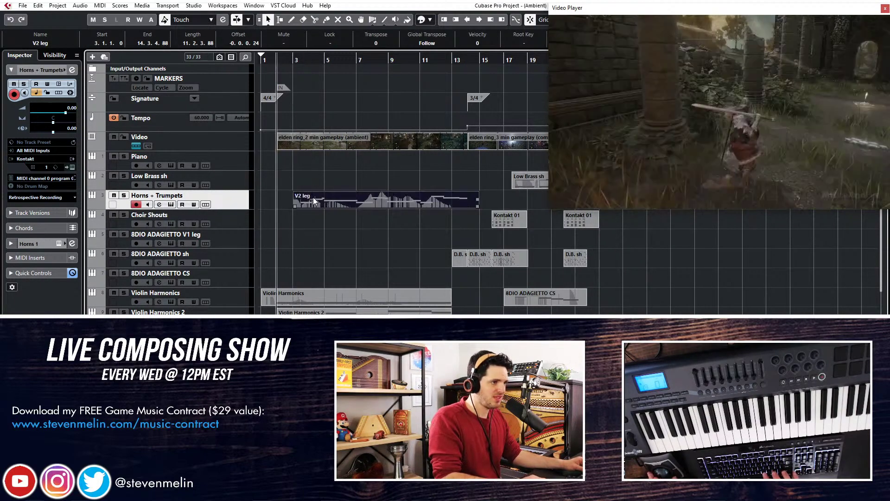
{"action": "key", "text": "space"}
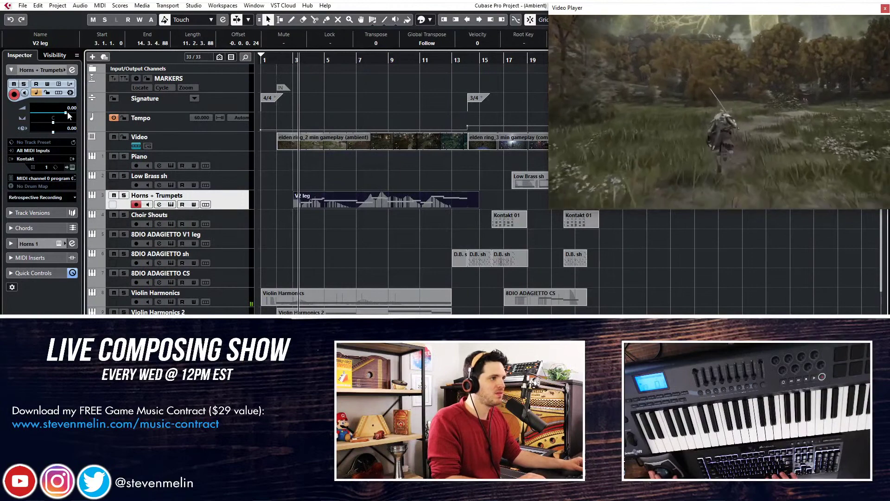
{"action": "left_click_drag", "start_coordinate": [68, 113], "coordinate": [58, 113]}
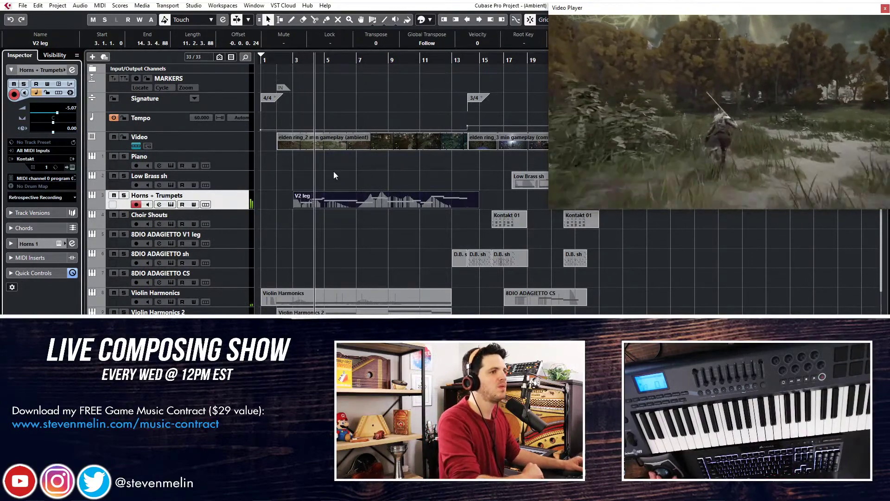
Open the copied part on the Horns + Trumpets track for note editing and select all its notes.
{"action": "double_click", "coordinate": [314, 201]}
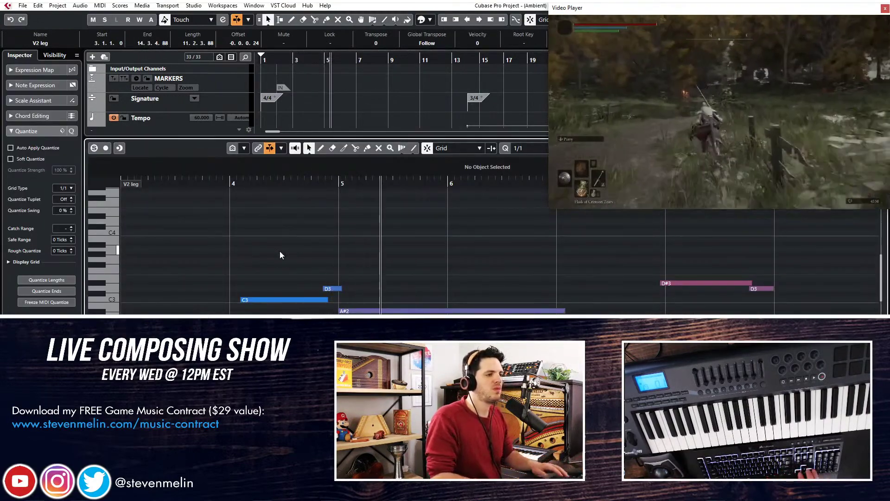
{"action": "key", "text": "g"}
{"action": "key", "text": "g"}
{"action": "left_click_drag", "start_coordinate": [283, 249], "coordinate": [644, 313]}
{"action": "key", "text": "ctrl+a"}
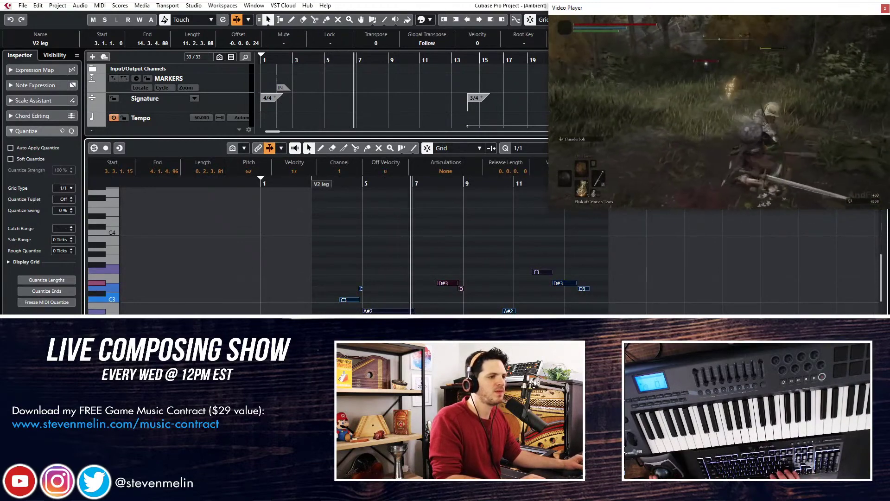
{"action": "key", "text": "Return"}
Audition the Horns + Trumpets track soloed and in the full mix, and set its volume to -5.86.
{"action": "left_click", "coordinate": [125, 195]}
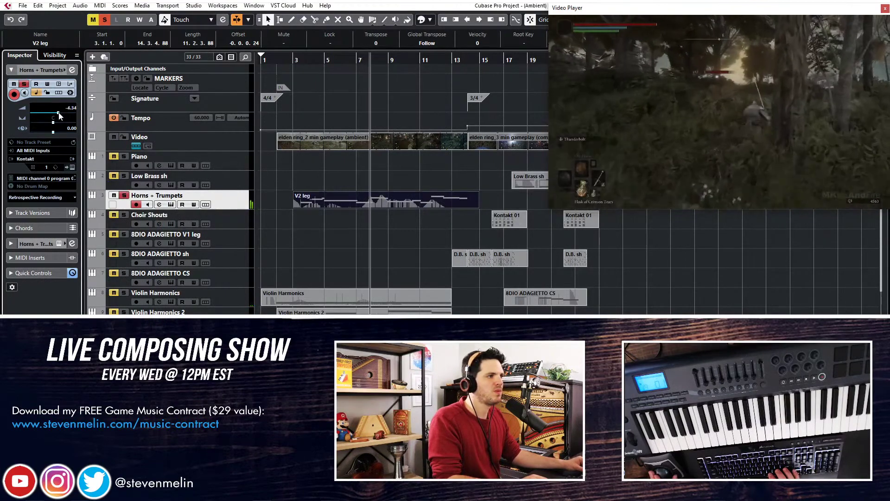
{"action": "left_click", "coordinate": [124, 195]}
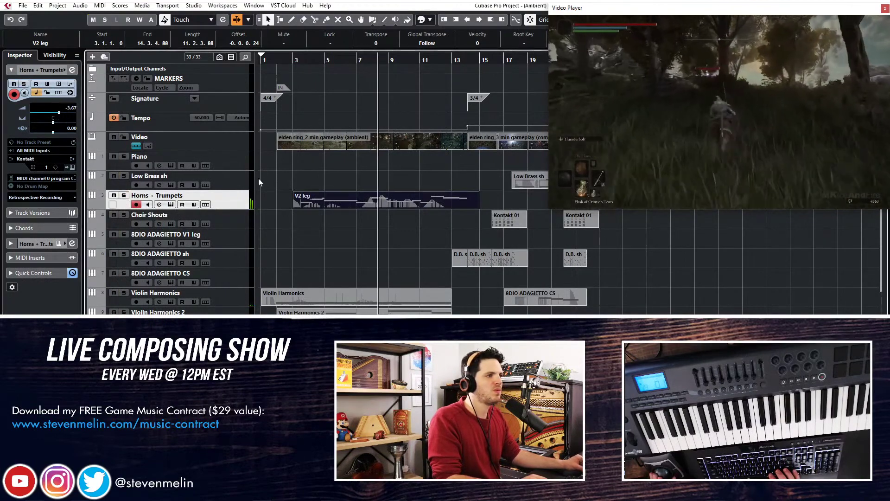
{"action": "left_click", "coordinate": [335, 258]}
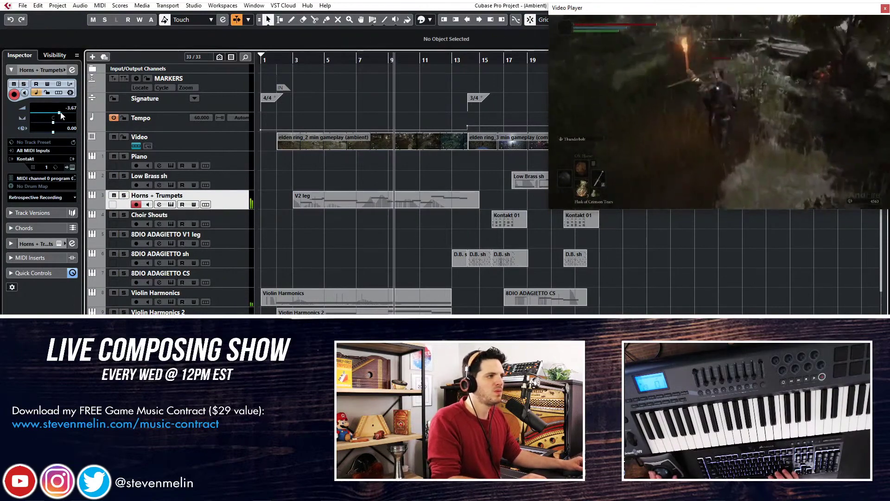
{"action": "left_click_drag", "start_coordinate": [60, 115], "coordinate": [58, 115]}
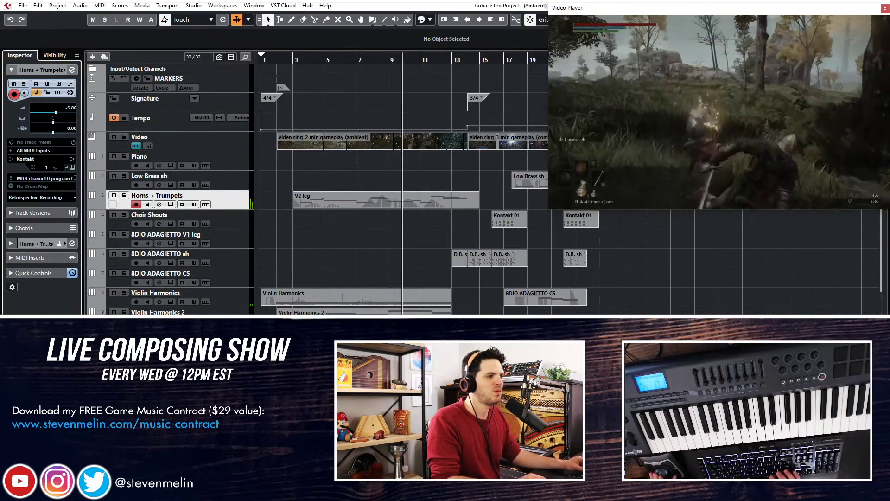
Raise the V2 leg track's volume to -8.31 while listening along with the copied brass part.
{"action": "left_click", "coordinate": [157, 311]}
{"action": "scroll", "coordinate": [185, 293], "scroll_direction": "down", "scroll_amount": 2}
{"action": "left_click", "coordinate": [231, 304]}
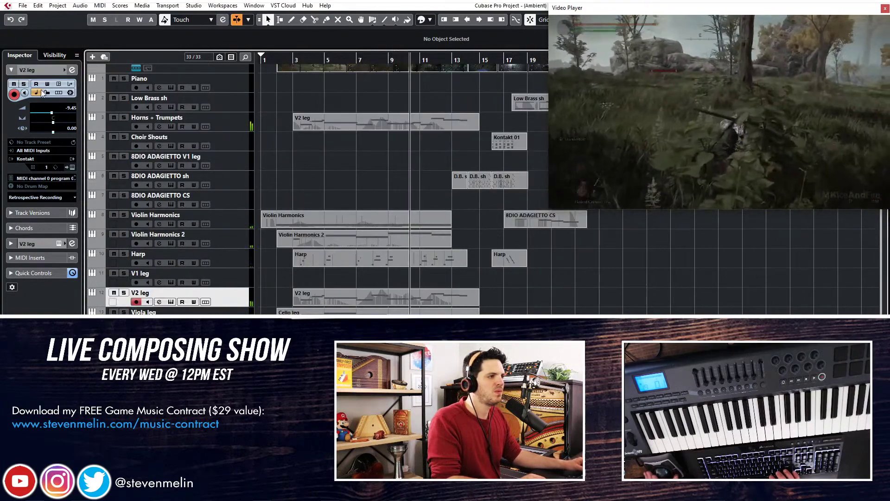
{"action": "left_click_drag", "start_coordinate": [50, 112], "coordinate": [54, 113]}
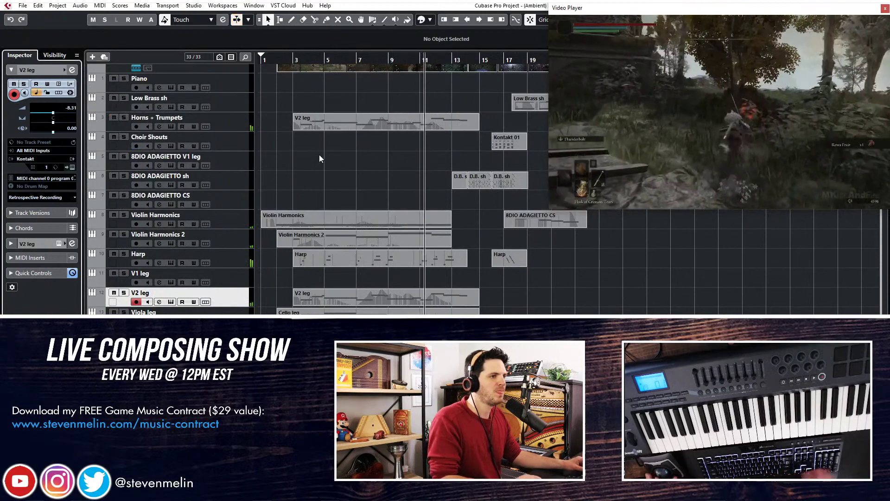
{"action": "key", "text": "space"}
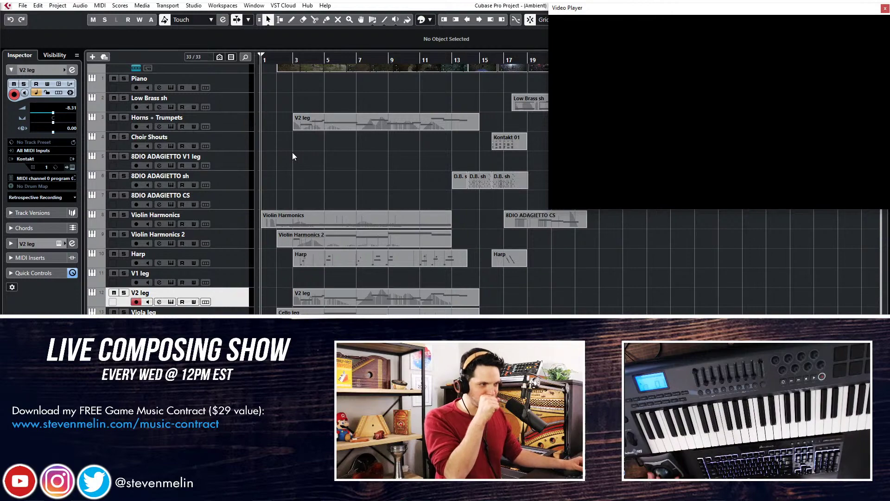
Load the All-Purpose Mastering preset "Enhance Stereo Image" in Ozone 8 on the stereo output.
{"action": "left_click_drag", "start_coordinate": [0, 101], "coordinate": [483, 106]}
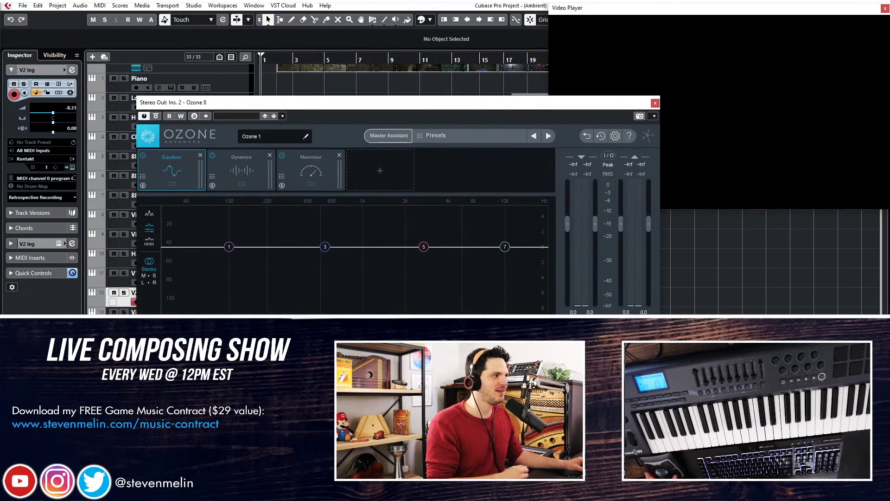
{"action": "left_click", "coordinate": [443, 134]}
{"action": "left_click", "coordinate": [326, 172]}
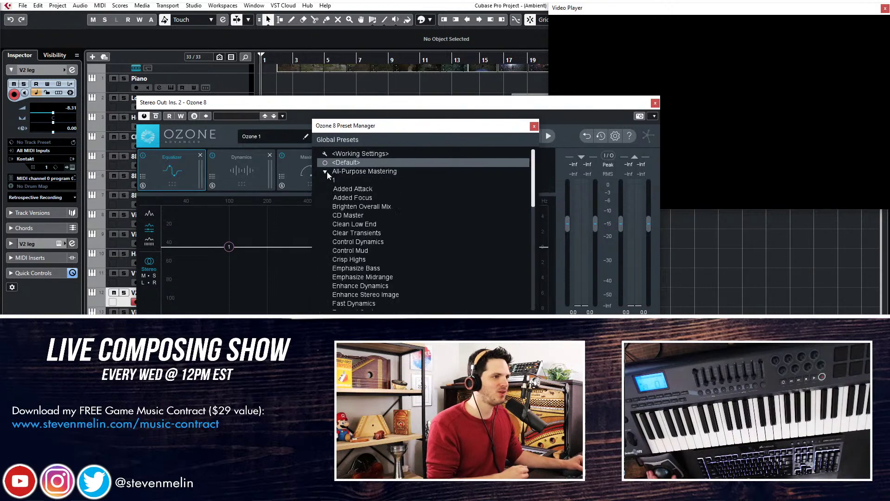
{"action": "scroll", "coordinate": [394, 258], "scroll_direction": "down", "scroll_amount": 1}
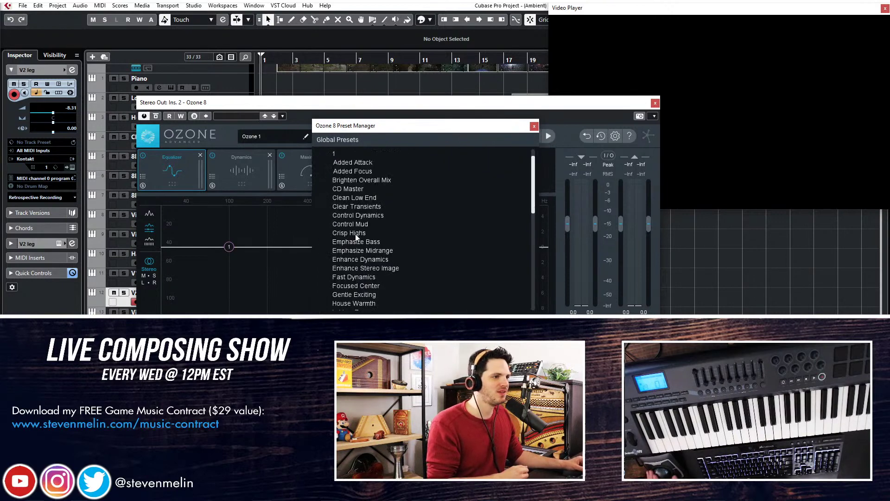
{"action": "left_click", "coordinate": [363, 260]}
{"action": "left_click", "coordinate": [368, 267]}
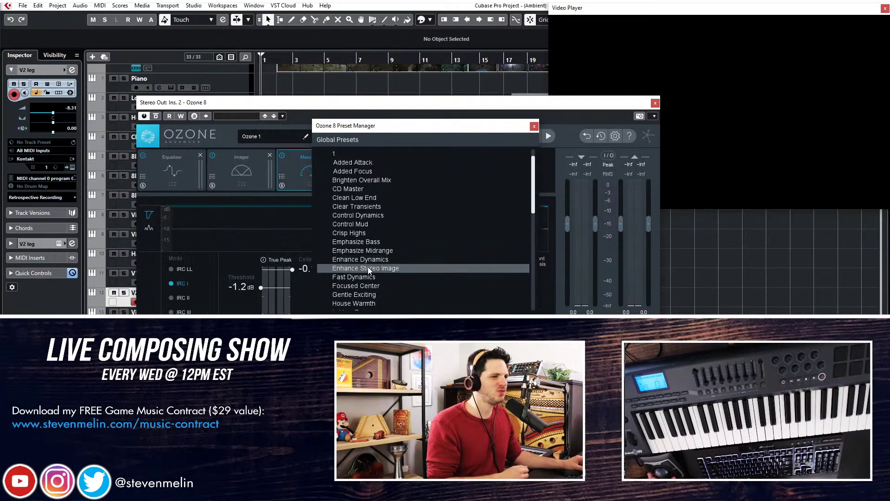
Set the Ozone 8 Maximizer threshold to -1.0 dB, check the Imager and Equalizer modules, and close the plug-in.
{"action": "key", "text": "Return"}
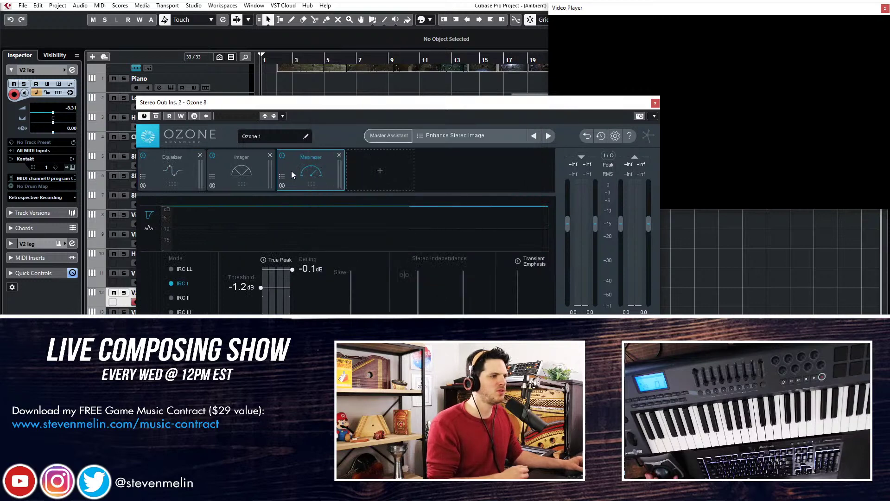
{"action": "left_click_drag", "start_coordinate": [261, 288], "coordinate": [261, 286]}
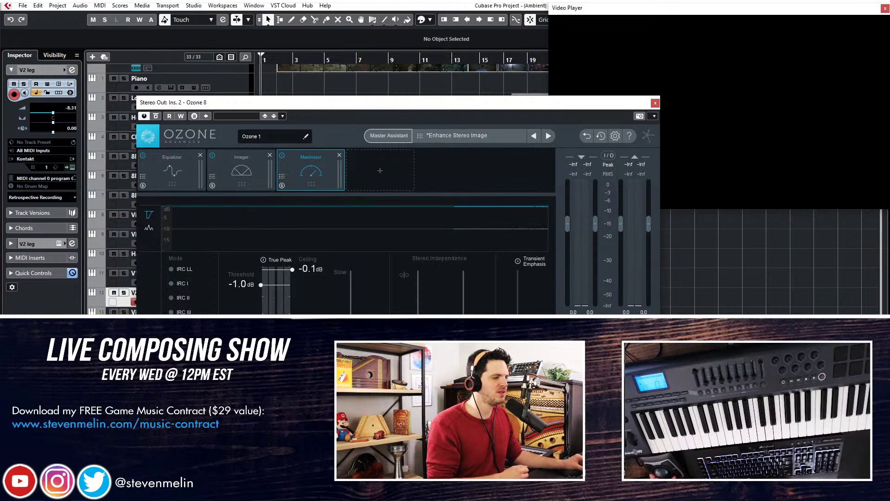
{"action": "left_click", "coordinate": [209, 181]}
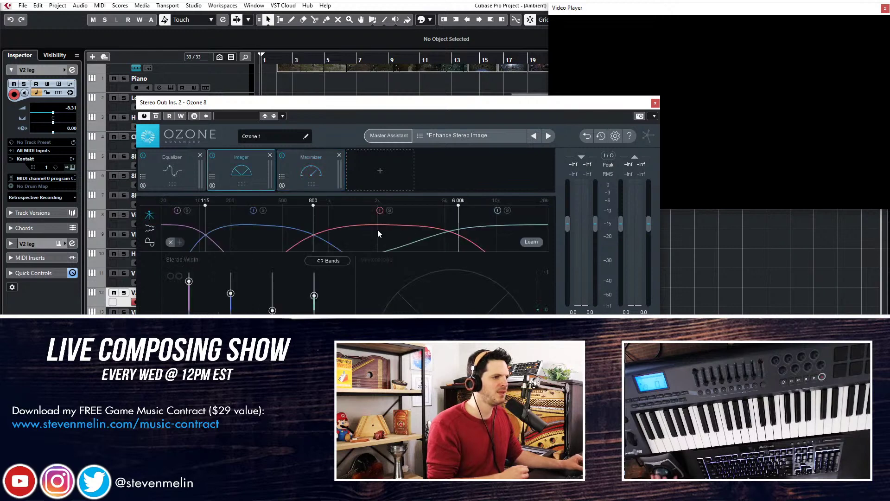
{"action": "left_click", "coordinate": [178, 167]}
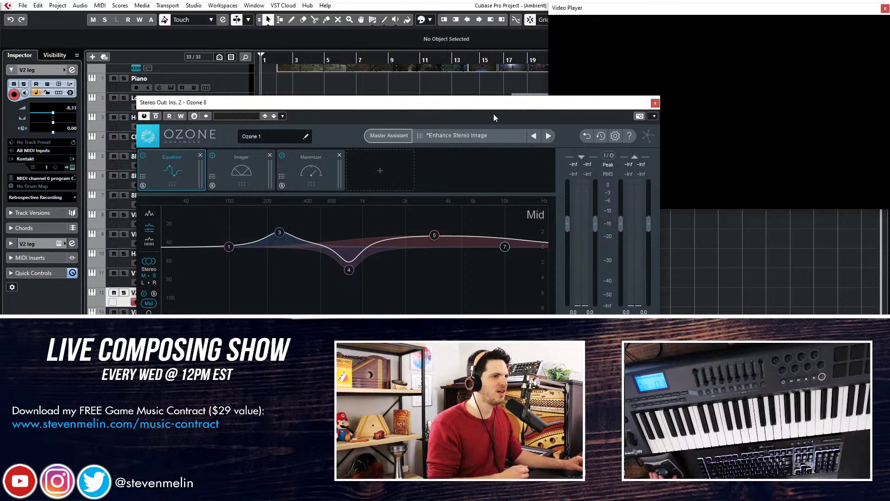
{"action": "left_click", "coordinate": [654, 103]}
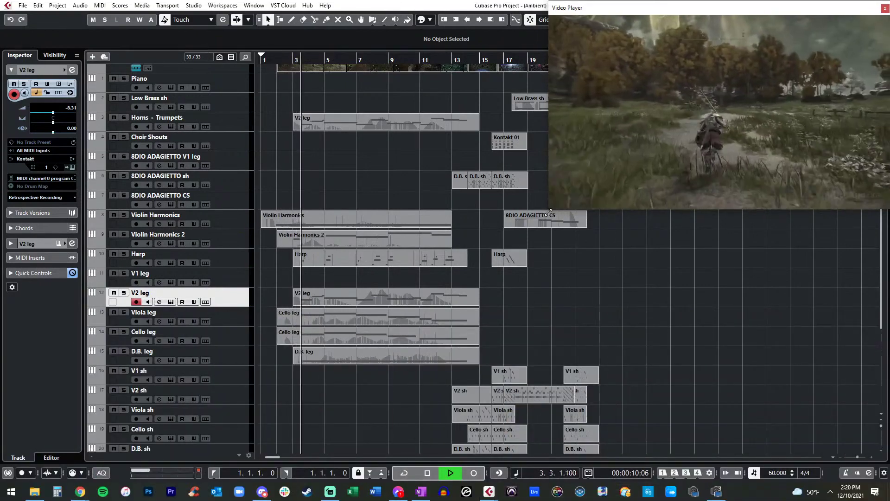
Enlarge the video player window and lower the Horns + Trumpets track's volume to -7.23 during playback.
{"action": "left_click_drag", "start_coordinate": [550, 207], "coordinate": [411, 311]}
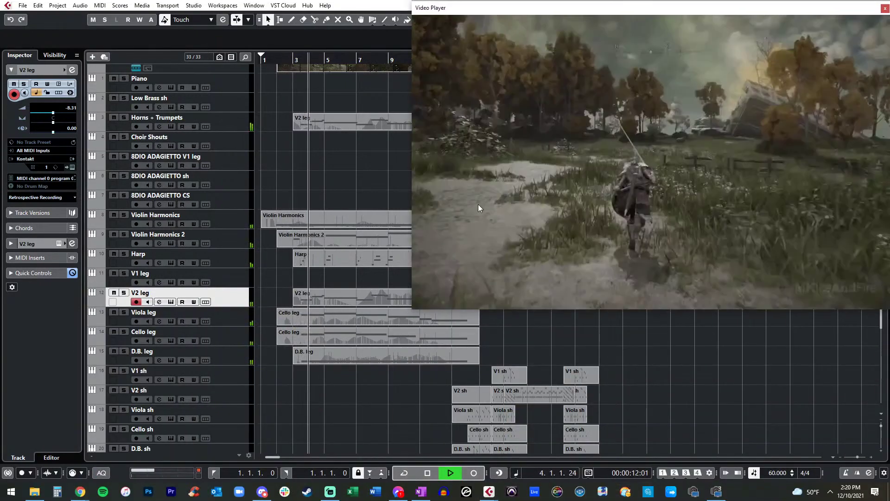
{"action": "left_click", "coordinate": [352, 174]}
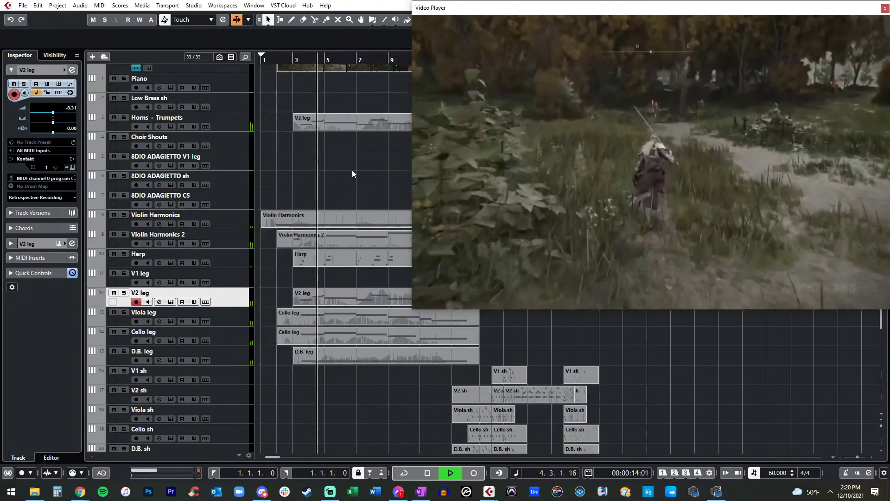
{"action": "left_click", "coordinate": [218, 121]}
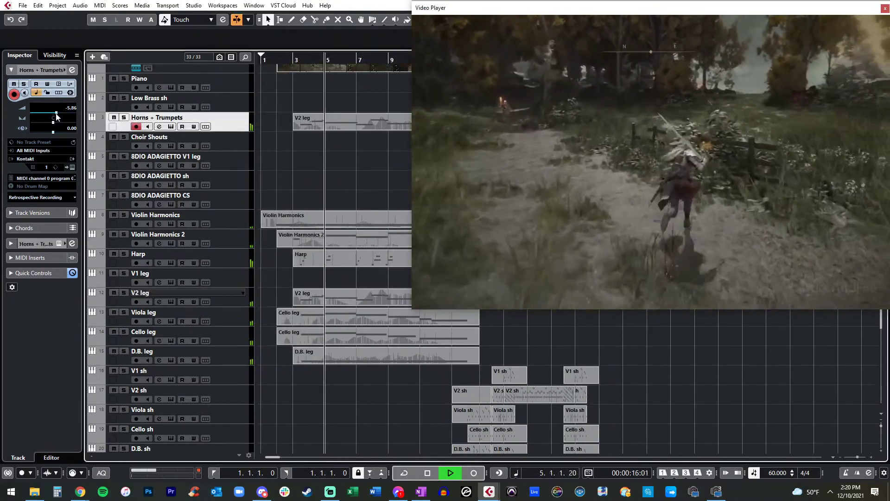
{"action": "left_click_drag", "start_coordinate": [56, 113], "coordinate": [54, 113]}
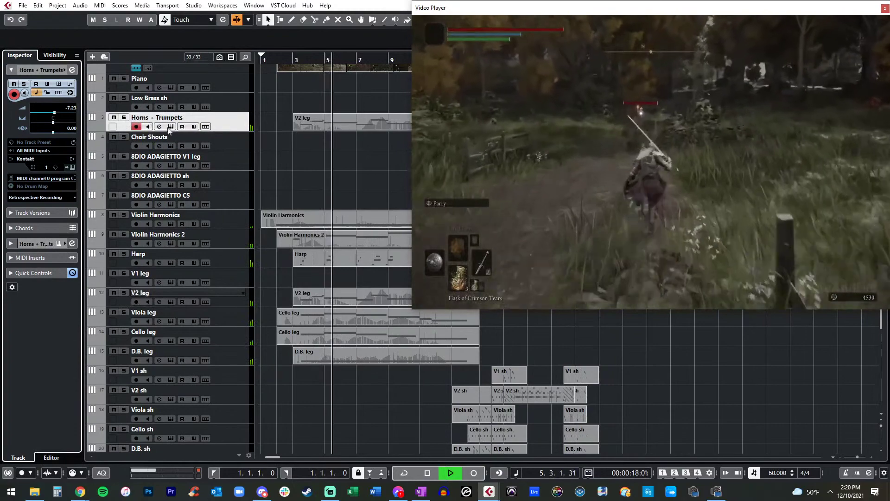
Follow playback through the ambient and combat sections, checking the Viola leg, V2 leg, Synth Pad and percussion tracks.
{"action": "scroll", "coordinate": [321, 168], "scroll_direction": "right", "scroll_amount": 2}
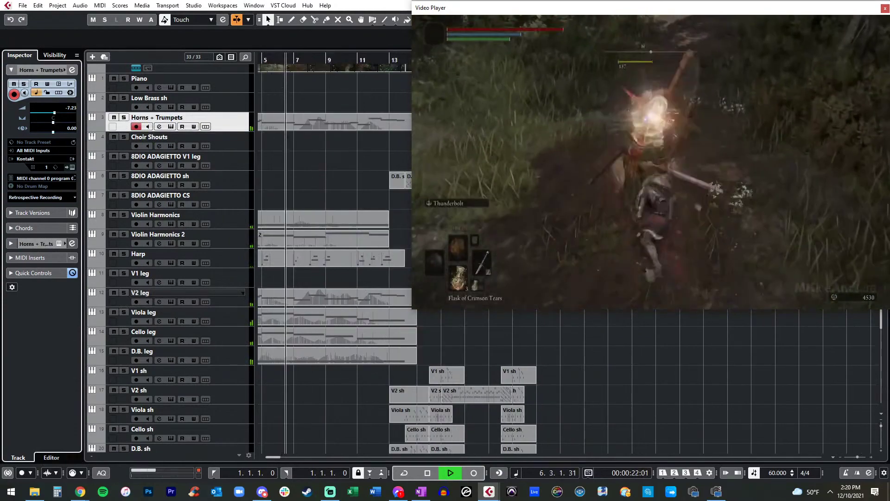
{"action": "key", "text": "alt+Tab"}
{"action": "key", "text": "F8"}
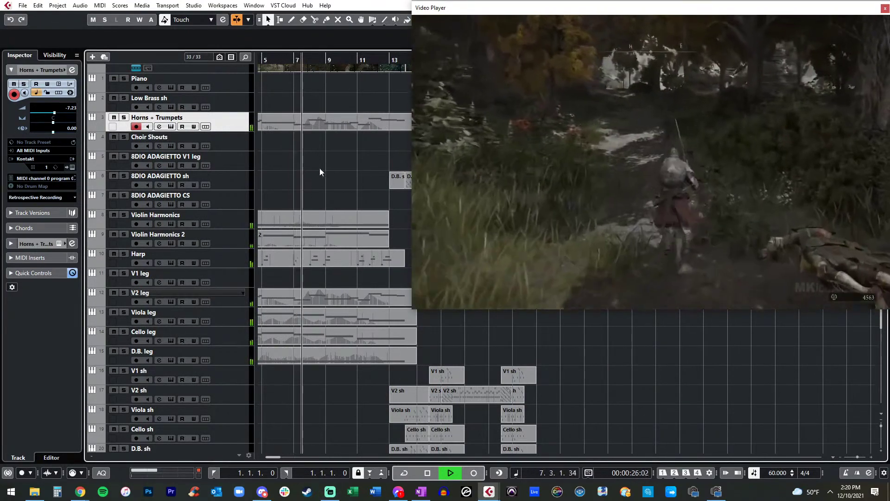
{"action": "left_click", "coordinate": [232, 318]}
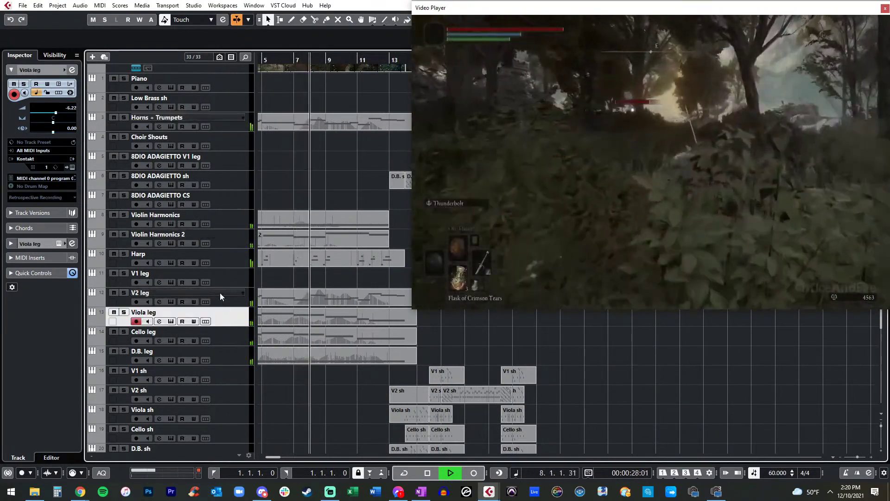
{"action": "left_click", "coordinate": [220, 293]}
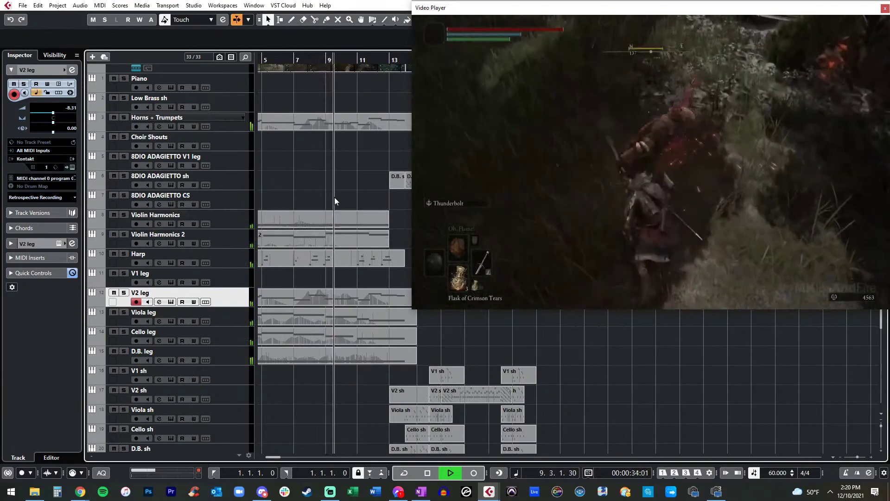
{"action": "scroll", "coordinate": [334, 196], "scroll_direction": "down", "scroll_amount": 6}
{"action": "left_click", "coordinate": [235, 411]}
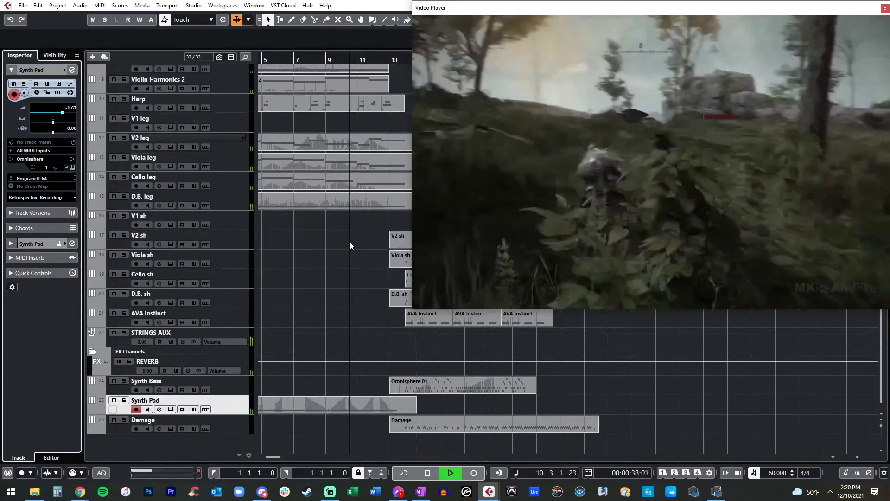
{"action": "scroll", "coordinate": [349, 241], "scroll_direction": "up", "scroll_amount": 9}
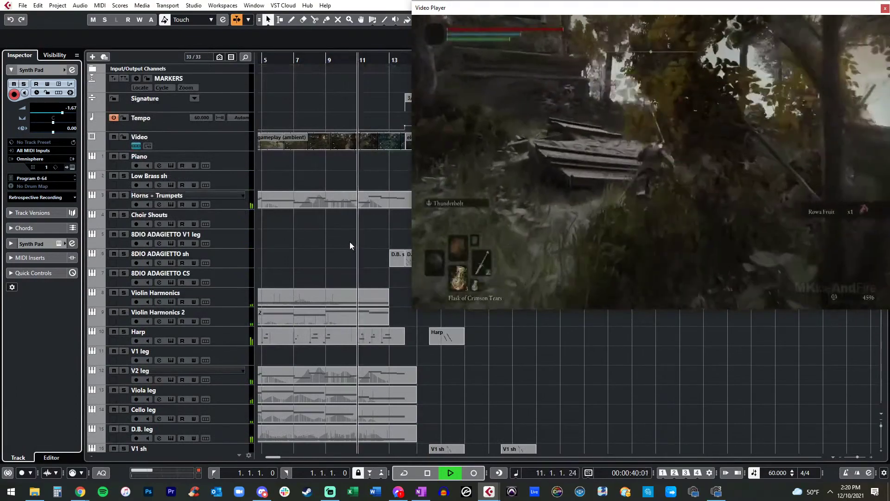
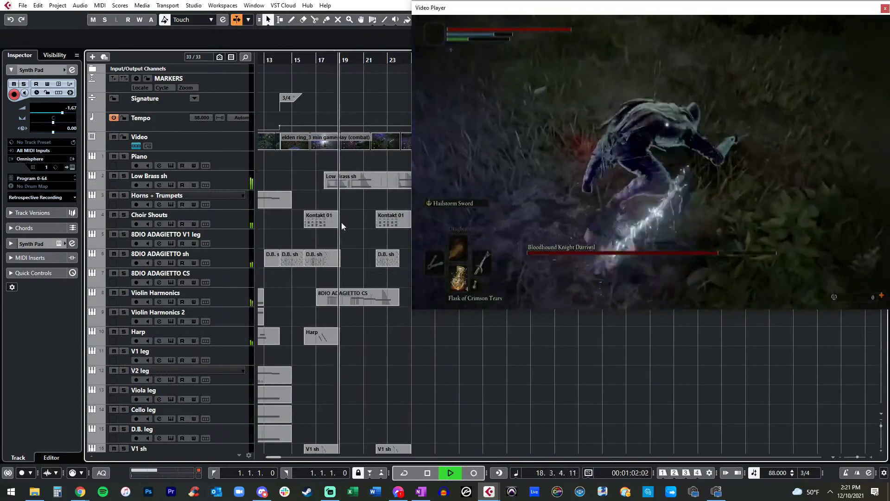
{"action": "scroll", "coordinate": [362, 232], "scroll_direction": "down", "scroll_amount": 4}
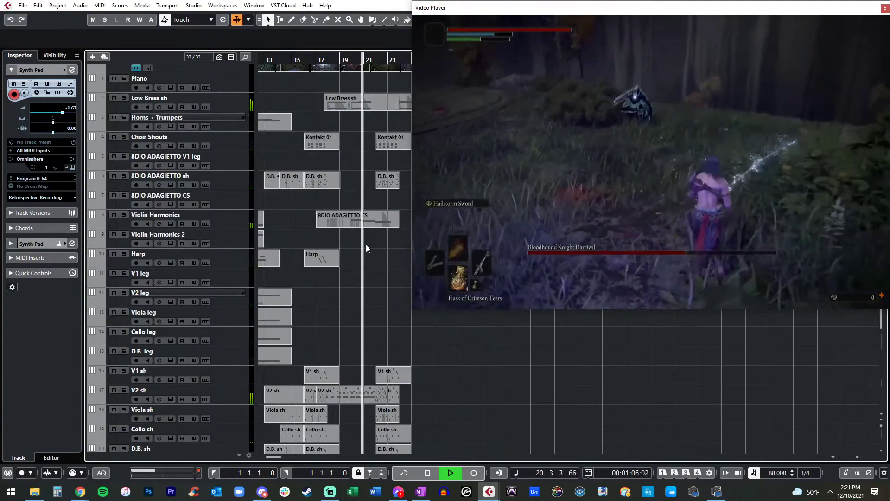
{"action": "scroll", "coordinate": [366, 249], "scroll_direction": "right", "scroll_amount": 1}
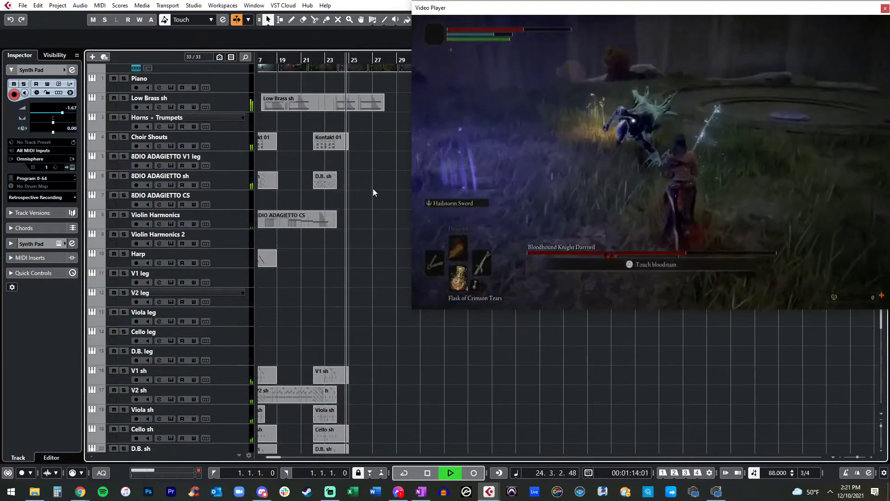
{"action": "scroll", "coordinate": [373, 189], "scroll_direction": "down", "scroll_amount": 4}
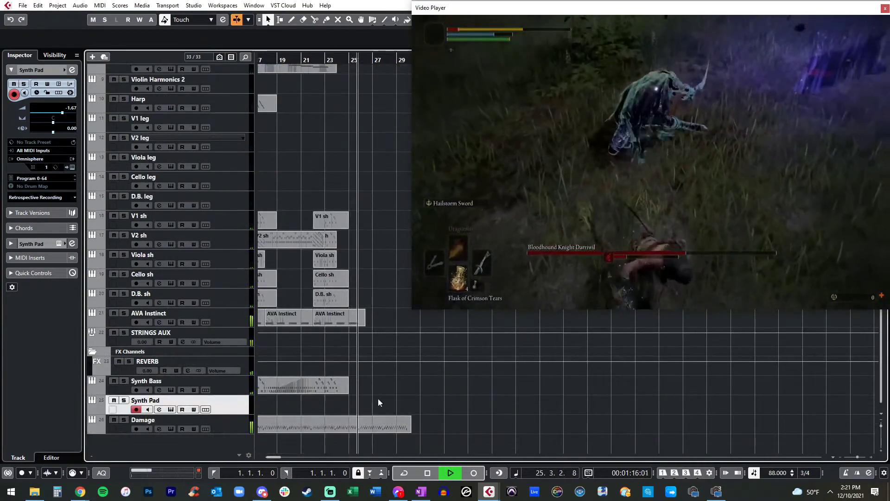
Split the Damage part near bar 28 and delete the remainder after the cut.
{"action": "left_click", "coordinate": [388, 427], "text": "alt"}
{"action": "key", "text": "Delete"}
{"action": "scroll", "coordinate": [382, 287], "scroll_direction": "up", "scroll_amount": 4}
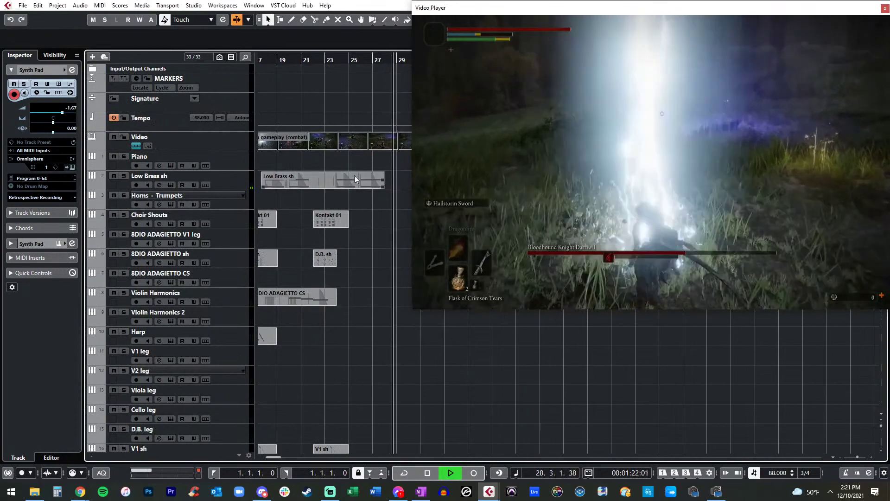
Replay the arrangement from the beginning up to the transition into the combat section around bar 13.
{"action": "key", "text": "space"}
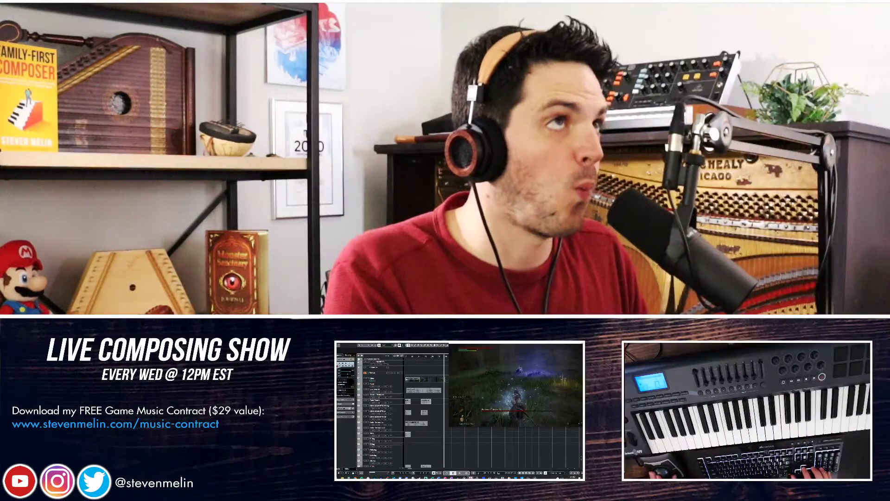
{"action": "key", "text": "KP_Decimal"}
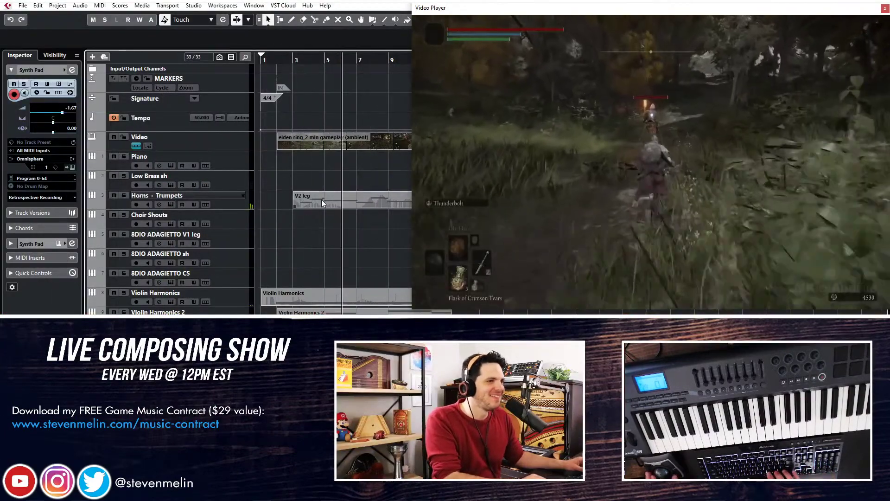
{"action": "scroll", "coordinate": [321, 200], "scroll_direction": "right", "scroll_amount": 2}
{"action": "scroll", "coordinate": [289, 198], "scroll_direction": "left", "scroll_amount": 2}
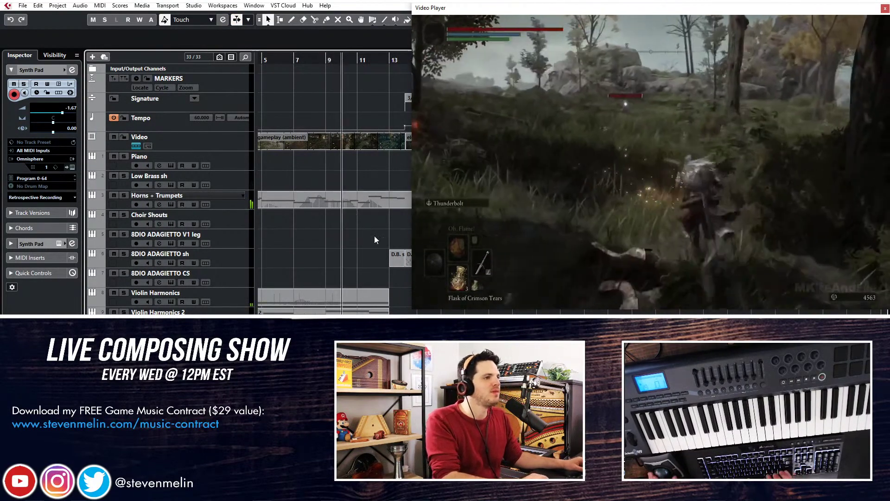
{"action": "scroll", "coordinate": [374, 235], "scroll_direction": "down", "scroll_amount": 4}
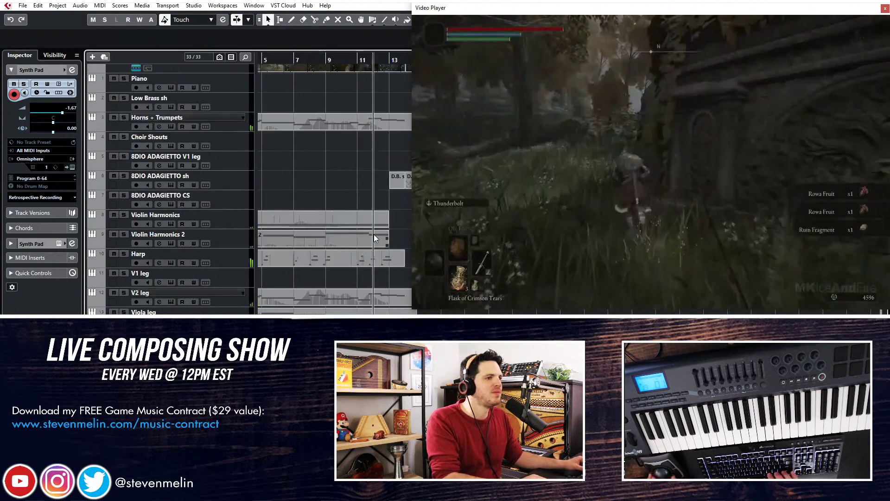
{"action": "key", "text": "f"}
{"action": "scroll", "coordinate": [311, 207], "scroll_direction": "up", "scroll_amount": 4}
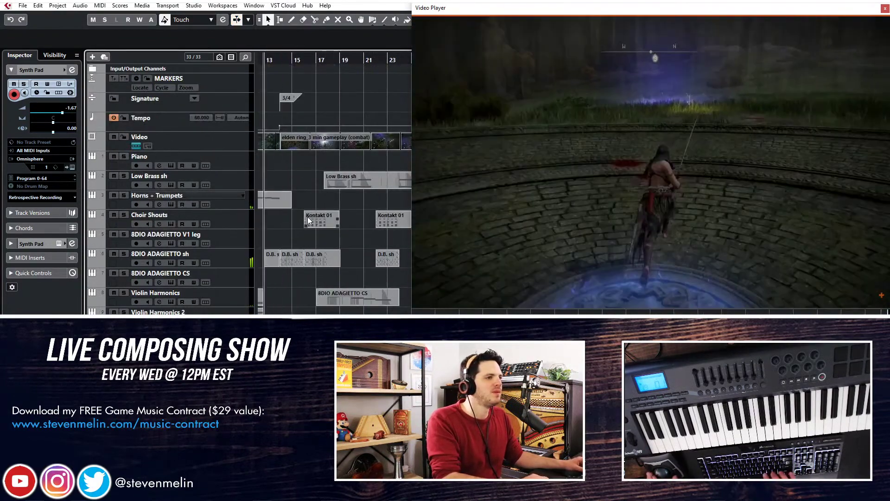
Add a play_VST_x64 instrument track below the REVERB track and name it Cymbals.
{"action": "scroll", "coordinate": [279, 232], "scroll_direction": "down", "scroll_amount": 4}
{"action": "scroll", "coordinate": [272, 267], "scroll_direction": "down", "scroll_amount": 8}
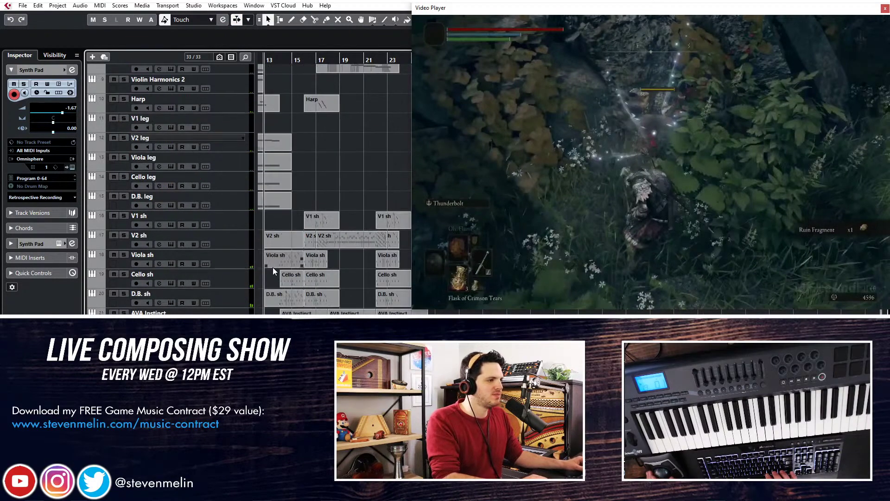
{"action": "key", "text": "t"}
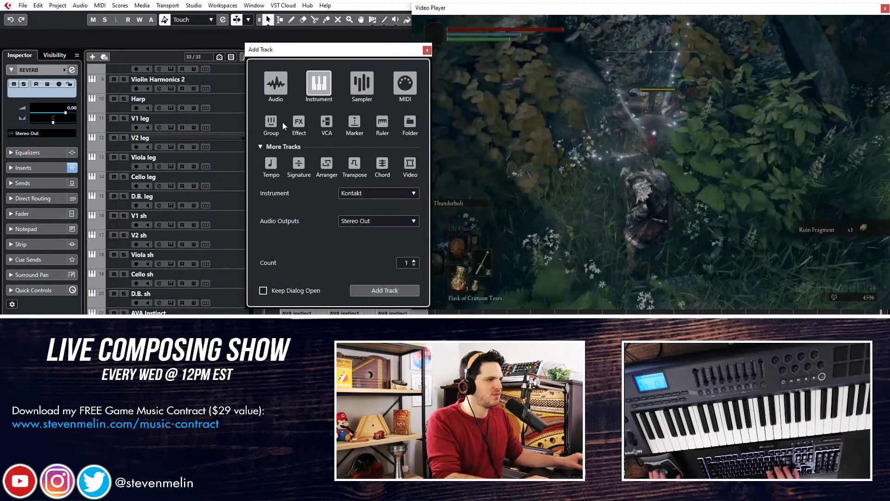
{"action": "left_click", "coordinate": [358, 196]}
{"action": "type", "text": "play"}
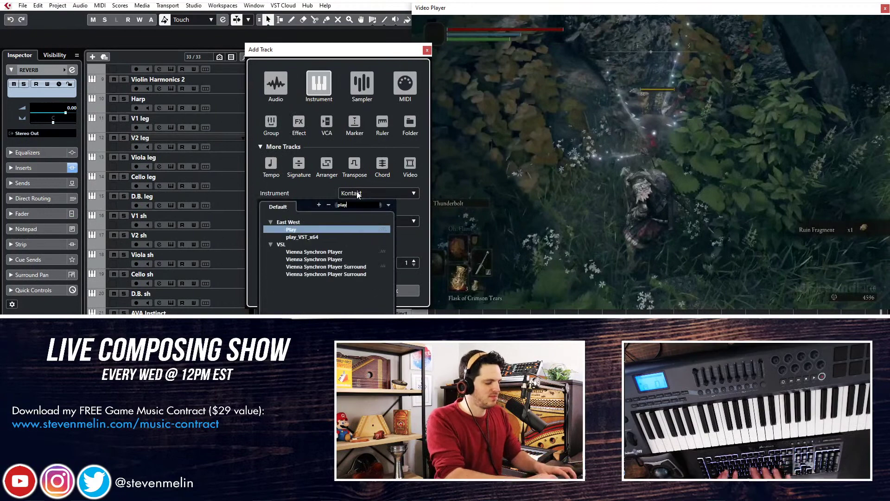
{"action": "left_click", "coordinate": [332, 238]}
{"action": "left_click", "coordinate": [385, 290]}
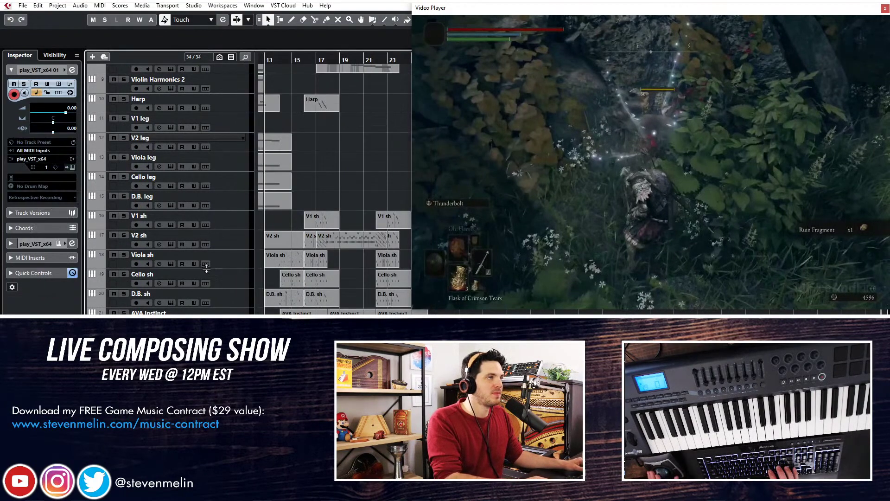
{"action": "scroll", "coordinate": [334, 190], "scroll_direction": "down", "scroll_amount": 1}
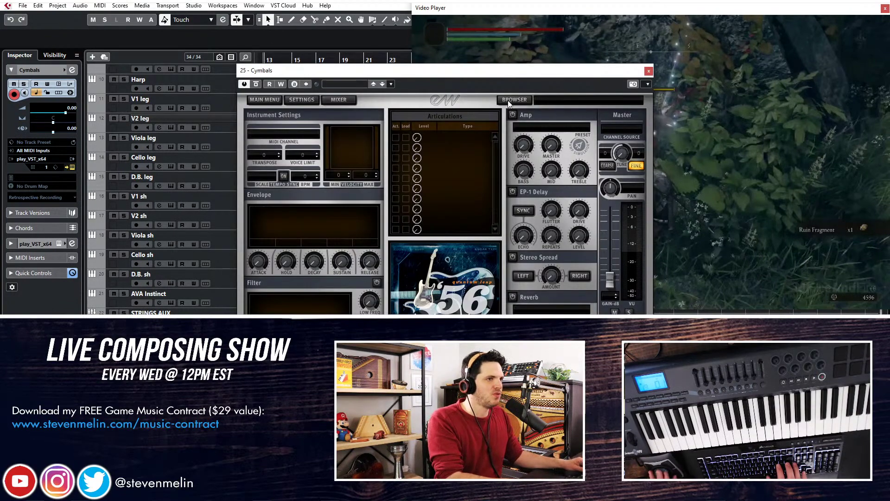
Load All Cymbals.ewi from the CymGong folder of Gold Perc in EW Symphonic Orchestra Gold Complete and close the instrument window.
{"action": "left_click", "coordinate": [510, 100]}
{"action": "left_click", "coordinate": [307, 273]}
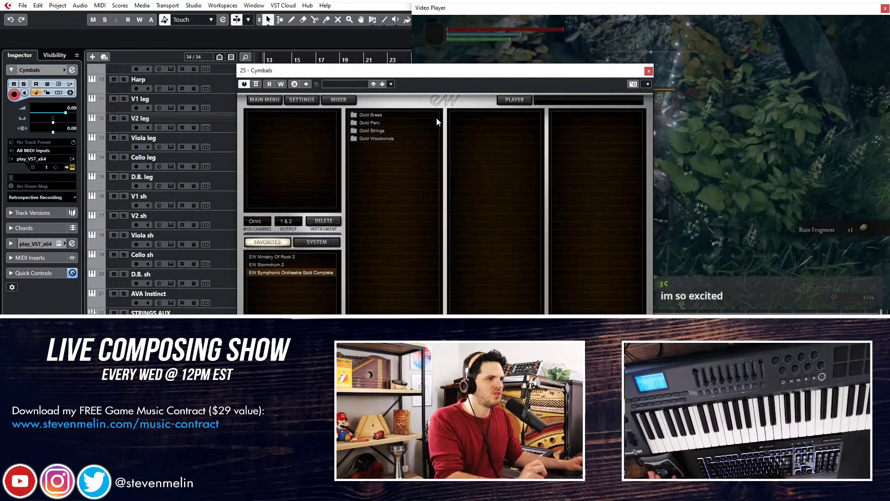
{"action": "left_click", "coordinate": [471, 116]}
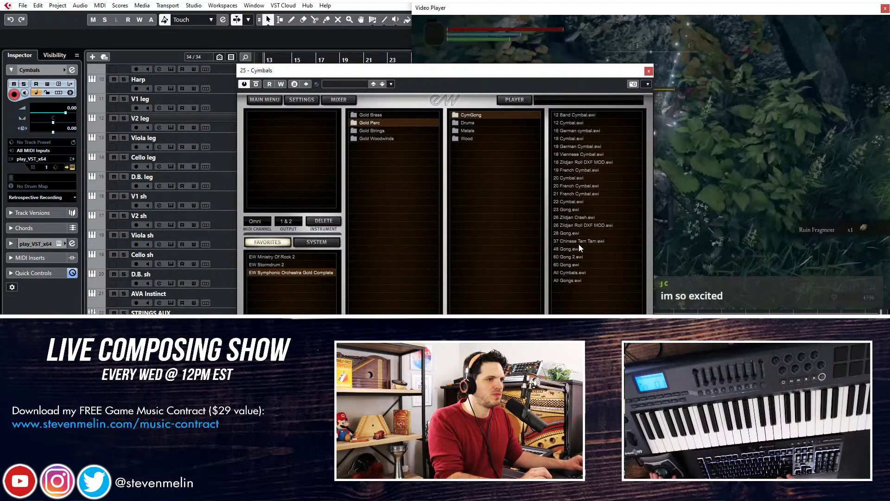
{"action": "left_click", "coordinate": [560, 267]}
{"action": "left_click", "coordinate": [563, 272]}
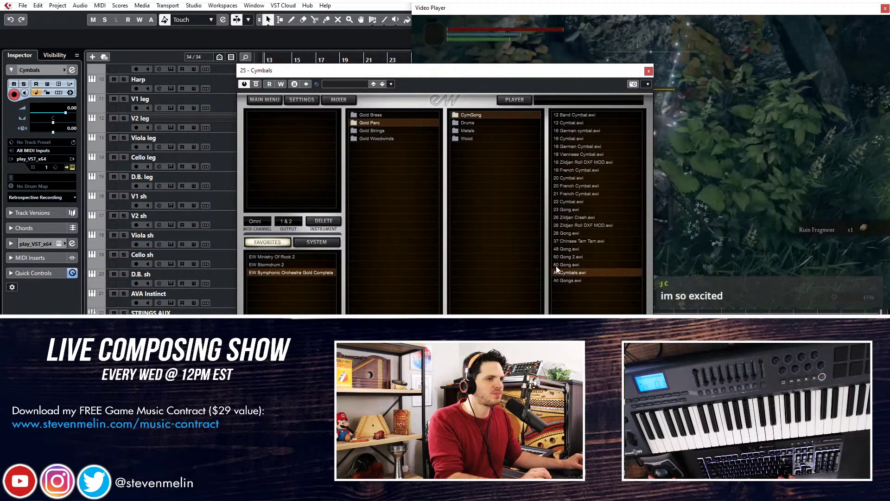
{"action": "left_click", "coordinate": [648, 71]}
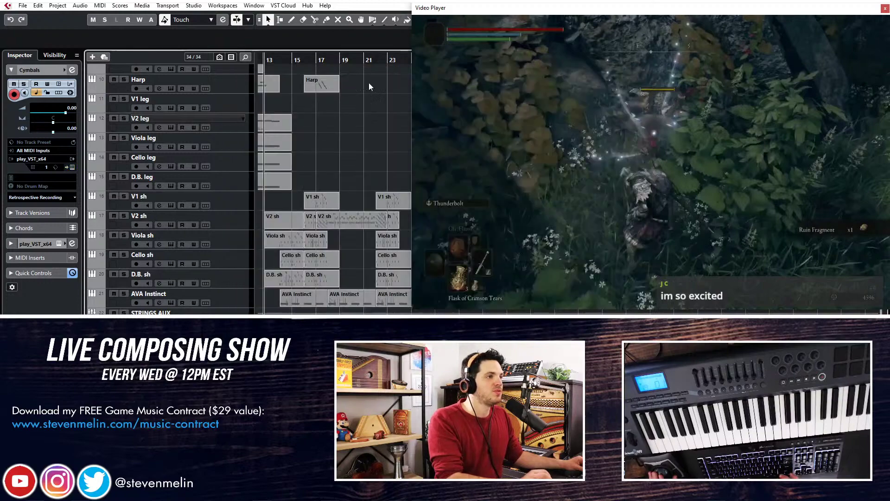
Lower the Cymbals track's volume to -10.7.
{"action": "left_click_drag", "start_coordinate": [66, 115], "coordinate": [57, 114]}
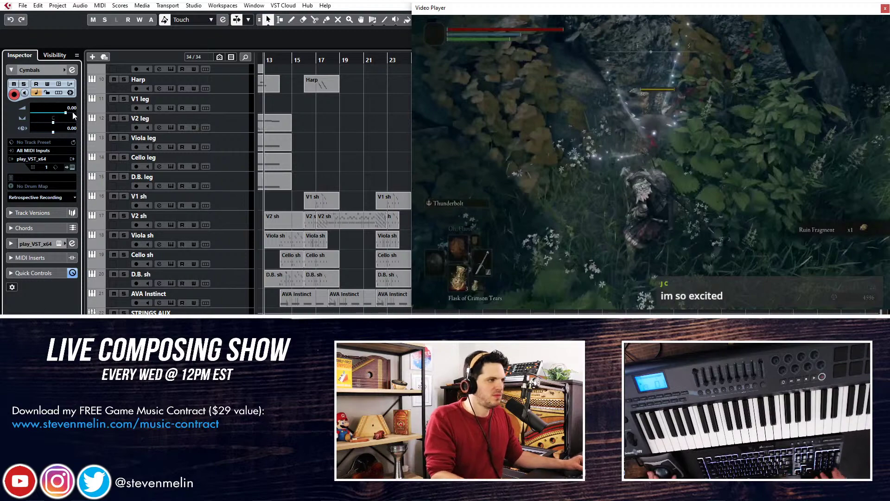
{"action": "left_click_drag", "start_coordinate": [70, 113], "coordinate": [50, 113]}
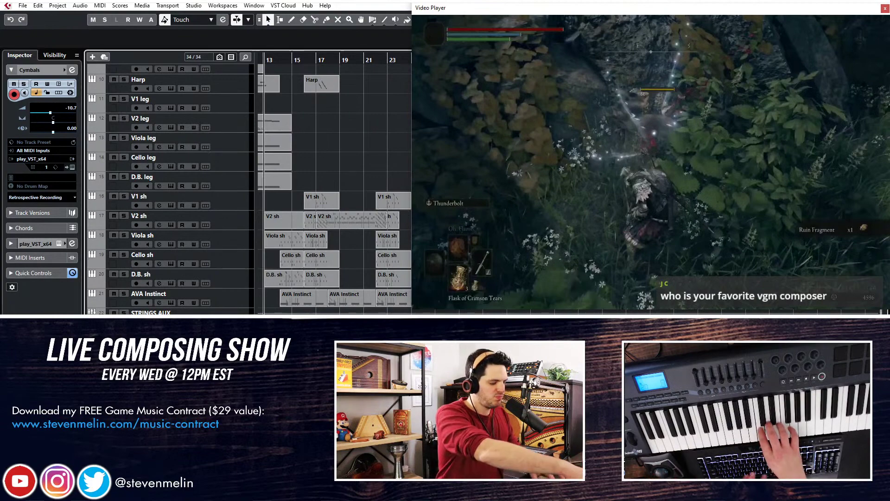
Record a two-bar part on the Cymbals track from bar 3 to bar 5 and lower the track's volume to -12.5.
{"action": "key", "text": "KP_Add"}
{"action": "key", "text": "KP_Subtract"}
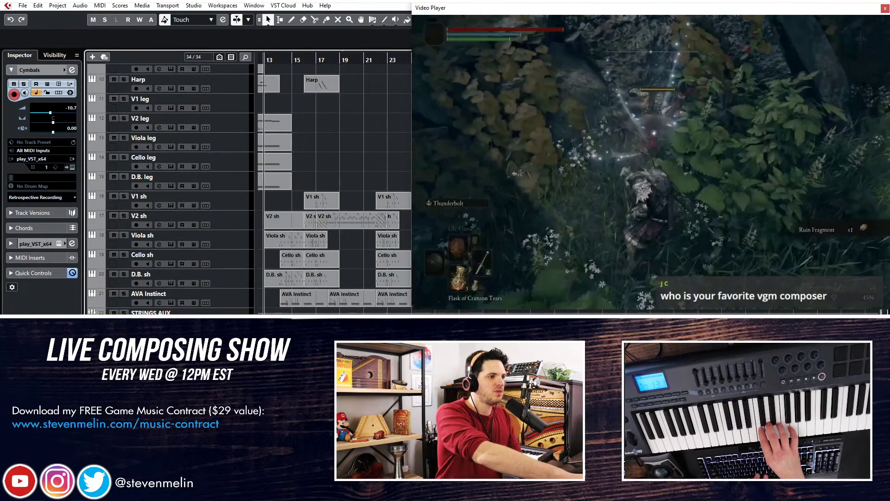
{"action": "key", "text": "KP_Subtract"}
{"action": "key", "text": "h"}
{"action": "key", "text": "h"}
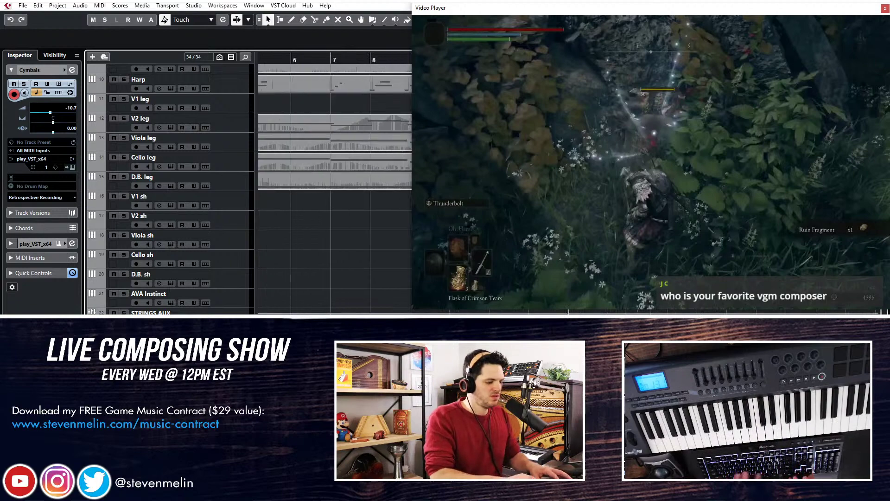
{"action": "key", "text": "space"}
{"action": "key", "text": "KP_Subtract"}
{"action": "key", "text": "KP_Subtract"}
{"action": "key", "text": "KP_Subtract"}
{"action": "key", "text": "KP_Subtract"}
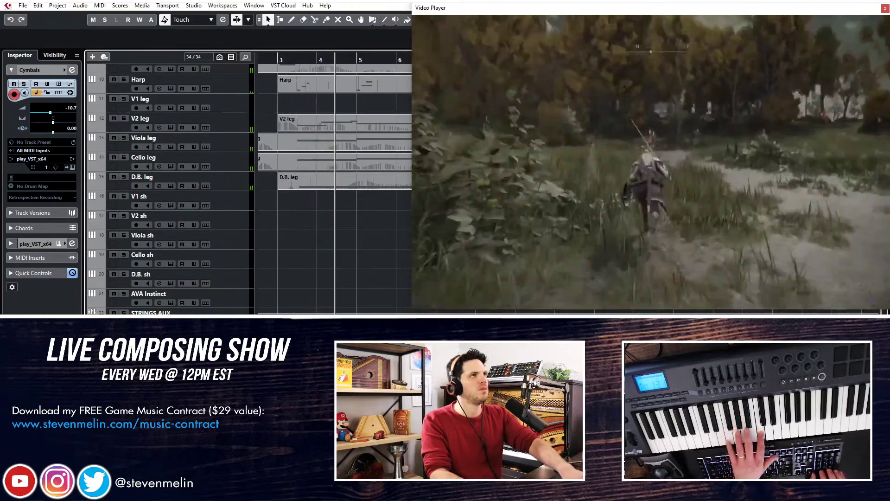
{"action": "key", "text": "space"}
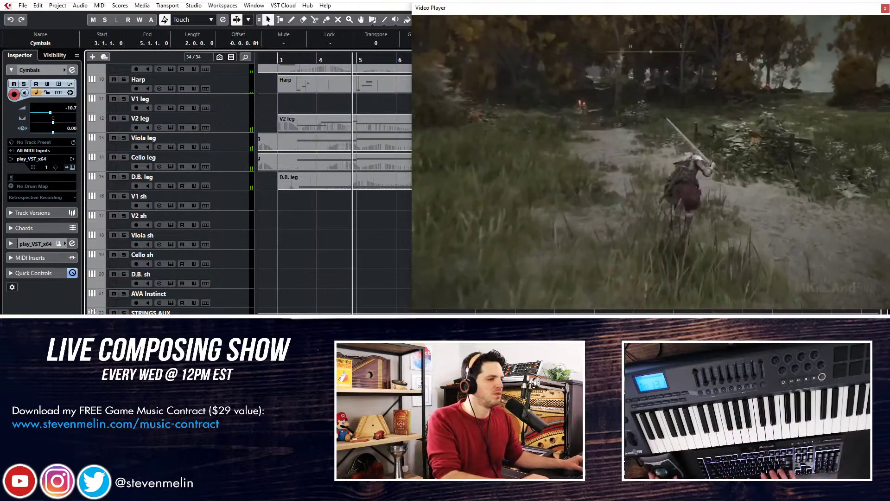
{"action": "key", "text": "KP_Subtract"}
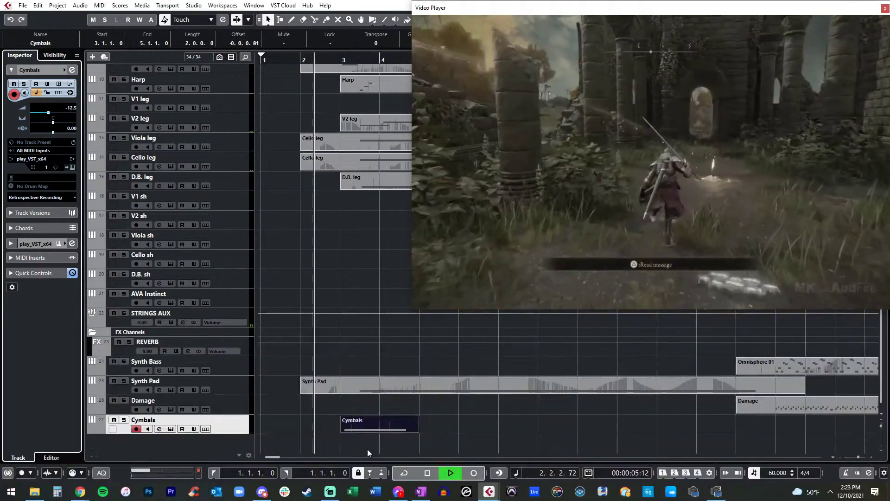
Extend the start of the C4 note in the Cymbals part back to 3.1.1.33 and replay it.
{"action": "double_click", "coordinate": [368, 427]}
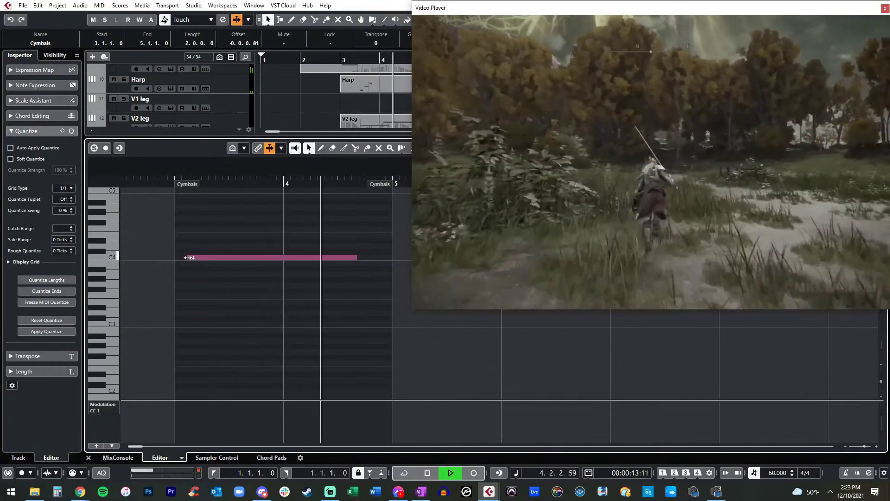
{"action": "left_click_drag", "start_coordinate": [187, 259], "coordinate": [177, 257]}
{"action": "left_click", "coordinate": [163, 182]}
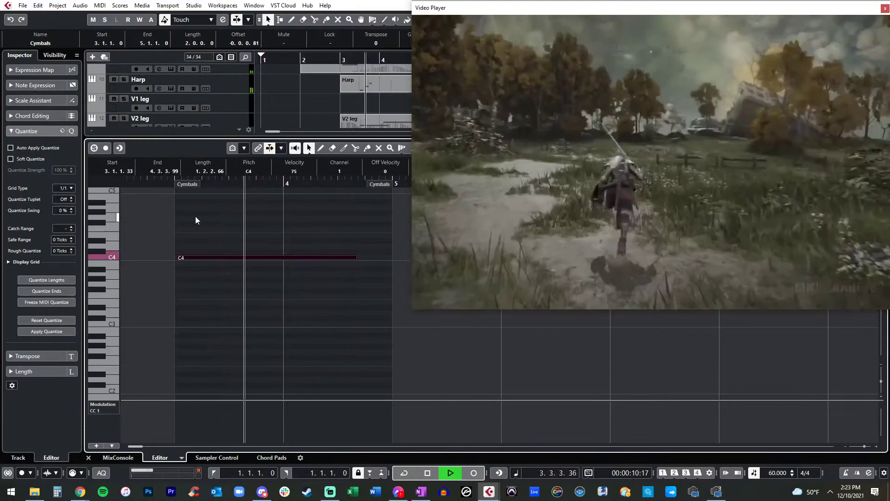
{"action": "left_click", "coordinate": [247, 224]}
{"action": "key", "text": "Return"}
{"action": "scroll", "coordinate": [340, 398], "scroll_direction": "right", "scroll_amount": 2}
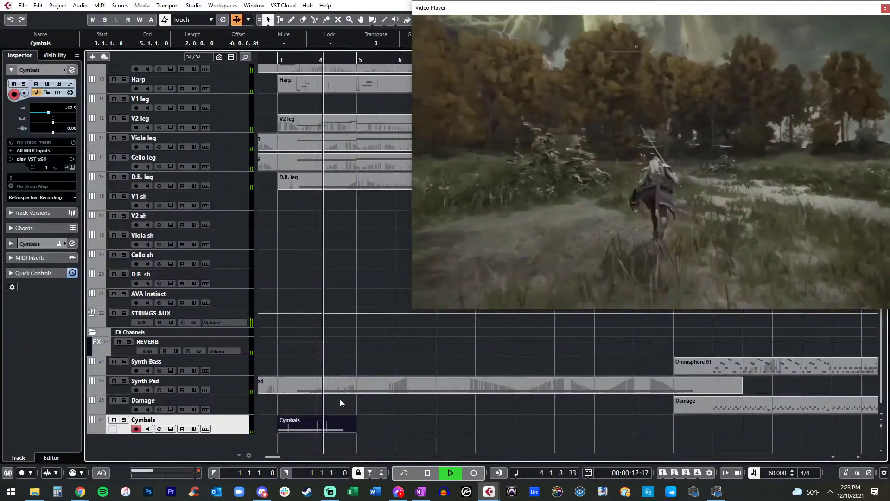
Move the Cymbals part to bar 13, replay the transition, and shift the part to start at 13.3.2.55.
{"action": "left_click_drag", "start_coordinate": [275, 424], "coordinate": [411, 427]}
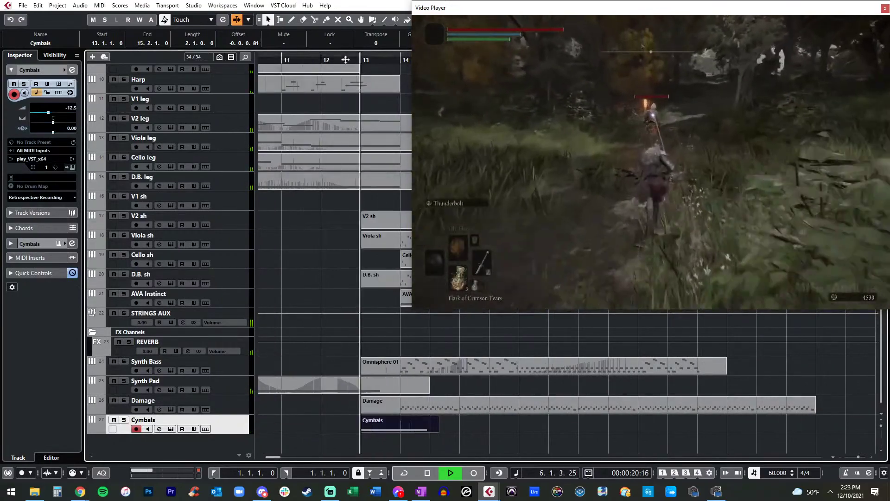
{"action": "left_click", "coordinate": [348, 60]}
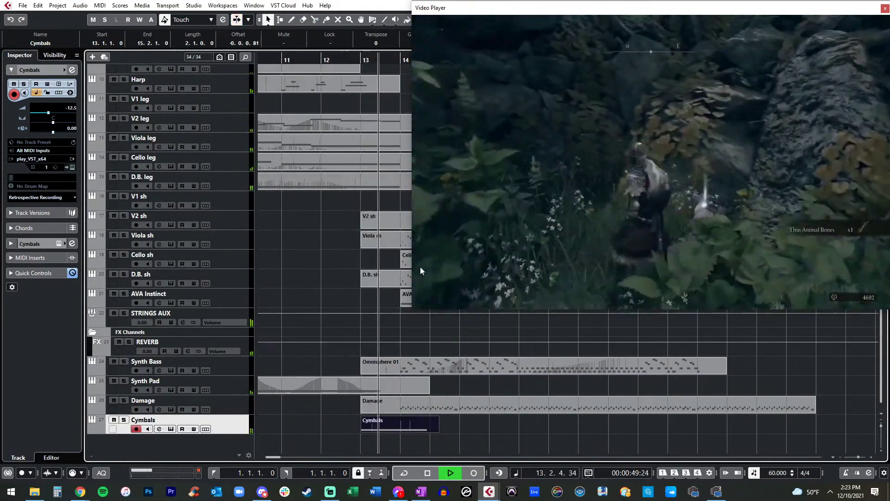
{"action": "left_click_drag", "start_coordinate": [397, 430], "coordinate": [421, 424]}
{"action": "key", "text": "space"}
{"action": "key", "text": "space"}
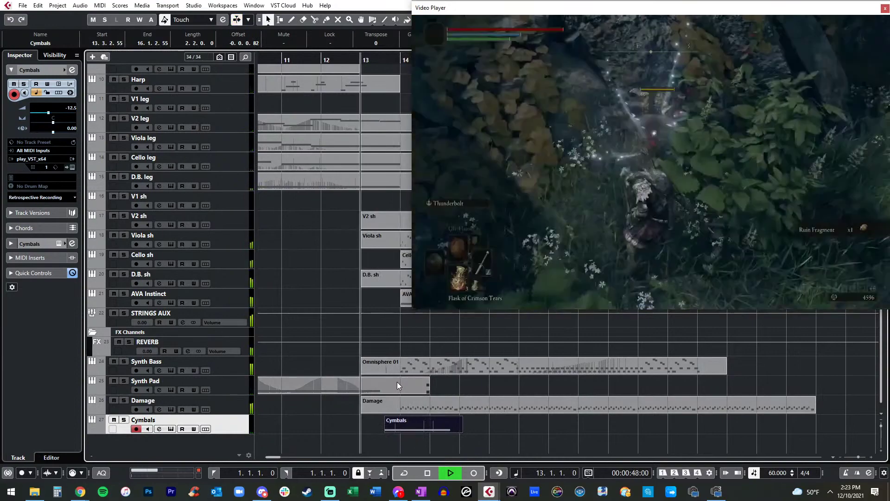
Show the velocity lane for the Cymbals part, raise the C4 note's velocity to 100, and replay it.
{"action": "key", "text": "h"}
{"action": "key", "text": "shift+h"}
{"action": "scroll", "coordinate": [396, 382], "scroll_direction": "right", "scroll_amount": 3}
{"action": "scroll", "coordinate": [397, 382], "scroll_direction": "down", "scroll_amount": 1}
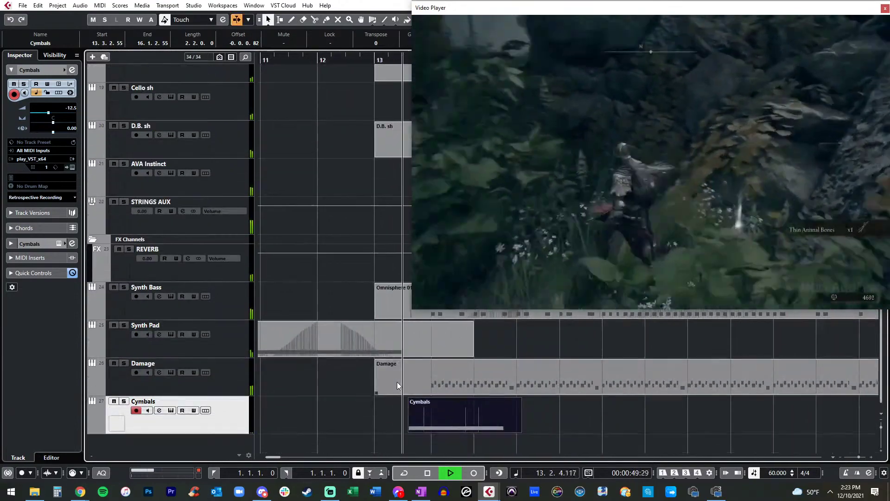
{"action": "scroll", "coordinate": [397, 382], "scroll_direction": "right", "scroll_amount": 2}
{"action": "double_click", "coordinate": [351, 406]}
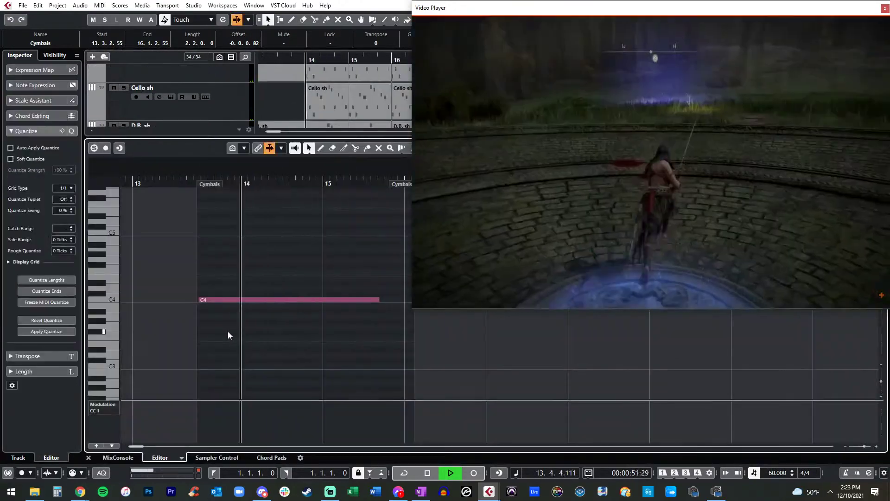
{"action": "left_click", "coordinate": [239, 300]}
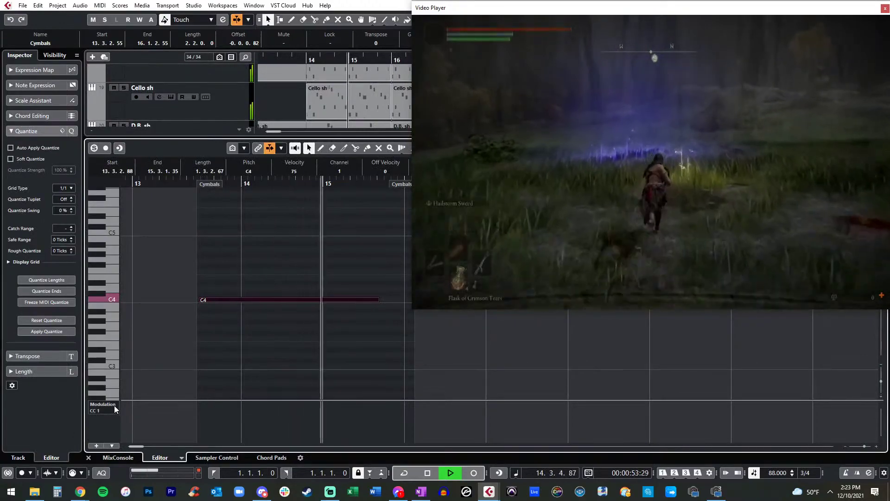
{"action": "left_click", "coordinate": [113, 406]}
{"action": "left_click", "coordinate": [125, 180]}
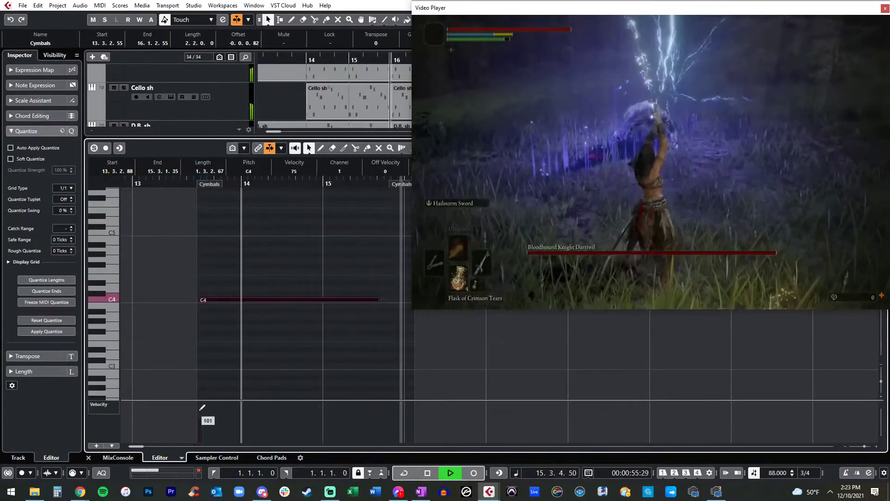
{"action": "mouse_move", "coordinate": [201, 412]}
{"action": "left_mouse_down"}
{"action": "mouse_move", "coordinate": [200, 399]}
{"action": "mouse_move", "coordinate": [206, 411]}
{"action": "left_mouse_up"}
{"action": "left_click", "coordinate": [179, 182]}
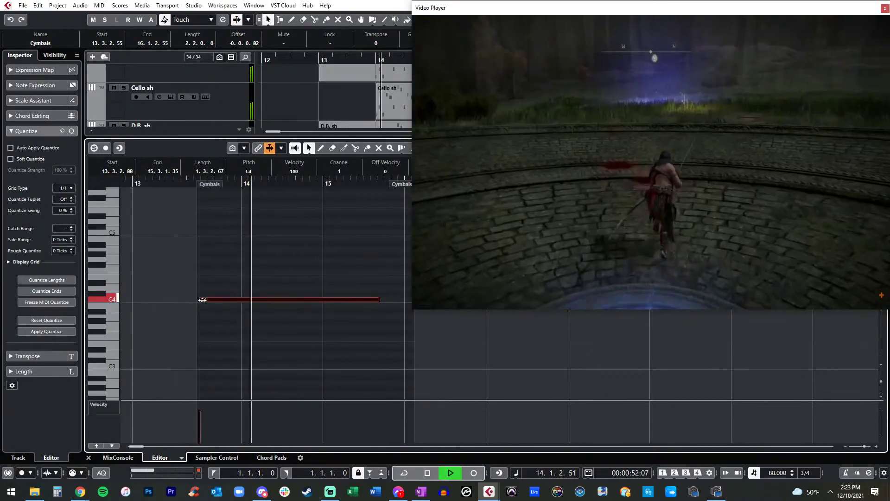
Trim the start of the C4 note to bar 14 and extend the Cymbals part's start back to bar 13.
{"action": "left_click_drag", "start_coordinate": [202, 299], "coordinate": [199, 300]}
{"action": "key", "text": "Return"}
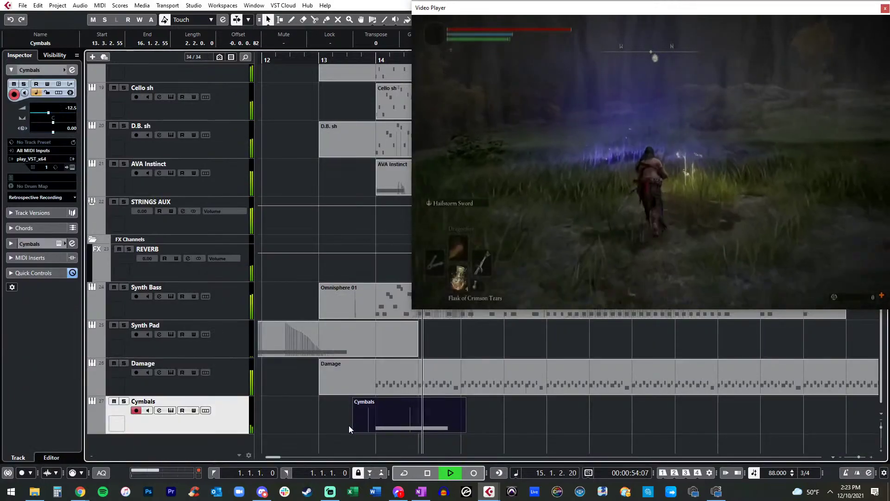
{"action": "left_click_drag", "start_coordinate": [354, 430], "coordinate": [331, 428]}
{"action": "key", "text": "ctrl+alt+e"}
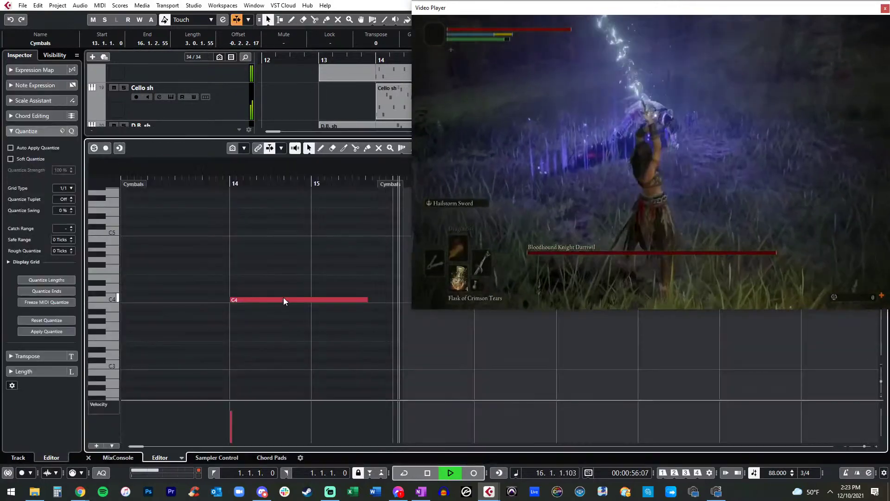
Reposition the C4 cymbal note to run from 13.1.4.1 to 15.2.1.91 and replay the transition into bar 14.
{"action": "left_click_drag", "start_coordinate": [234, 300], "coordinate": [214, 300]}
{"action": "key", "text": "Delete"}
{"action": "key", "text": "ctrl+z"}
{"action": "left_click", "coordinate": [244, 300]}
{"action": "left_click", "coordinate": [171, 186]}
{"action": "key", "text": "space"}
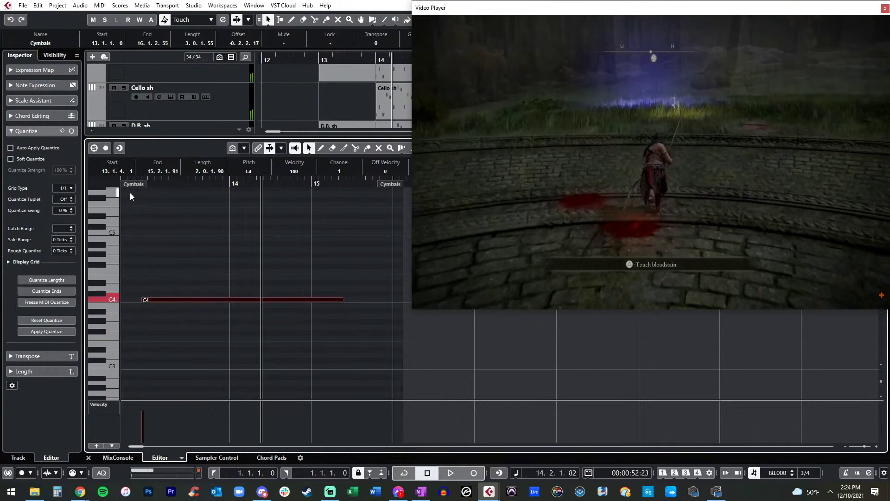
{"action": "left_click", "coordinate": [155, 184]}
{"action": "key", "text": "space"}
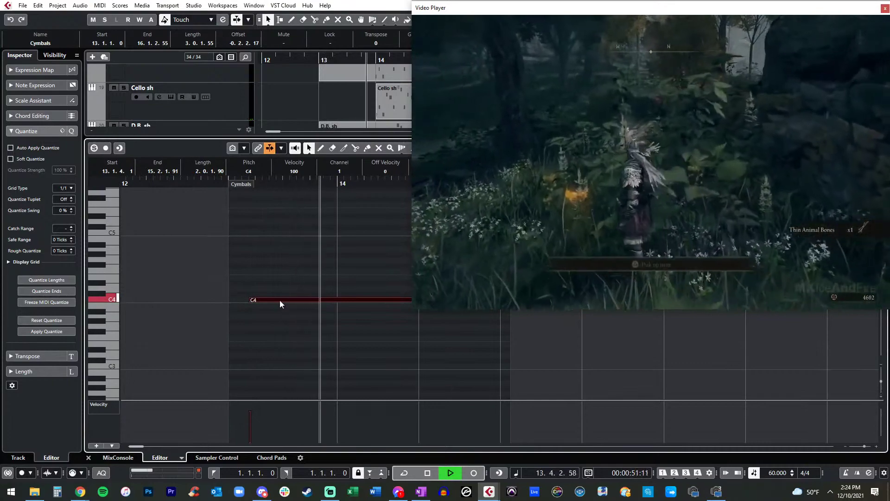
Trim the C4 cymbal note's start to 13.2.3.99 and replay the transition to check it.
{"action": "left_click_drag", "start_coordinate": [251, 300], "coordinate": [277, 299]}
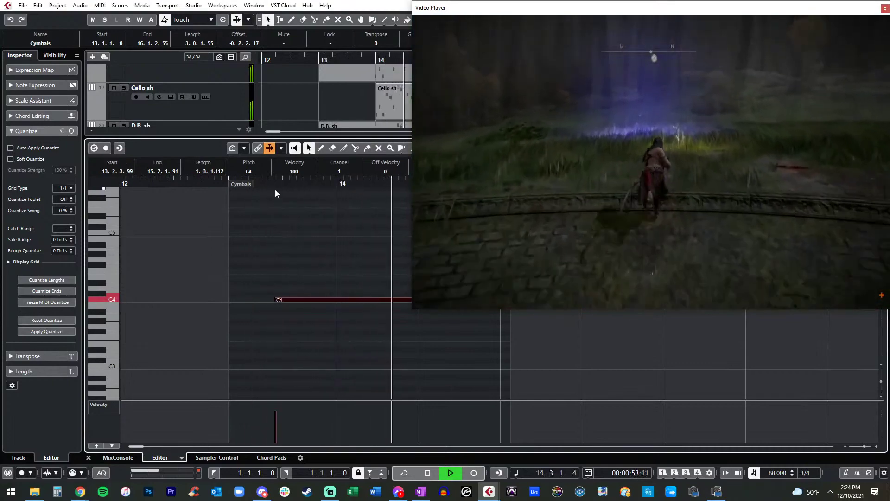
{"action": "key", "text": "space"}
{"action": "key", "text": "space"}
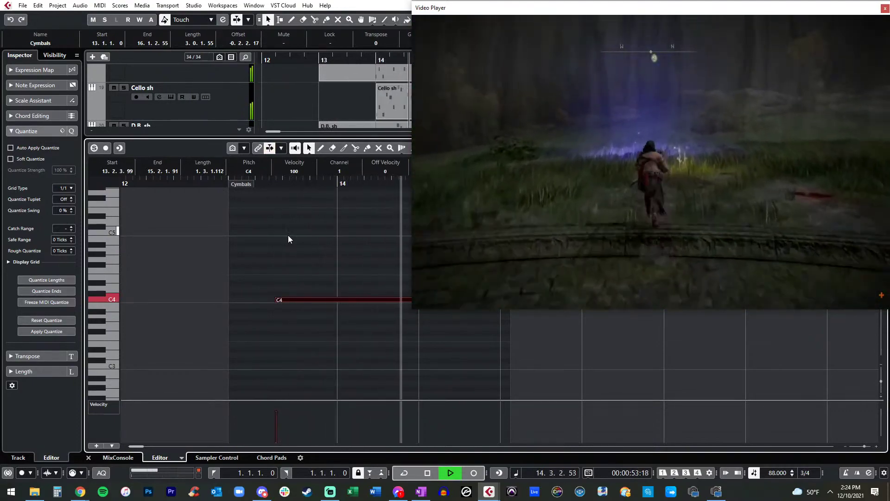
{"action": "key", "text": "Return"}
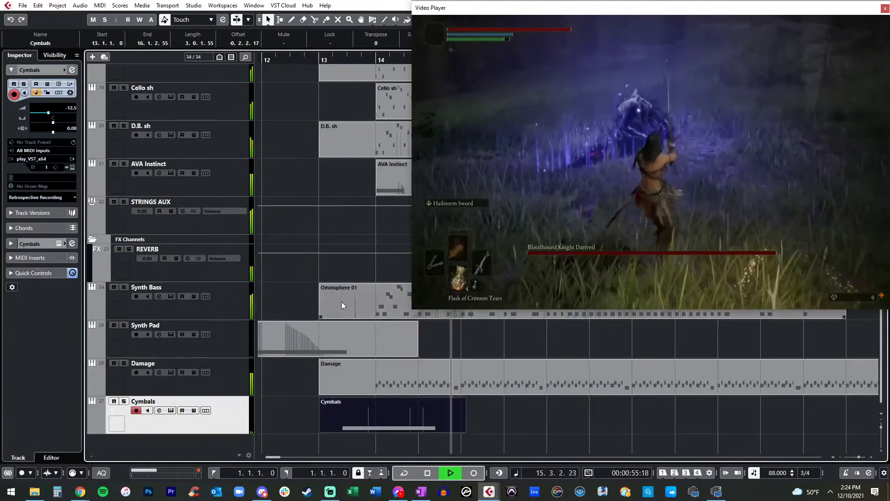
Try a copy of the Cymbals part at bar 17, and delete the copy.
{"action": "scroll", "coordinate": [341, 301], "scroll_direction": "right", "scroll_amount": 3}
{"action": "scroll", "coordinate": [301, 305], "scroll_direction": "left", "scroll_amount": 1}
{"action": "left_click_drag", "start_coordinate": [337, 410], "coordinate": [516, 416]}
{"action": "key", "text": "ctrl+d"}
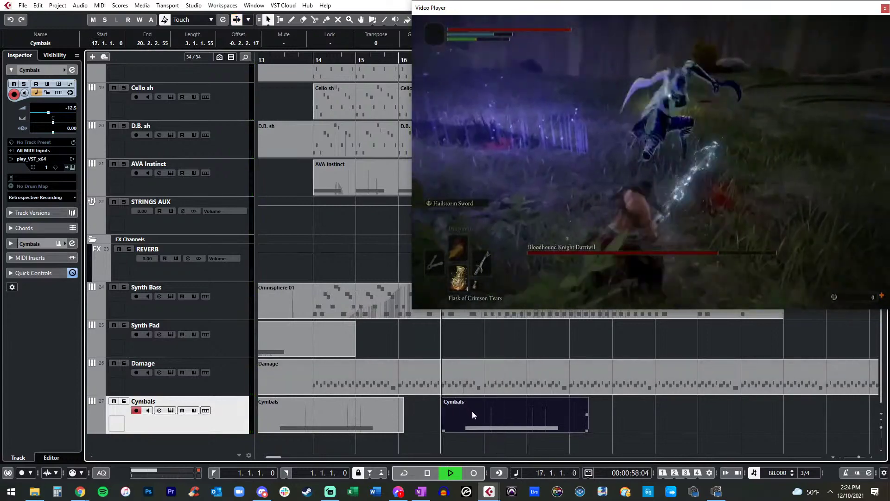
{"action": "key", "text": "Delete"}
Record cymbal hits over the combat section on the Cymbals track from bar 18 to bar 28.
{"action": "key", "text": "space"}
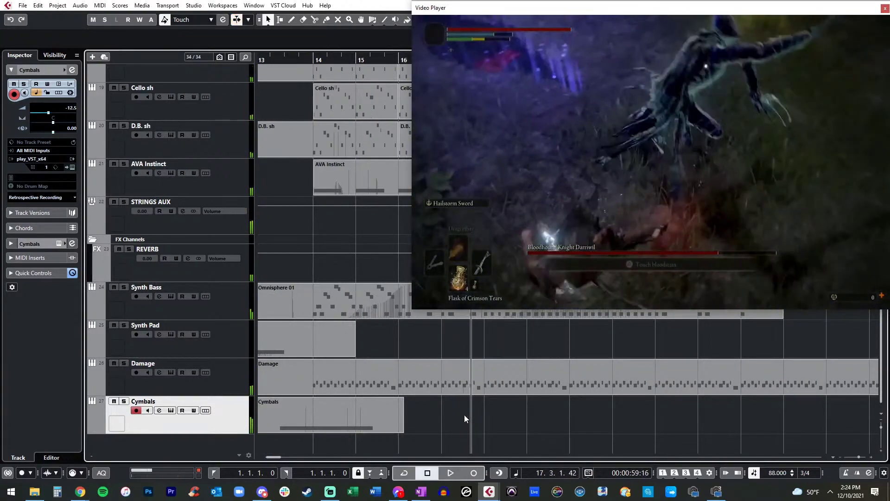
{"action": "key", "text": "space"}
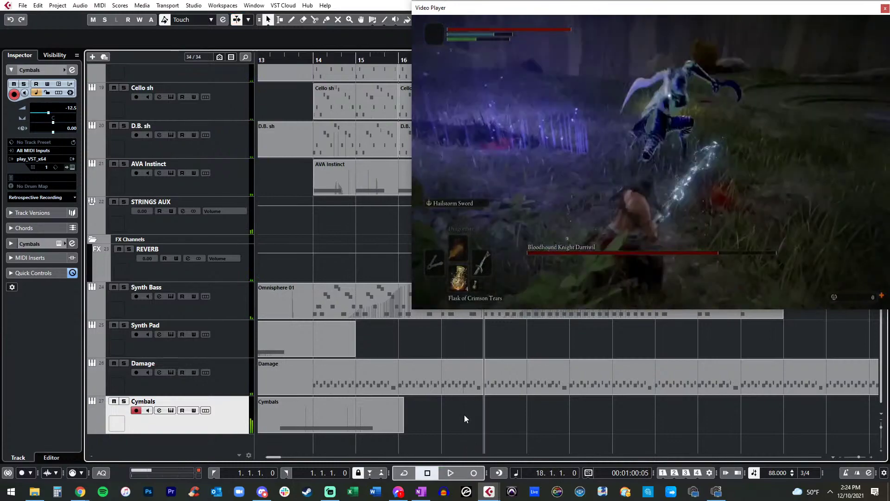
{"action": "key", "text": "KP_Multiply"}
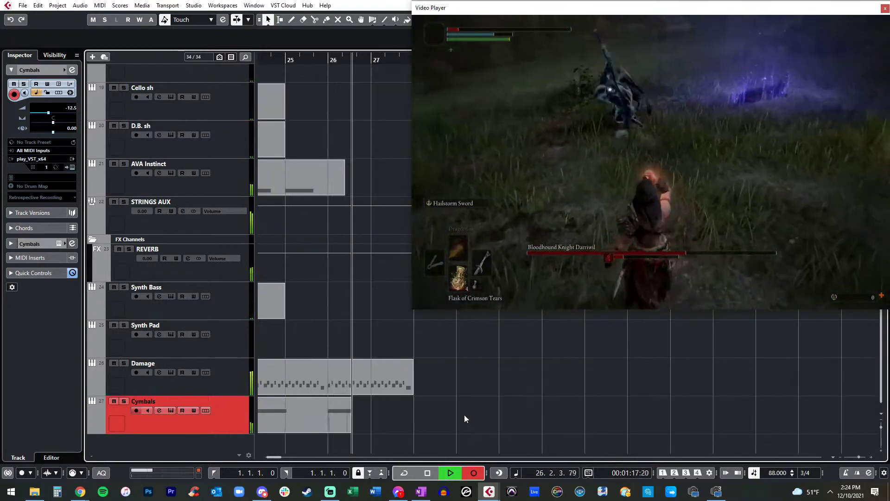
{"action": "key", "text": "space"}
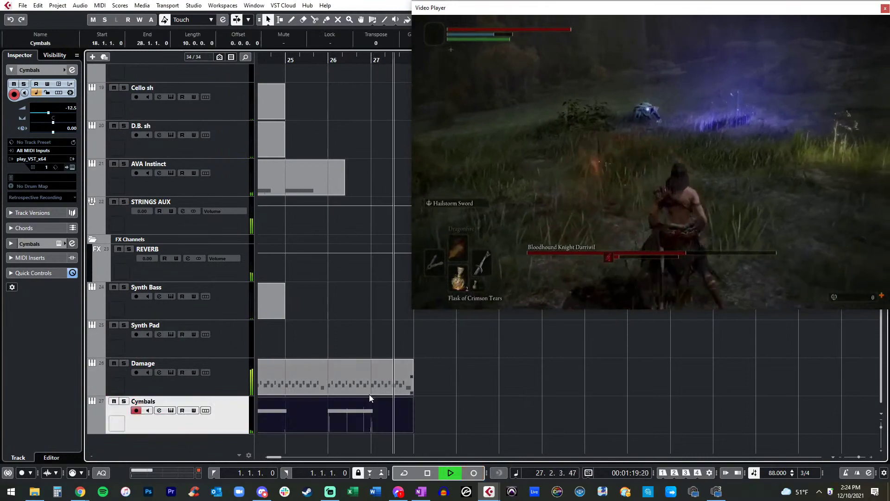
{"action": "key", "text": "KP_Subtract"}
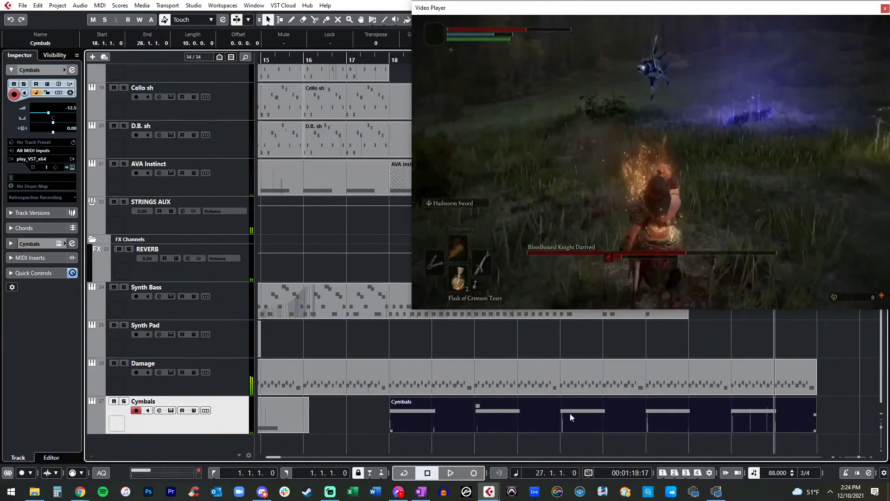
Quantize all notes in the Cymbals part starting at bar 18 to the 1/1 grid and remove the stray A3 note at bar 20.
{"action": "double_click", "coordinate": [569, 412]}
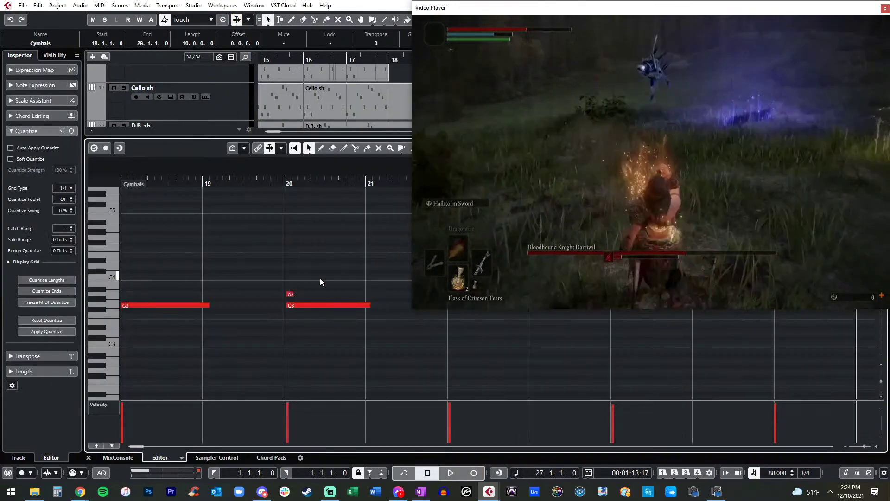
{"action": "key", "text": "ctrl+a"}
{"action": "key", "text": "q"}
{"action": "left_click", "coordinate": [294, 284]}
{"action": "key", "text": "ctrl+e"}
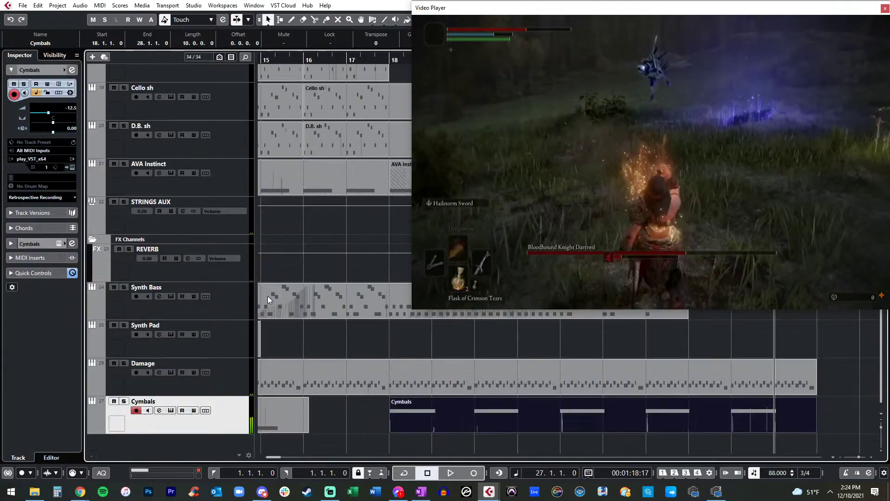
Replay the combat section from around bar 13 to listen to the cymbals in context.
{"action": "key", "text": "space"}
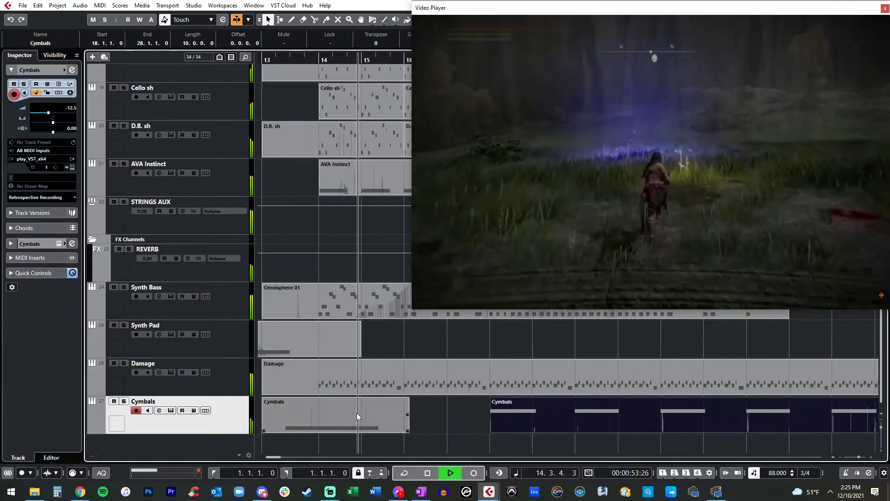
{"action": "scroll", "coordinate": [351, 410], "scroll_direction": "left", "scroll_amount": 2}
{"action": "left_click", "coordinate": [409, 435]}
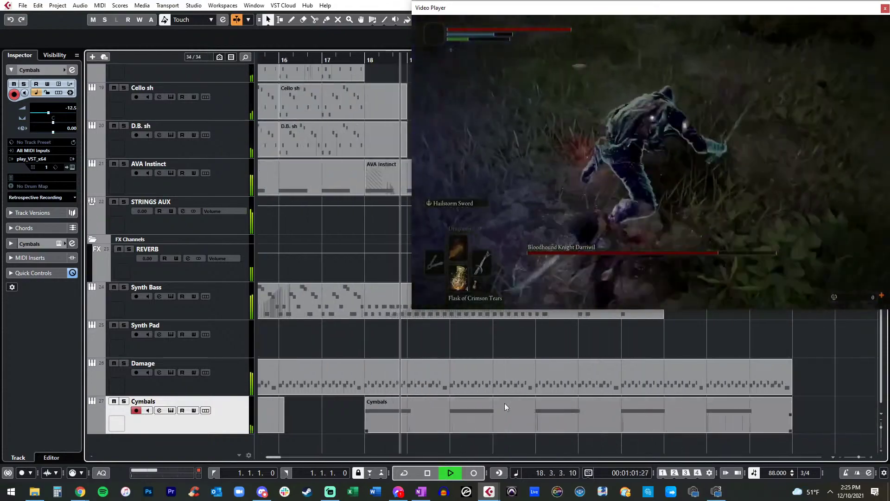
Listen to the combat section from bar 16 while reviewing the string, synth, percussion and brass parts across the arrangement.
{"action": "key", "text": "g"}
{"action": "key", "text": "shift+g"}
{"action": "key", "text": "shift+g"}
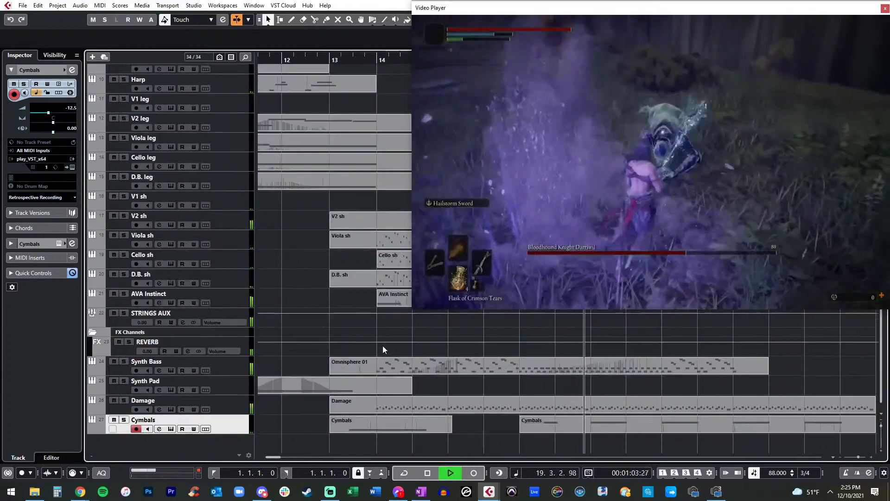
{"action": "scroll", "coordinate": [355, 276], "scroll_direction": "right", "scroll_amount": 3}
{"action": "left_click", "coordinate": [232, 275]}
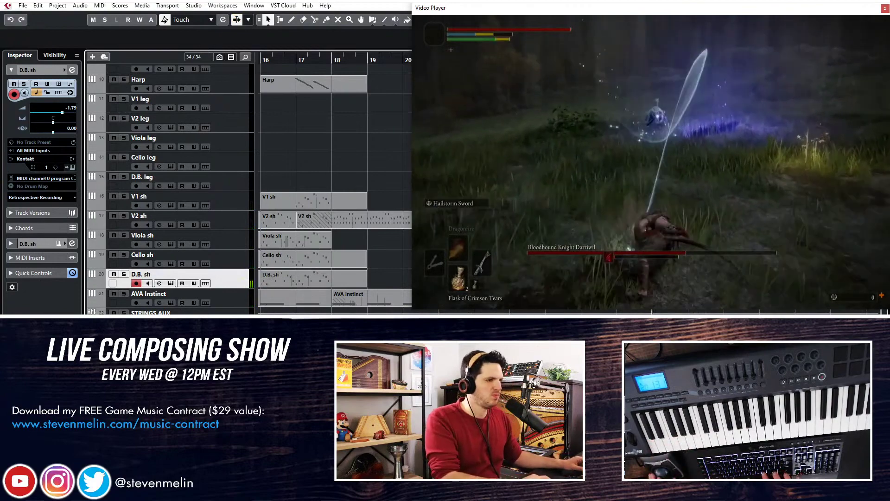
{"action": "key", "text": "KP_Subtract"}
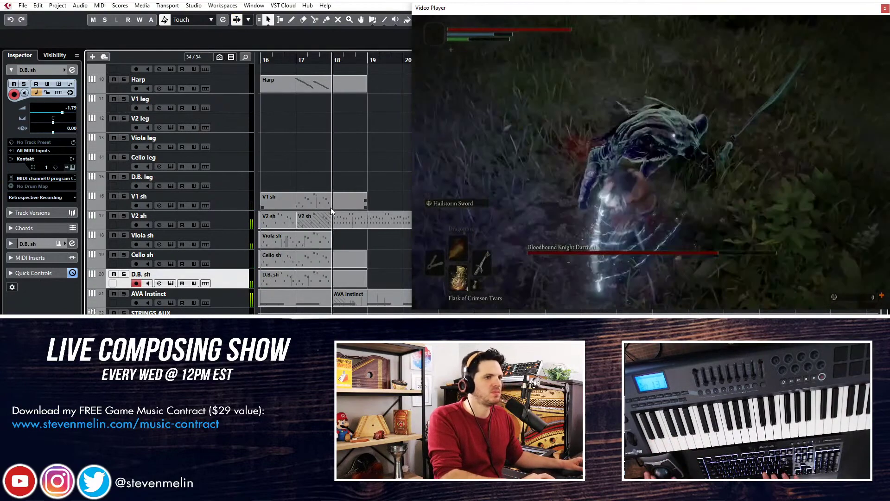
{"action": "scroll", "coordinate": [350, 172], "scroll_direction": "left", "scroll_amount": 5}
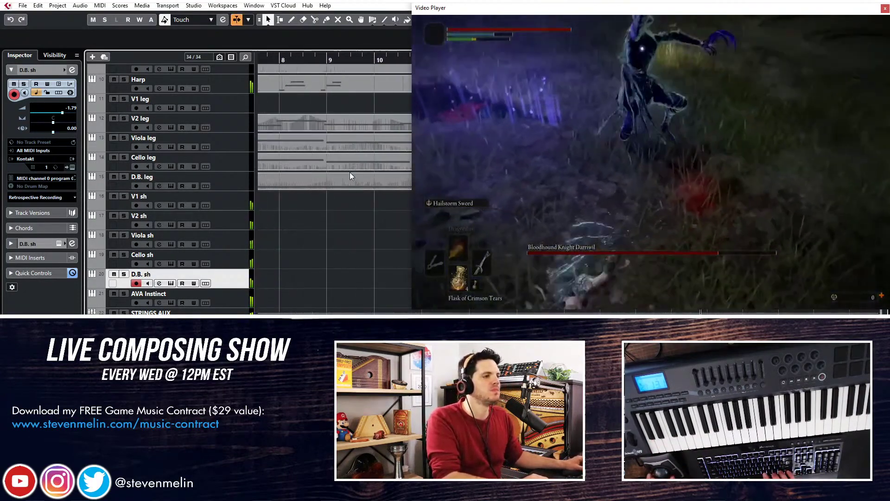
{"action": "key", "text": "g"}
{"action": "key", "text": "shift+g"}
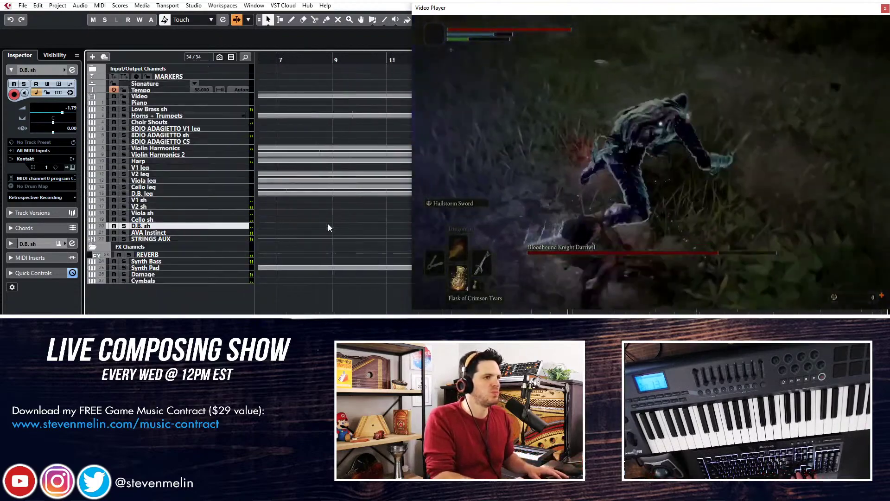
{"action": "key", "text": "g"}
{"action": "key", "text": "shift+h"}
{"action": "key", "text": "g"}
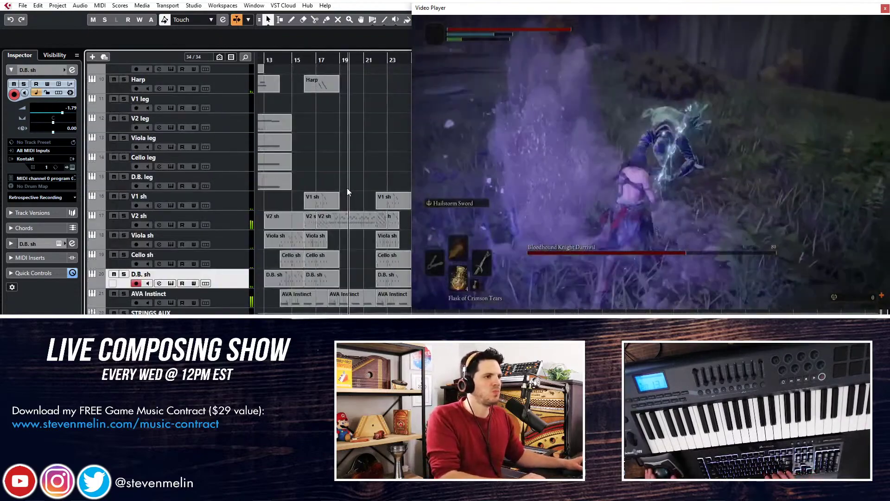
{"action": "scroll", "coordinate": [348, 191], "scroll_direction": "up", "scroll_amount": 10}
{"action": "scroll", "coordinate": [355, 125], "scroll_direction": "right", "scroll_amount": 3}
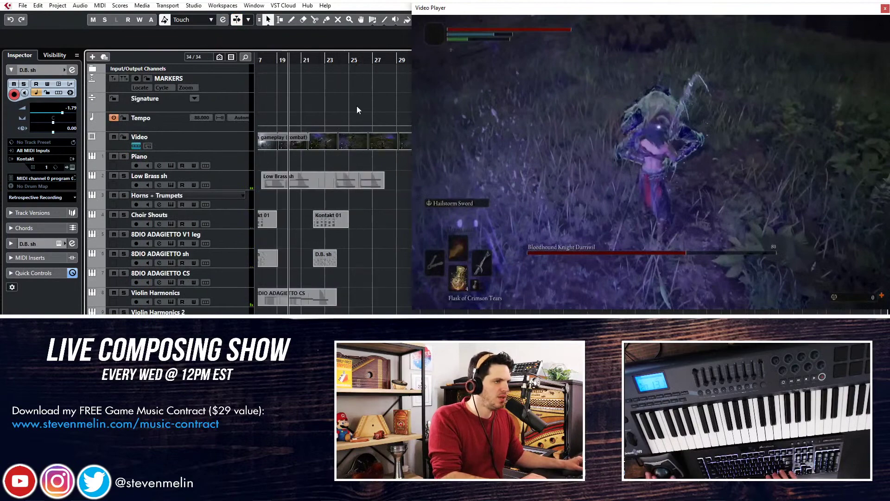
Advance the playhead through the combat gameplay video to the start of the Grave Warden fight.
{"action": "left_click_drag", "start_coordinate": [343, 58], "coordinate": [413, 63]}
{"action": "key", "text": "KP_Add"}
{"action": "key", "text": "KP_Add"}
{"action": "key", "text": "KP_Add"}
{"action": "key", "text": "KP_Add"}
{"action": "key", "text": "KP_Add"}
{"action": "key", "text": "KP_Add"}
{"action": "key", "text": "KP_Add"}
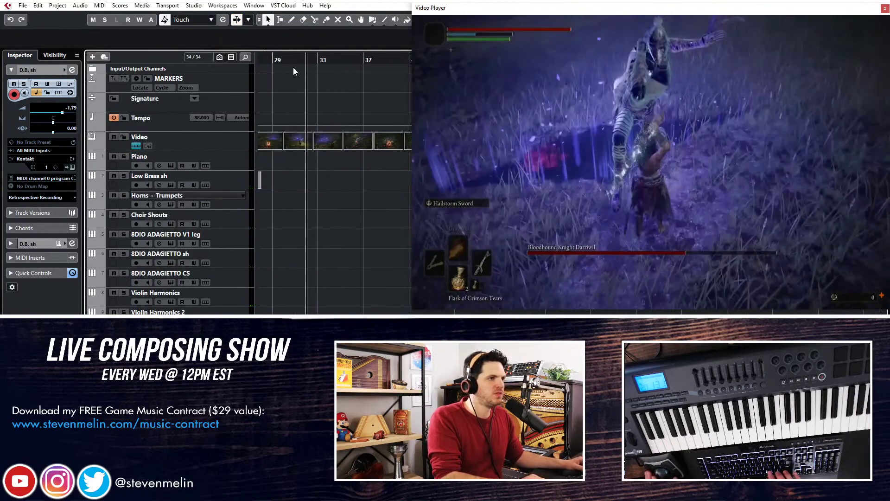
{"action": "key", "text": "KP_Add"}
{"action": "key", "text": "KP_Add"}
{"action": "key", "text": "KP_Add"}
{"action": "key", "text": "KP_Add"}
{"action": "key", "text": "KP_Add"}
{"action": "key", "text": "KP_Add"}
{"action": "key", "text": "KP_Add"}
{"action": "key", "text": "KP_Add"}
{"action": "key", "text": "KP_Add"}
{"action": "key", "text": "KP_Add"}
{"action": "key", "text": "KP_Add"}
{"action": "key", "text": "KP_Add"}
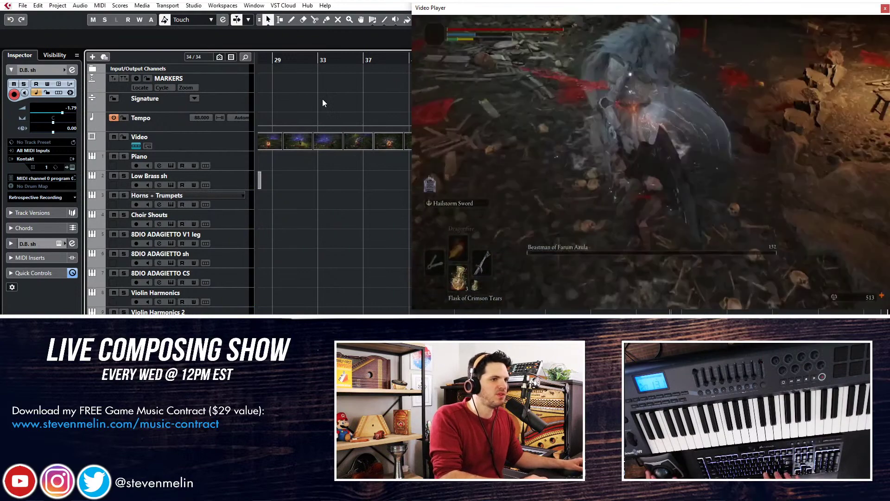
{"action": "key", "text": "KP_Add"}
{"action": "key", "text": "KP_Add"}
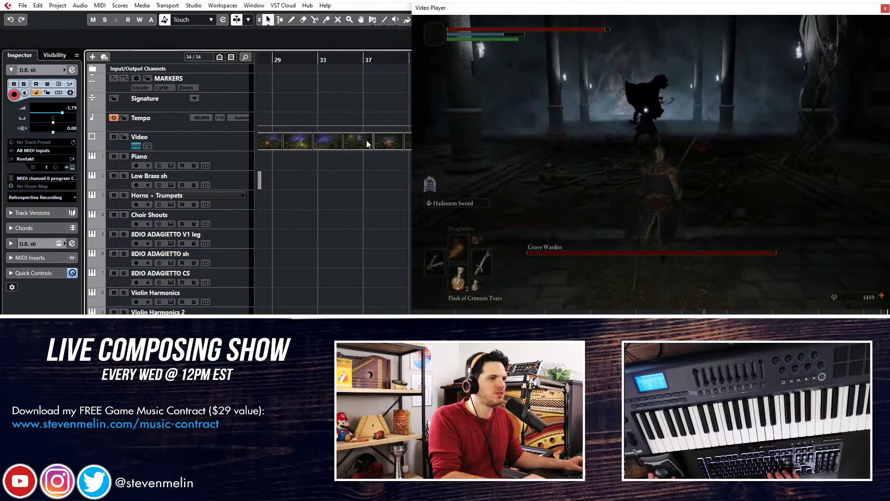
Split the combat gameplay video at bar 67 and delete the portion before it.
{"action": "scroll", "coordinate": [366, 142], "scroll_direction": "right", "scroll_amount": 4}
{"action": "scroll", "coordinate": [367, 144], "scroll_direction": "right", "scroll_amount": 3}
{"action": "scroll", "coordinate": [366, 143], "scroll_direction": "left", "scroll_amount": 1}
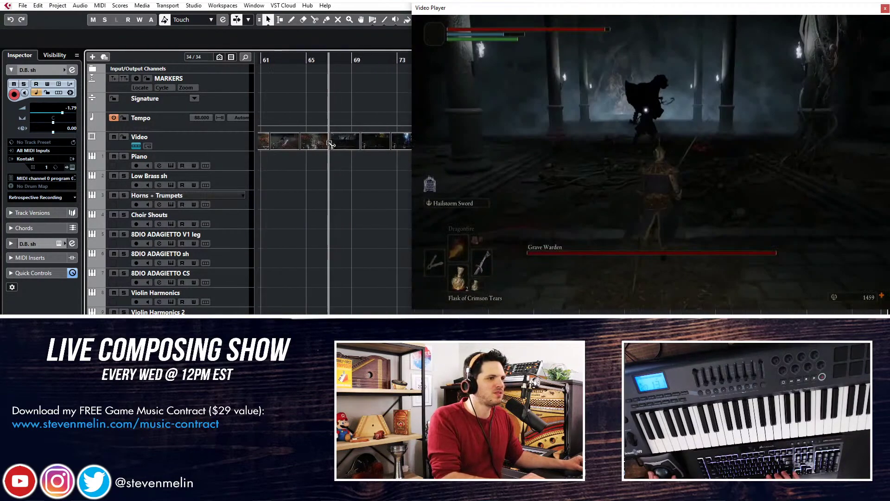
{"action": "left_click", "coordinate": [308, 143]}
{"action": "key", "text": "Delete"}
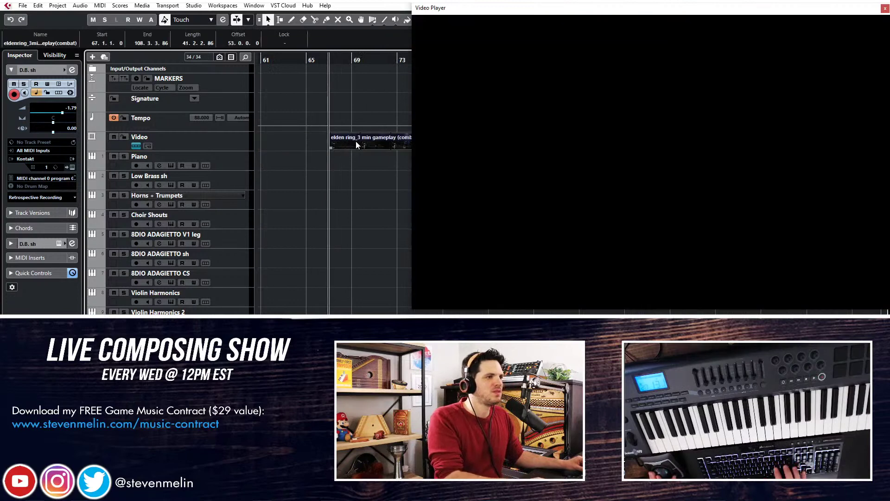
Trim the ambient gameplay video to end at bar 14 and move the remaining combat clip to start at bar 14.
{"action": "left_click_drag", "start_coordinate": [355, 141], "coordinate": [284, 137]}
{"action": "scroll", "coordinate": [325, 147], "scroll_direction": "left", "scroll_amount": 4}
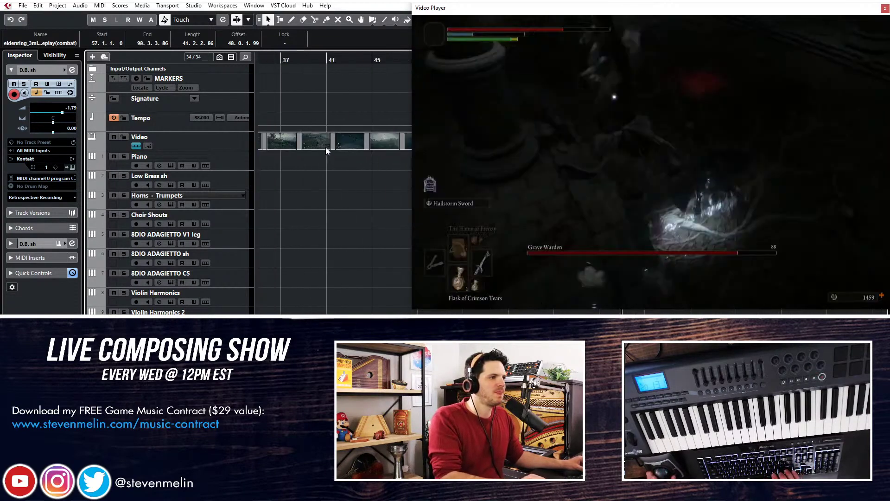
{"action": "key", "text": "g"}
{"action": "key", "text": "g"}
{"action": "key", "text": "g"}
{"action": "key", "text": "g"}
{"action": "key", "text": "g"}
{"action": "key", "text": "g"}
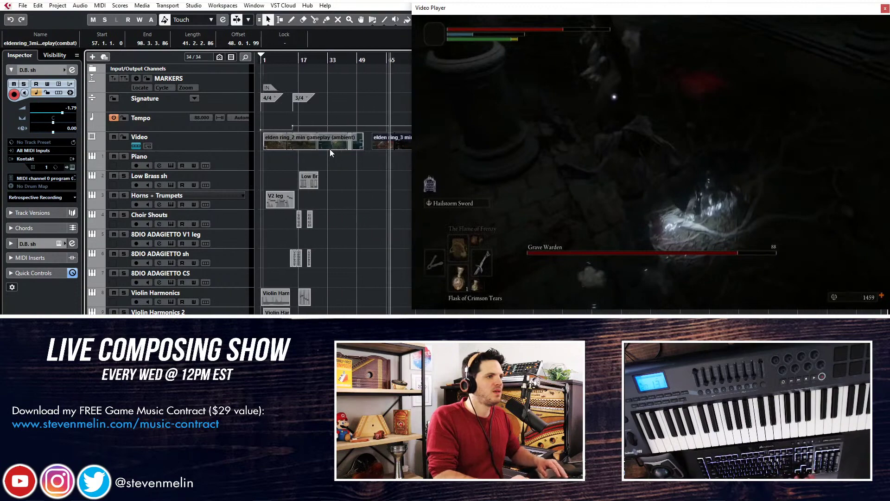
{"action": "left_click", "coordinate": [288, 138], "text": "alt"}
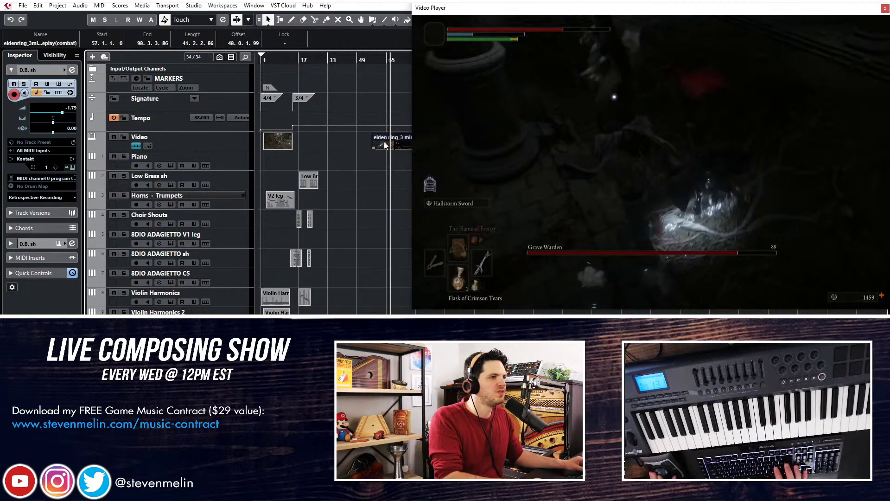
{"action": "left_click_drag", "start_coordinate": [385, 146], "coordinate": [310, 140]}
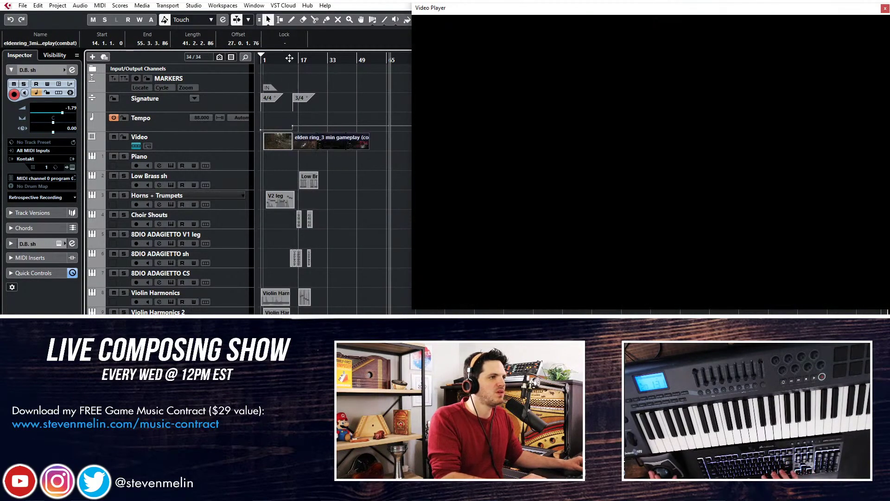
Play the transition and combat section from about bar 13 to check the music against the Grave Warden footage.
{"action": "key", "text": "h"}
{"action": "key", "text": "h"}
{"action": "key", "text": "h"}
{"action": "key", "text": "h"}
{"action": "key", "text": "h"}
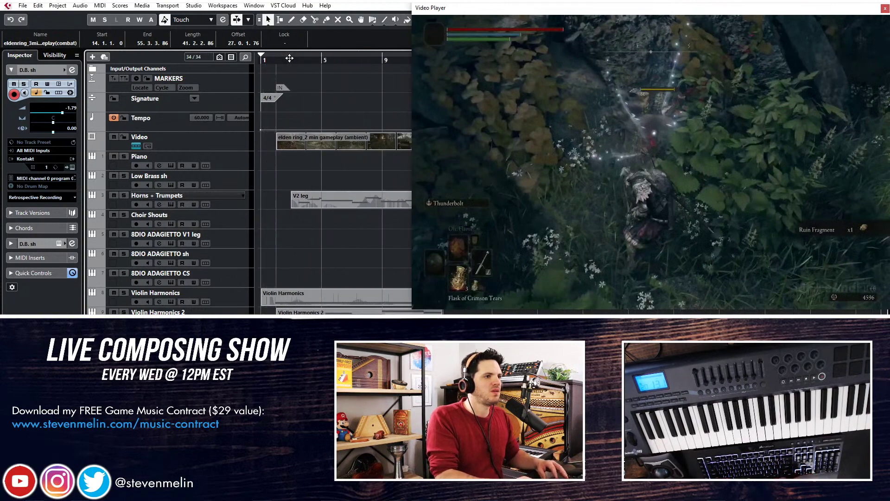
{"action": "key", "text": "f"}
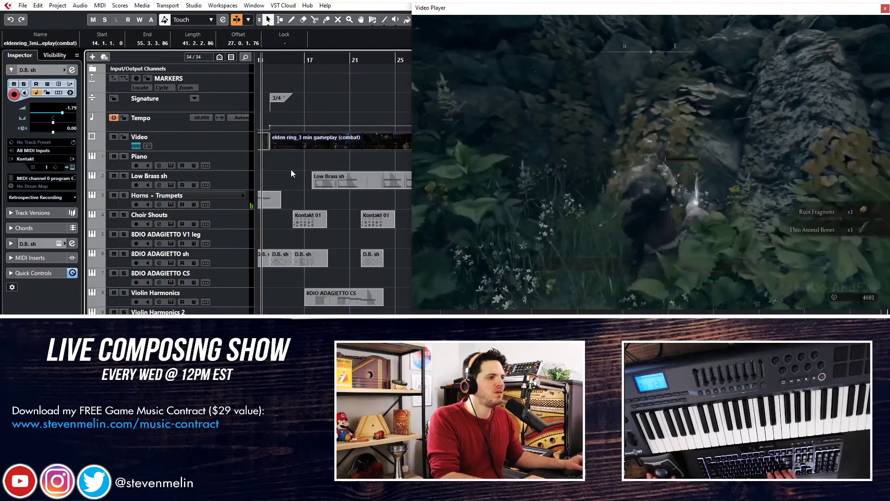
{"action": "scroll", "coordinate": [289, 179], "scroll_direction": "down", "scroll_amount": 5}
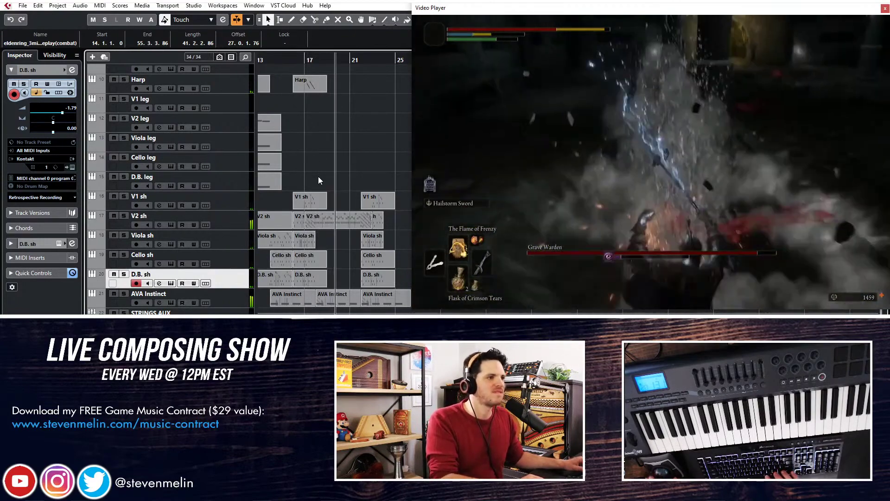
{"action": "scroll", "coordinate": [303, 200], "scroll_direction": "up", "scroll_amount": 2}
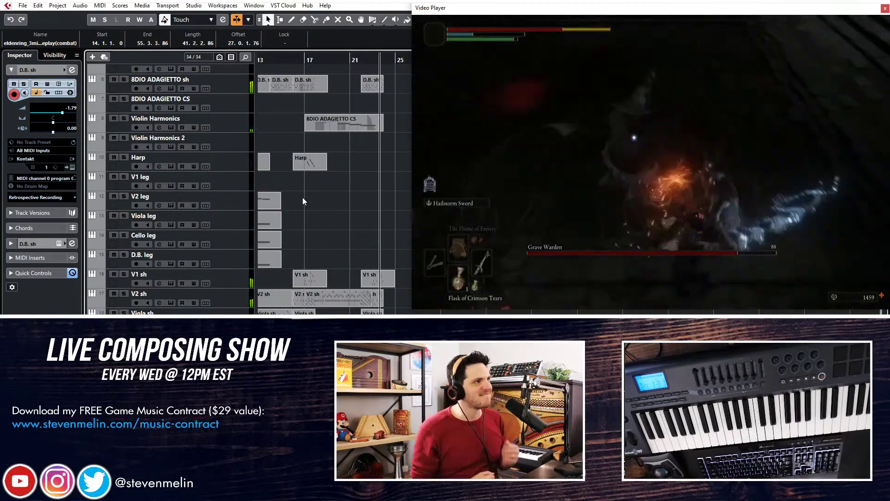
Replay part of the ambient section from about bar 9 and return the playhead to bar 2.
{"action": "scroll", "coordinate": [316, 199], "scroll_direction": "left", "scroll_amount": 2}
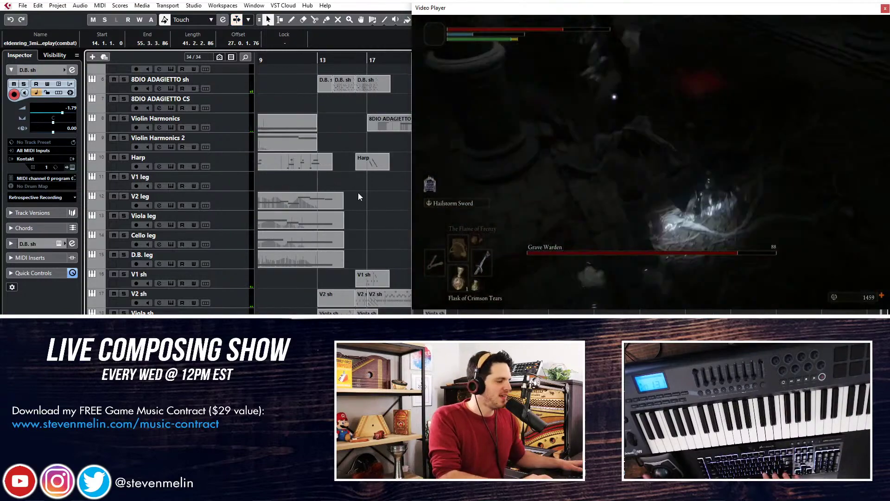
{"action": "left_click", "coordinate": [282, 205]}
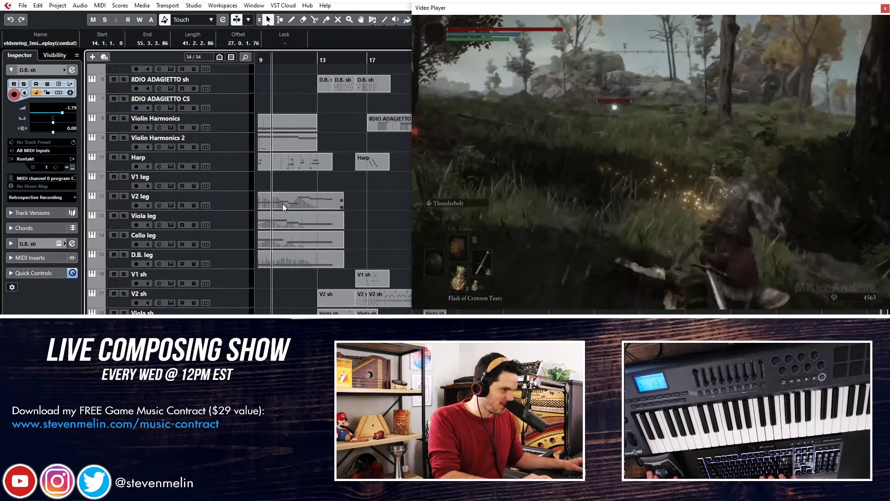
{"action": "scroll", "coordinate": [329, 178], "scroll_direction": "up", "scroll_amount": 3}
{"action": "scroll", "coordinate": [329, 177], "scroll_direction": "left", "scroll_amount": 3}
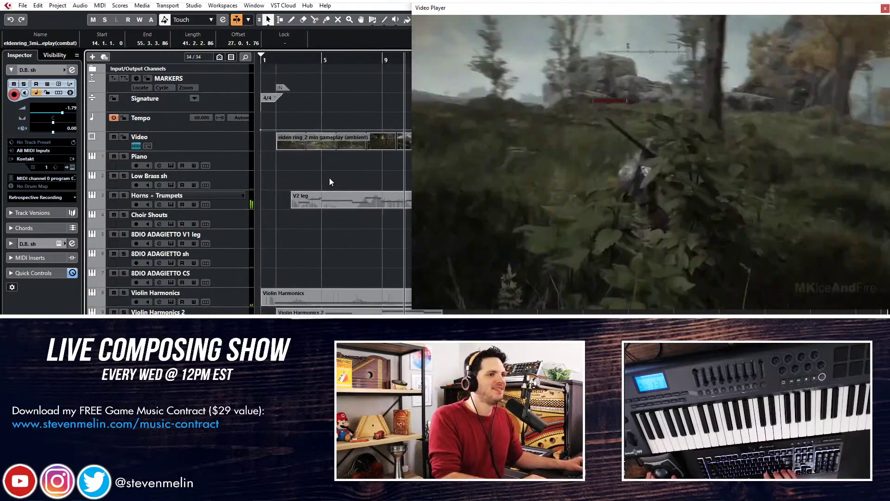
{"action": "scroll", "coordinate": [329, 177], "scroll_direction": "right", "scroll_amount": 2}
{"action": "key", "text": "space"}
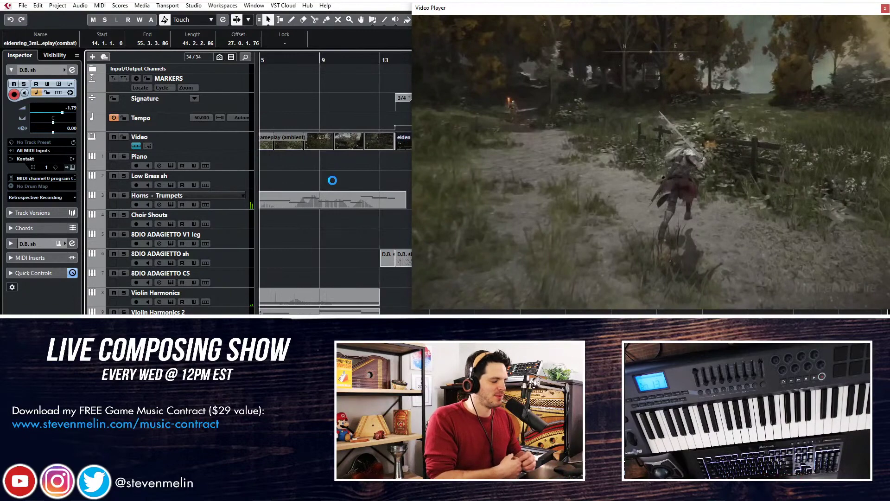
{"action": "key", "text": "KP_Subtract"}
{"action": "key", "text": "KP_Subtract"}
{"action": "key", "text": "KP_Subtract"}
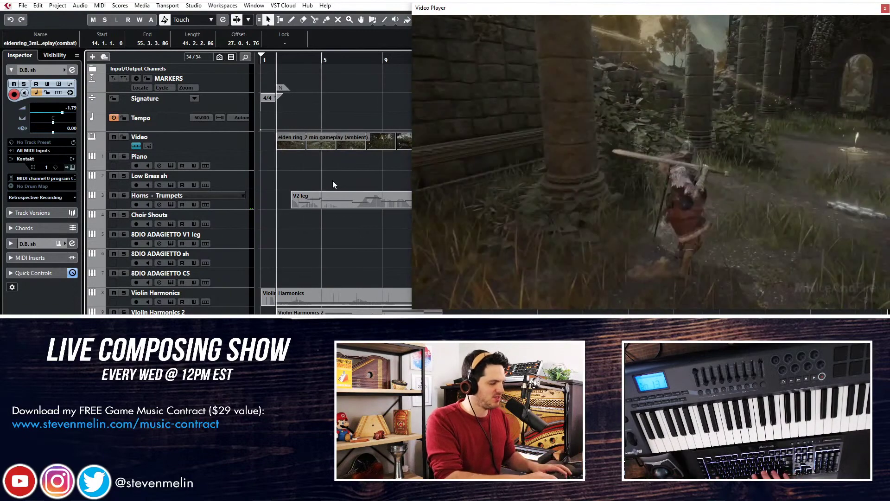
Add a new instrument track that uses Kontakt.
{"action": "key", "text": "t"}
{"action": "left_click", "coordinate": [349, 194]}
{"action": "type", "text": "kontakt"}
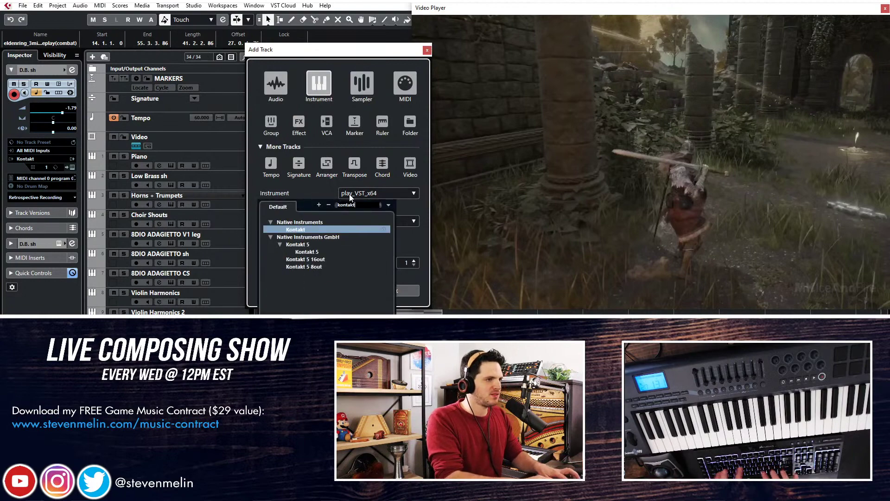
{"action": "key", "text": "Return"}
{"action": "key", "text": "Return"}
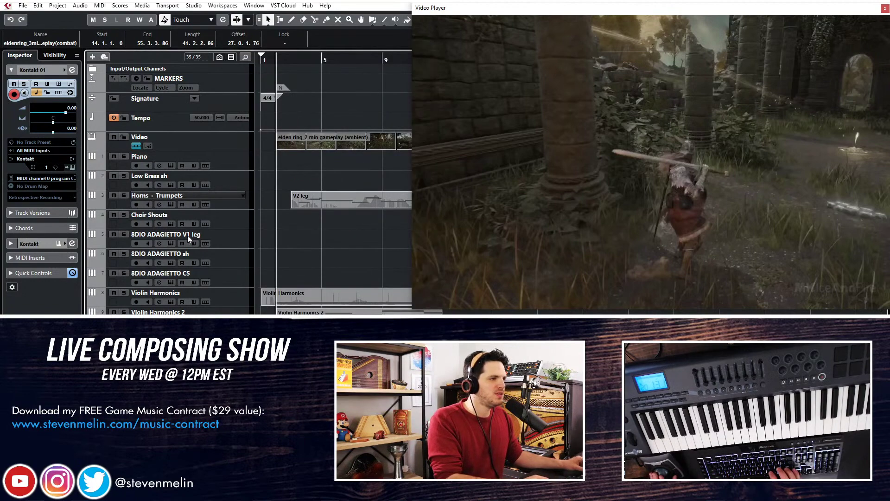
Move the new Kontakt track directly above the Piano track and rename it Circle Bells.
{"action": "mouse_move", "coordinate": [193, 256]}
{"action": "left_mouse_down"}
{"action": "mouse_move", "coordinate": [197, 56]}
{"action": "mouse_move", "coordinate": [190, 142]}
{"action": "left_mouse_up"}
{"action": "double_click", "coordinate": [179, 147]}
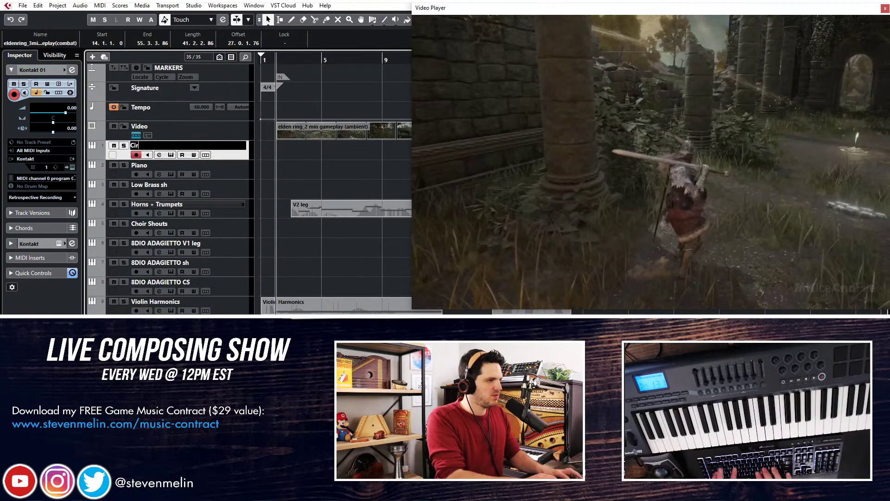
{"action": "type", "text": "Circle Bells"}
{"action": "key", "text": "Return"}
Load the circle-bell_mallet_wet instrument from Soundiron's Circle Bells Mallets folder into Kontakt on the Circle Bells track.
{"action": "left_click", "coordinate": [170, 155]}
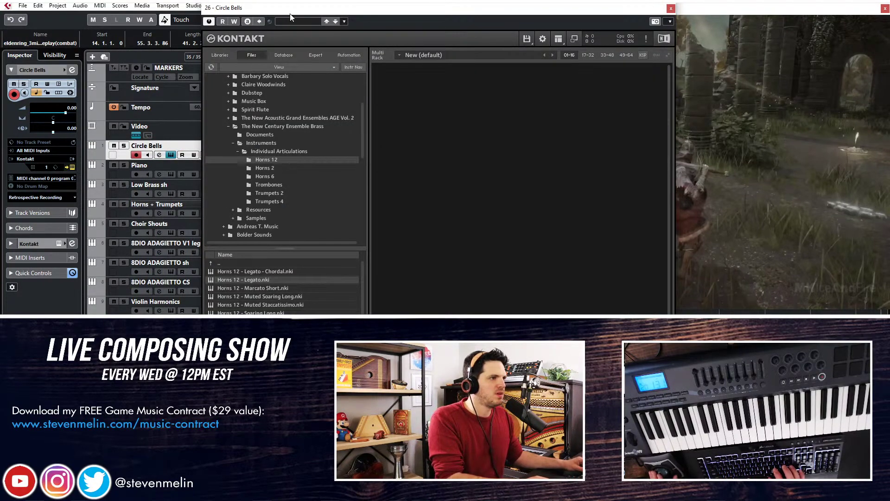
{"action": "left_click_drag", "start_coordinate": [290, 13], "coordinate": [0, 92]}
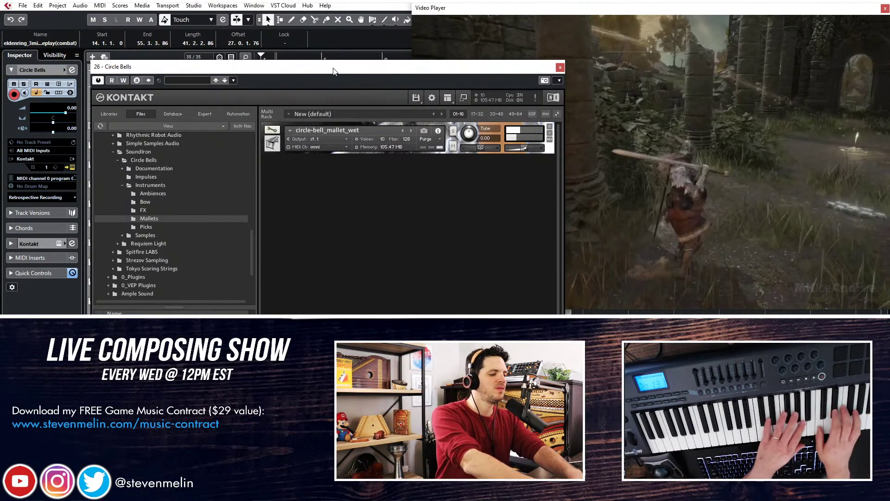
{"action": "left_click_drag", "start_coordinate": [429, 72], "coordinate": [0, 71]}
Record bell parts in several takes on the Circle Bells track over the ambient section, from bar 2 to bar 15.
{"action": "left_click", "coordinate": [321, 174]}
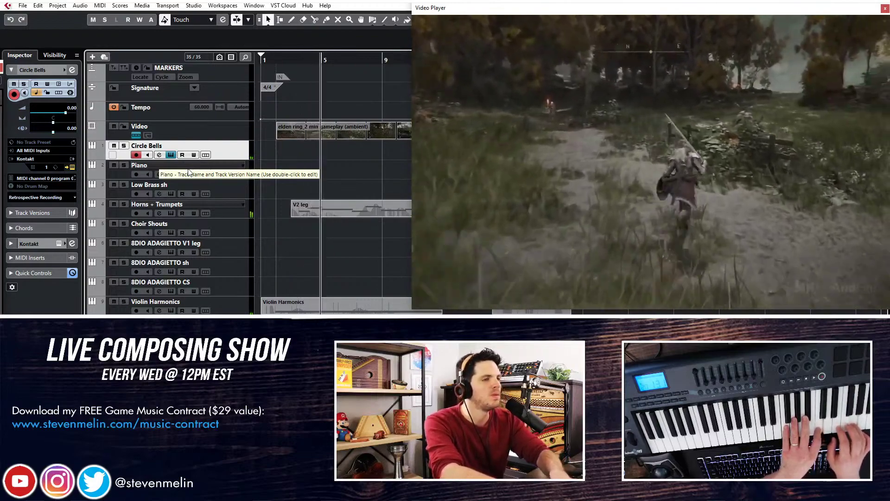
{"action": "key", "text": "ctrl+z"}
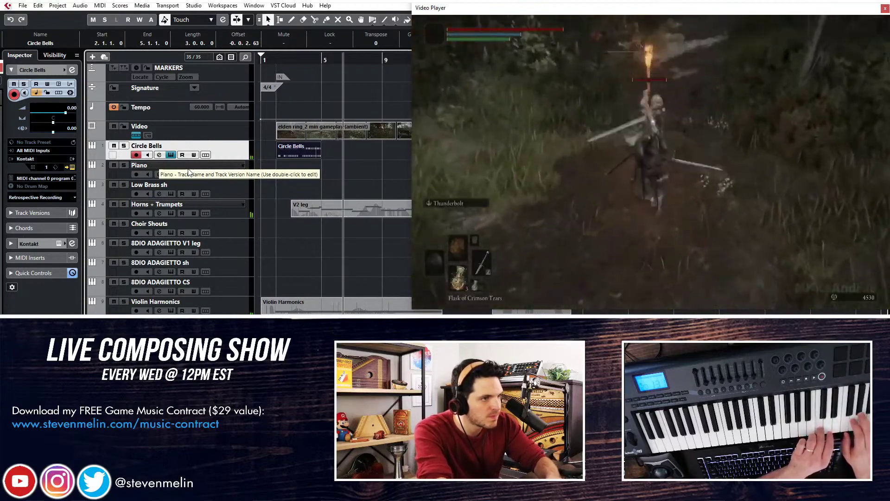
{"action": "key", "text": "shift+KP_Multiply"}
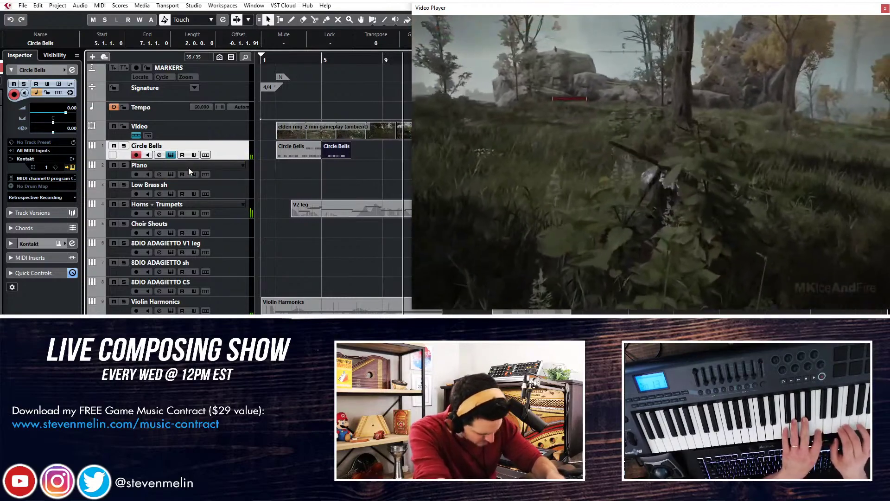
{"action": "key", "text": "shift+KP_Multiply"}
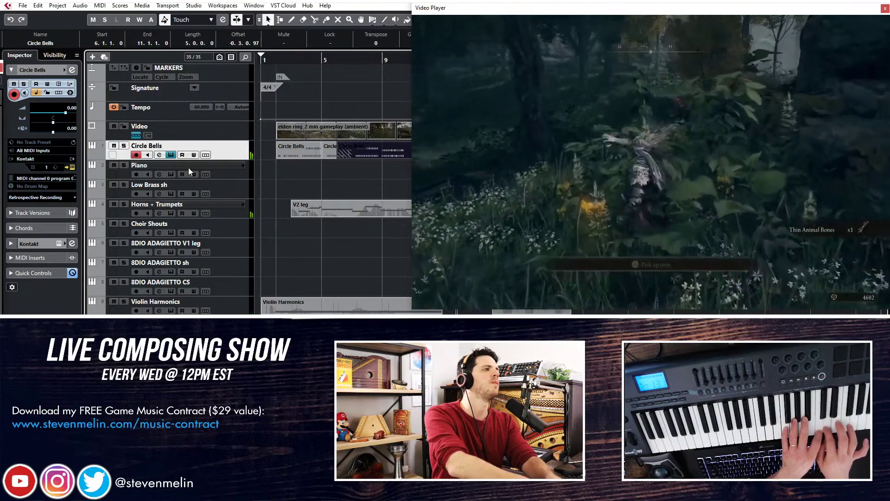
{"action": "key", "text": "Right"}
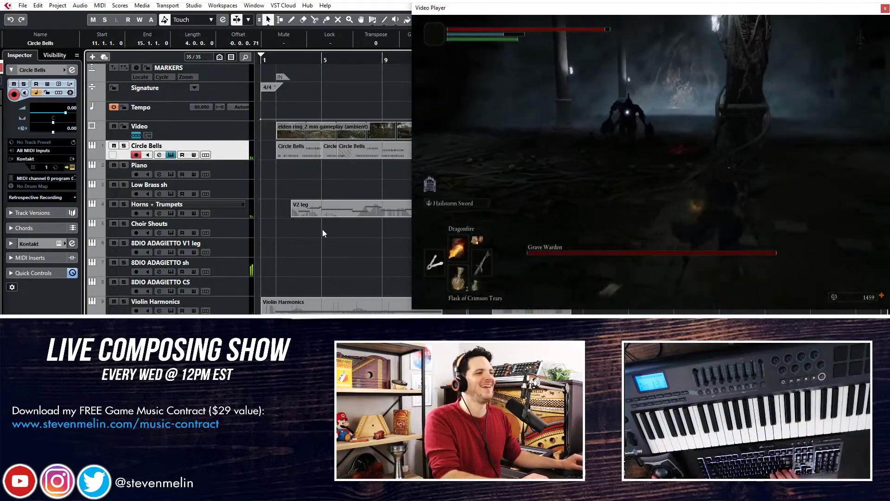
Play back the change from the ambient section to the combat section alongside the gameplay video to review the arrangement.
{"action": "key", "text": "f"}
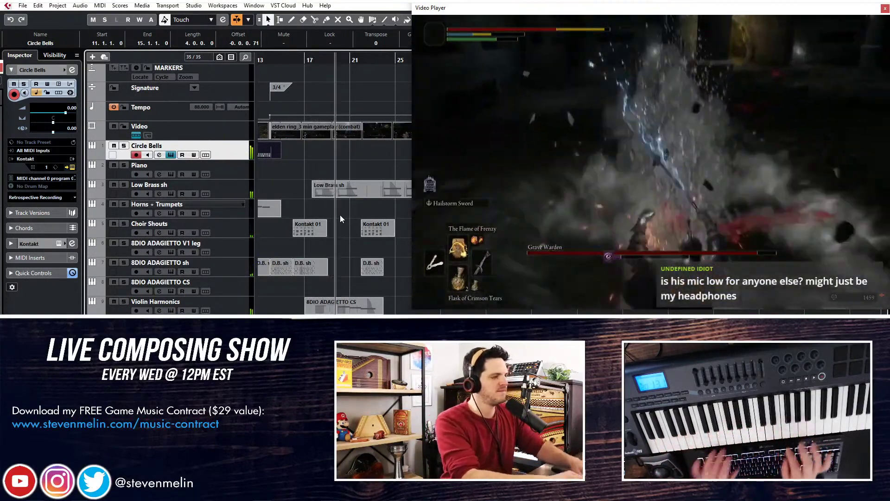
{"action": "scroll", "coordinate": [297, 162], "scroll_direction": "right", "scroll_amount": 10}
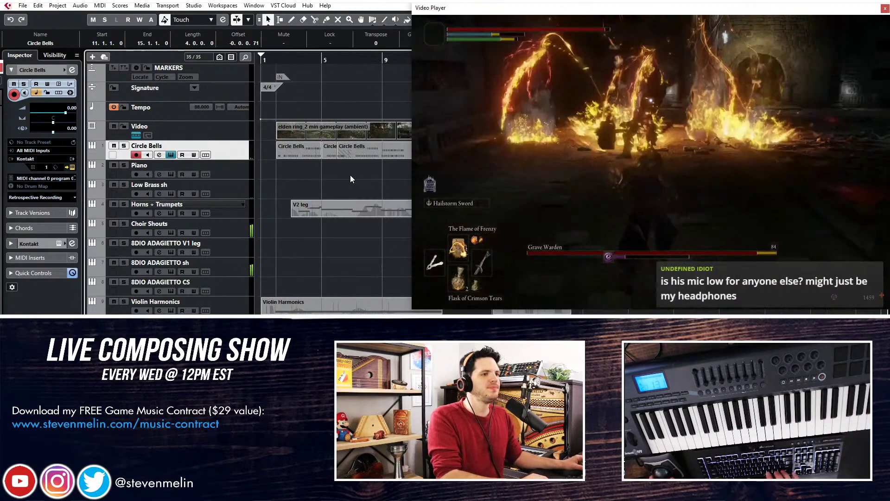
{"action": "scroll", "coordinate": [349, 175], "scroll_direction": "right", "scroll_amount": 3}
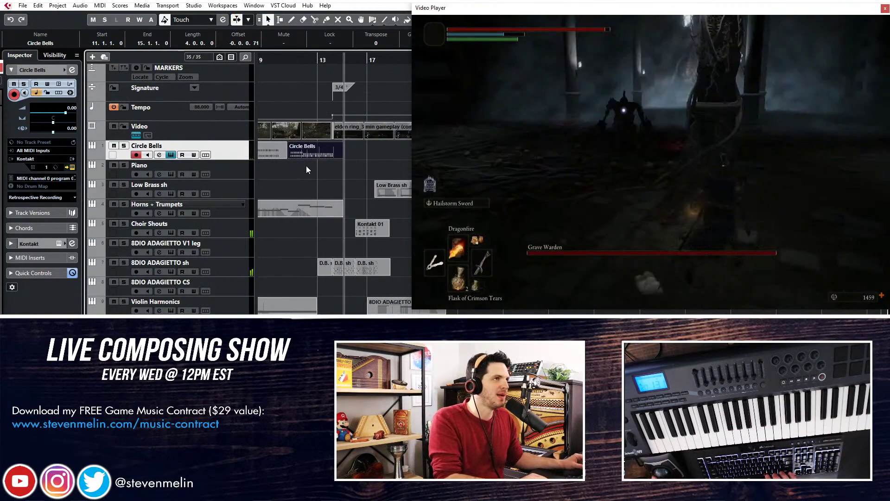
{"action": "scroll", "coordinate": [292, 162], "scroll_direction": "right", "scroll_amount": 3}
{"action": "scroll", "coordinate": [285, 161], "scroll_direction": "left", "scroll_amount": 2}
{"action": "key", "text": "KP_Subtract"}
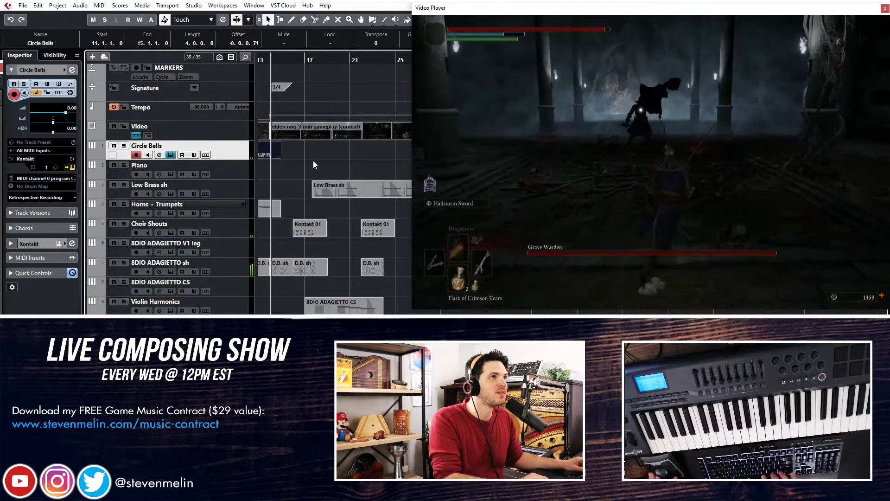
{"action": "key", "text": "space"}
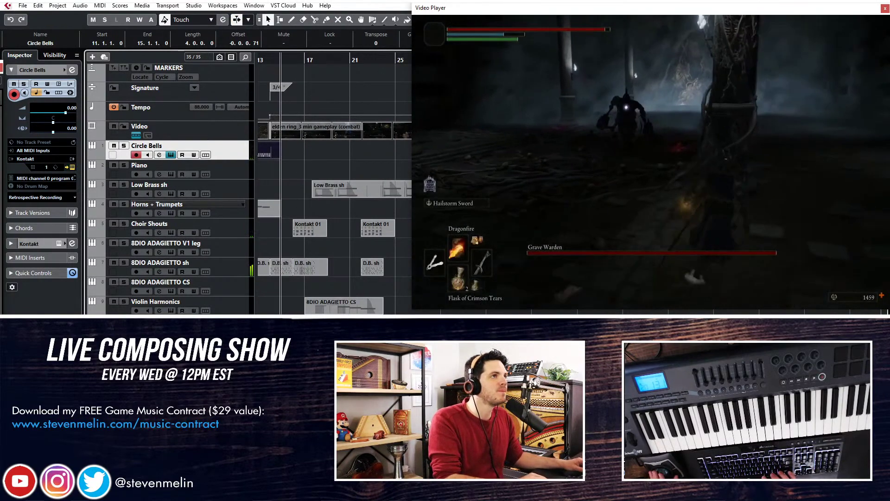
{"action": "key", "text": "F8"}
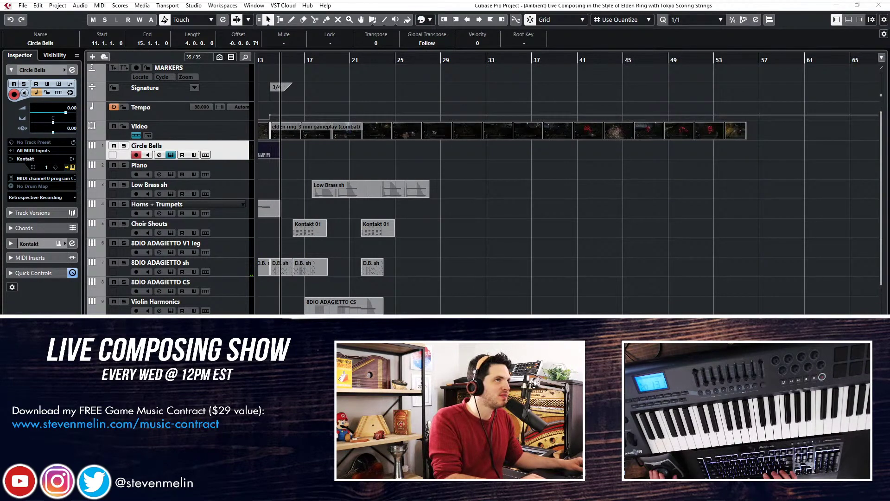
{"action": "key", "text": "F8"}
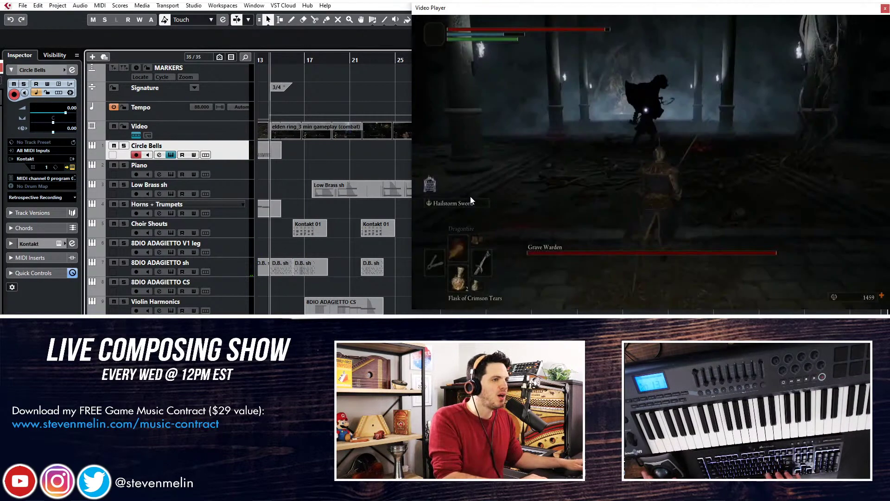
{"action": "scroll", "coordinate": [300, 203], "scroll_direction": "left", "scroll_amount": 3}
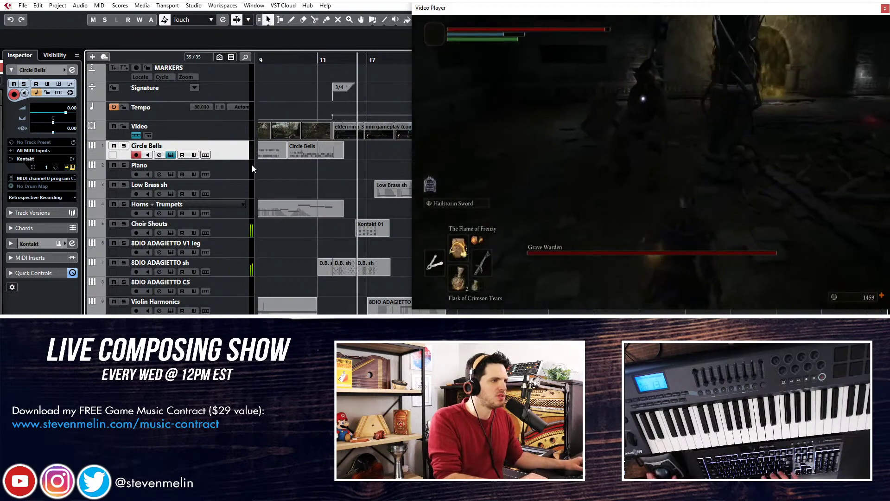
{"action": "scroll", "coordinate": [279, 163], "scroll_direction": "left", "scroll_amount": 6}
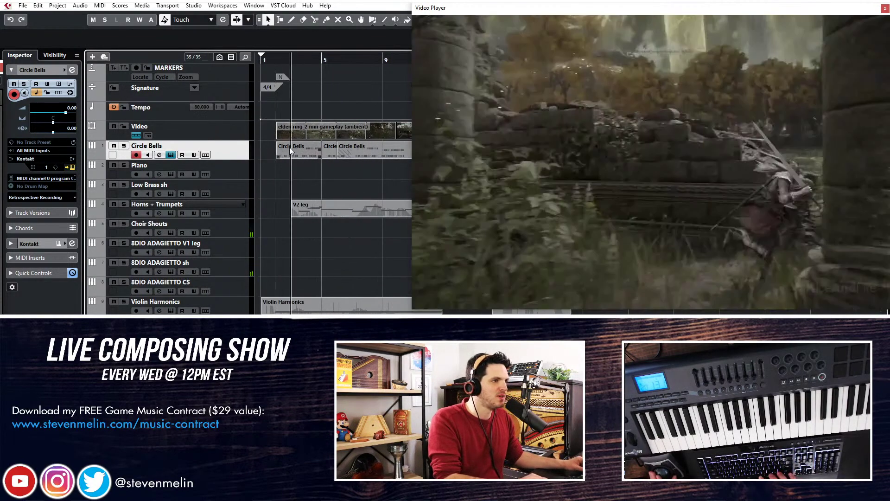
Delete the opening G4 notes from the first Circle Bells part at bar 2 and lower the track's volume to -0.93.
{"action": "double_click", "coordinate": [289, 147]}
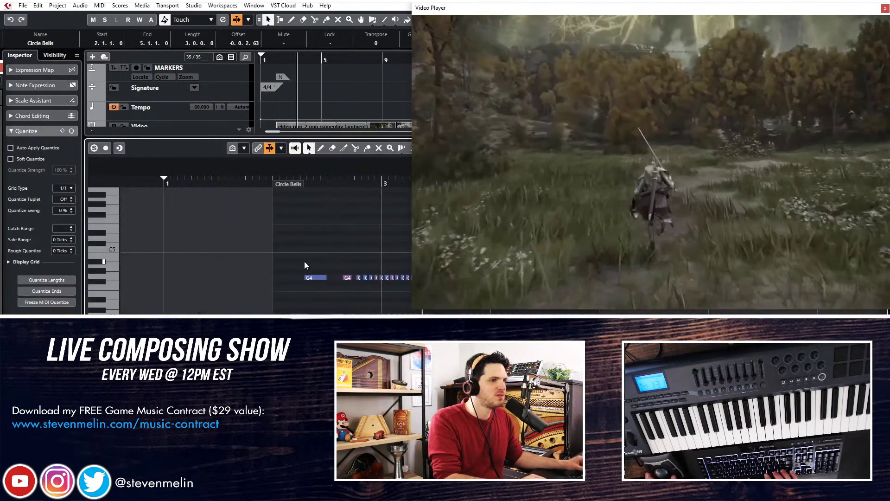
{"action": "left_click_drag", "start_coordinate": [284, 252], "coordinate": [440, 311]}
{"action": "key", "text": "Delete"}
{"action": "key", "text": "Return"}
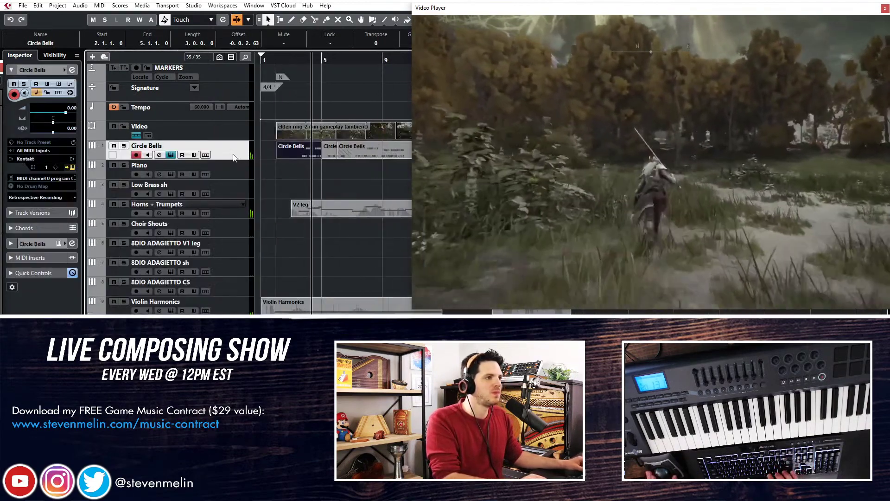
{"action": "left_click_drag", "start_coordinate": [66, 112], "coordinate": [63, 112]}
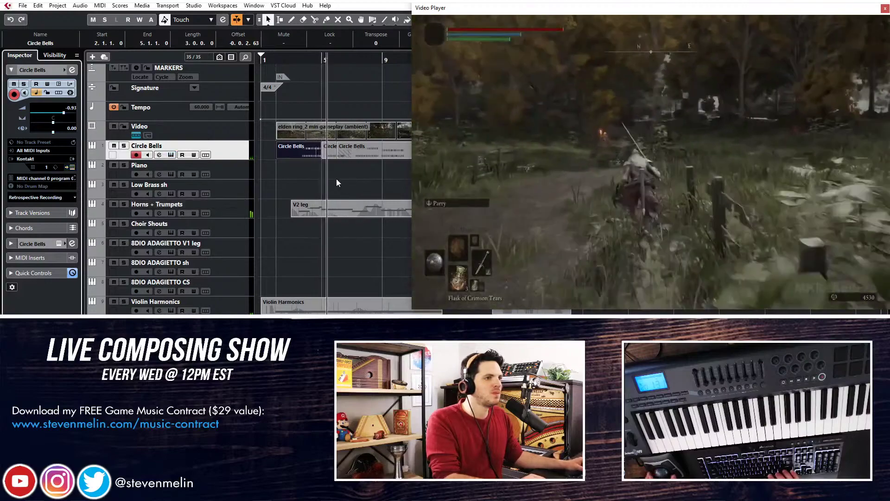
Play back the combat section from about bar 21 to bar 25, and return the playhead to just after bar 17.
{"action": "scroll", "coordinate": [337, 180], "scroll_direction": "right", "scroll_amount": 3}
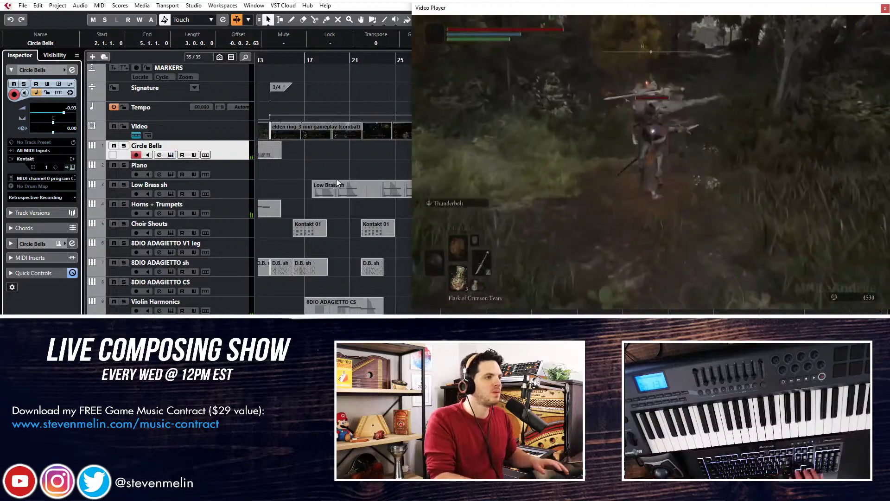
{"action": "key", "text": "g"}
{"action": "key", "text": "shift+g"}
{"action": "scroll", "coordinate": [326, 153], "scroll_direction": "right", "scroll_amount": 2}
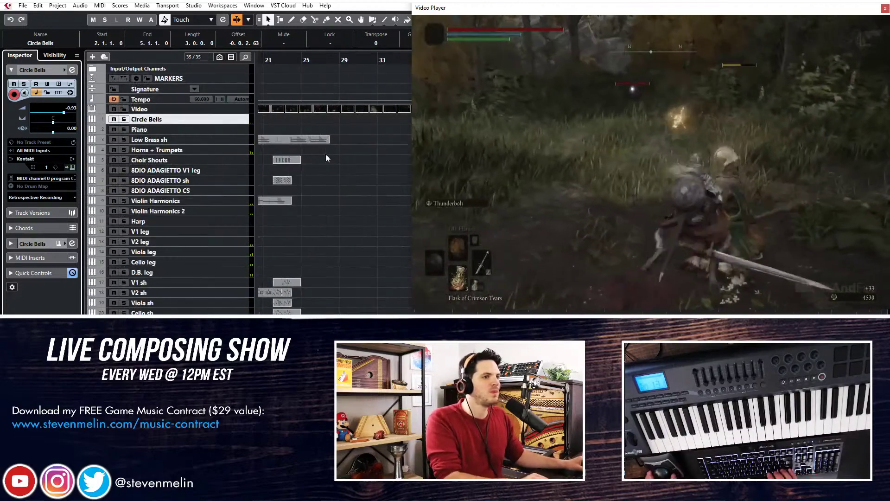
{"action": "scroll", "coordinate": [326, 154], "scroll_direction": "left", "scroll_amount": 2}
{"action": "left_click", "coordinate": [330, 61]}
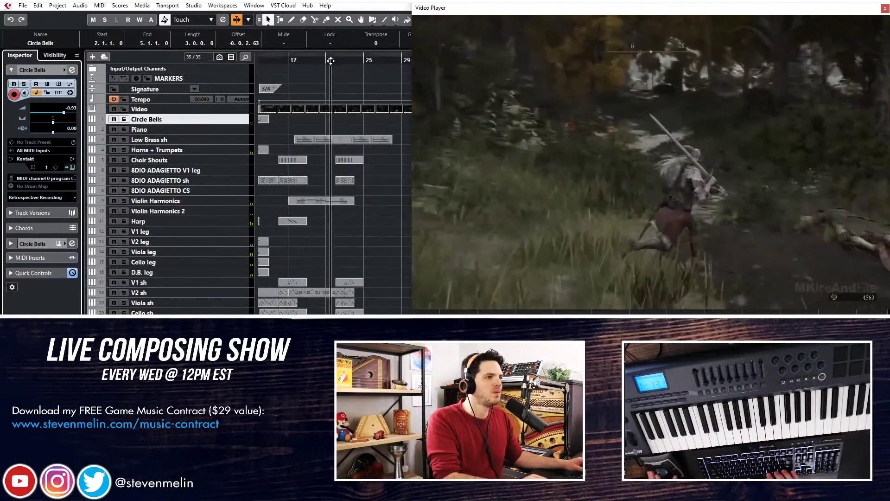
{"action": "key", "text": "space"}
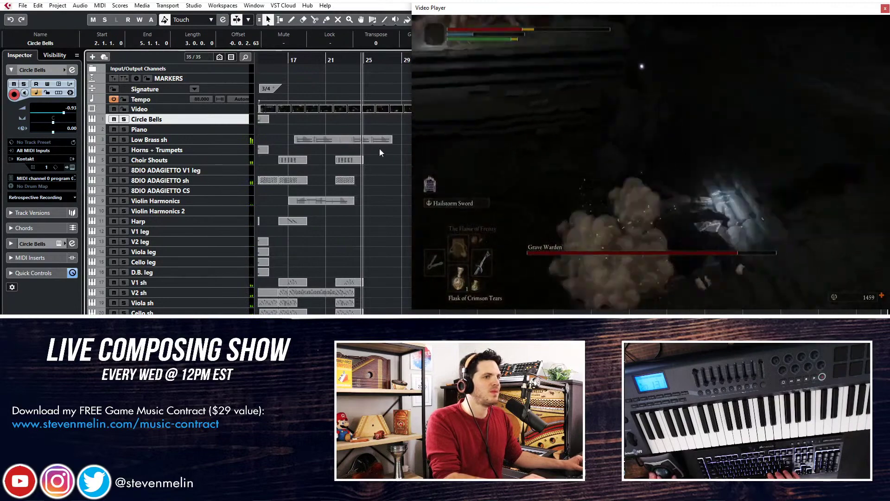
{"action": "key", "text": "space"}
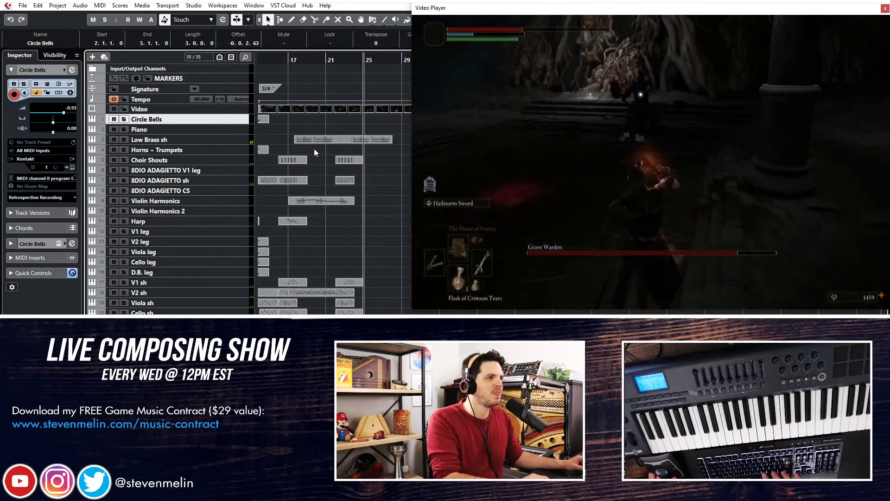
{"action": "key", "text": "KP_Subtract"}
{"action": "key", "text": "KP_Subtract"}
{"action": "key", "text": "KP_Subtract"}
{"action": "key", "text": "KP_Subtract"}
{"action": "key", "text": "KP_Subtract"}
{"action": "key", "text": "KP_Subtract"}
{"action": "key", "text": "KP_Subtract"}
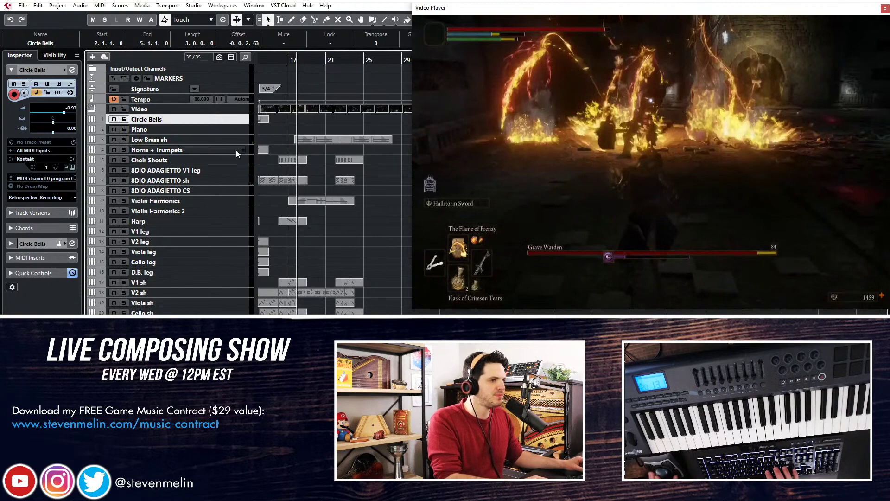
Add a Kontakt instrument track below Circle Bells and rename it Chimes.
{"action": "key", "text": "ctrl+t"}
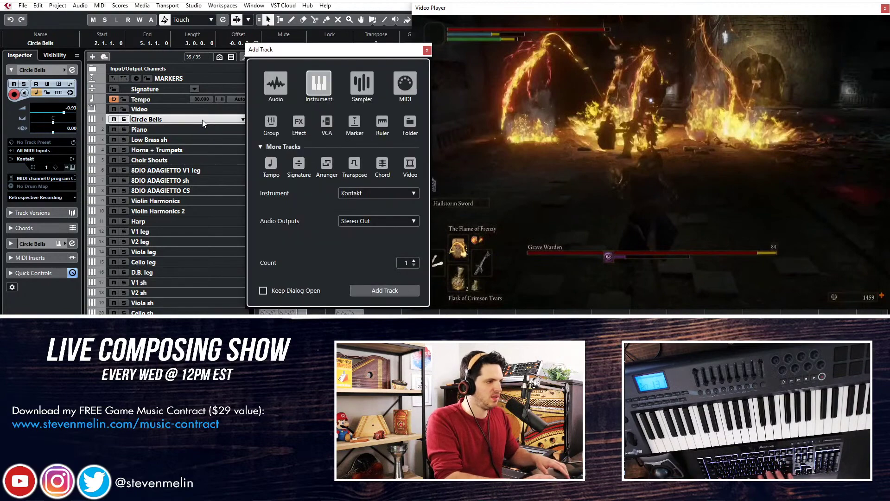
{"action": "left_click", "coordinate": [376, 288]}
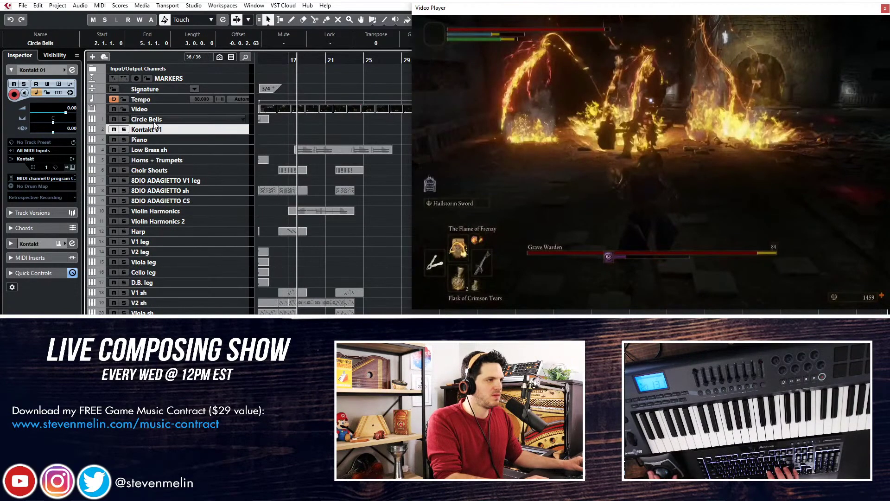
{"action": "double_click", "coordinate": [151, 131]}
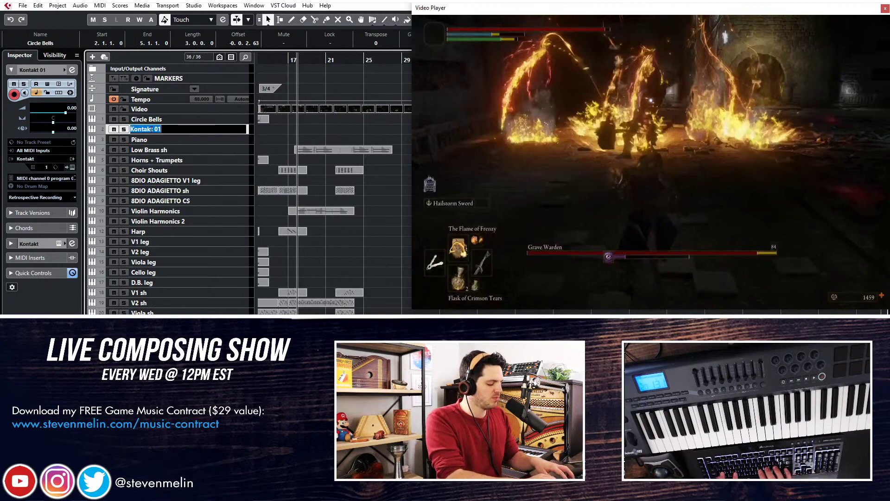
{"action": "type", "text": "Chimes"}
{"action": "key", "text": "Return"}
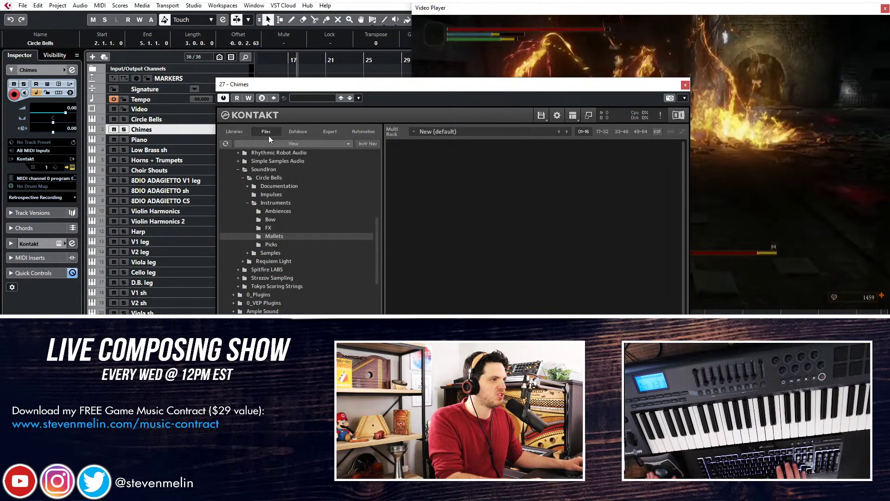
{"action": "key", "text": "Return"}
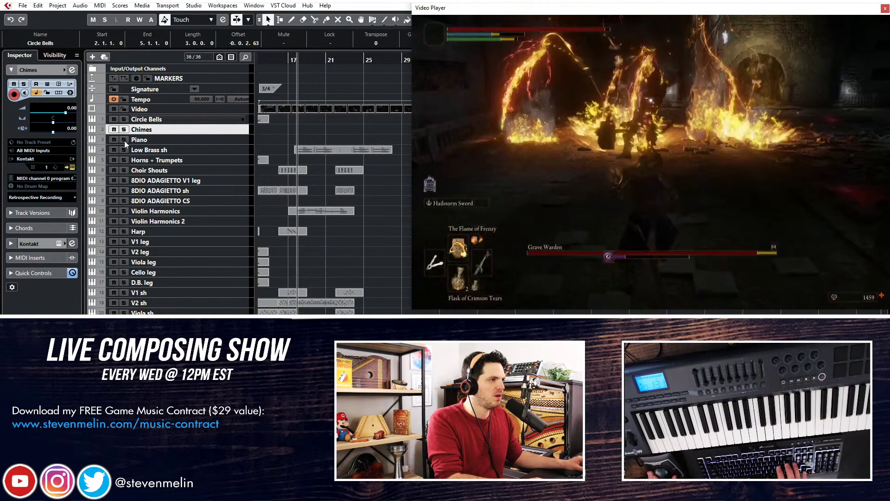
Replace the Chimes track's instrument with East West play_VST_x64.
{"action": "left_click", "coordinate": [51, 156]}
{"action": "type", "text": "play"}
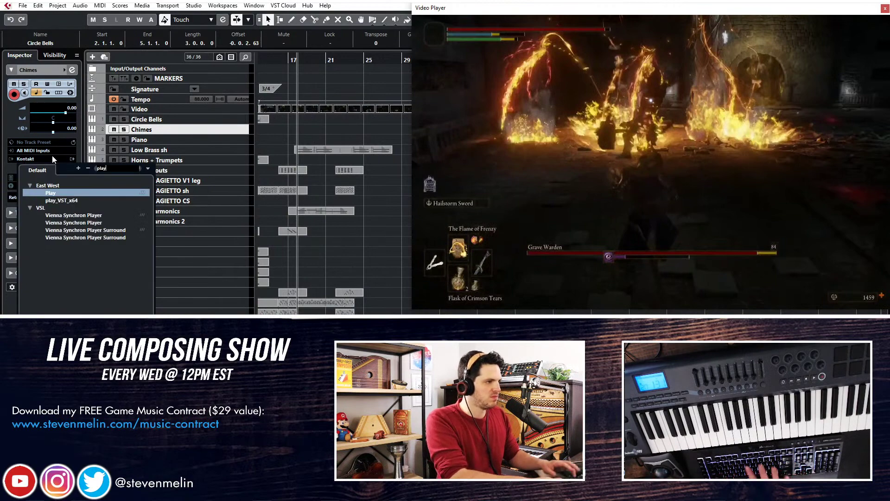
{"action": "left_click", "coordinate": [54, 193]}
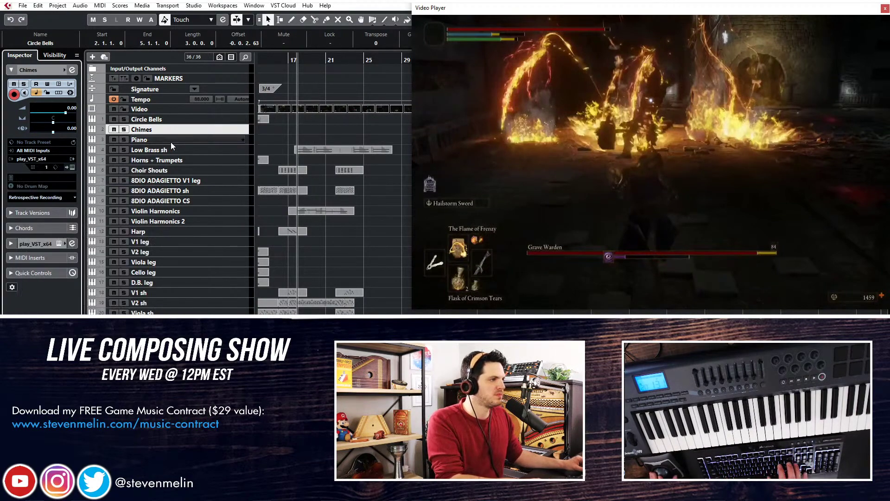
Load Orch chimes.ewi from the Gold Perc Metals folder of EW Symphonic Orchestra Gold Complete on the Chimes track.
{"action": "left_click", "coordinate": [505, 101]}
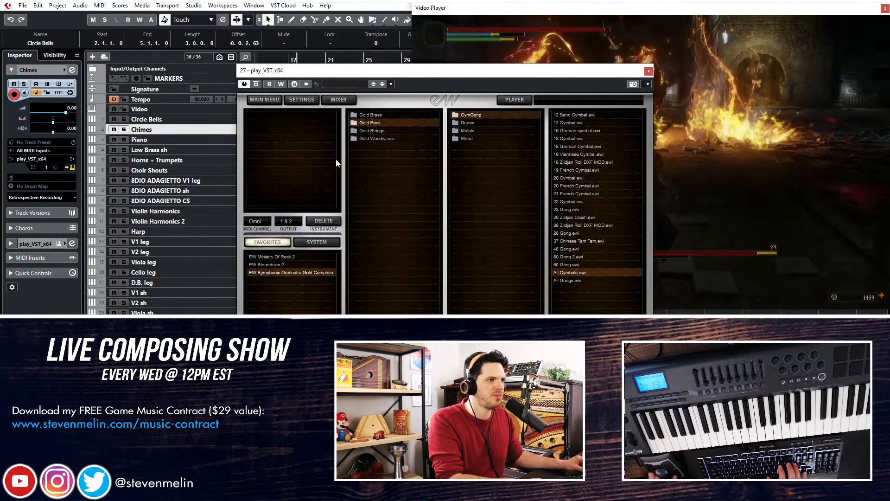
{"action": "left_click", "coordinate": [382, 122]}
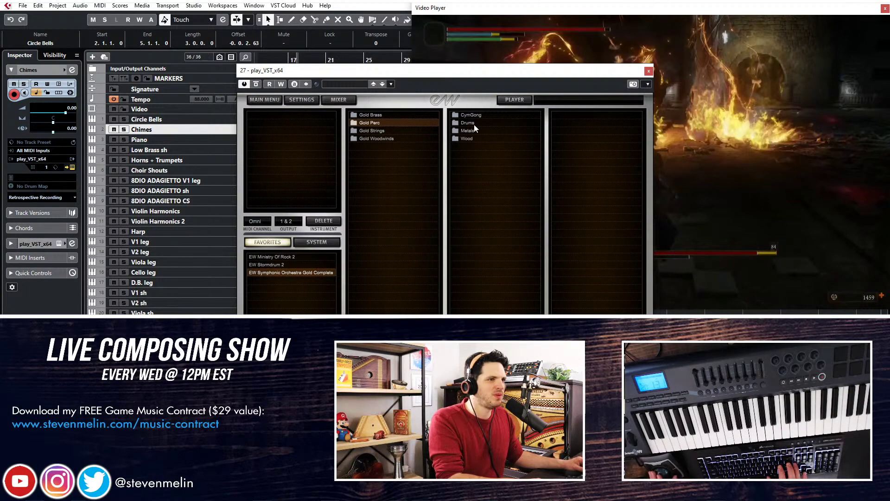
{"action": "left_click", "coordinate": [467, 130]}
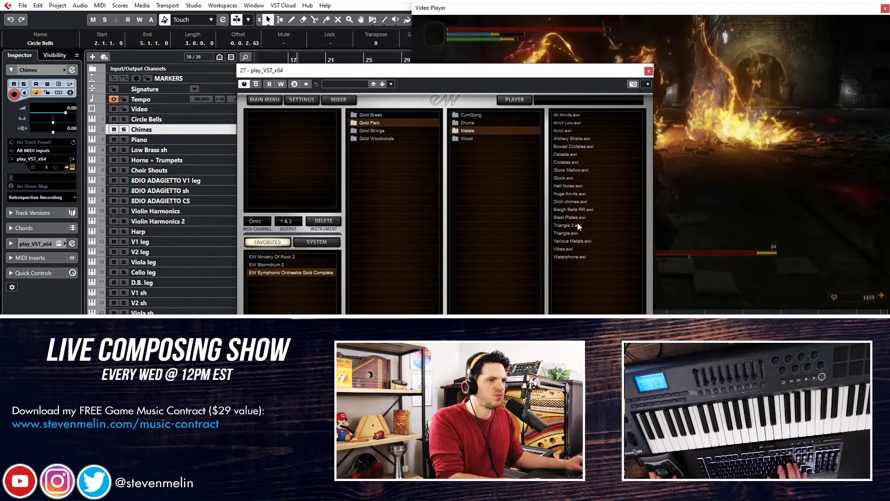
{"action": "left_click", "coordinate": [569, 250]}
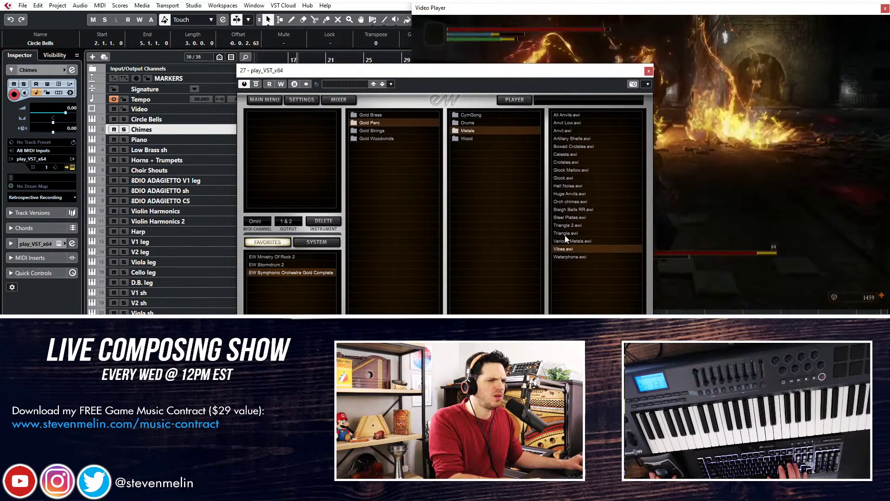
{"action": "left_click", "coordinate": [563, 202]}
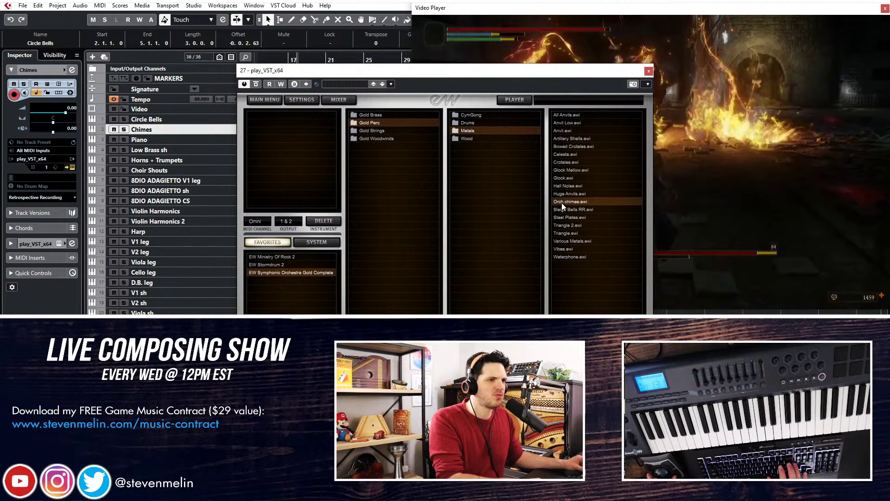
{"action": "left_click", "coordinate": [514, 99]}
{"action": "left_click", "coordinate": [649, 72]}
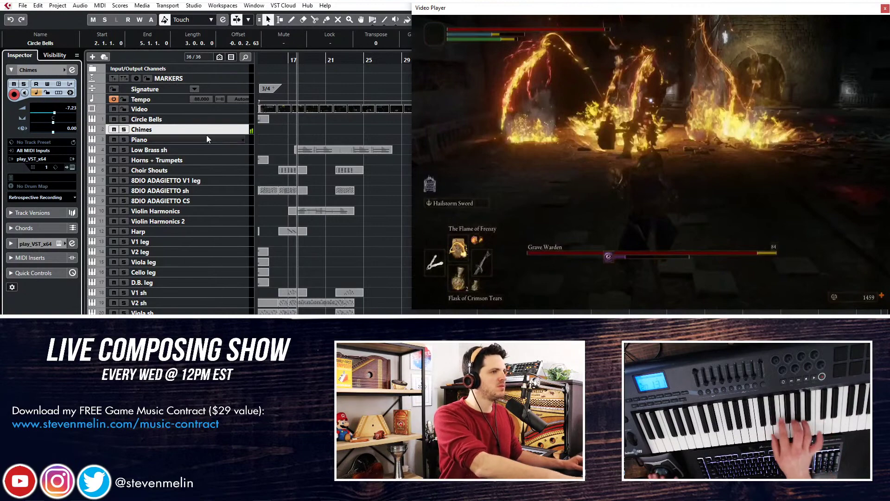
Lower the Chimes track's volume to -12.0 and play back the lead-in to the combat transition from around bar 13.
{"action": "left_click_drag", "start_coordinate": [55, 114], "coordinate": [52, 114]}
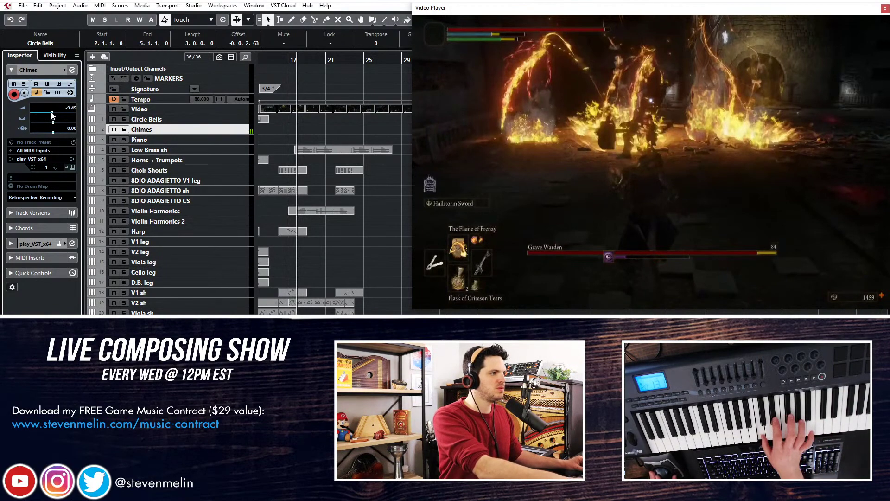
{"action": "left_click", "coordinate": [327, 128]}
{"action": "key", "text": "KP_Subtract"}
{"action": "key", "text": "space"}
{"action": "scroll", "coordinate": [302, 135], "scroll_direction": "right", "scroll_amount": 3}
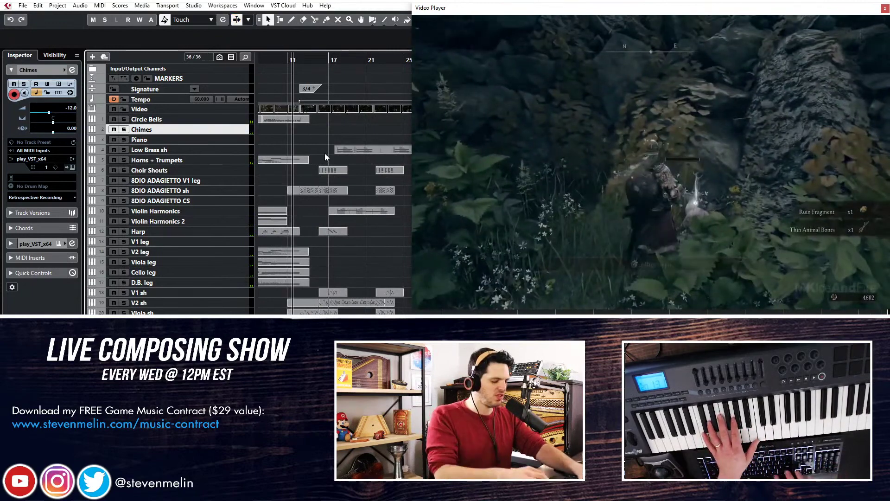
{"action": "key", "text": "minus"}
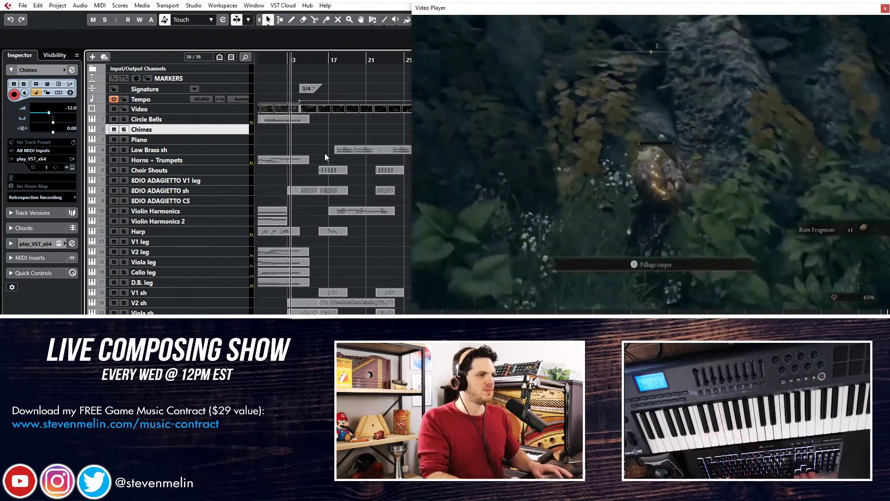
{"action": "key", "text": "Home"}
{"action": "key", "text": "space"}
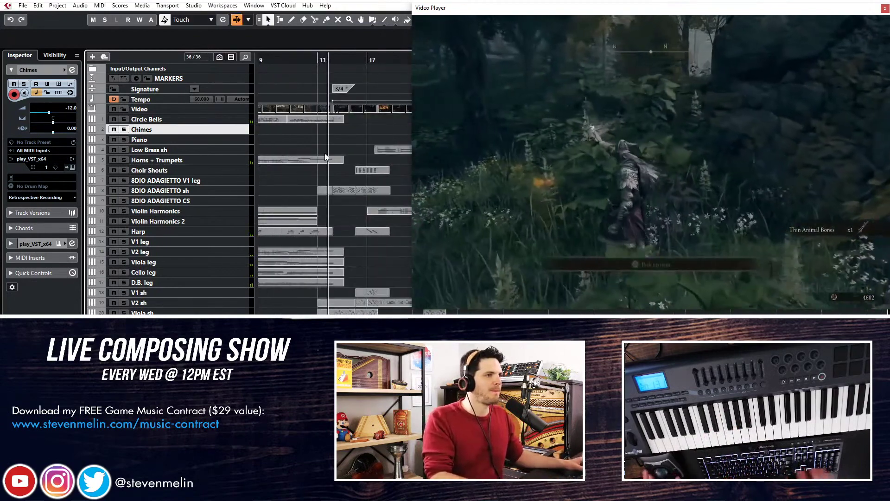
Record a Chimes take from bar 13 to bar 17 and lower the track's volume to -15.5.
{"action": "key", "text": "KP_Multiply"}
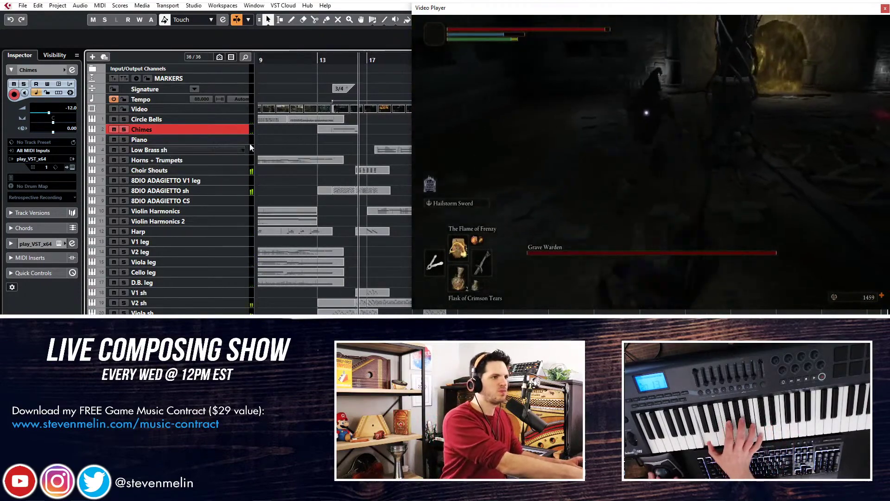
{"action": "key", "text": "space"}
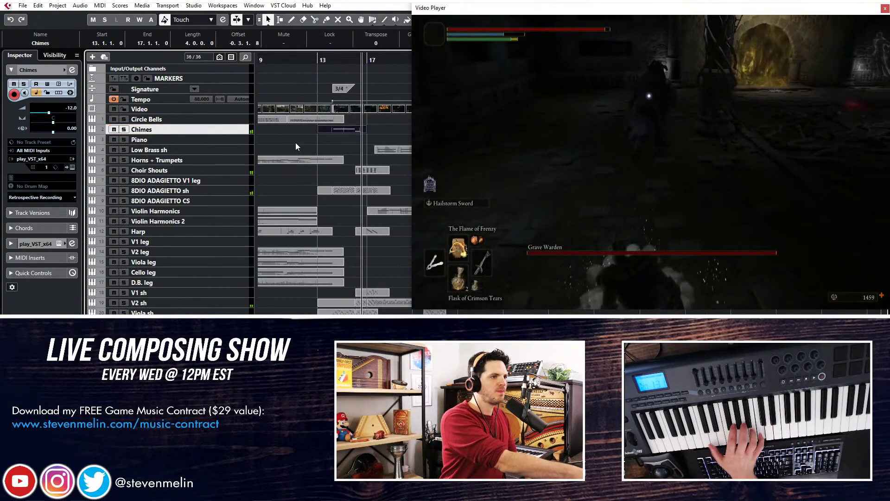
{"action": "left_click_drag", "start_coordinate": [50, 116], "coordinate": [46, 114]}
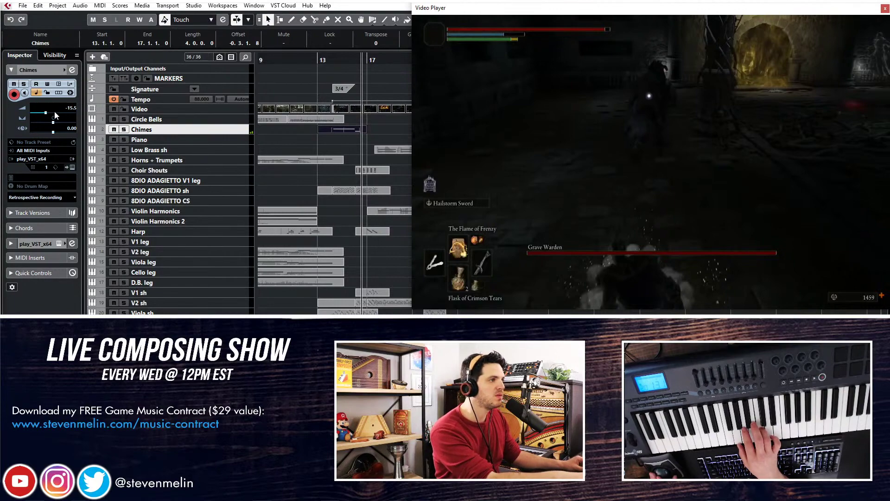
Delete the short Chimes take and record a new part on the track from bar 13 to bar 27.
{"action": "key", "text": "Delete"}
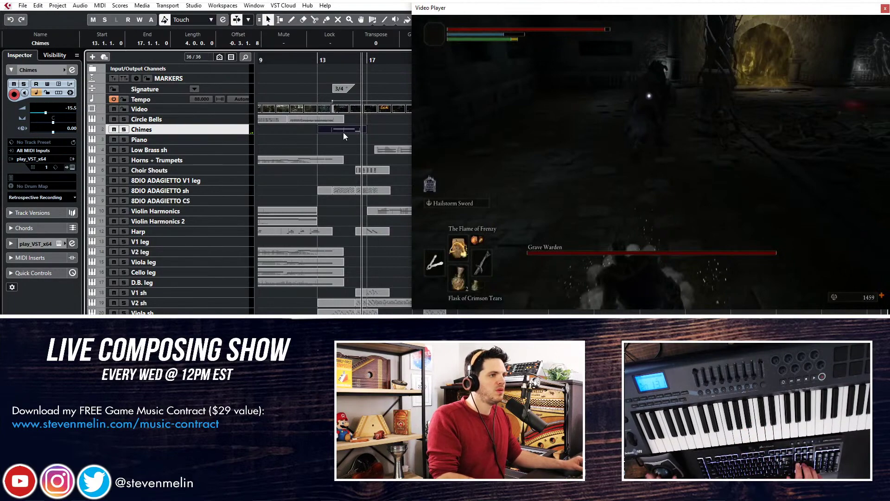
{"action": "key", "text": "KP_Subtract"}
{"action": "key", "text": "KP_Subtract"}
{"action": "key", "text": "KP_Subtract"}
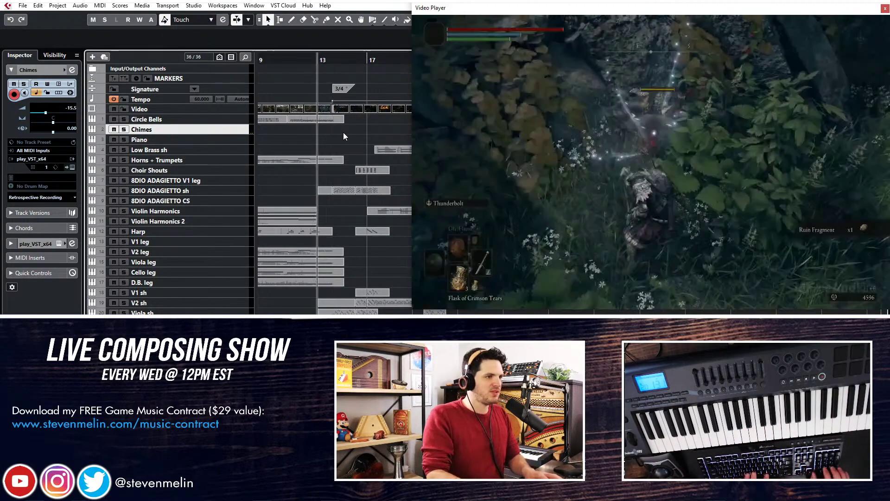
{"action": "key", "text": "KP_Multiply"}
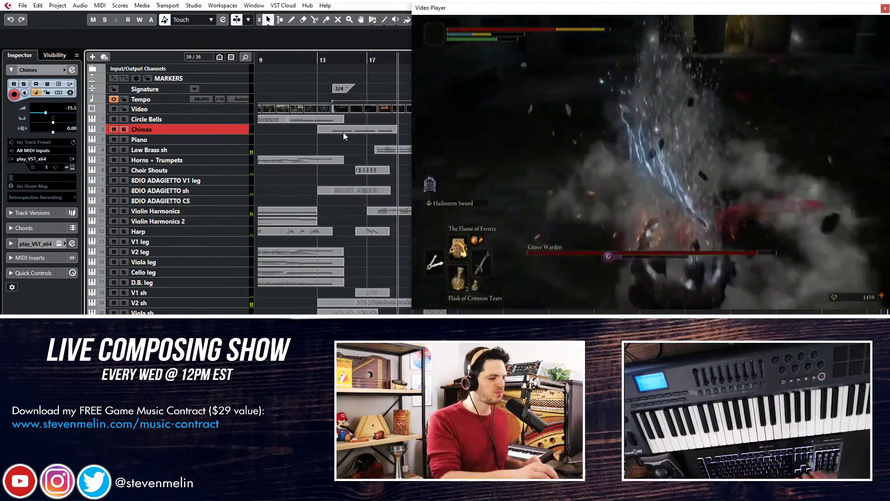
{"action": "scroll", "coordinate": [396, 140], "scroll_direction": "right", "scroll_amount": 3}
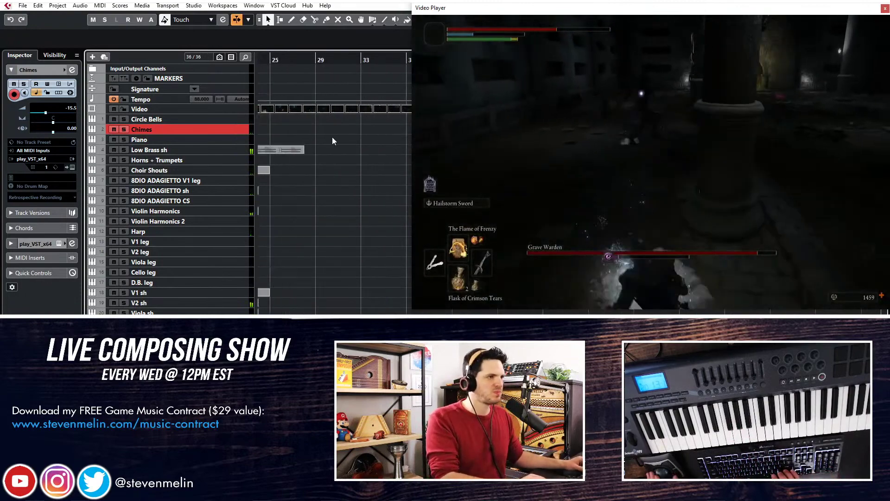
{"action": "scroll", "coordinate": [332, 141], "scroll_direction": "left", "scroll_amount": 1}
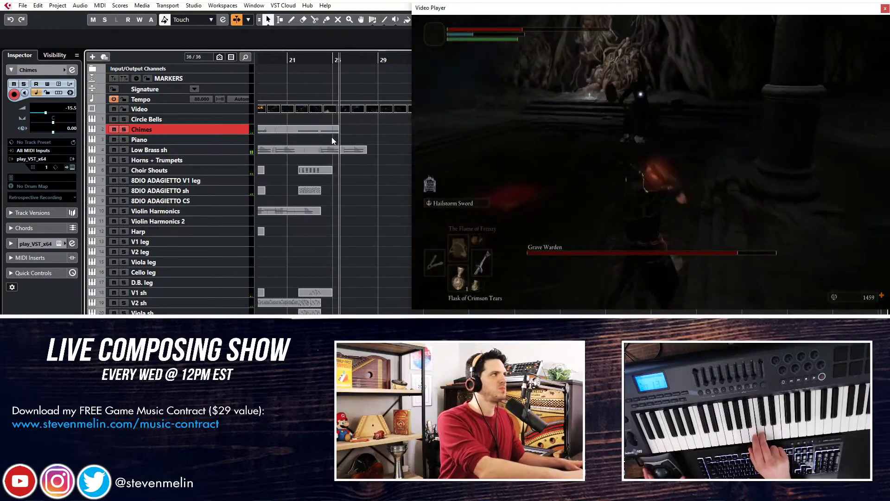
{"action": "key", "text": "space"}
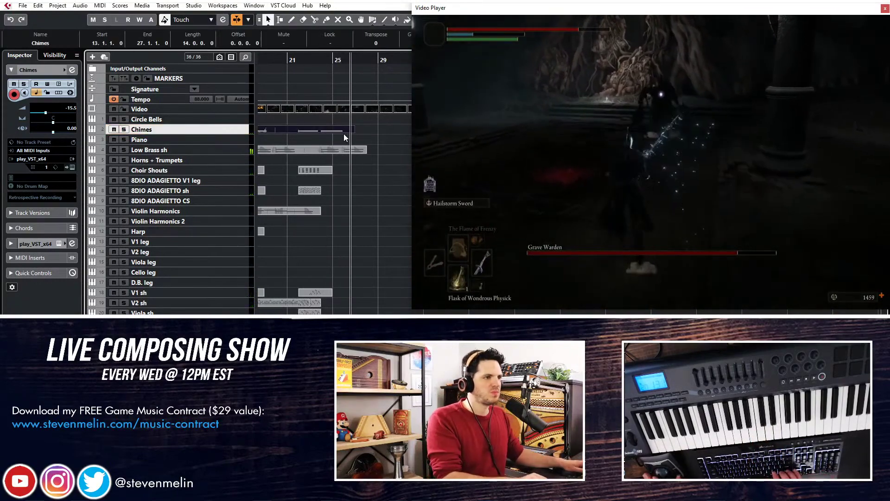
Open the newly recorded Chimes part in the Key Editor, select all its notes, and return to the arrangement.
{"action": "scroll", "coordinate": [344, 134], "scroll_direction": "right", "scroll_amount": 2}
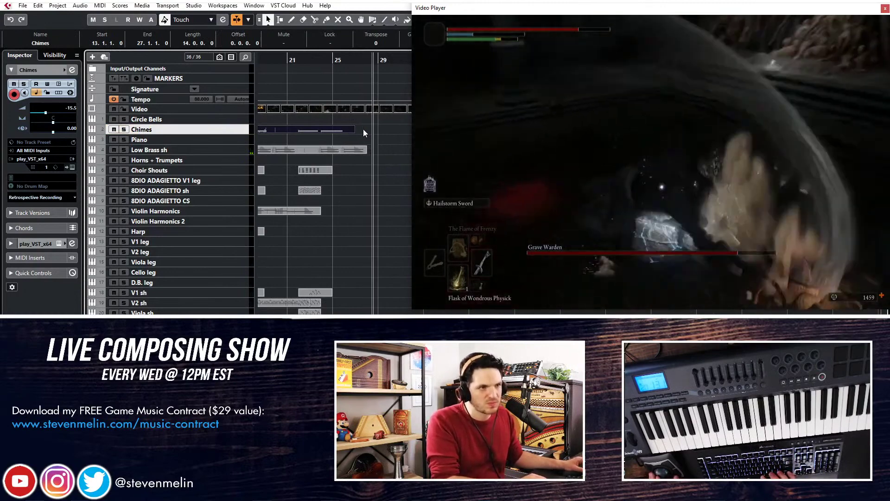
{"action": "key", "text": "Home"}
{"action": "scroll", "coordinate": [384, 132], "scroll_direction": "right", "scroll_amount": 2}
{"action": "double_click", "coordinate": [366, 130]}
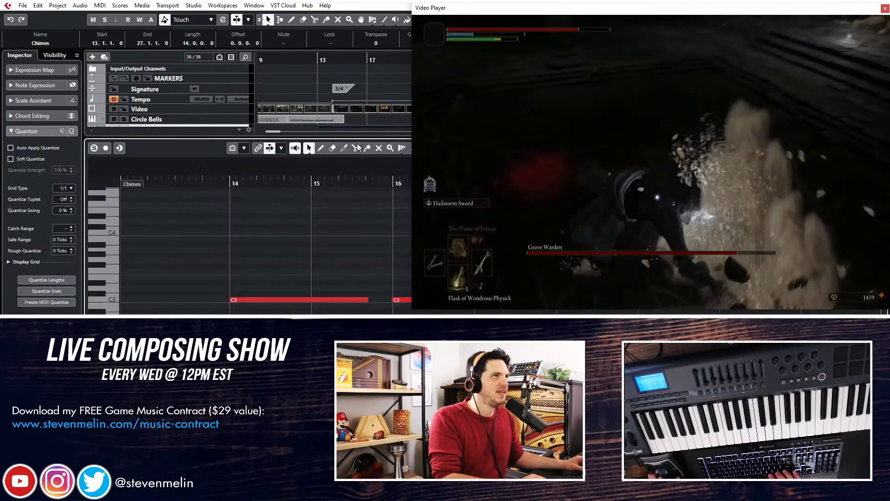
{"action": "key", "text": "ctrl+a"}
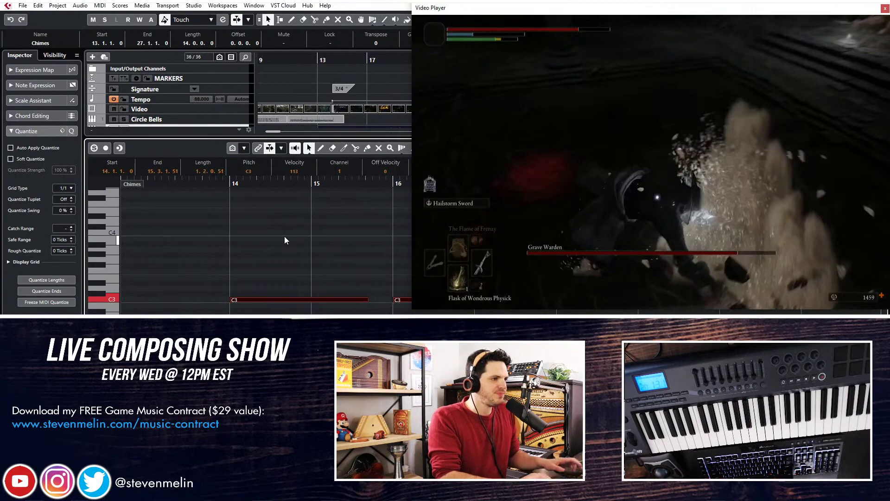
{"action": "key", "text": "Return"}
{"action": "left_click", "coordinate": [345, 153]}
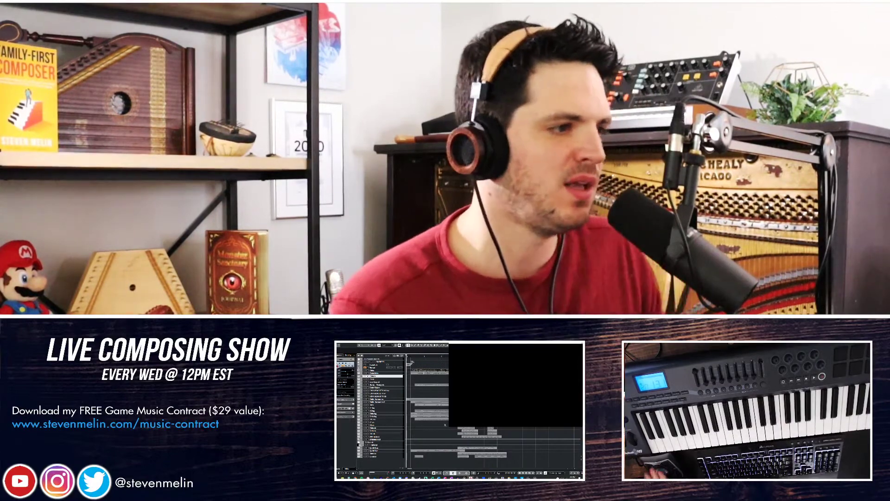
{"action": "left_click", "coordinate": [355, 477]}
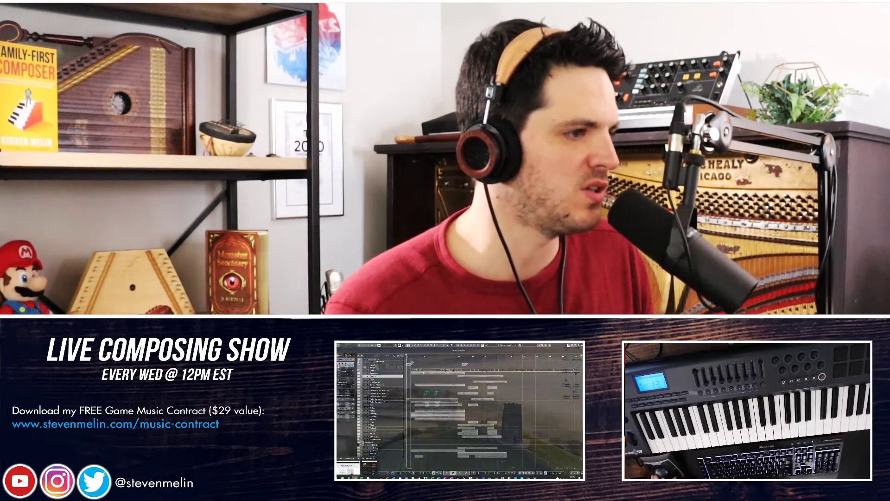
{"action": "left_click", "coordinate": [353, 465]}
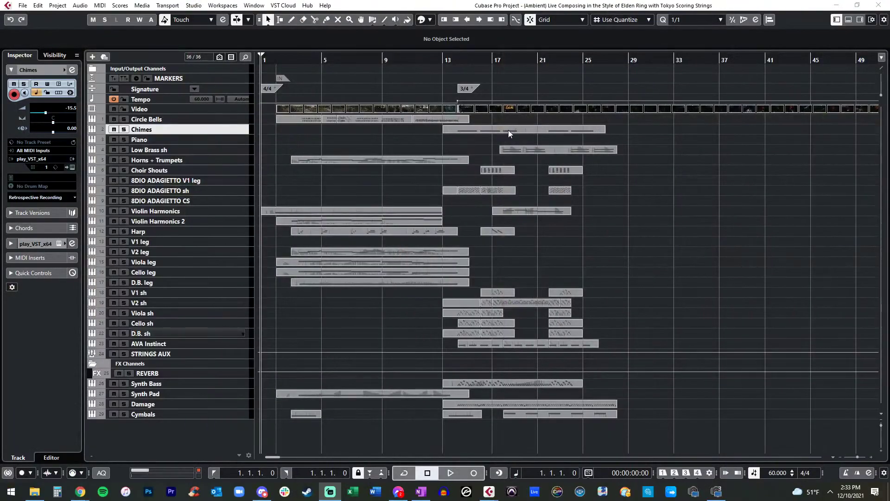
Play the cue from the beginning alongside the video and look over the Tokyo Scoring Strings instrument on Violin Harmonics.
{"action": "left_click", "coordinate": [627, 159]}
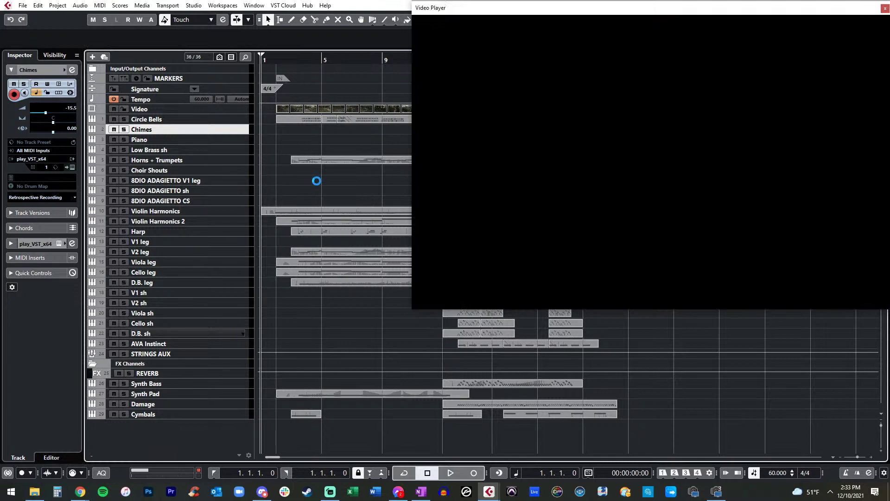
{"action": "key", "text": "space"}
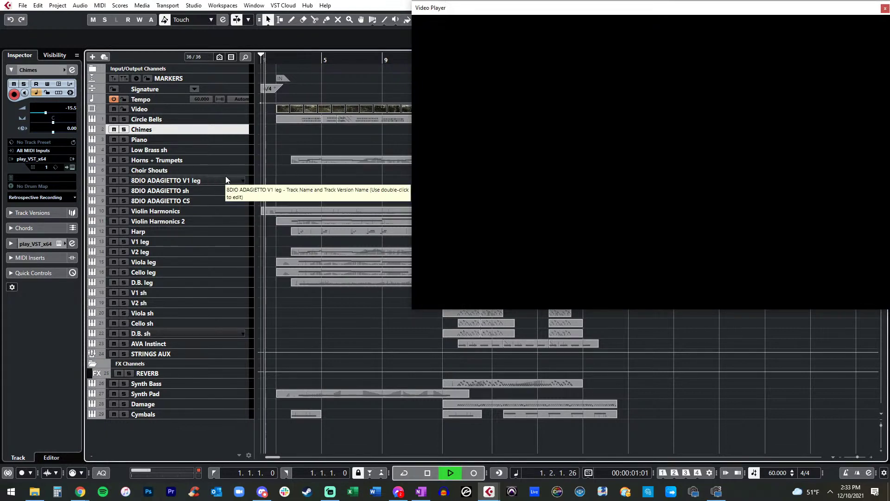
{"action": "left_click", "coordinate": [199, 210]}
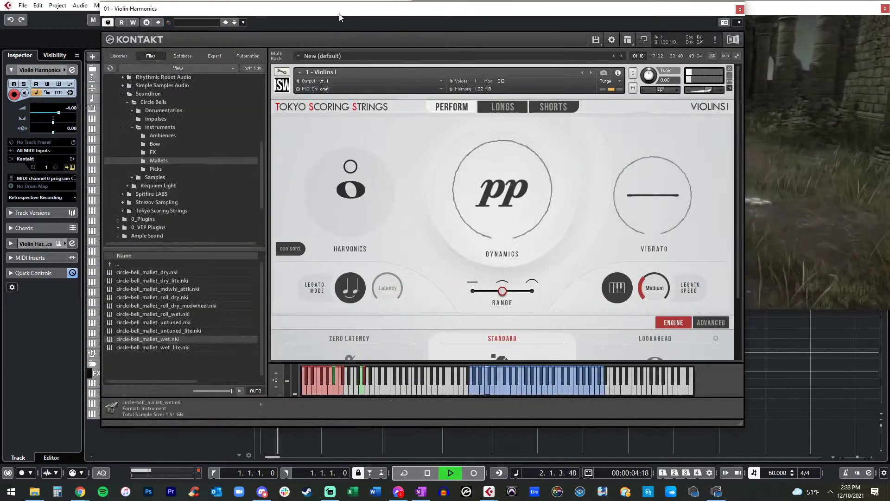
{"action": "left_click_drag", "start_coordinate": [359, 8], "coordinate": [3, 17]}
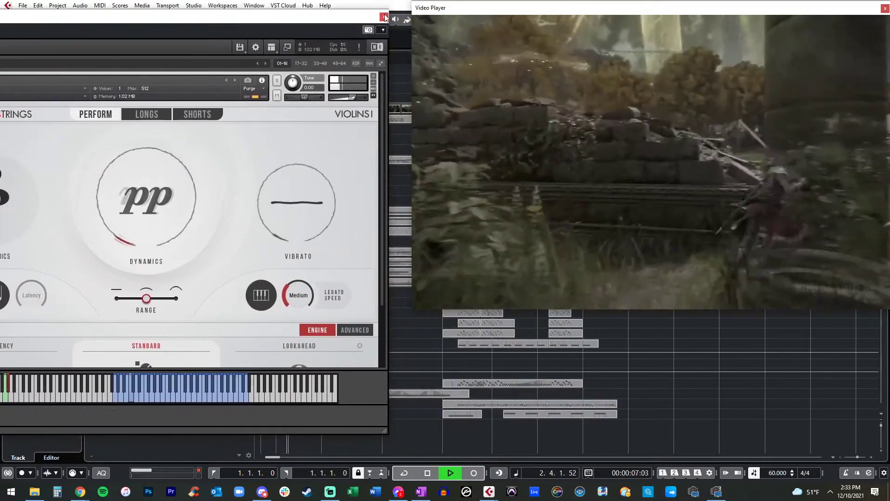
{"action": "left_click", "coordinate": [383, 18]}
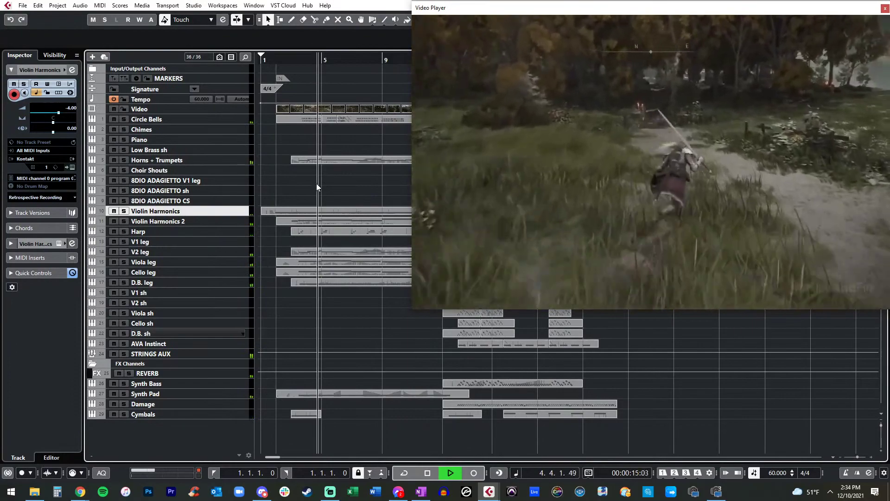
Inspect the notes and modulation curve of the Horns + Trumpets part in the Key Editor during playback.
{"action": "left_click", "coordinate": [334, 160]}
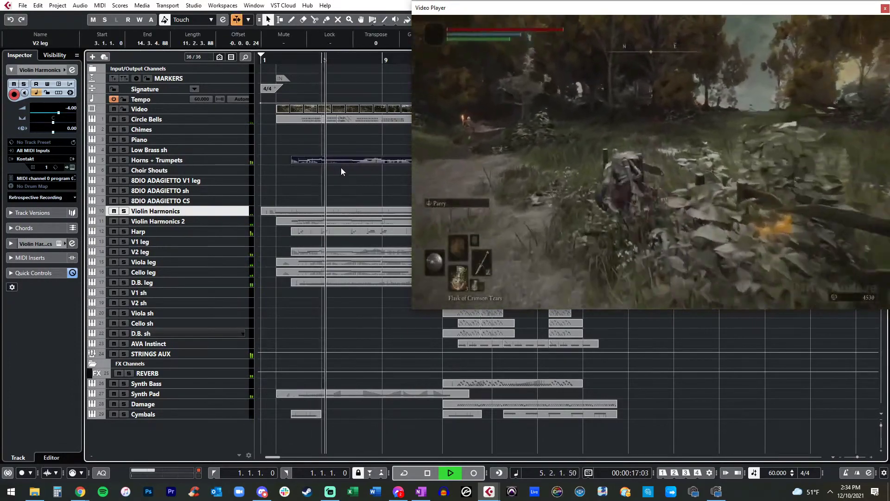
{"action": "left_click", "coordinate": [342, 176]}
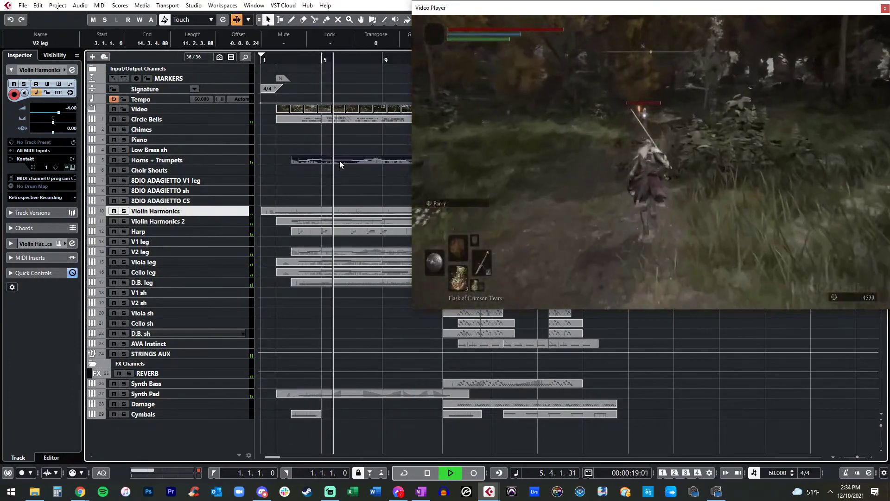
{"action": "double_click", "coordinate": [340, 161]}
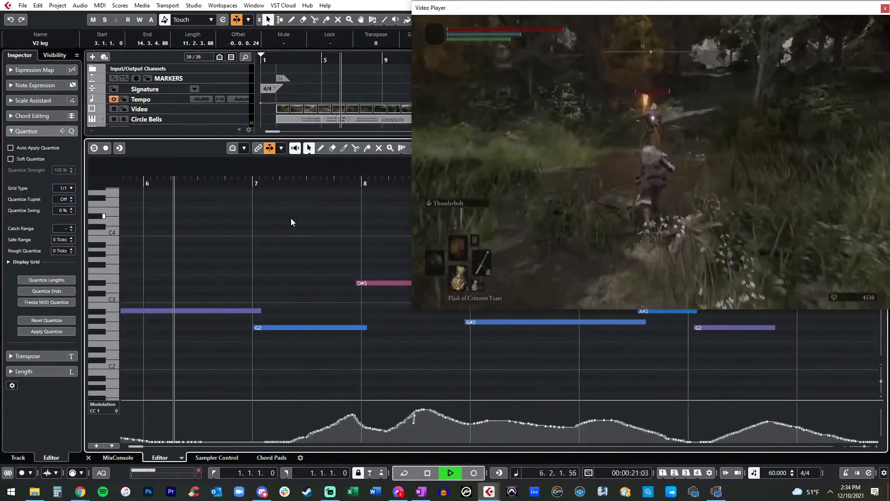
{"action": "key", "text": "Return"}
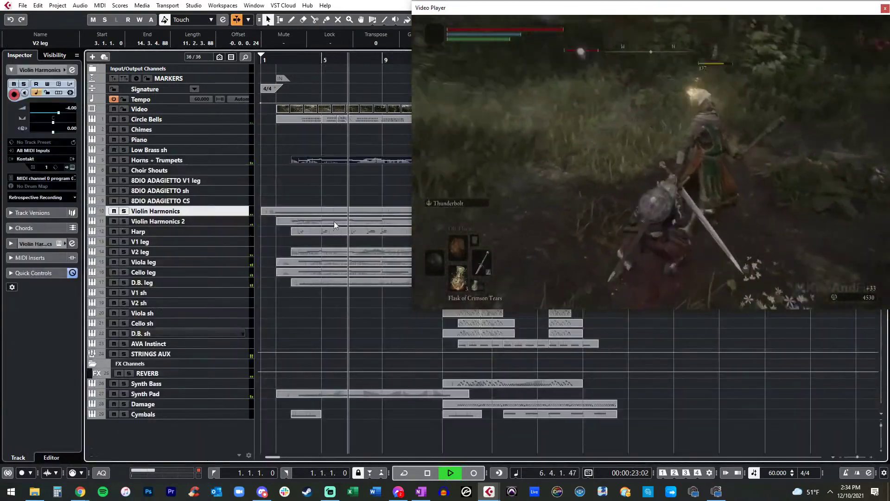
Inspect the notes of the Violin Harmonics 2 and Harp parts in the ambient section while playback continues.
{"action": "double_click", "coordinate": [334, 221]}
{"action": "scroll", "coordinate": [325, 251], "scroll_direction": "right", "scroll_amount": 6}
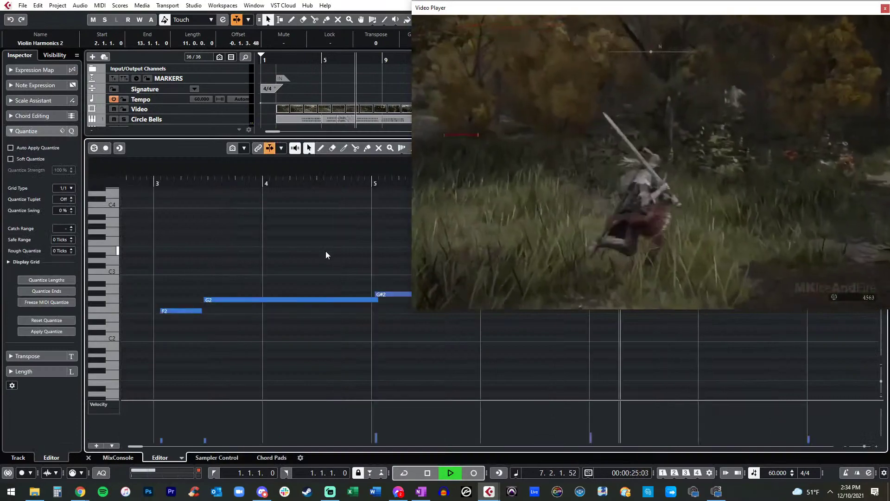
{"action": "key", "text": "ctrl+e"}
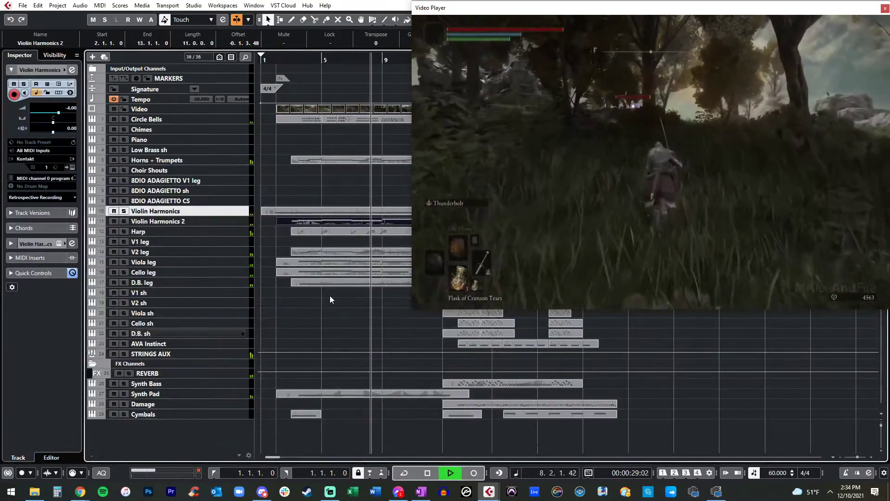
{"action": "left_click", "coordinate": [345, 229]}
{"action": "key", "text": "ctrl+e"}
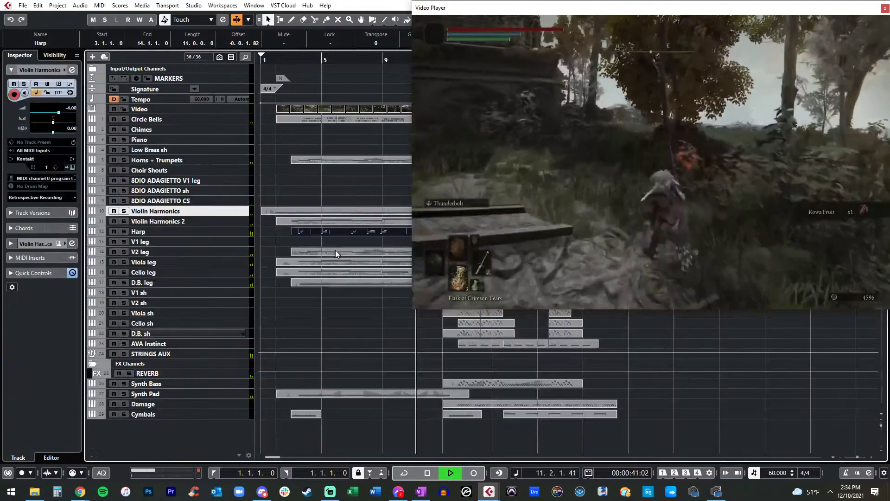
{"action": "key", "text": "ctrl+e"}
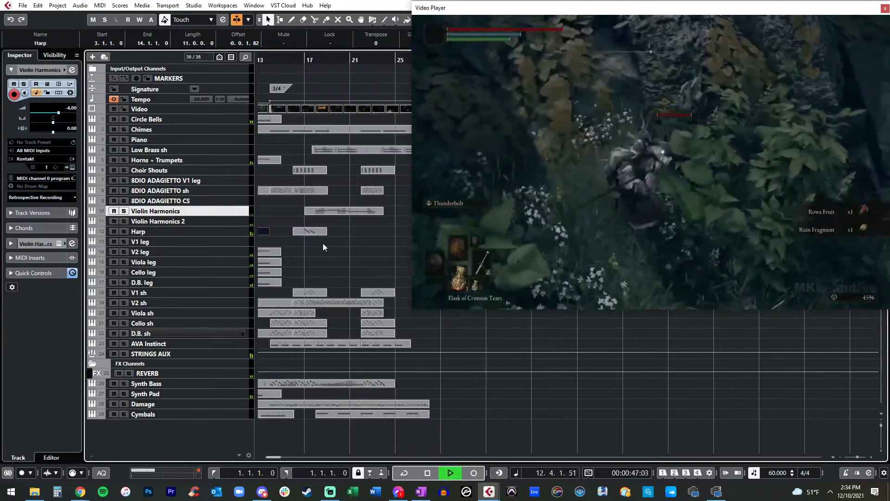
Copy the six-bar V2 sh part so that the copy starts at bar 23, and clear the selection.
{"action": "scroll", "coordinate": [323, 243], "scroll_direction": "left", "scroll_amount": 3}
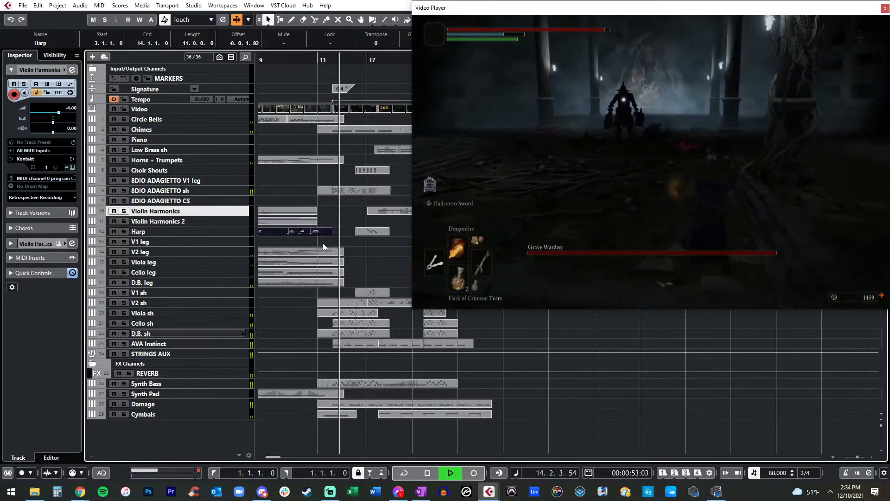
{"action": "scroll", "coordinate": [347, 249], "scroll_direction": "right", "scroll_amount": 3}
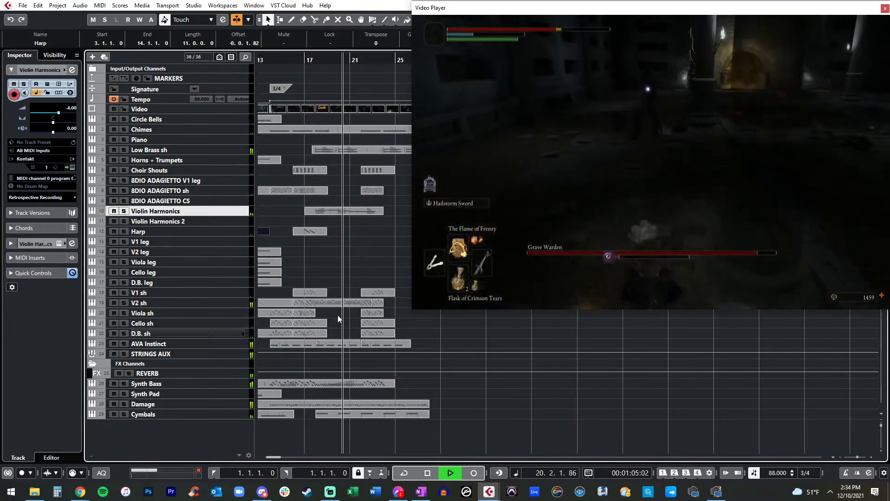
{"action": "left_click_drag", "start_coordinate": [326, 303], "coordinate": [405, 304]}
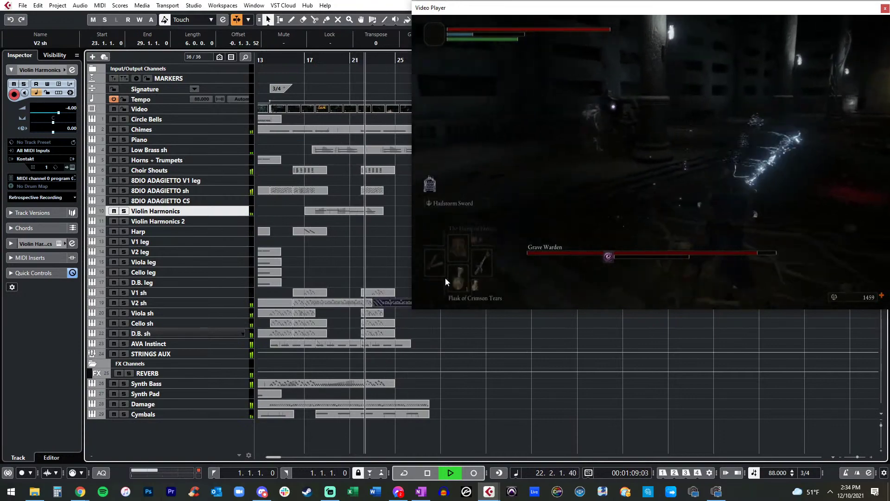
{"action": "key", "text": "ctrl+Left"}
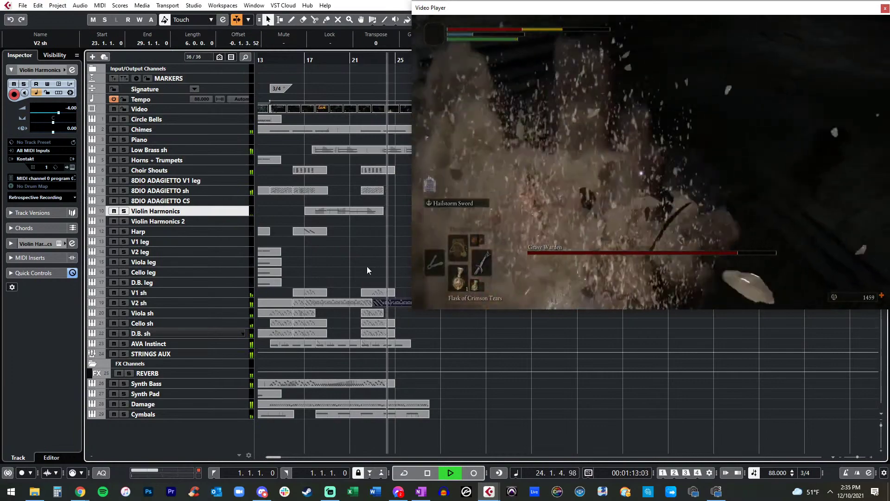
{"action": "scroll", "coordinate": [367, 268], "scroll_direction": "right", "scroll_amount": 1}
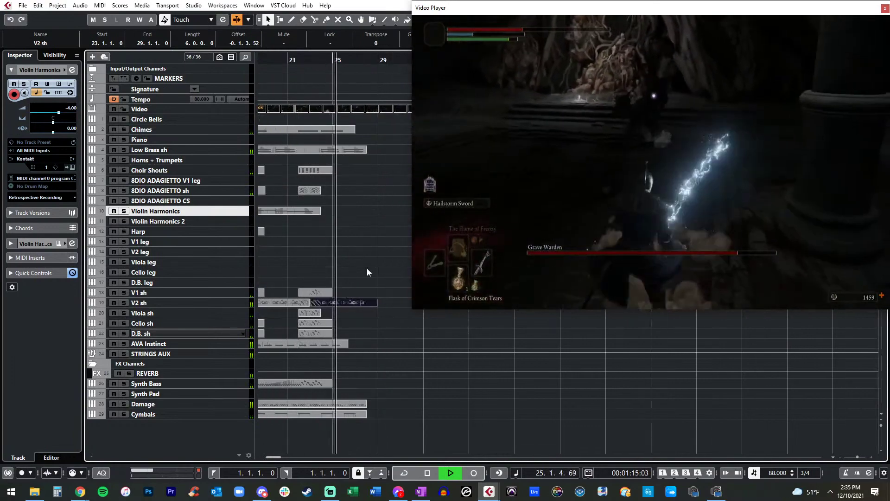
{"action": "left_click", "coordinate": [367, 269]}
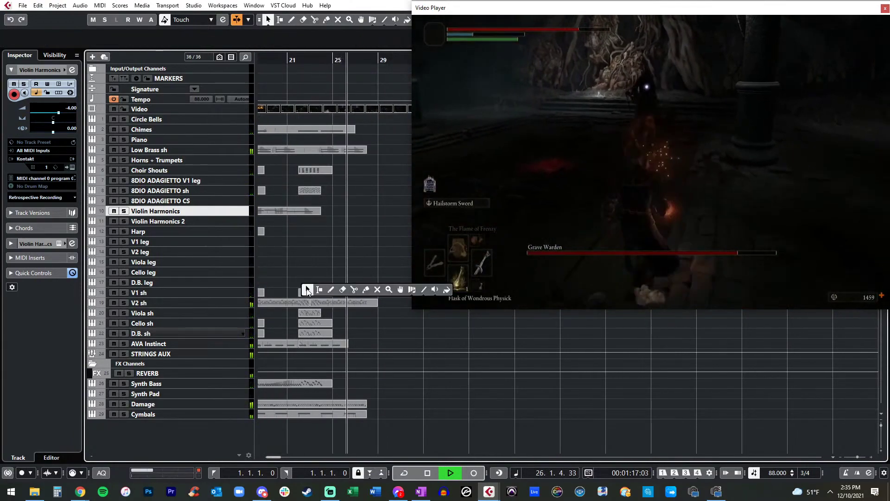
{"action": "key", "text": "4"}
{"action": "key", "text": "1"}
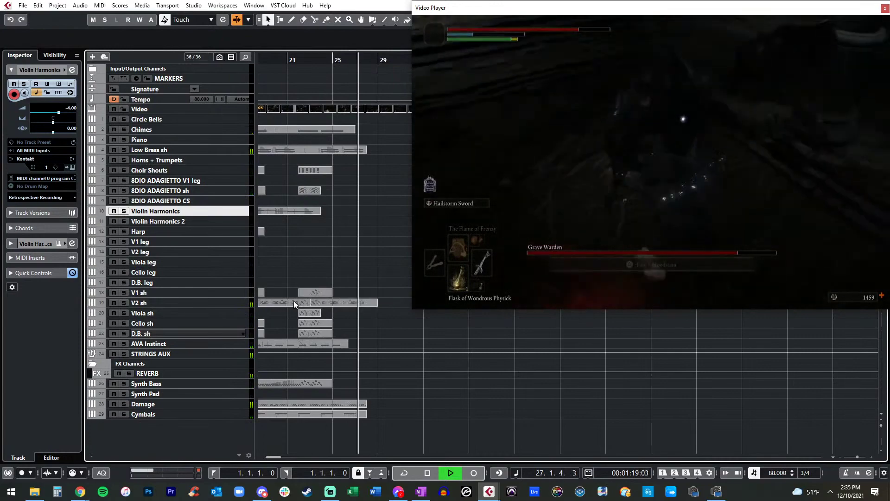